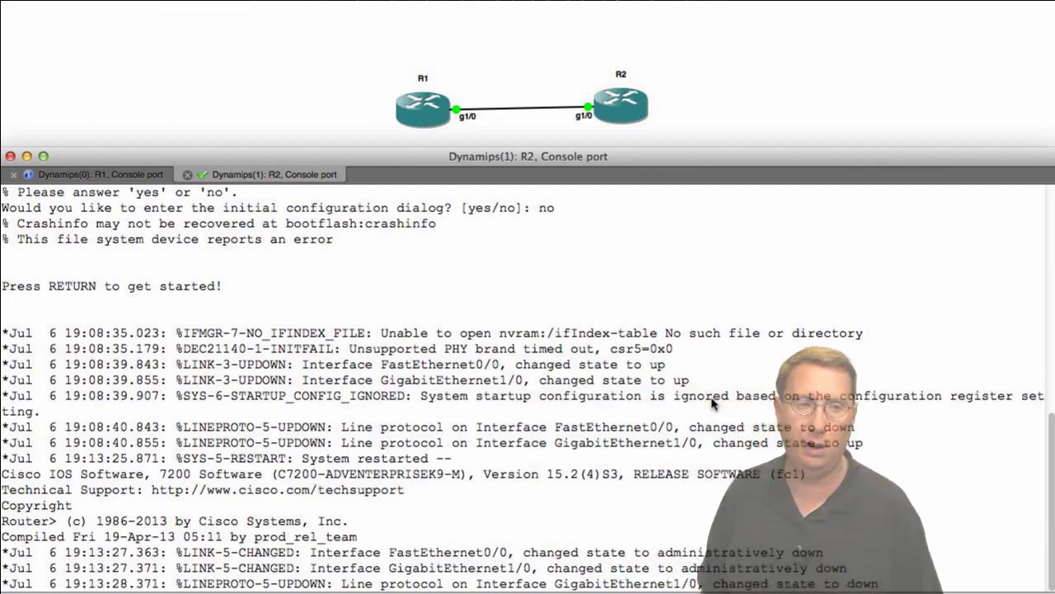
Wake the R2 and R1 console sessions so that each one offers a command prompt
key(Return)
key(Return)
key(Return)
key(Return)
key(Return)
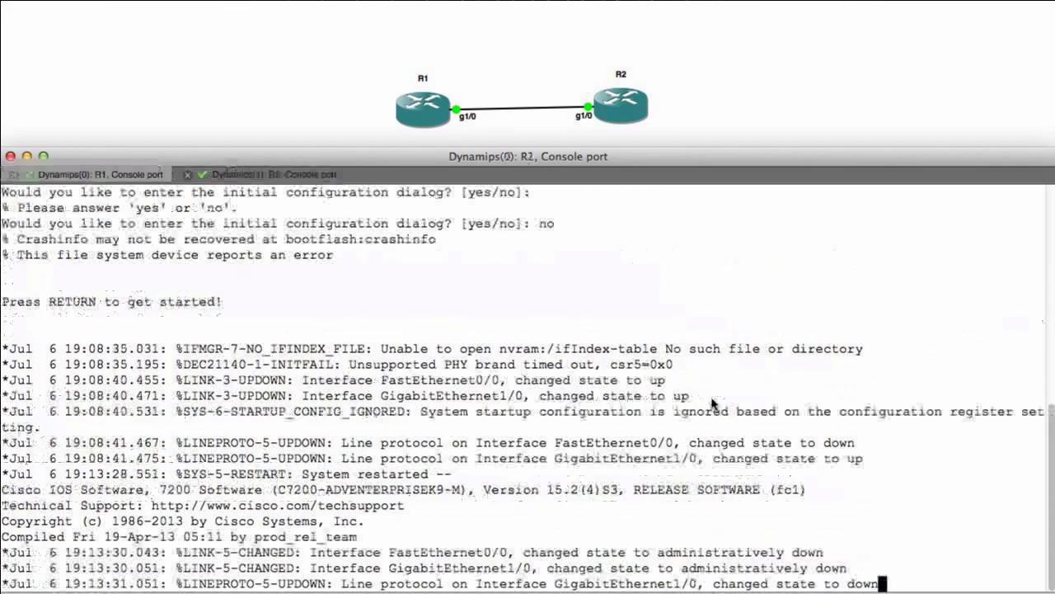
key(Return)
key(Return)
key(Return)
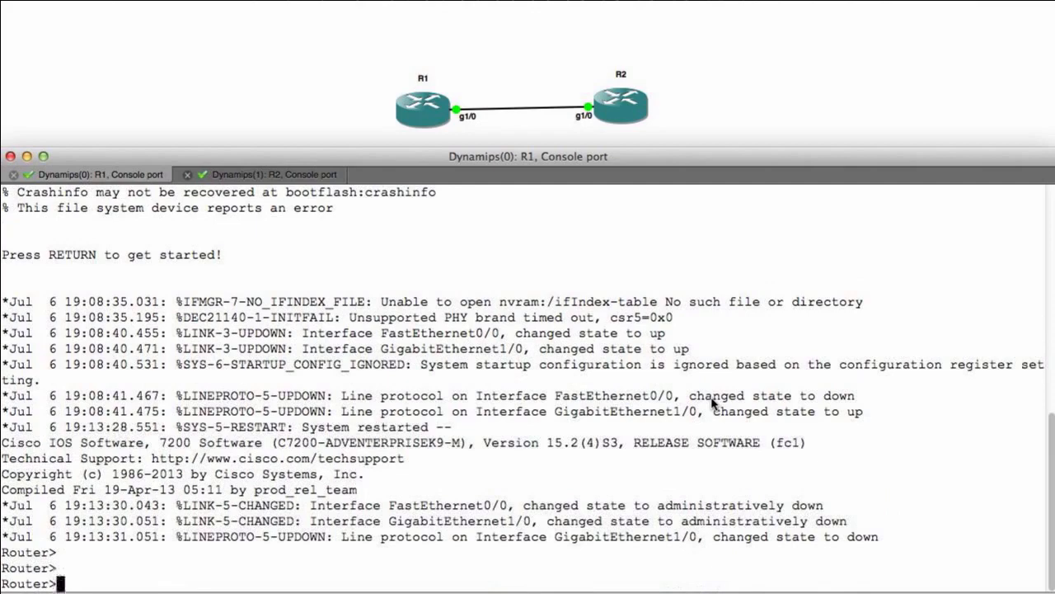
Enter privileged EXEC mode on R1 with en and global configuration mode with conf t
text(en)
key(Return)
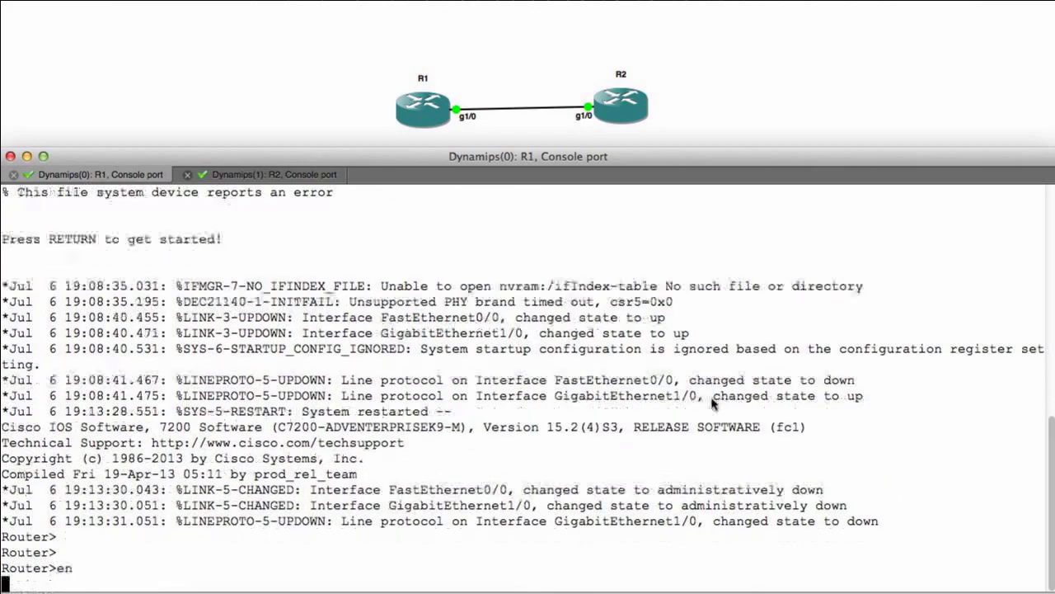
key(Return)
key(Return)
text(conf t)
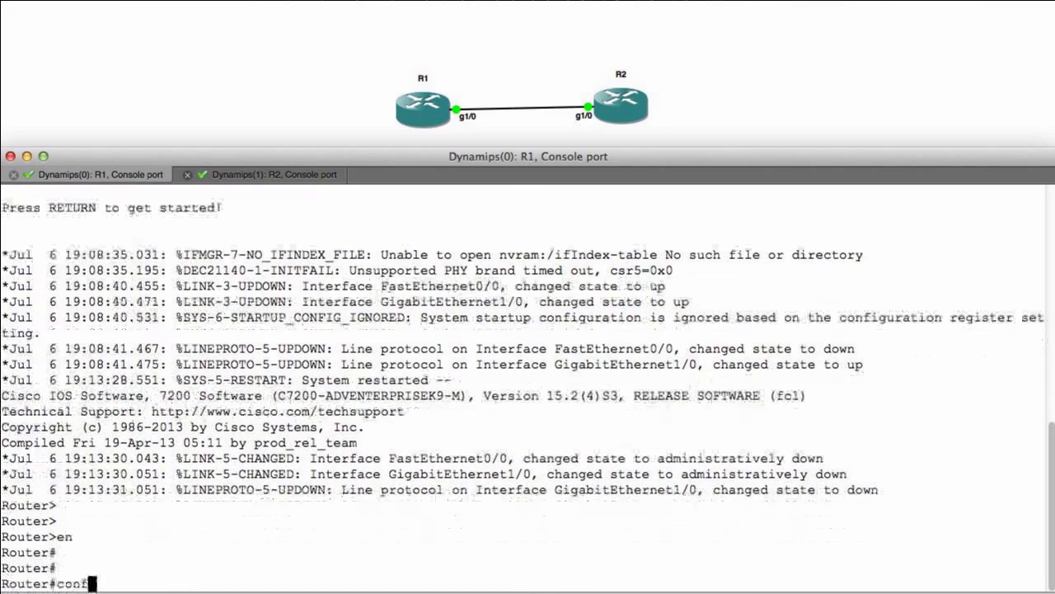
key(Return)
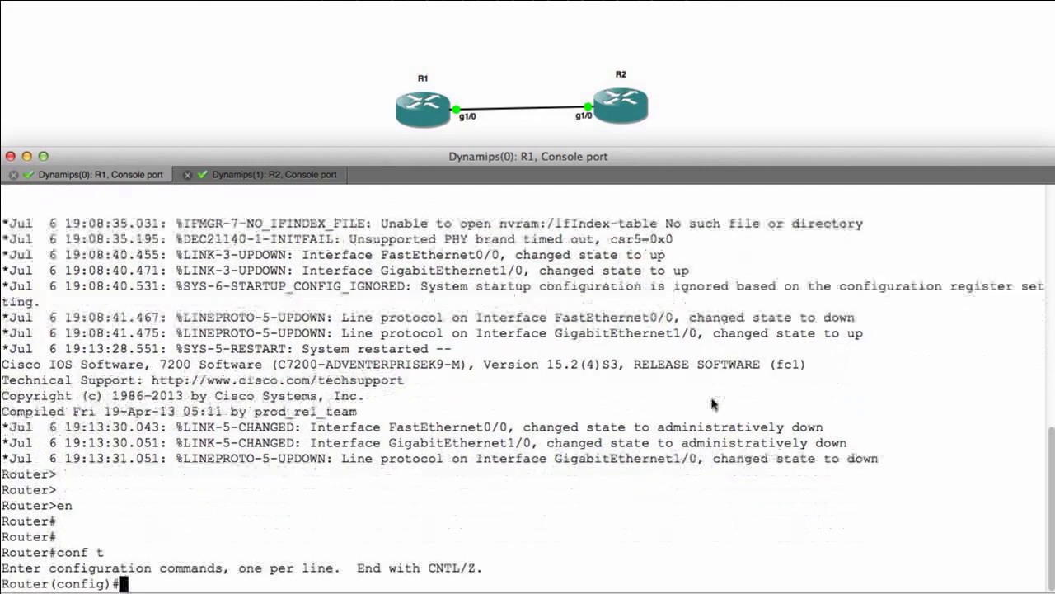
Disable DNS name resolution on R1 with no ip domain lookup
text(no)
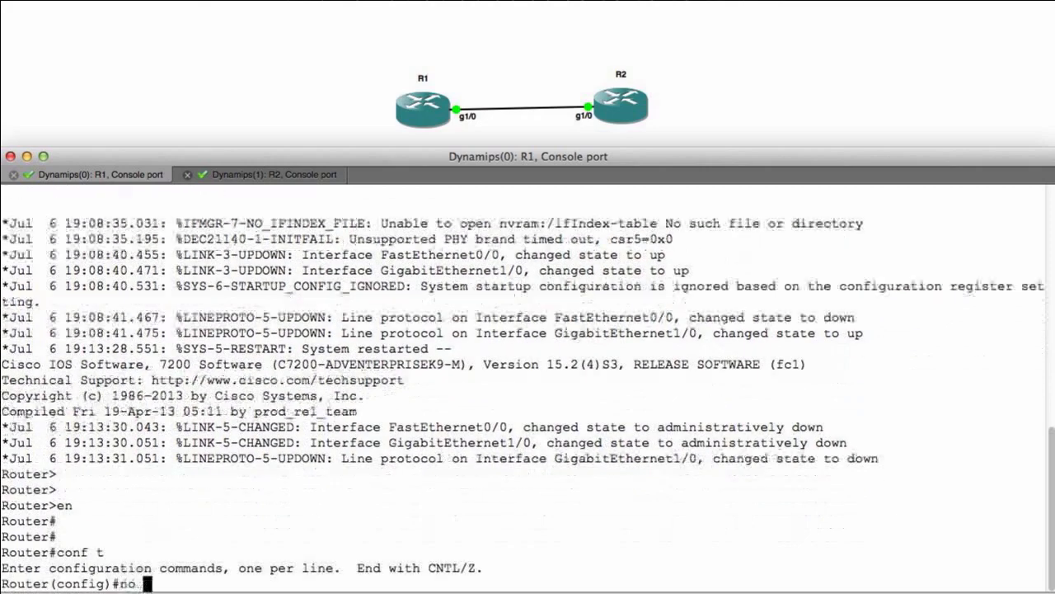
text( ip dom)
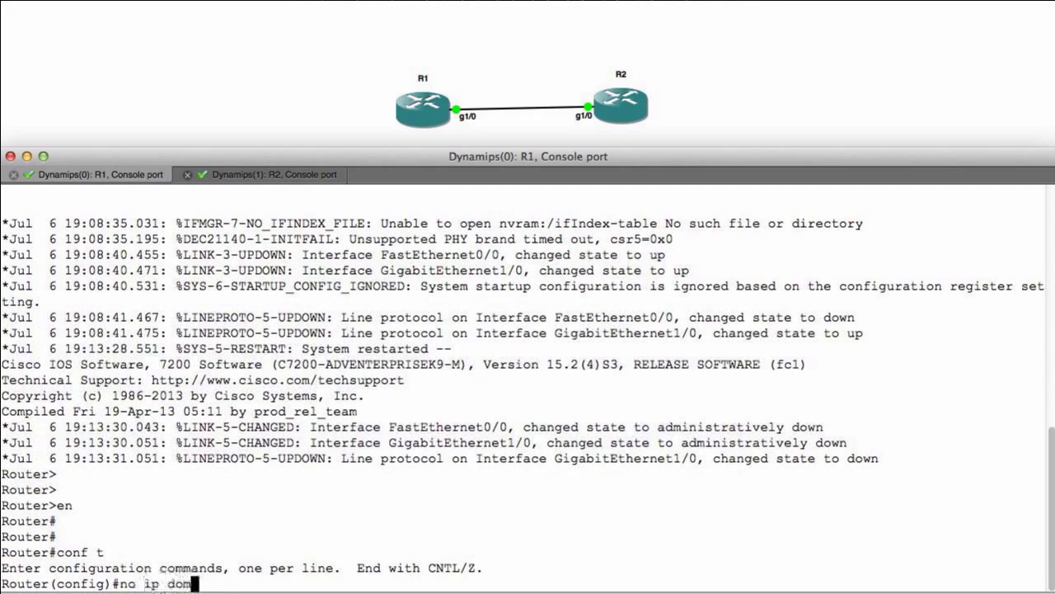
text(iin lo)
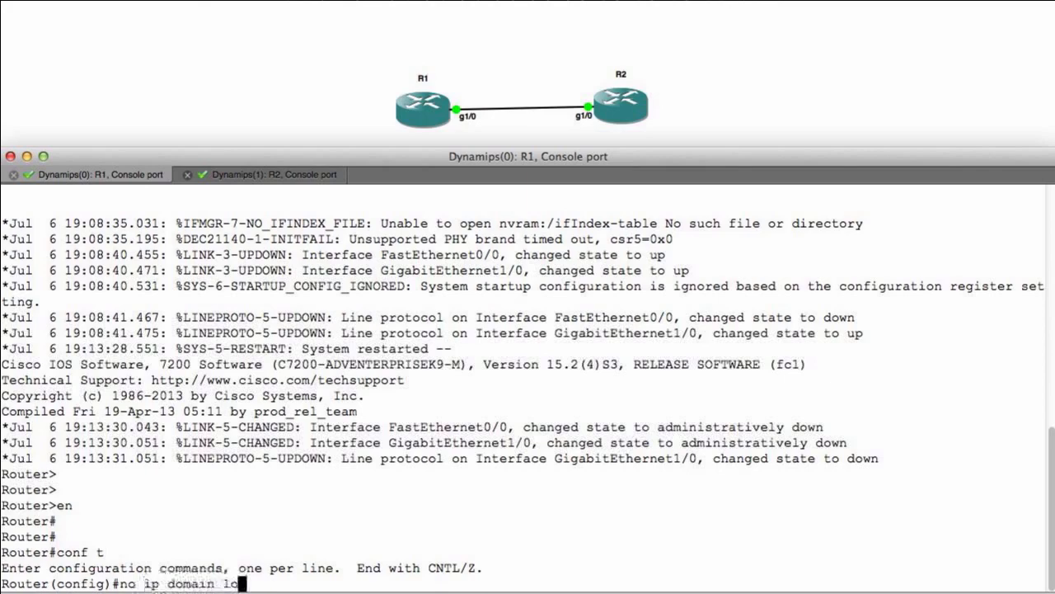
text(okup)
key(Return)
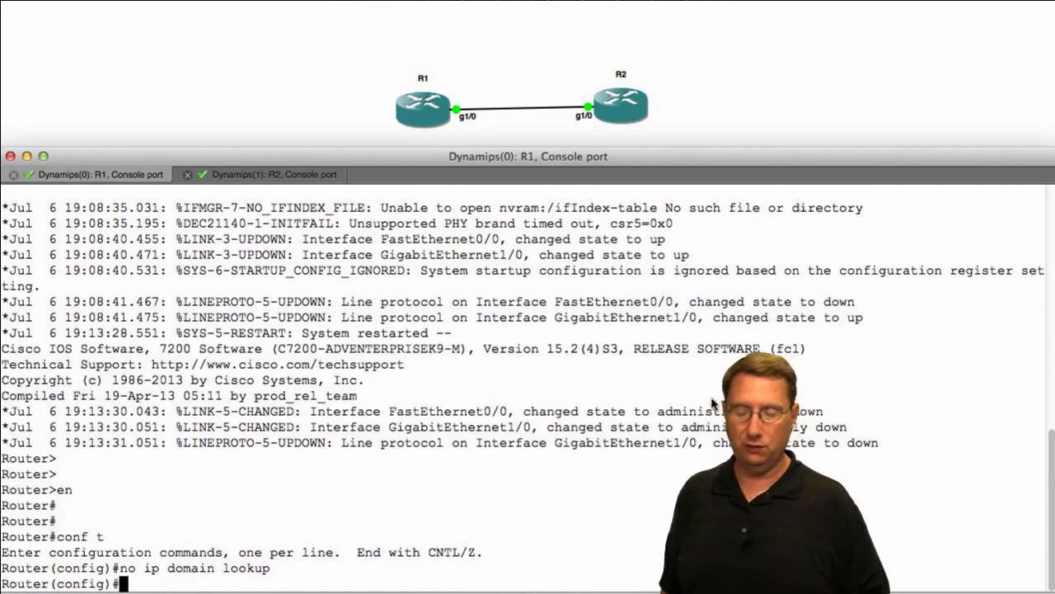
On the R2 console, run the command end and enter privileged EXEC mode with en
key(ctrl+Tab)
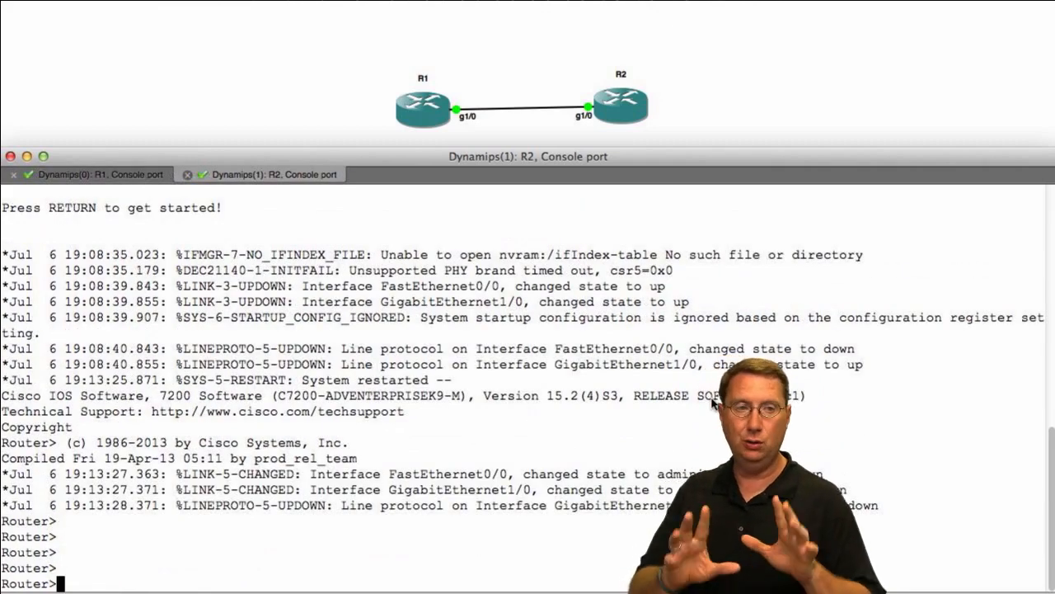
text(en)
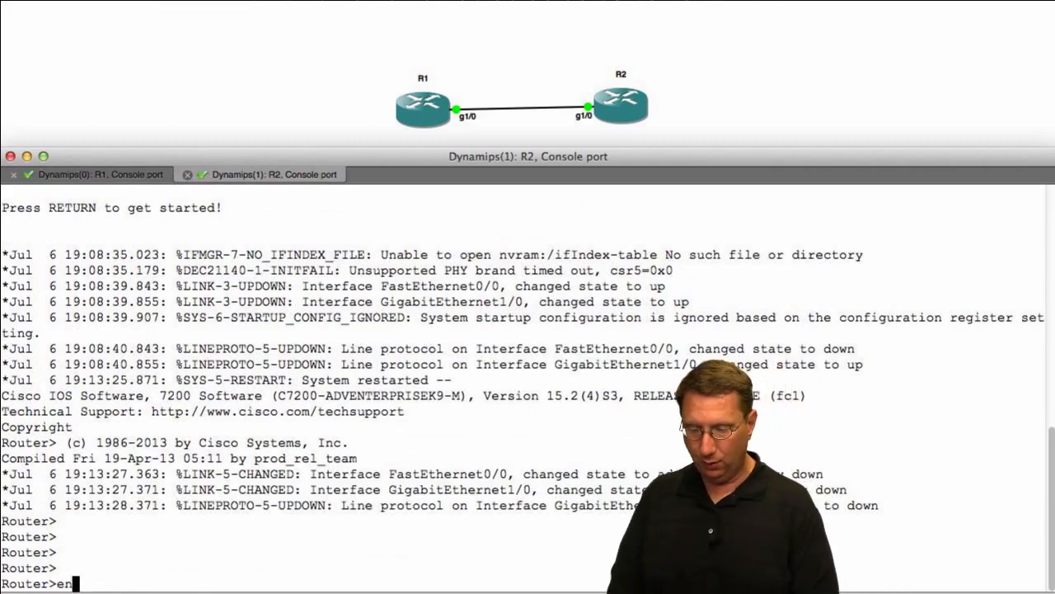
text(d)
key(Return)
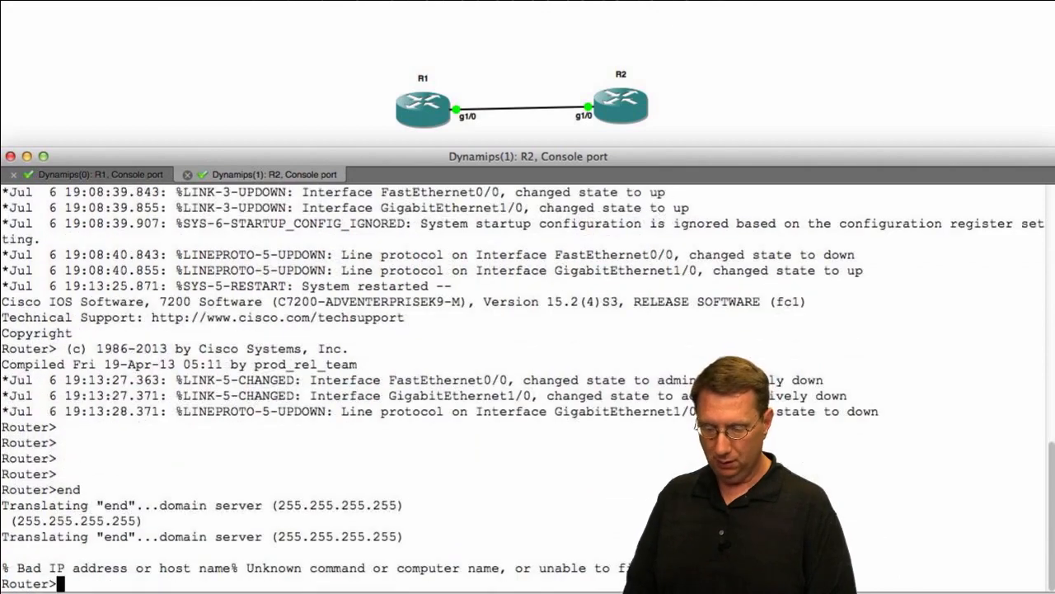
text(en)
key(Return)
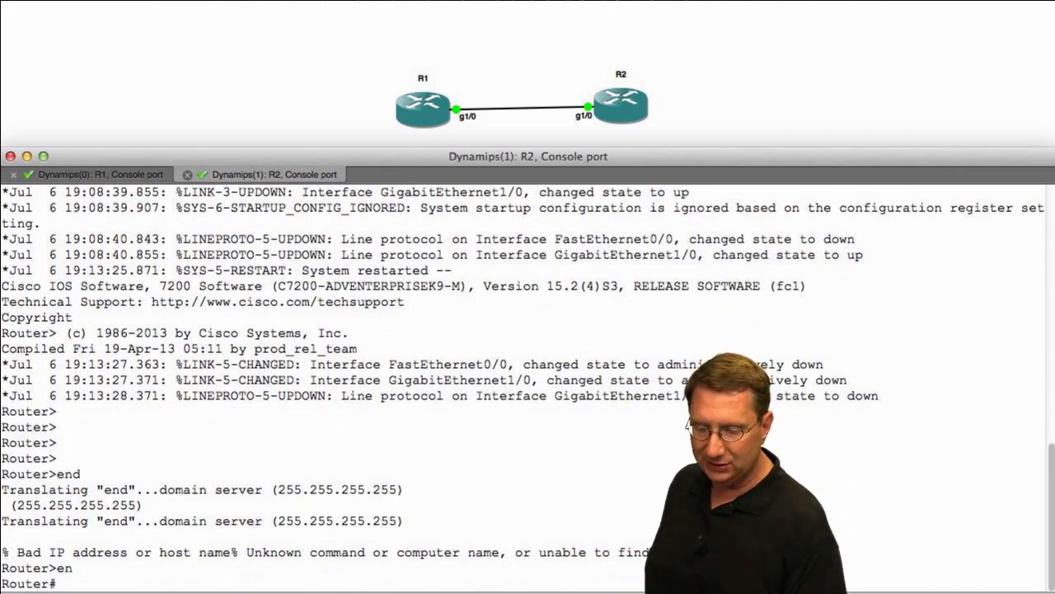
Highlight the end command and its domain server address in R2's output, and the no ip domain lookup command on R1
double_click(71, 475)
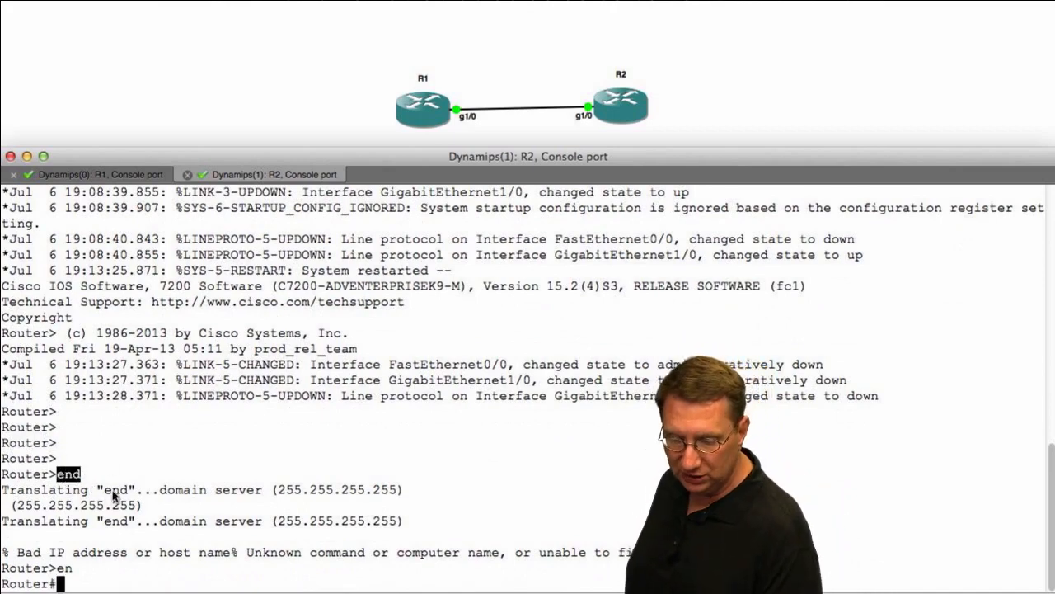
double_click(116, 490)
click(285, 491)
drag(284, 490, 393, 502)
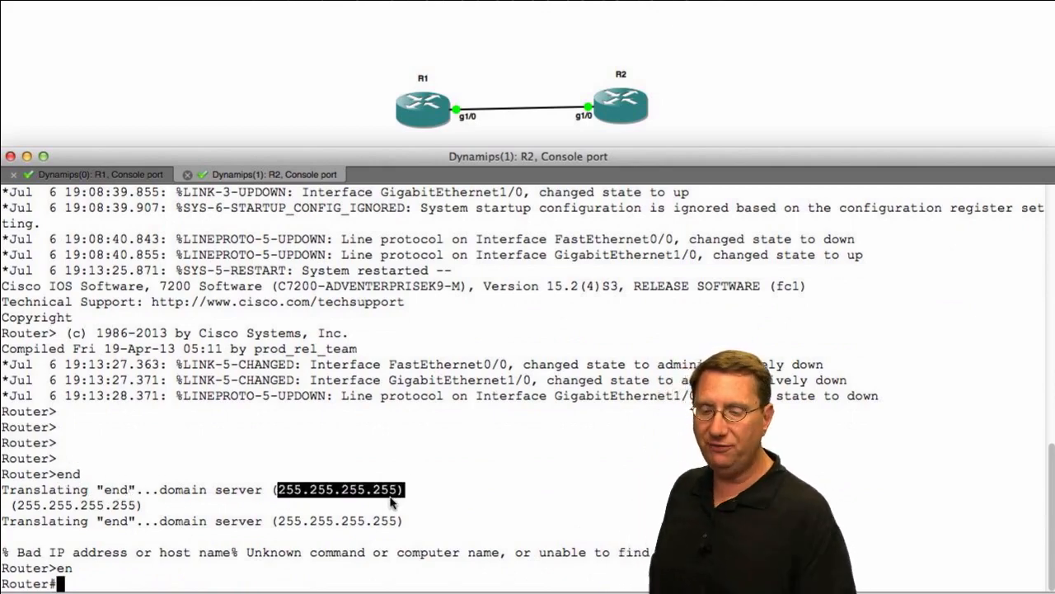
click(91, 171)
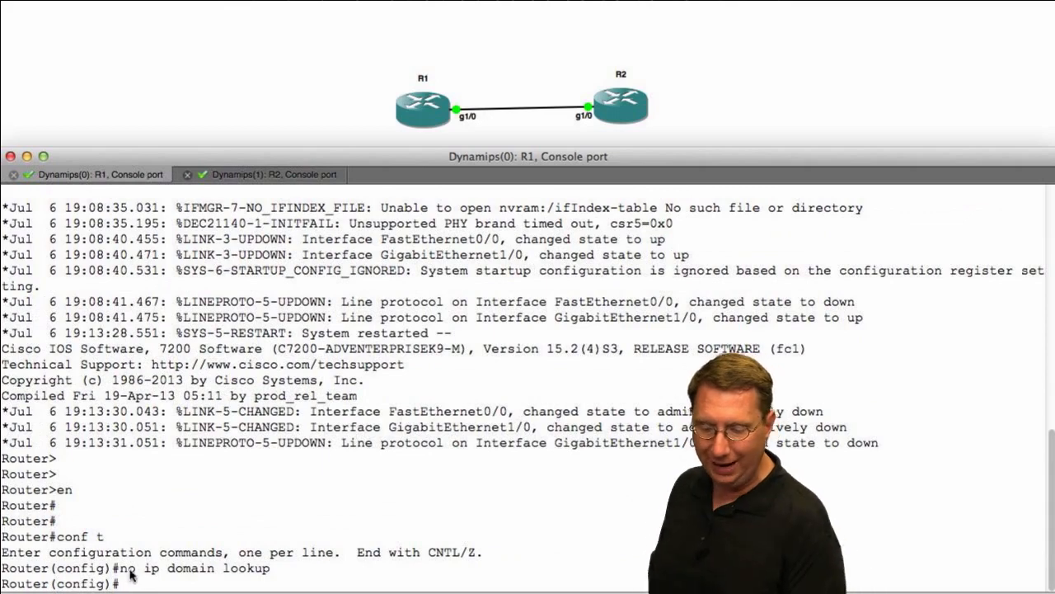
drag(128, 569, 255, 569)
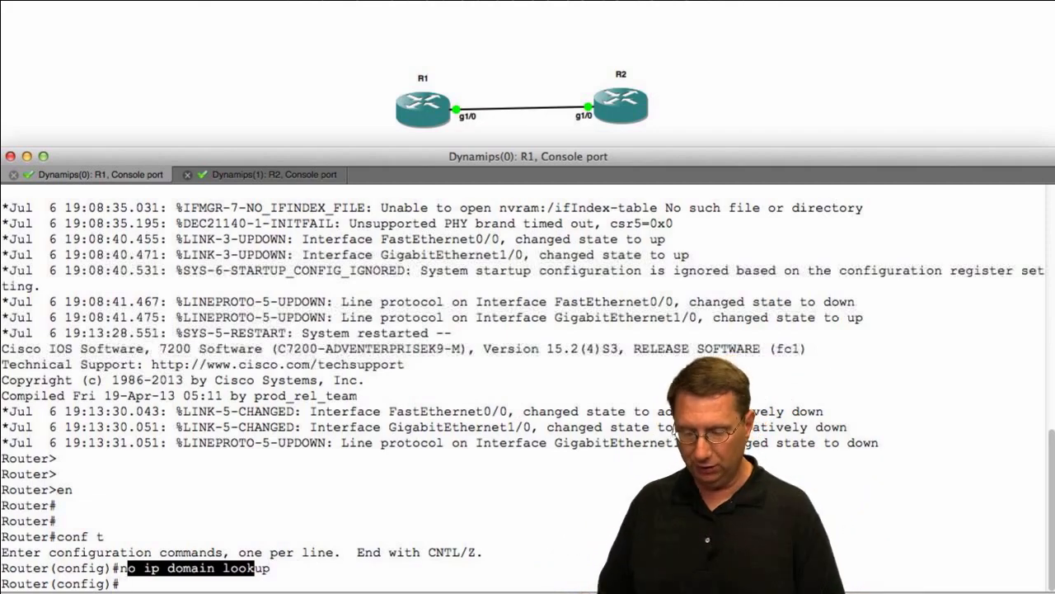
Turn off message timestamps on R1 with no service timestamp
text(no servic)
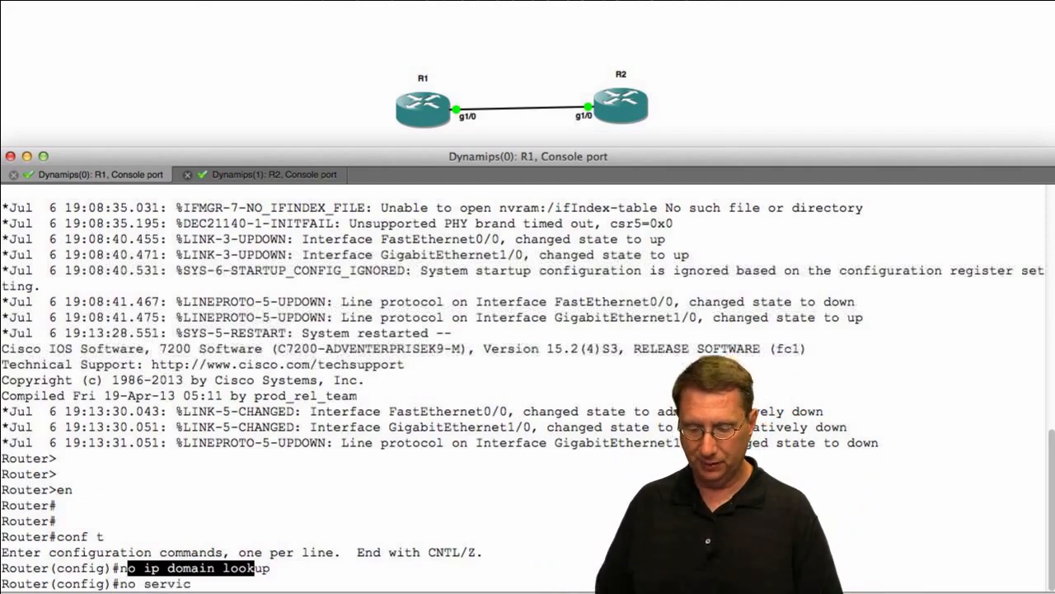
text(e timesta)
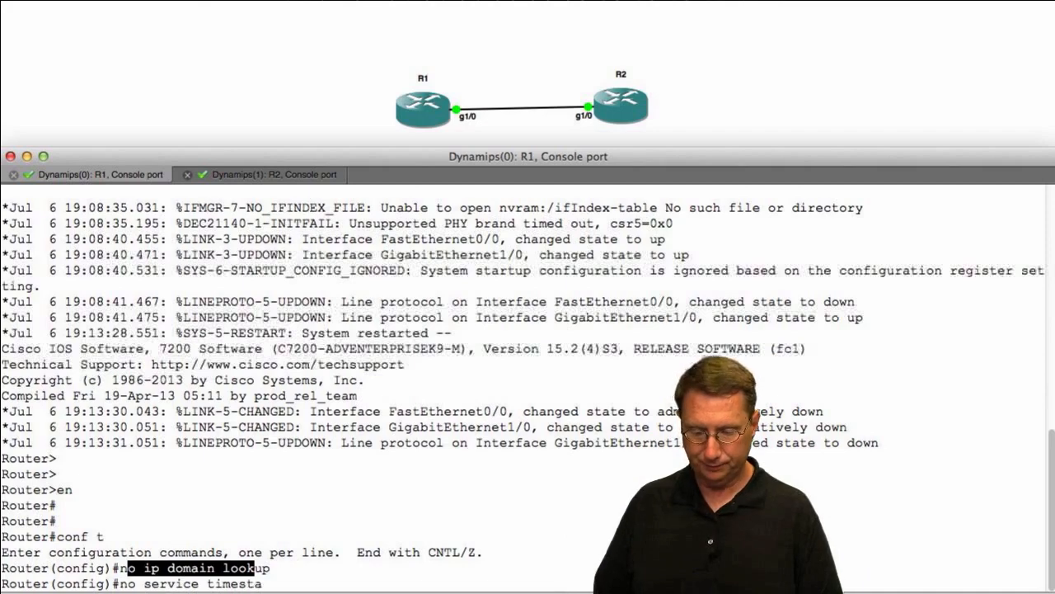
text(mp)
key(Return)
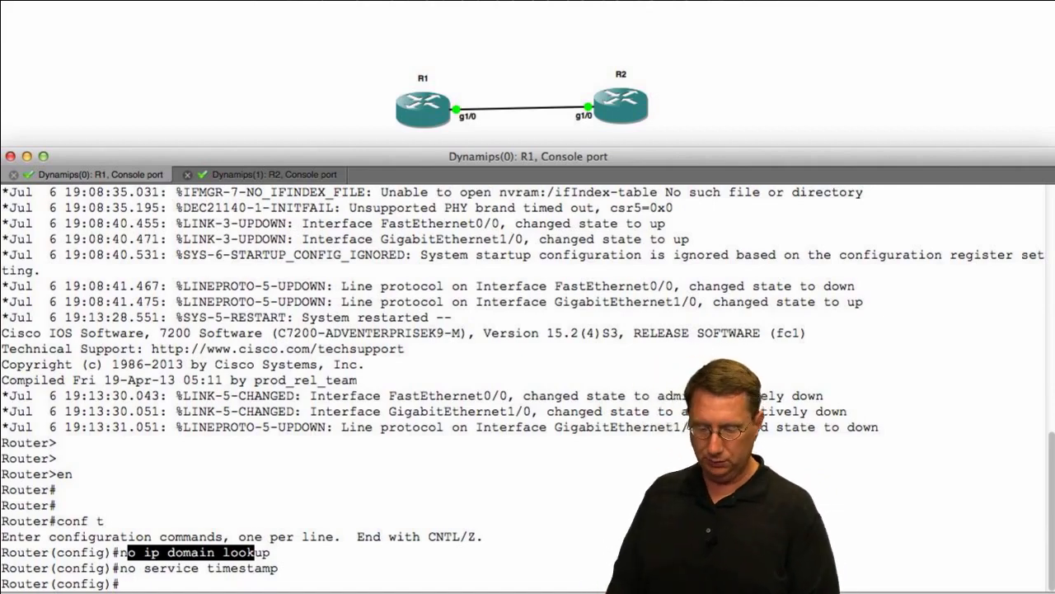
On R1's console line 0, disable the exec timeout and enable synchronous logging, returning to global configuration mode
text(li)
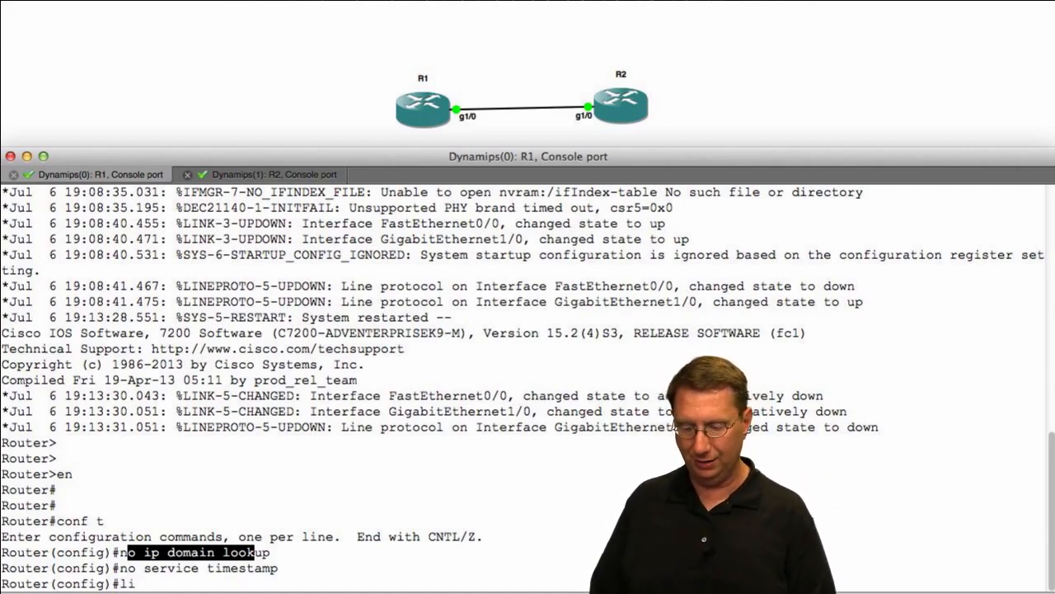
text(ne con 0)
key(Return)
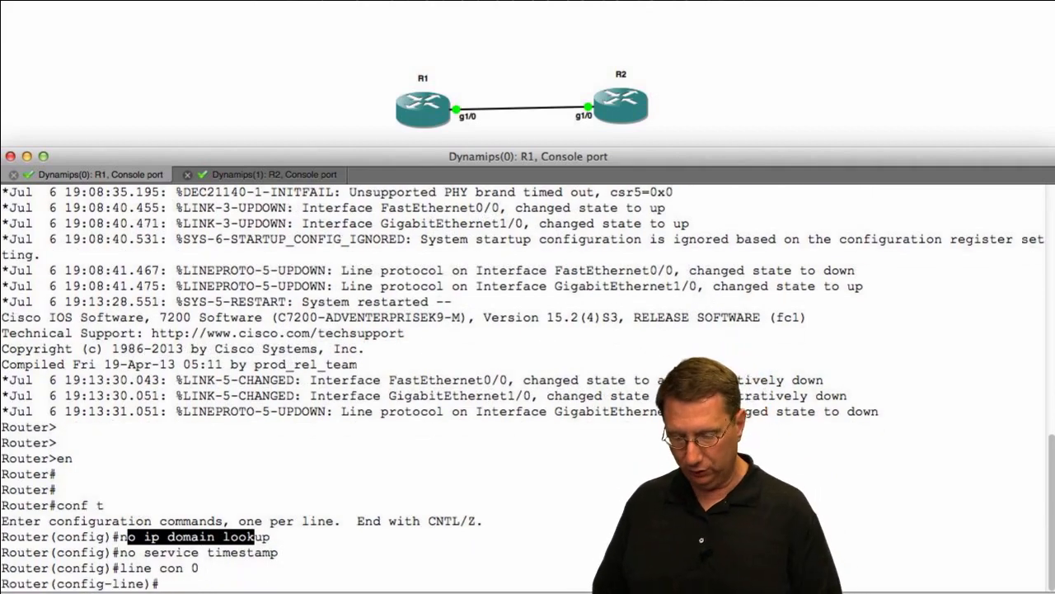
text(no e)
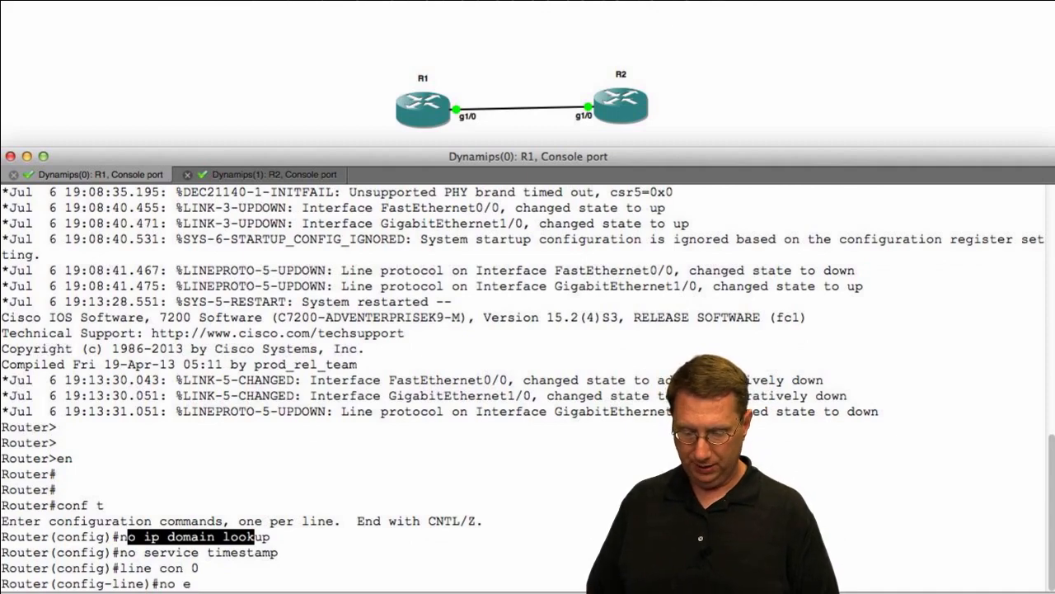
text(xec-timeou)
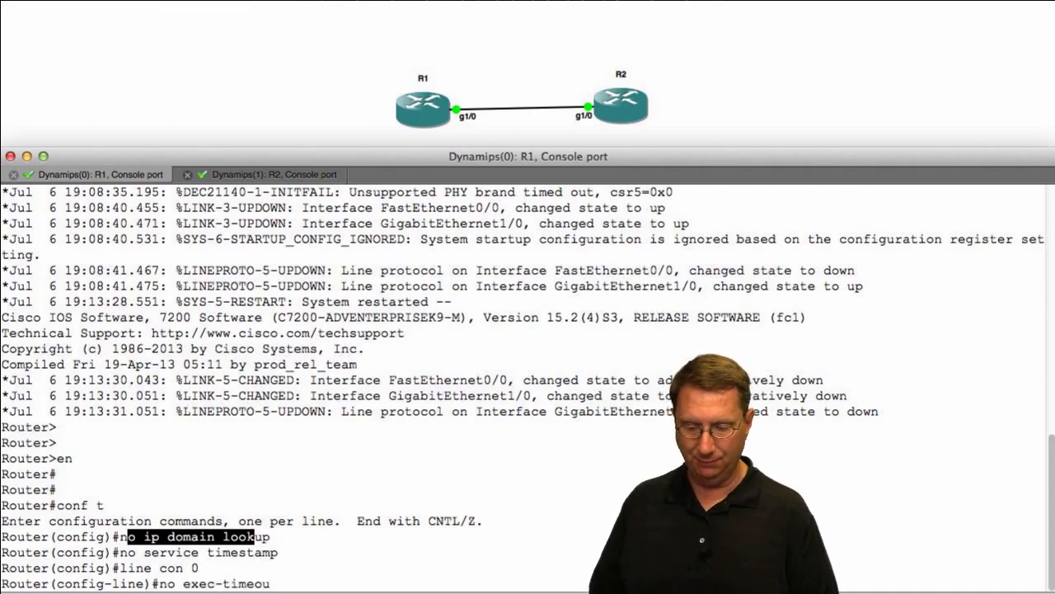
text(t)
key(Return)
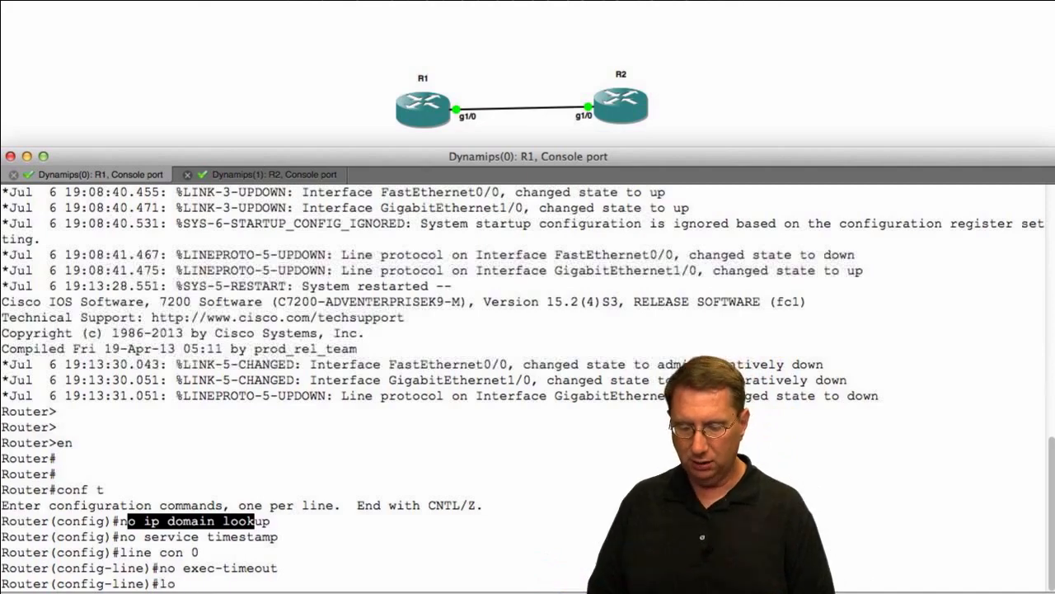
text(gg synch)
key(Return)
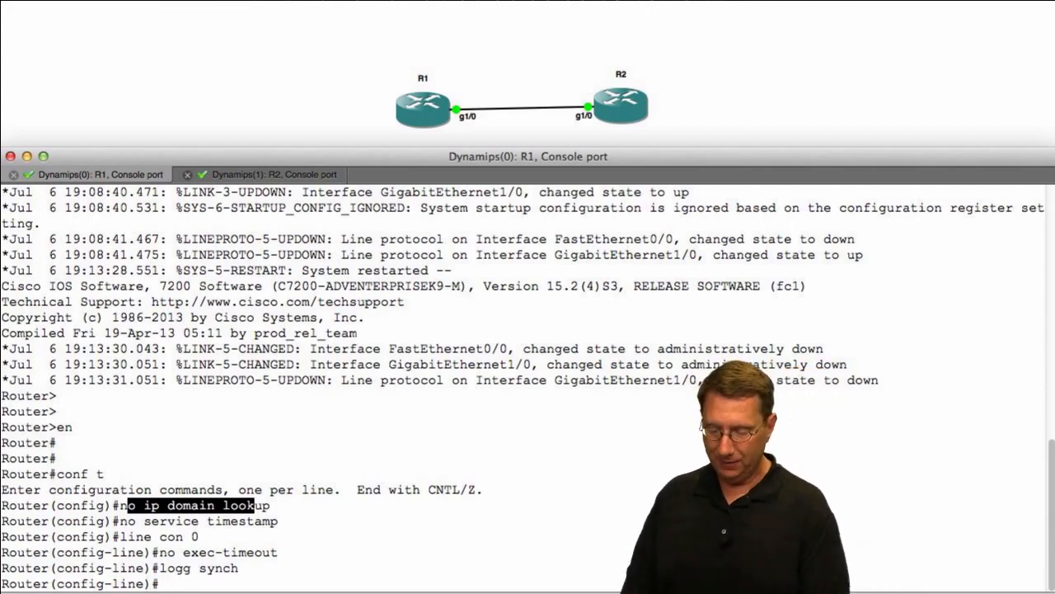
text(exit)
key(Return)
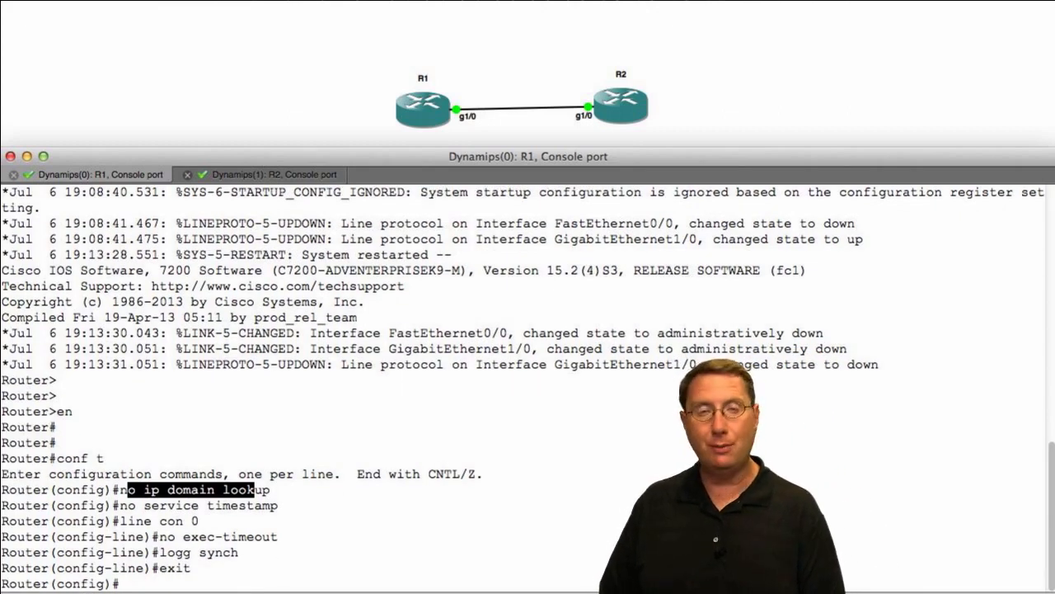
Set the router's hostname to R1
text(hostame R)
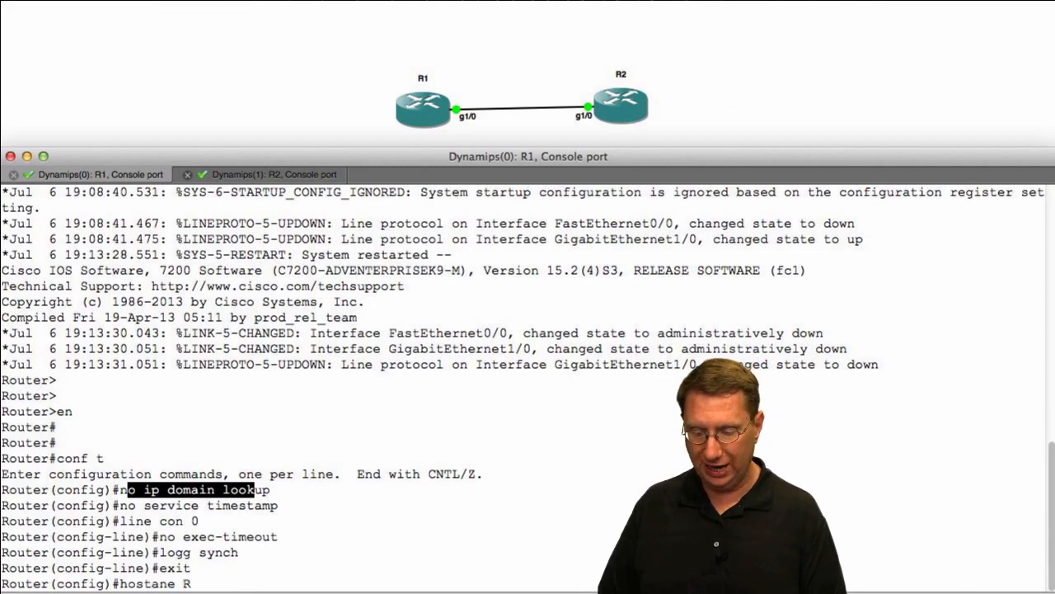
key(BackSpace)
key(BackSpace)
key(BackSpace)
key(BackSpace)
key(BackSpace)
text(name R1)
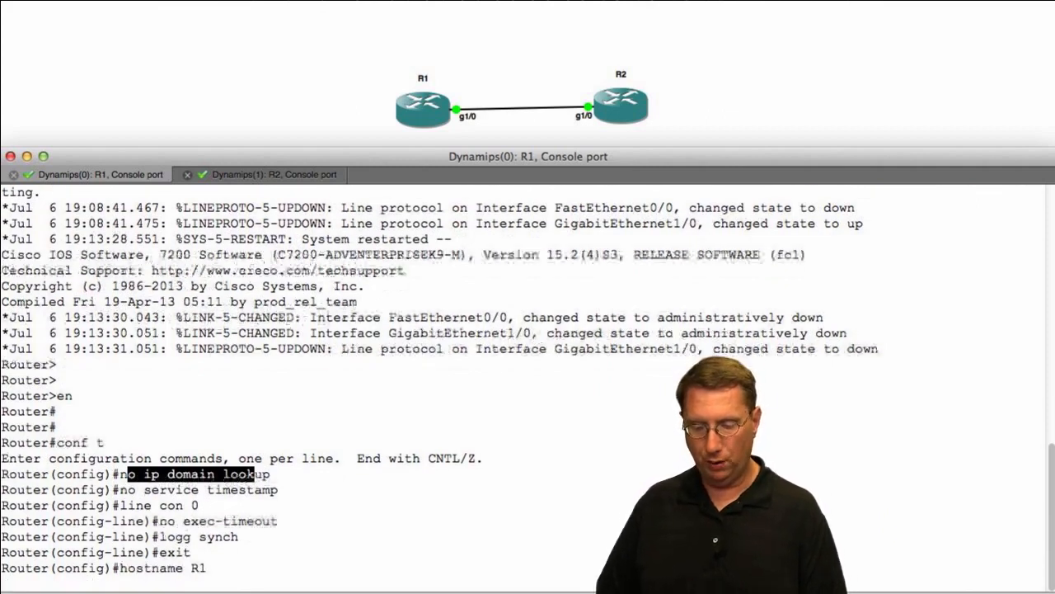
key(Return)
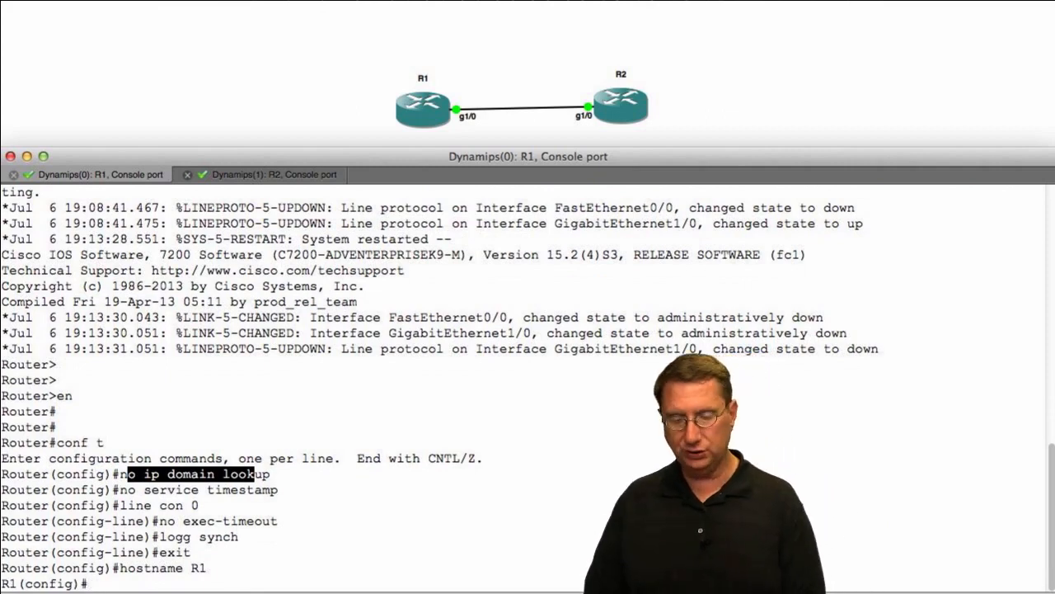
Display R1's command history from configuration mode with do show history
key(Return)
key(Return)
key(Return)
text(do sho w)
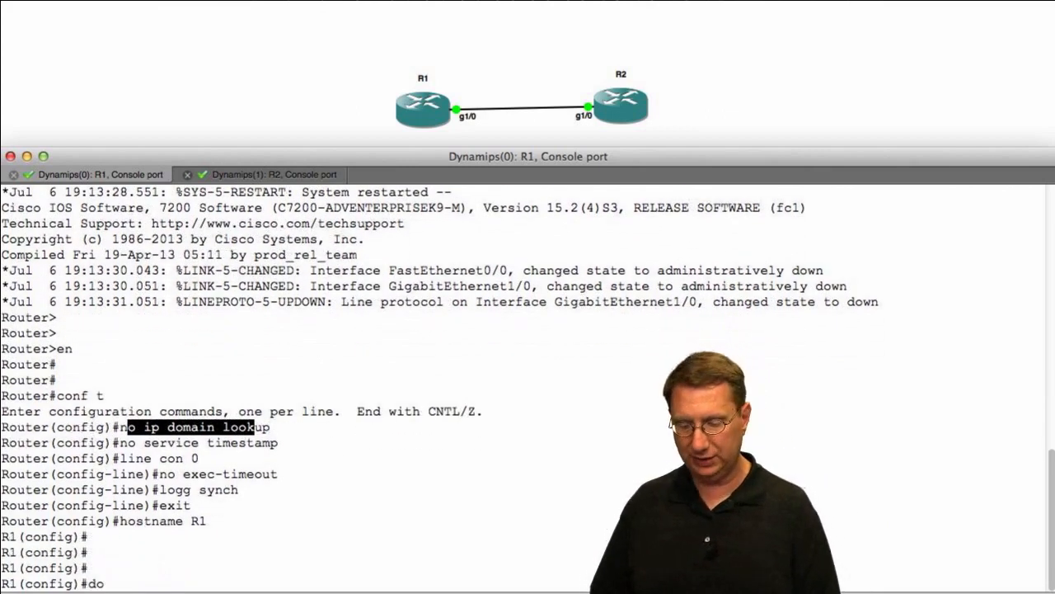
key(BackSpace)
key(BackSpace)
text(w history)
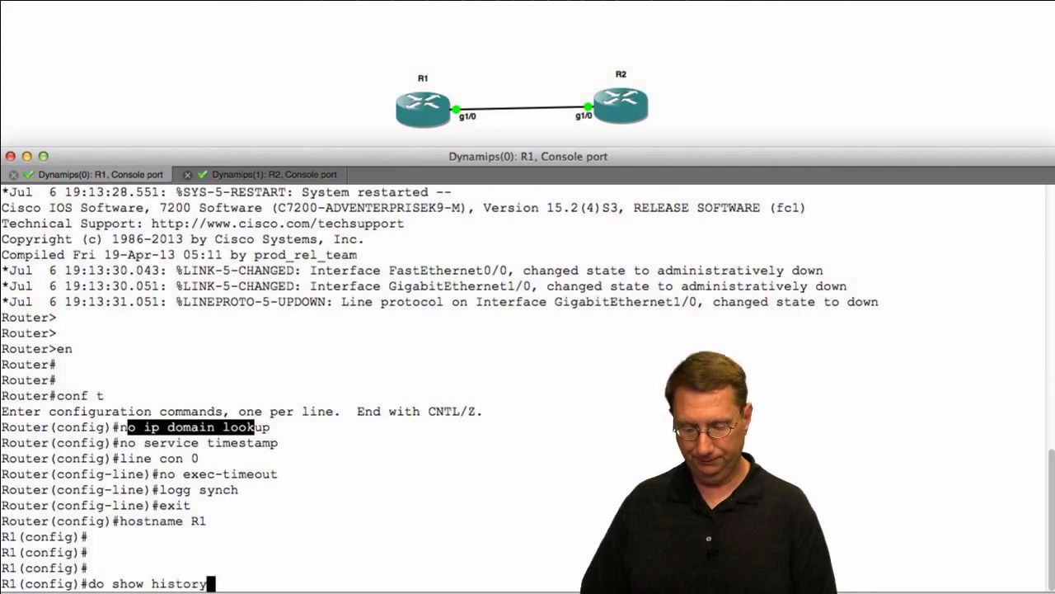
key(Return)
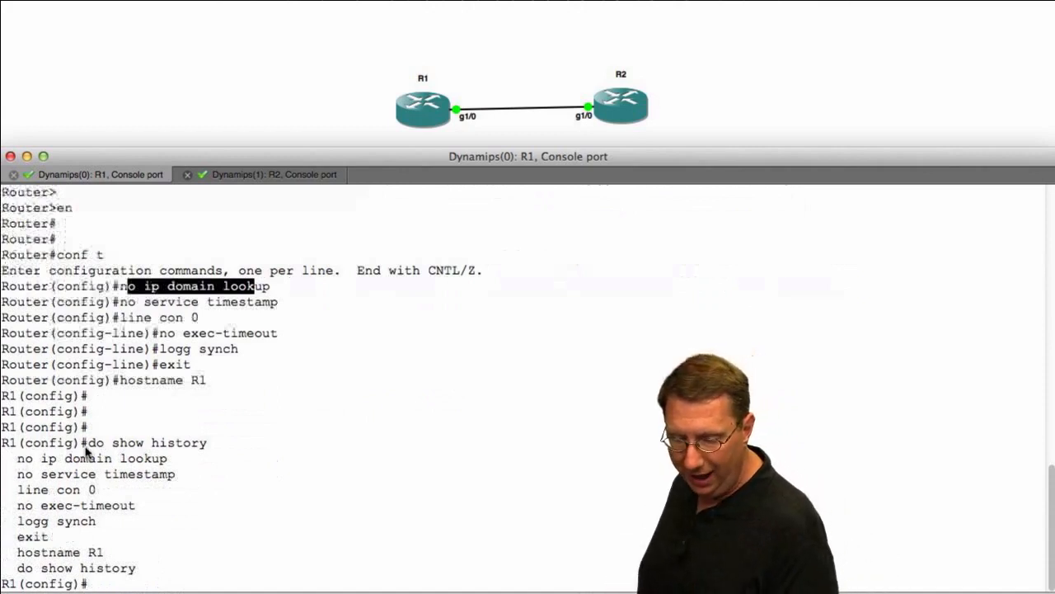
Copy the commands from no ip domain lookup through hostname in R1's history, and enter global configuration mode on R2's console
drag(12, 459, 80, 557)
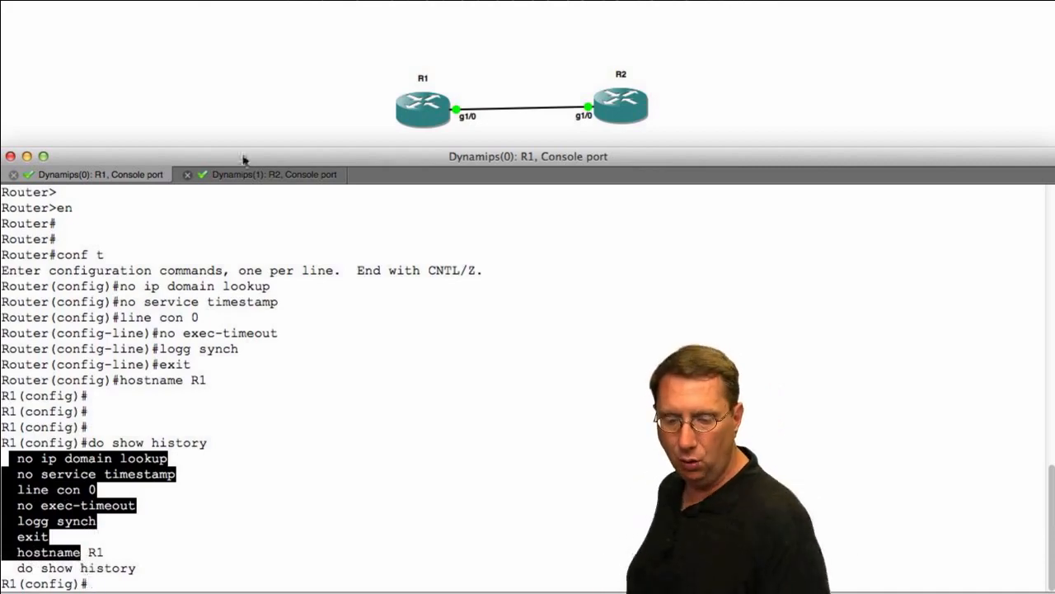
click(258, 175)
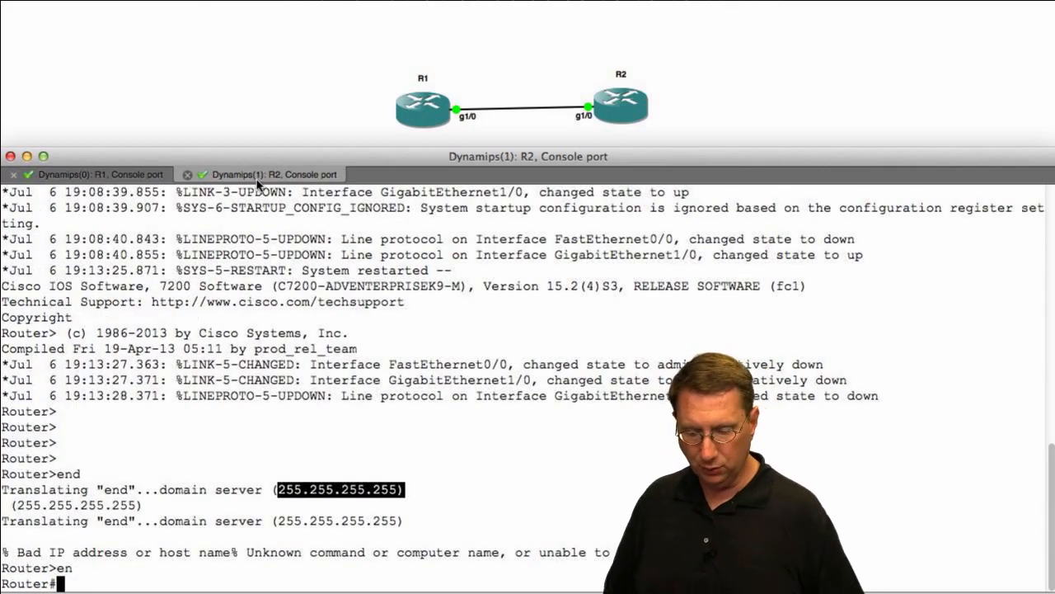
text(enabe)
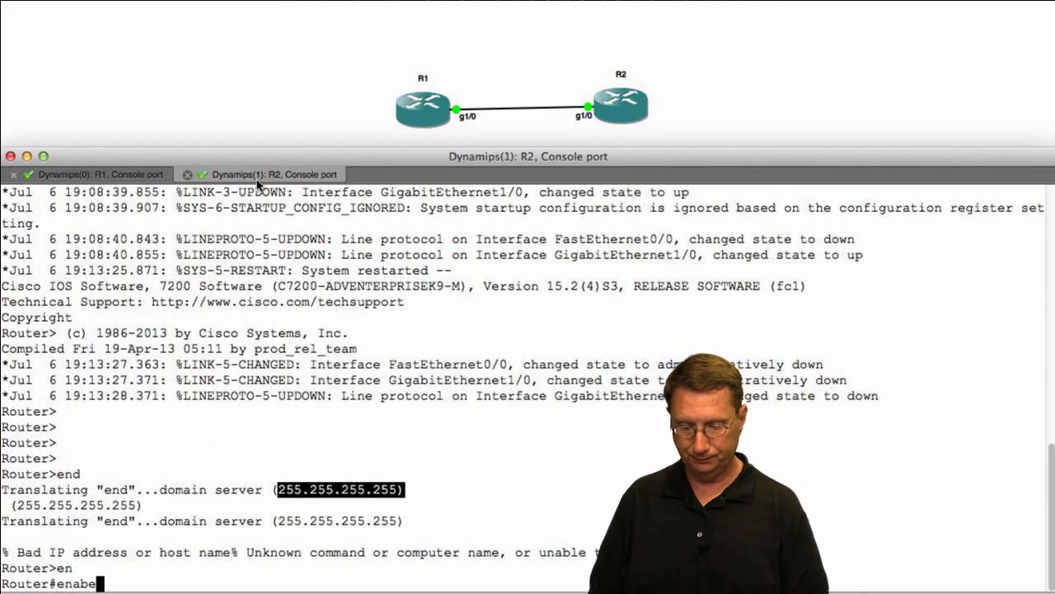
key(BackSpace)
key(BackSpace)
key(BackSpace)
text(able)
key(Return)
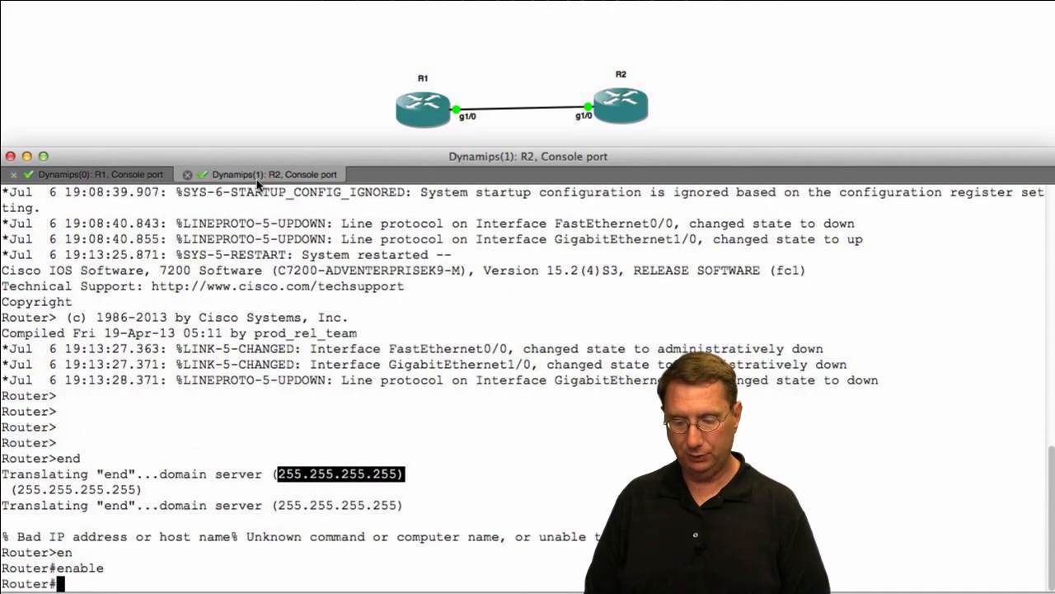
text(conf t)
key(Return)
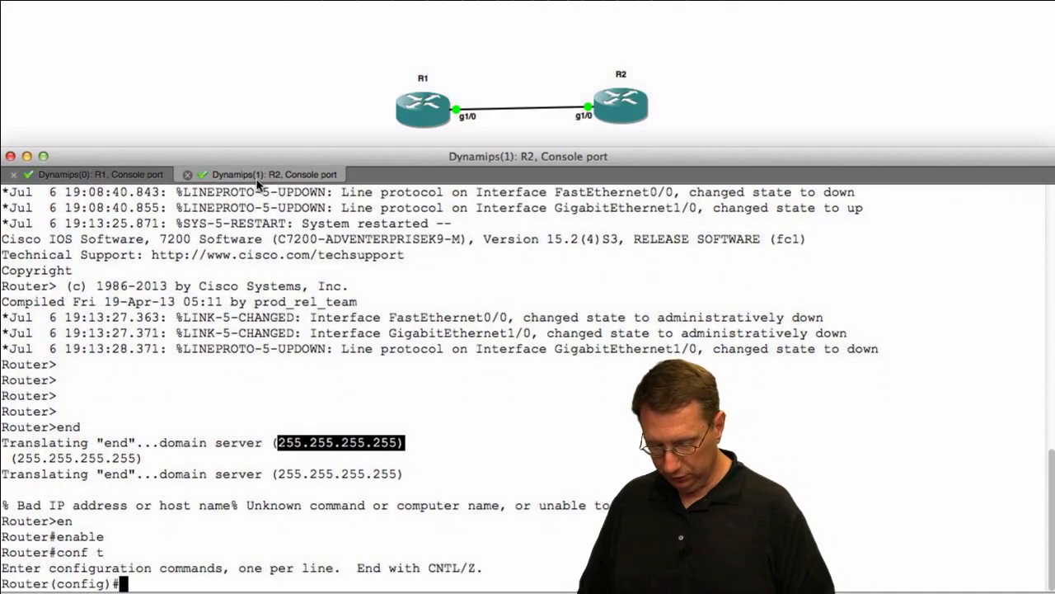
Disable IP domain lookup and message timestamps on R2 with no ip domain lookup and no service timestamp
text(no ip domain lookup)
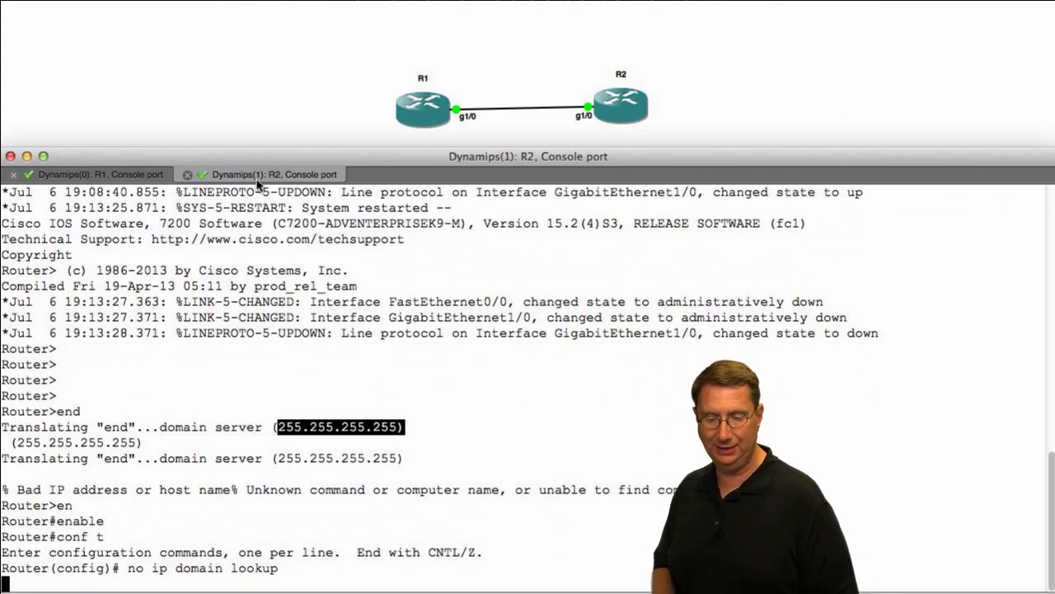
key(Return)
text(no service timestamp)
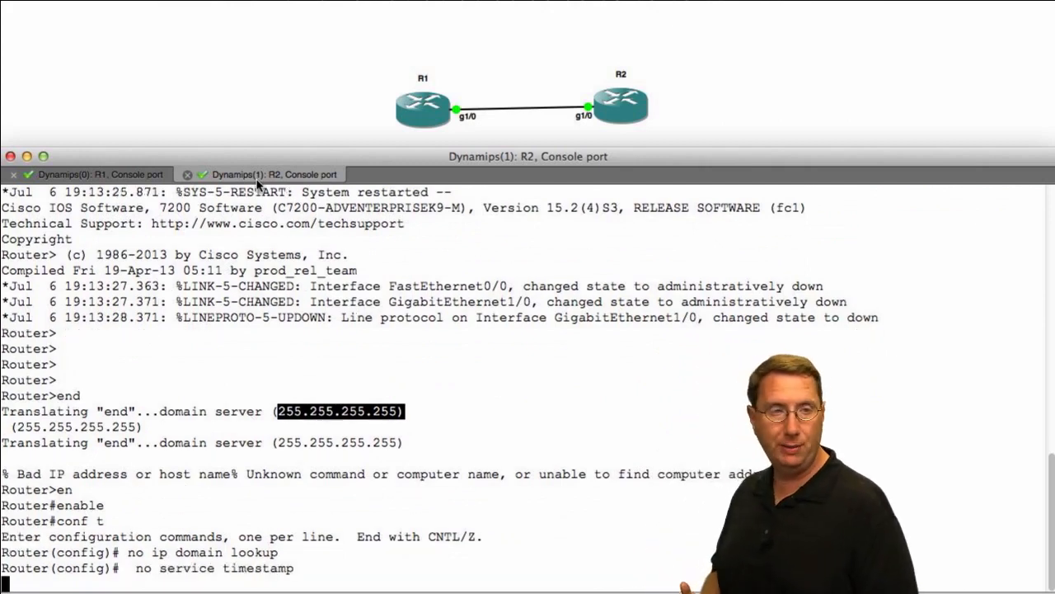
key(Return)
On R2's console line 0, disable the exec timeout and enable synchronous logging, returning to global configuration mode
text(line con 0)
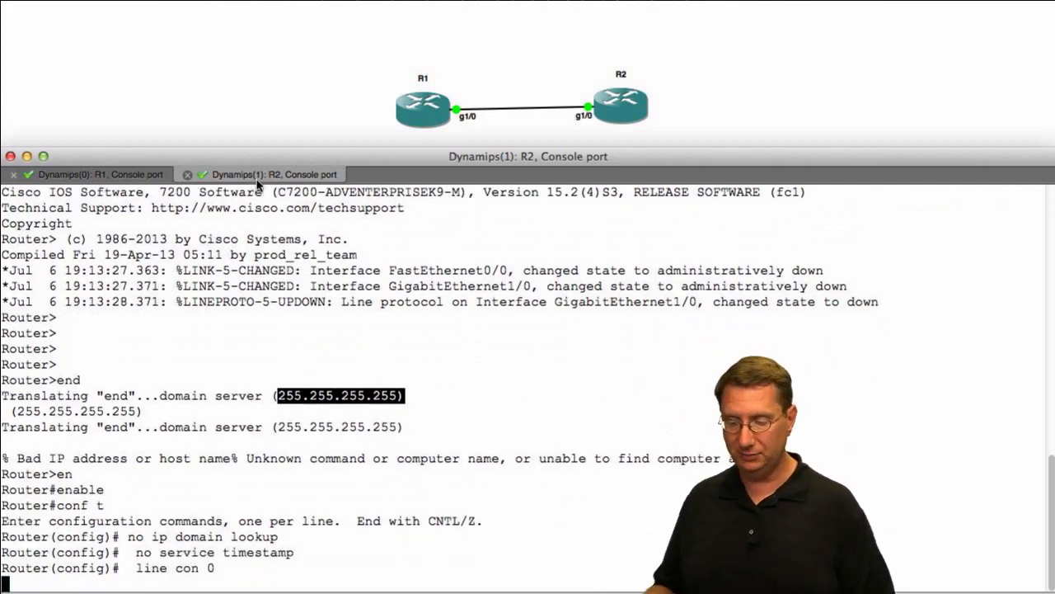
key(Return)
text(no exec-timeout)
key(Return)
text(logg synch)
key(Return)
text(exit)
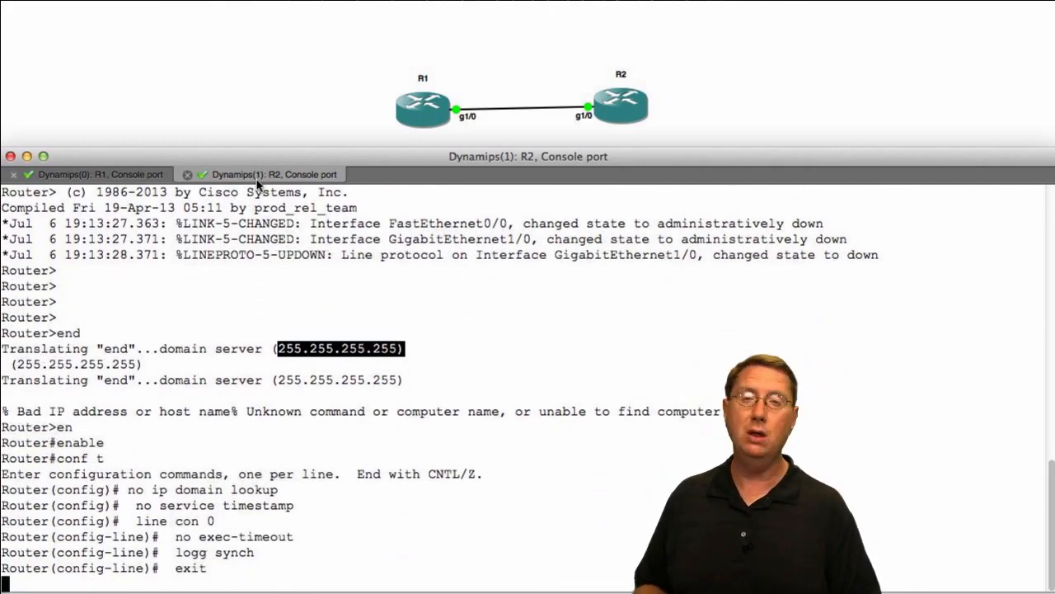
key(Return)
Set the second router's hostname to R2
text(hostname)
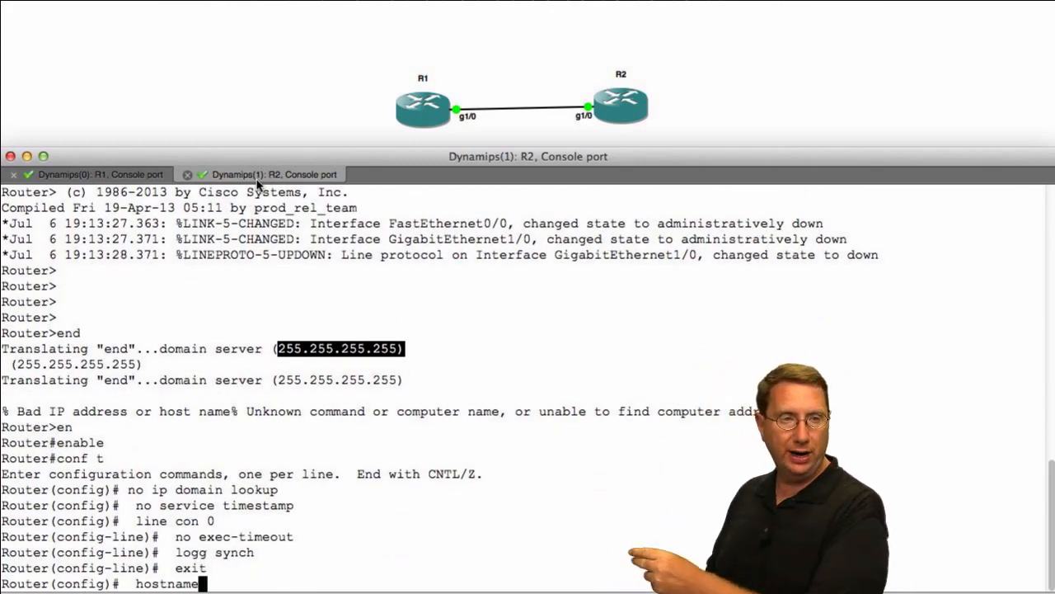
text( R2)
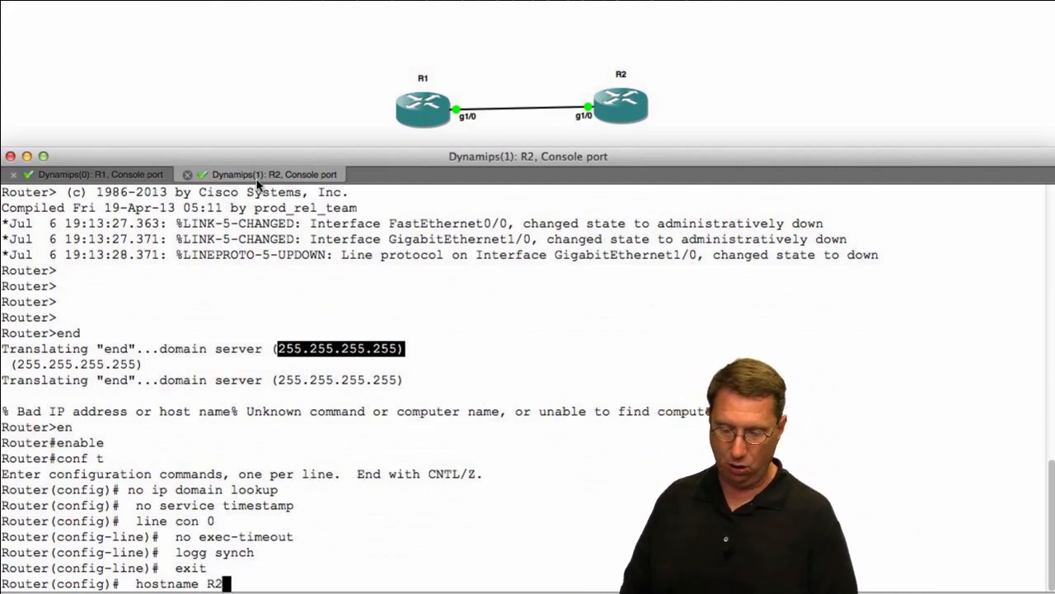
key(Return)
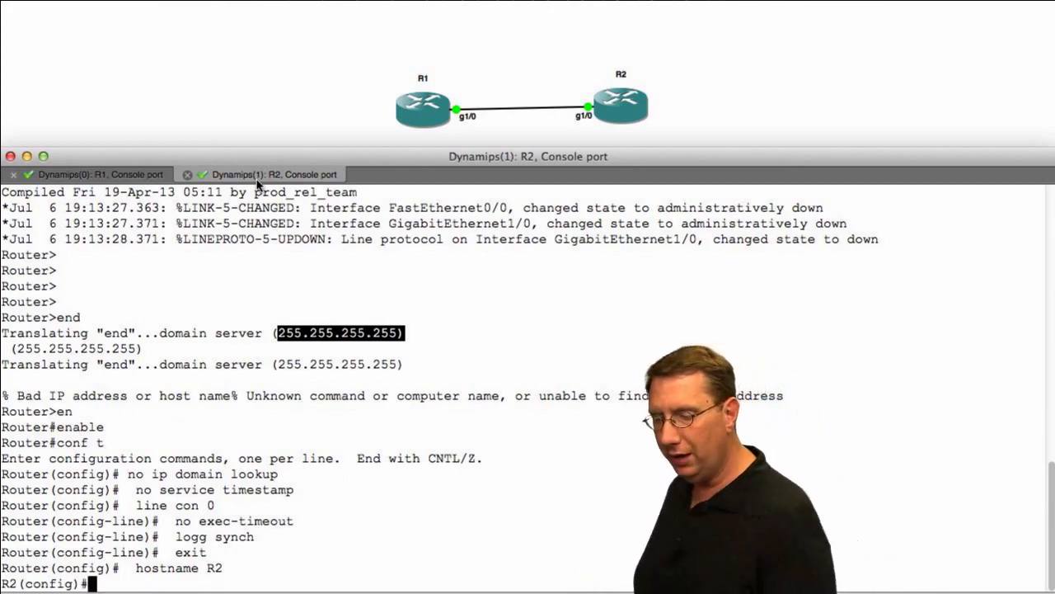
Switch to the drawing pen and handwrite the subnet 192.168.12.0/24 above the R1–R2 link in the topology diagram
key(super+Tab)
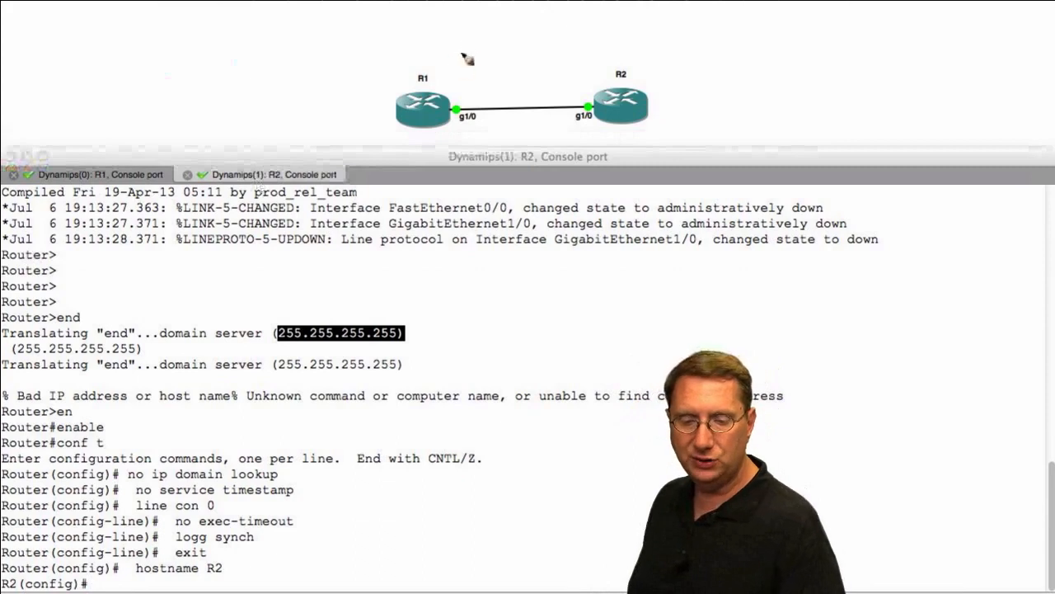
mouse_move(464, 46)
mouse_down()
mouse_move(460, 63)
mouse_move(473, 62)
mouse_up()
mouse_move(480, 48)
mouse_down()
mouse_move(496, 62)
mouse_move(555, 63)
mouse_move(611, 37)
mouse_move(618, 57)
mouse_move(658, 56)
mouse_up()
click(494, 59)
click(546, 60)
click(586, 53)
Handwrite the host numbers .1 beside R1's g1/0 end and .2 beside R2's g1/0 end of the link
click(454, 89)
drag(462, 81, 462, 93)
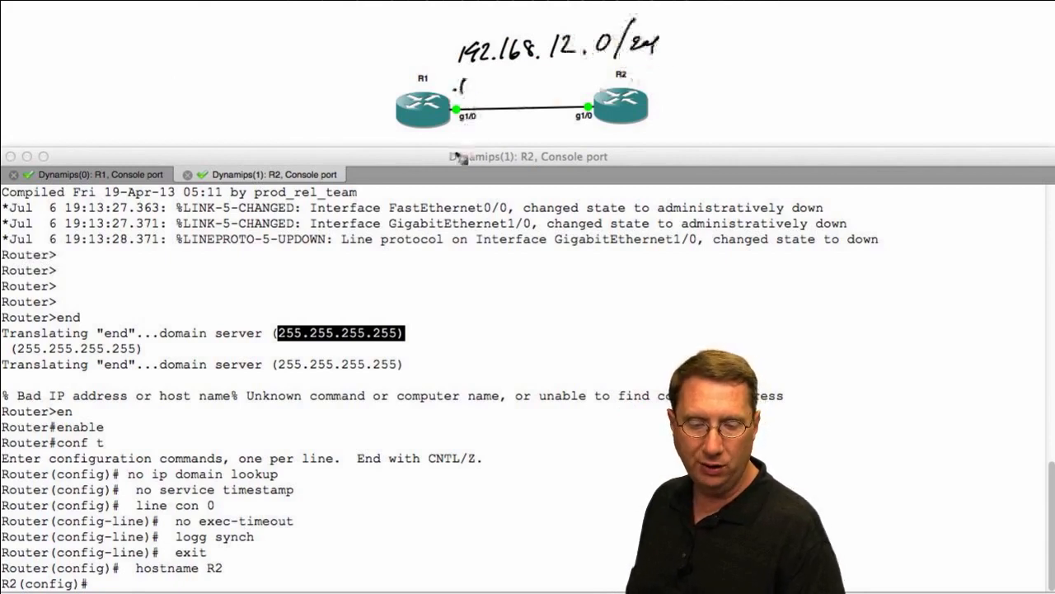
click(570, 88)
drag(579, 79, 588, 85)
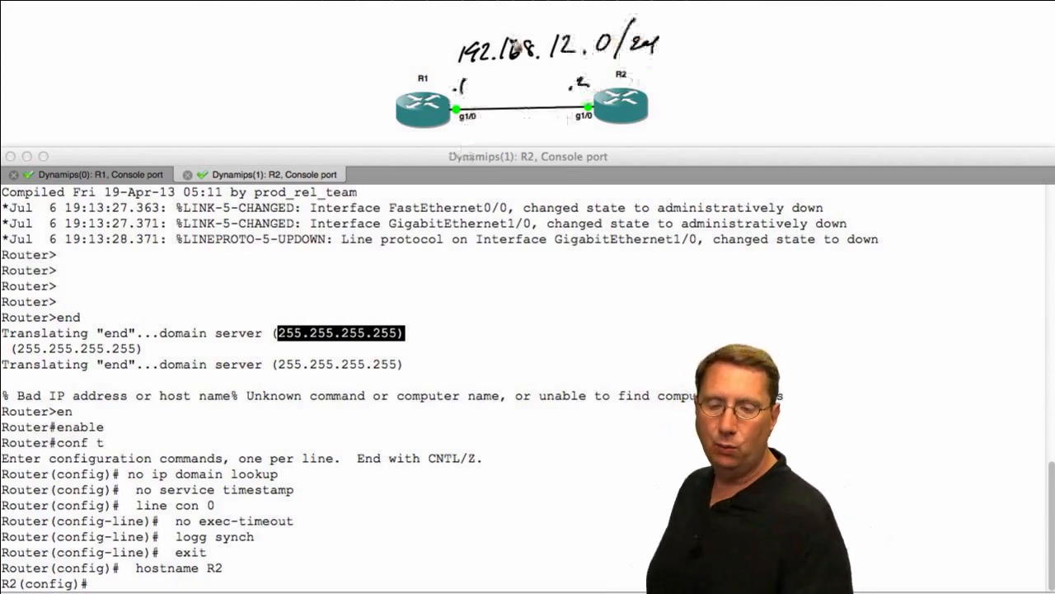
Underline the 12 in the handwritten subnet and circle the host numbers .1 and .2
drag(551, 61, 578, 73)
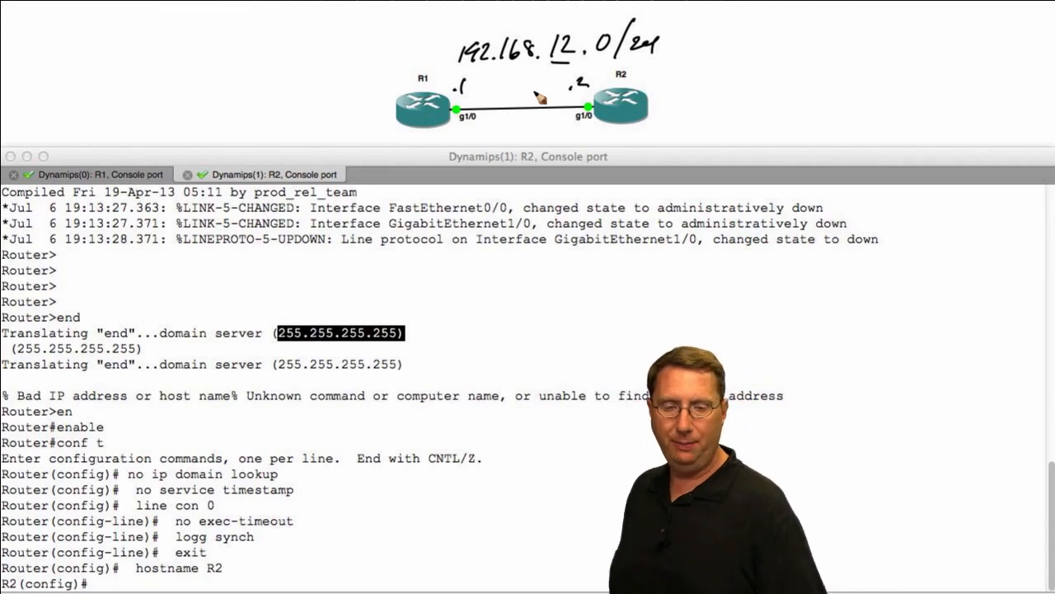
mouse_move(463, 74)
mouse_down()
mouse_move(444, 89)
mouse_move(474, 76)
mouse_up()
mouse_move(596, 76)
mouse_down()
mouse_move(567, 88)
mouse_move(597, 71)
mouse_up()
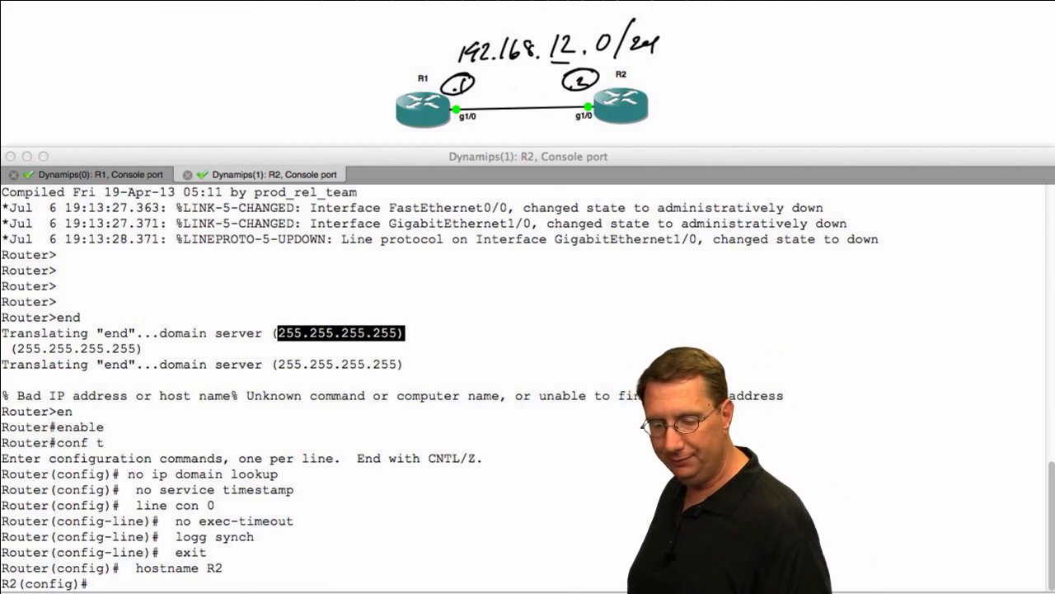
Switch back to the terminal and bring up a fresh configuration prompt on R1's console
key(super+Tab)
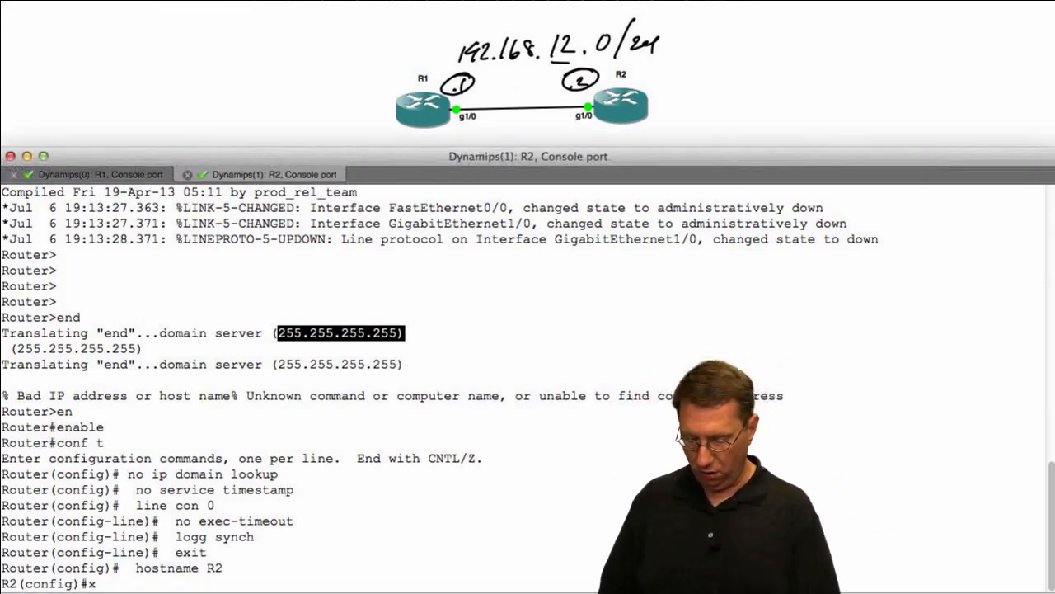
key(BackSpace)
key(super+shift+bracketleft)
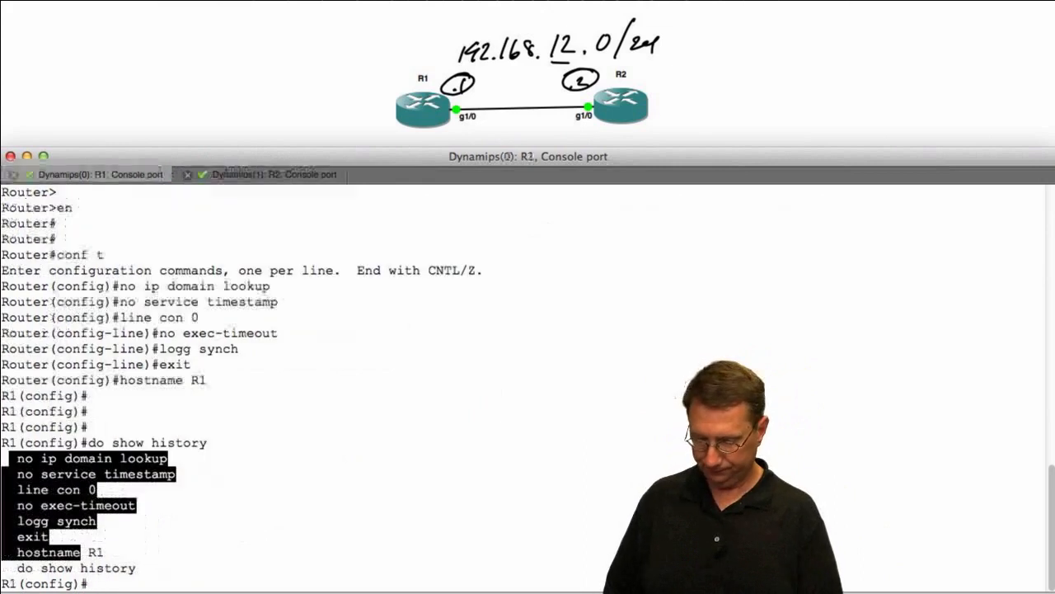
key(Return)
key(Return)
Try to enter interface configuration mode for gi0/1 on R1
text(in)
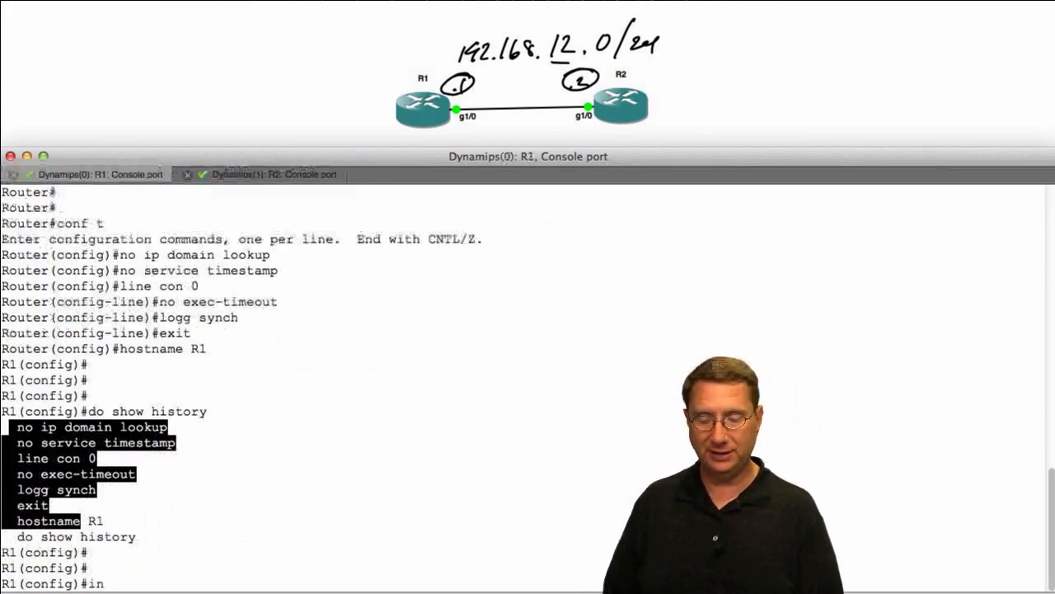
text(t gi0/1)
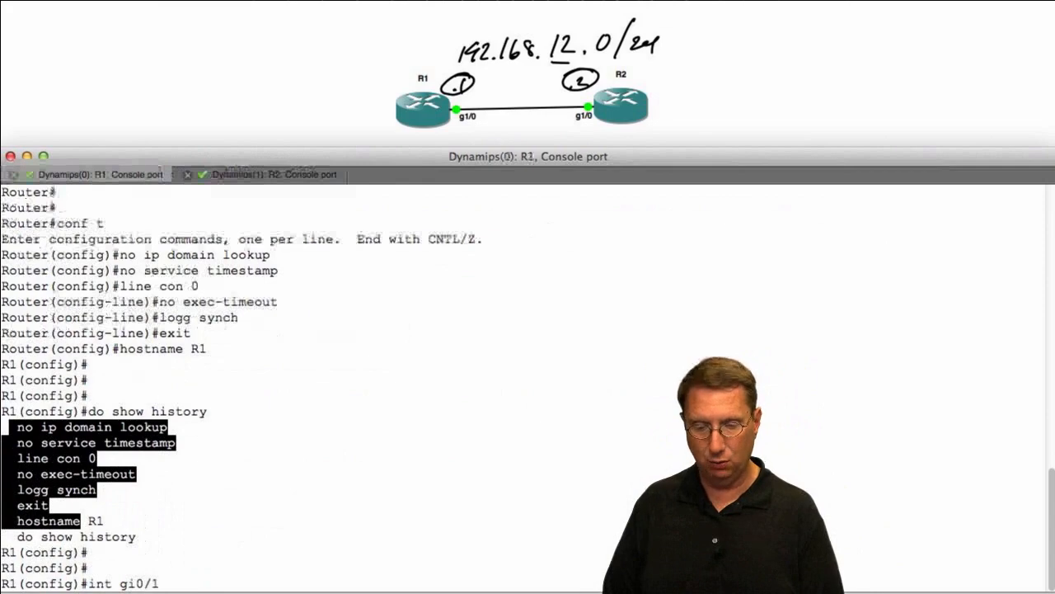
key(Return)
text(ig)#i)
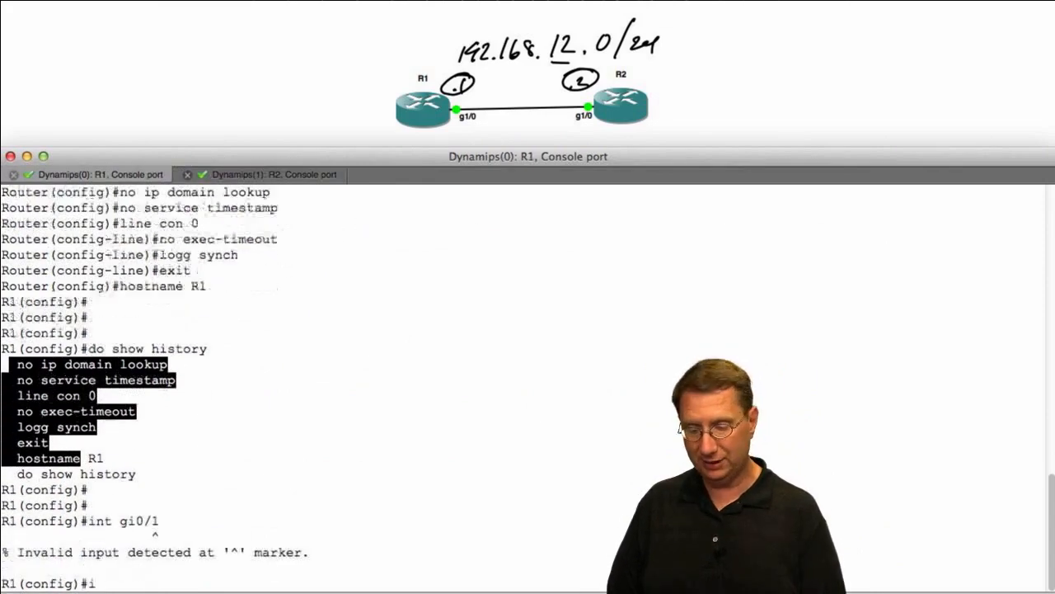
key(BackSpace)
key(BackSpace)
key(BackSpace)
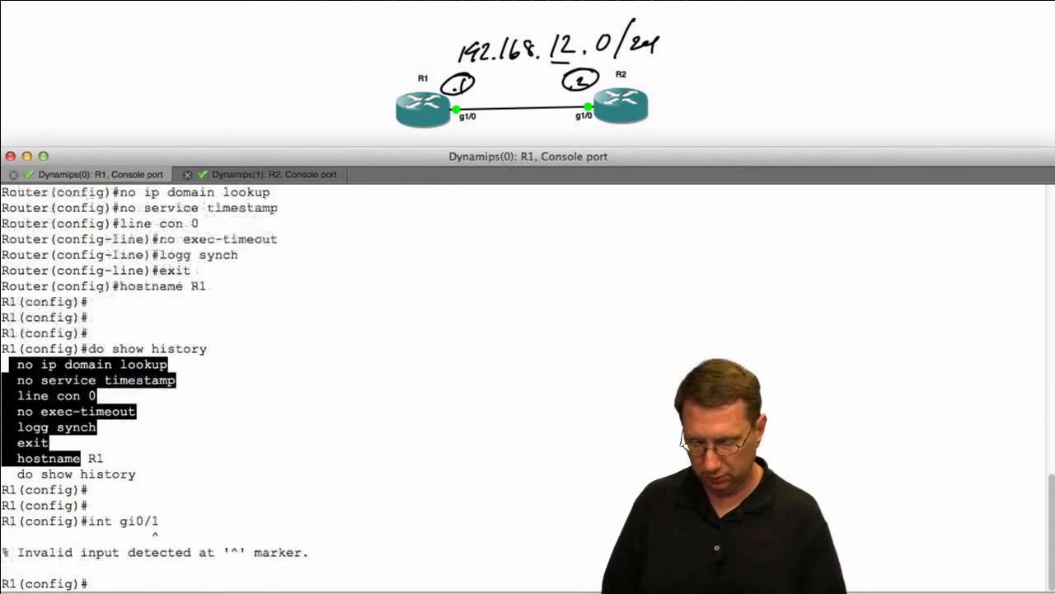
On R1's interface gi1/0, assign IP address 192.168.12.1 with mask 255.255.255.0 and bring the interface up with no shut
text(int gi1/0)
key(Return)
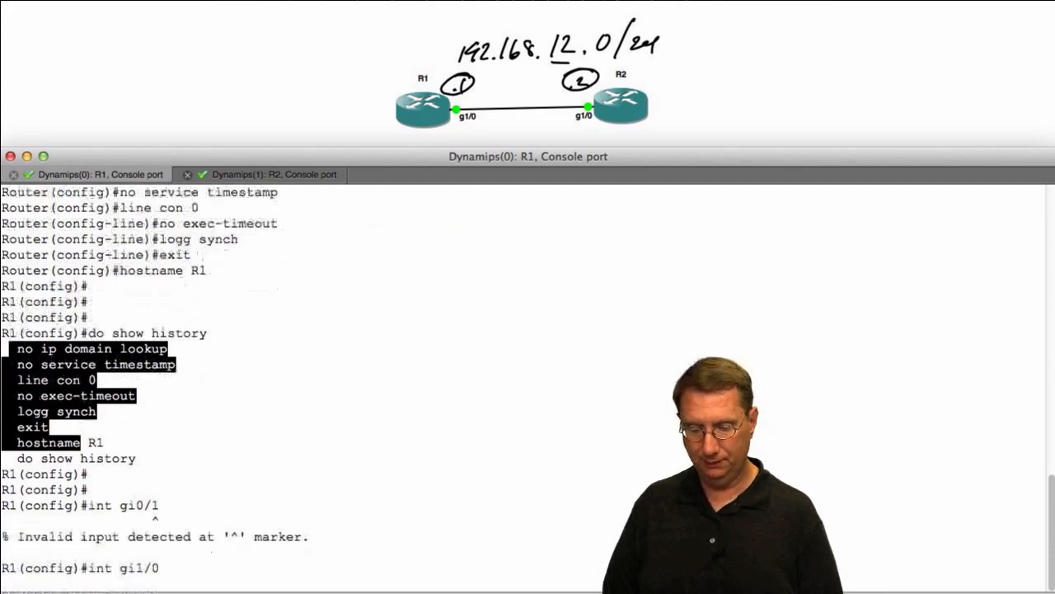
text(ig-if)#i)
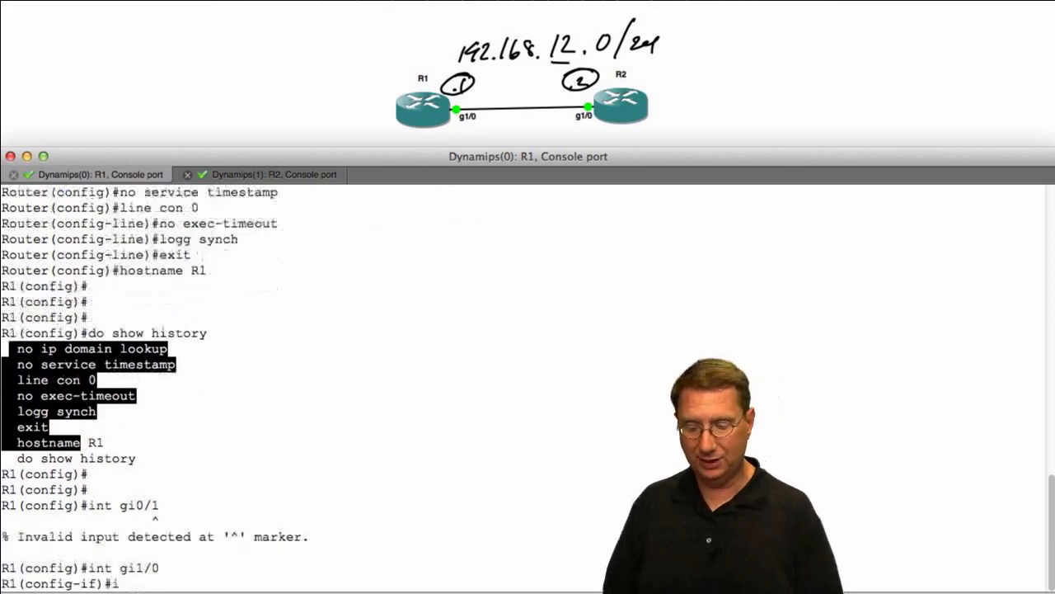
text(p address 192)
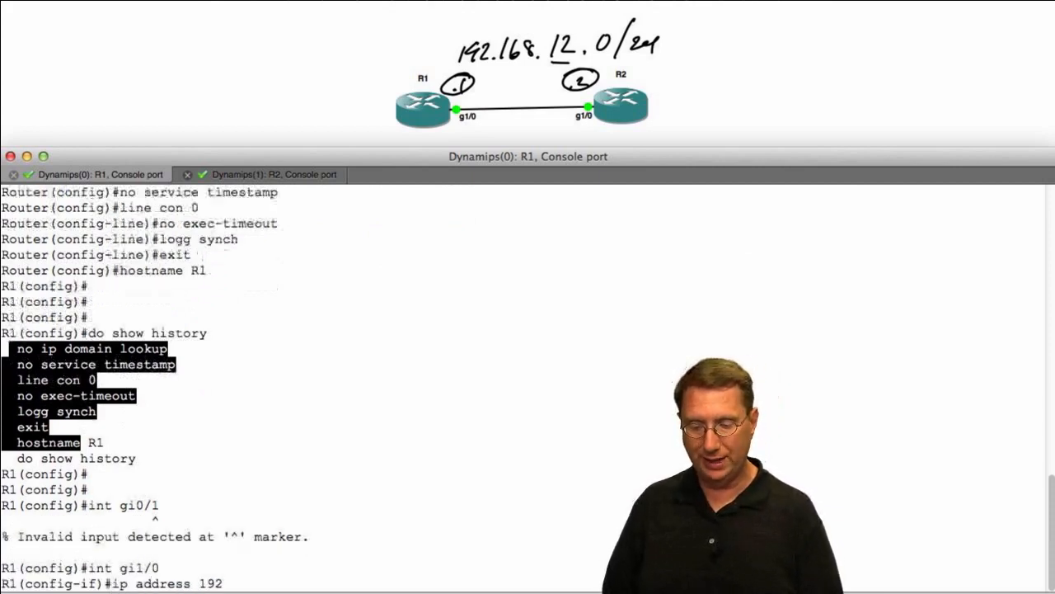
text(.168.12.0)
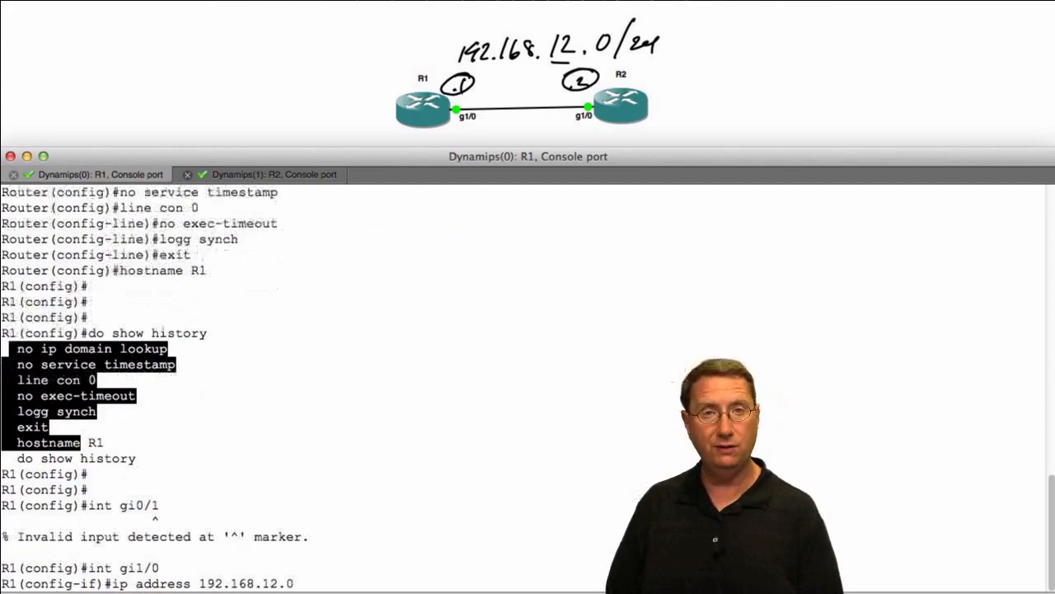
text(1 255.255.2)
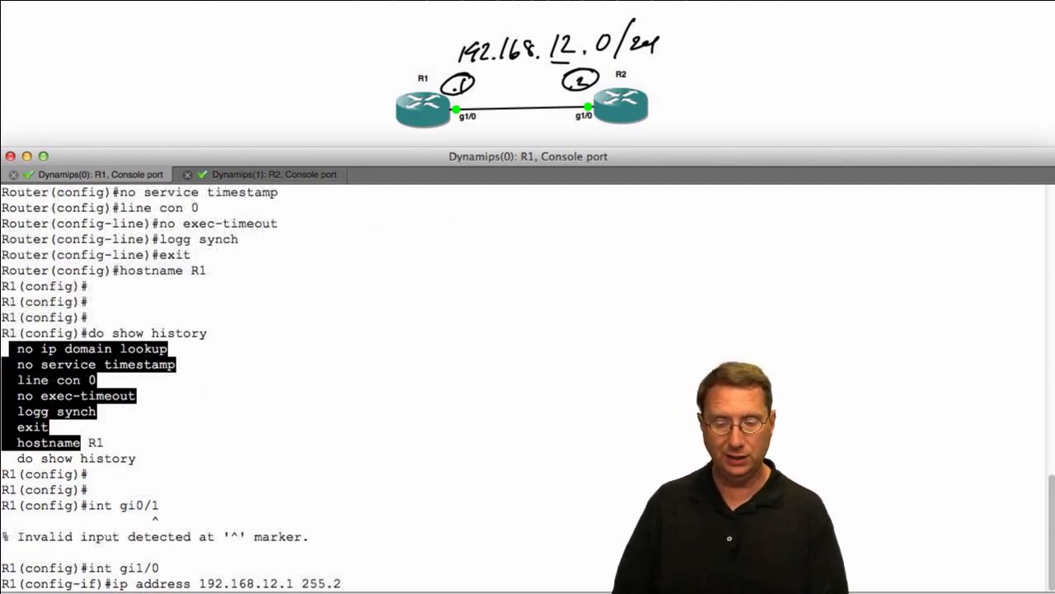
text(55)
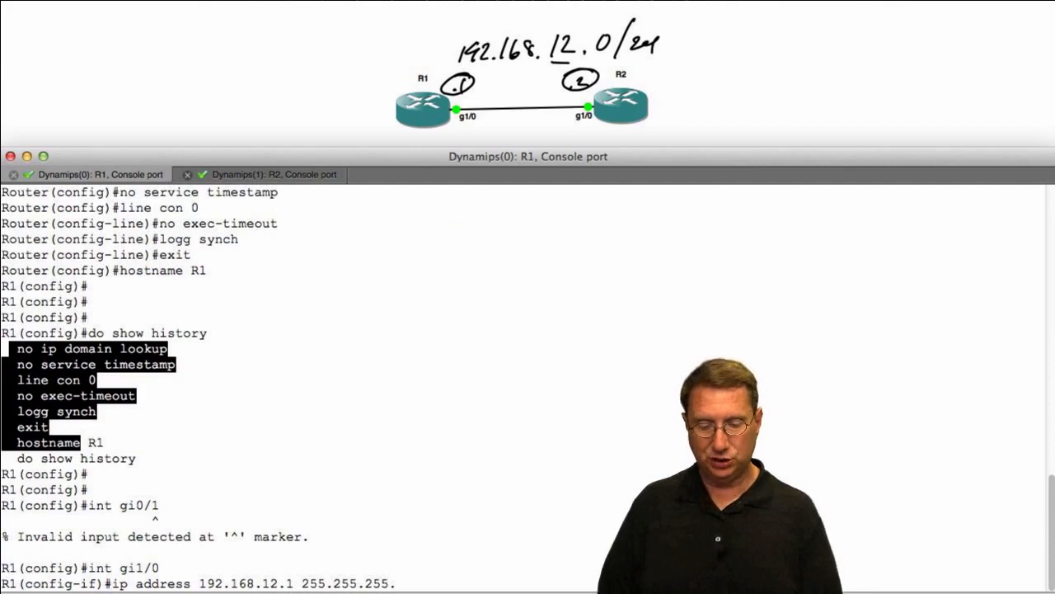
text(.0)
key(Return)
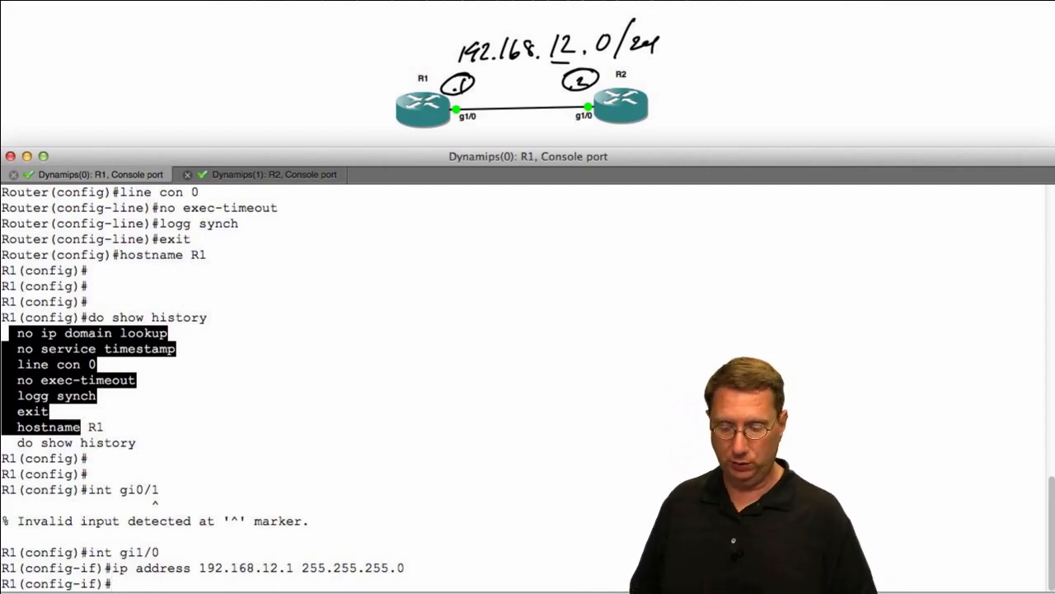
text(no shut)
key(Return)
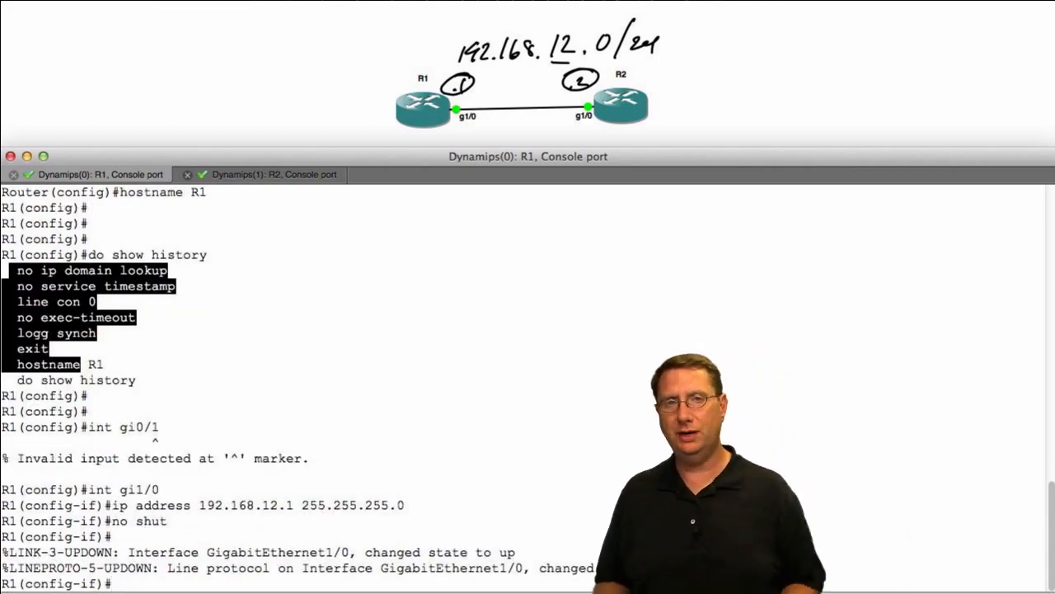
Switch to R2's console and leave configuration mode for the privileged prompt
key(ctrl+Tab)
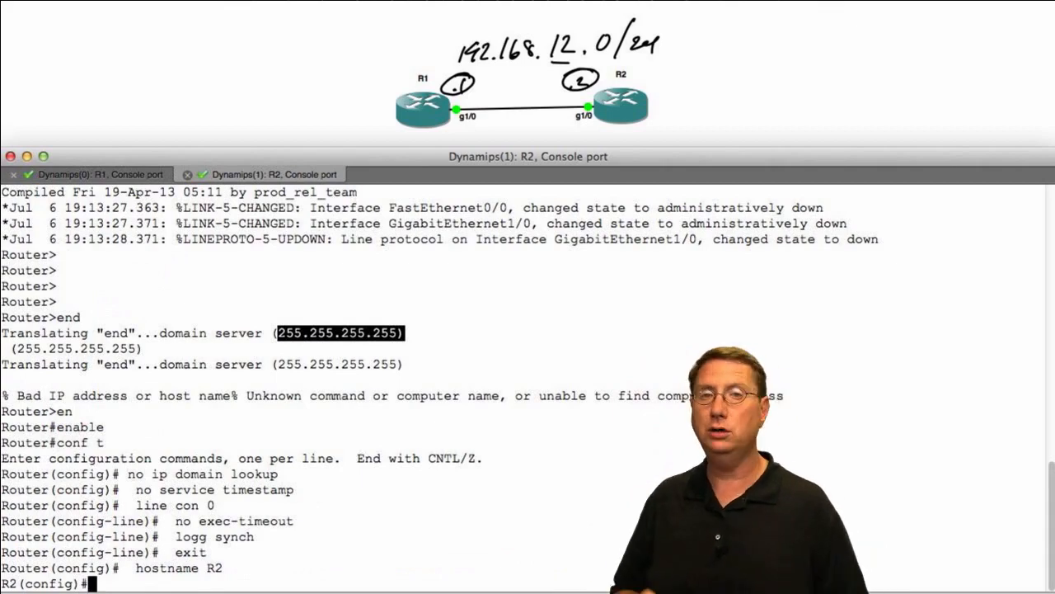
text(end)
key(Return)
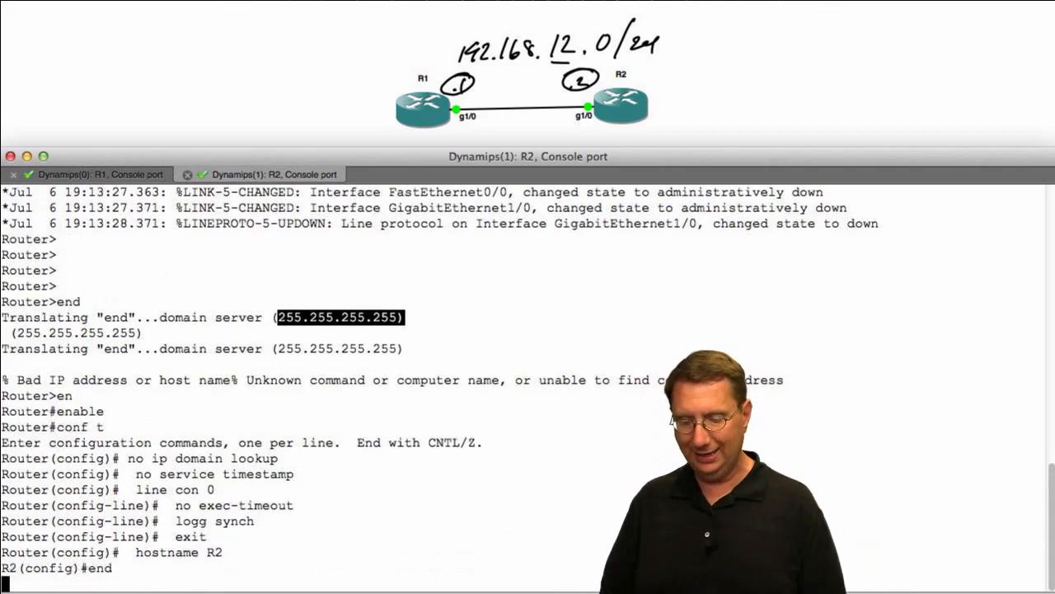
key(Return)
key(Return)
key(Return)
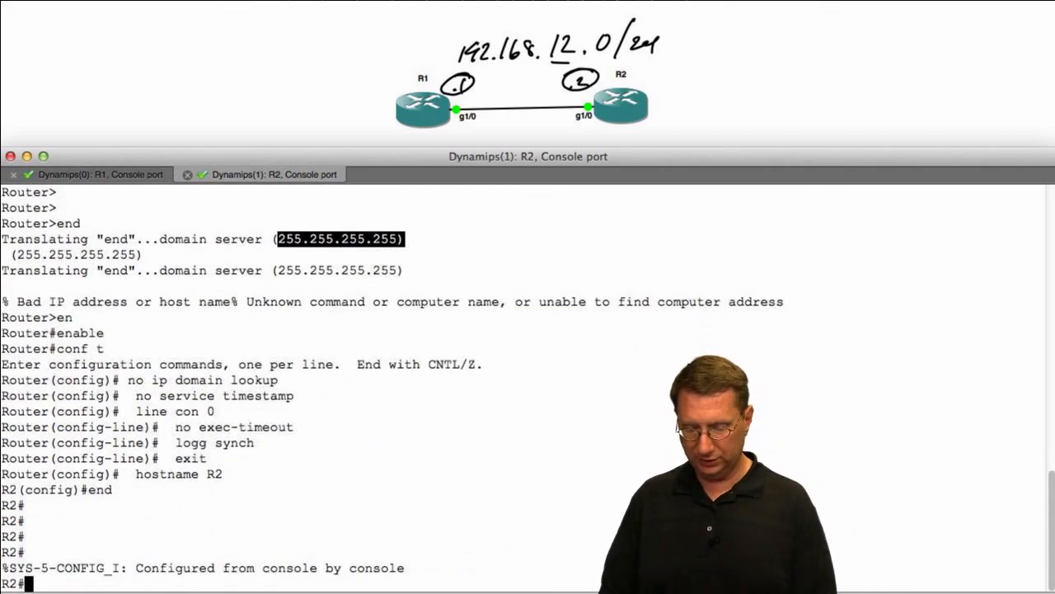
Display R2's routing table with show ip route and highlight the gateway of last resort line
text(sho wip)
key(BackSpace)
key(BackSpace)
key(BackSpace)
key(BackSpace)
text(w )
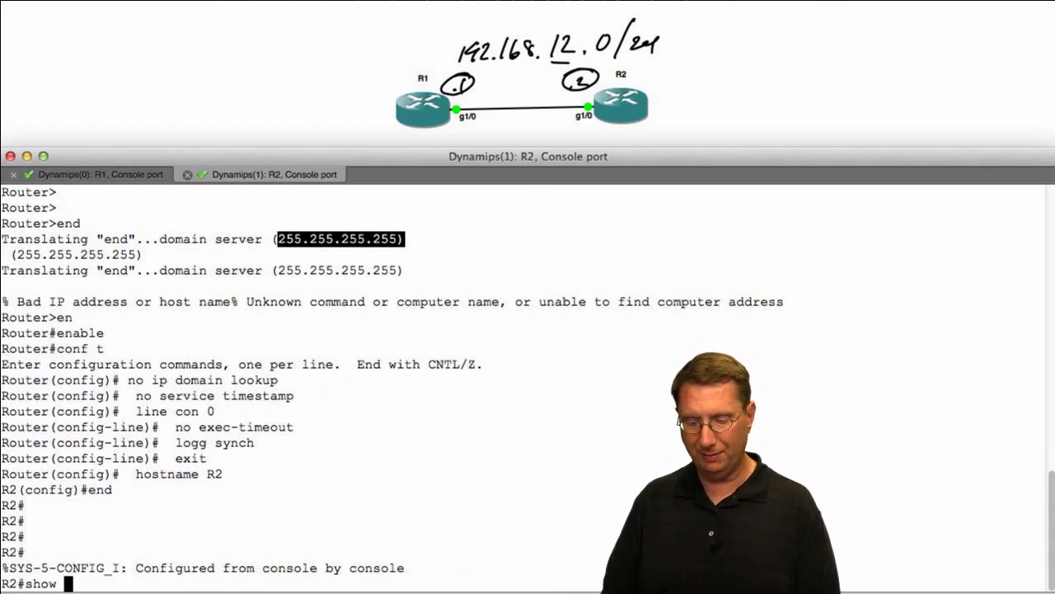
text(ip route)
key(Return)
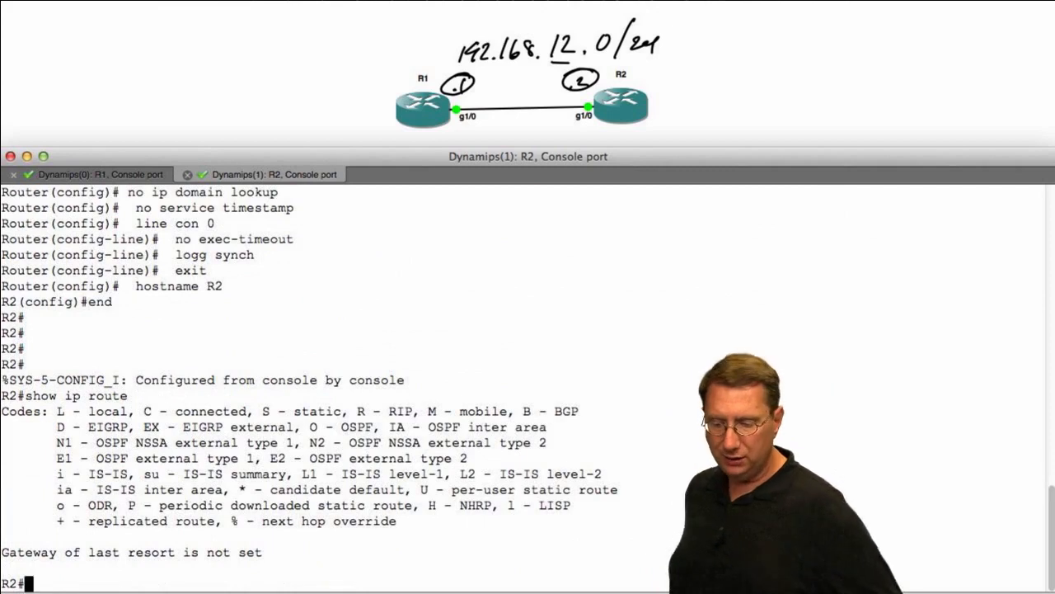
drag(33, 561, 254, 549)
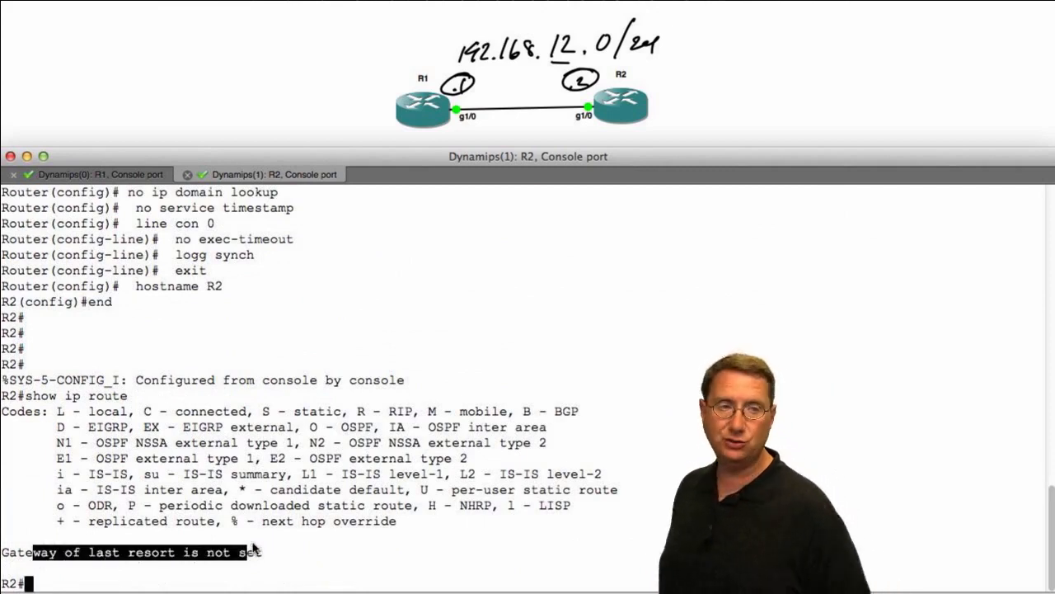
click(85, 563)
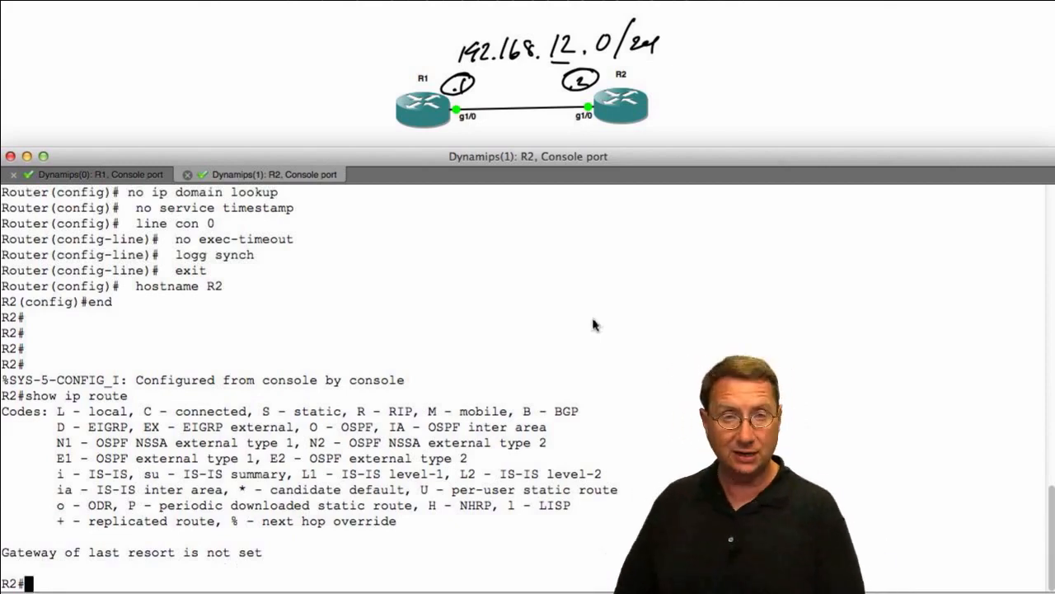
Enter global configuration mode on R2 and open interface gi1/0 for configuration
text(conf t)
key(Return)
text(int )
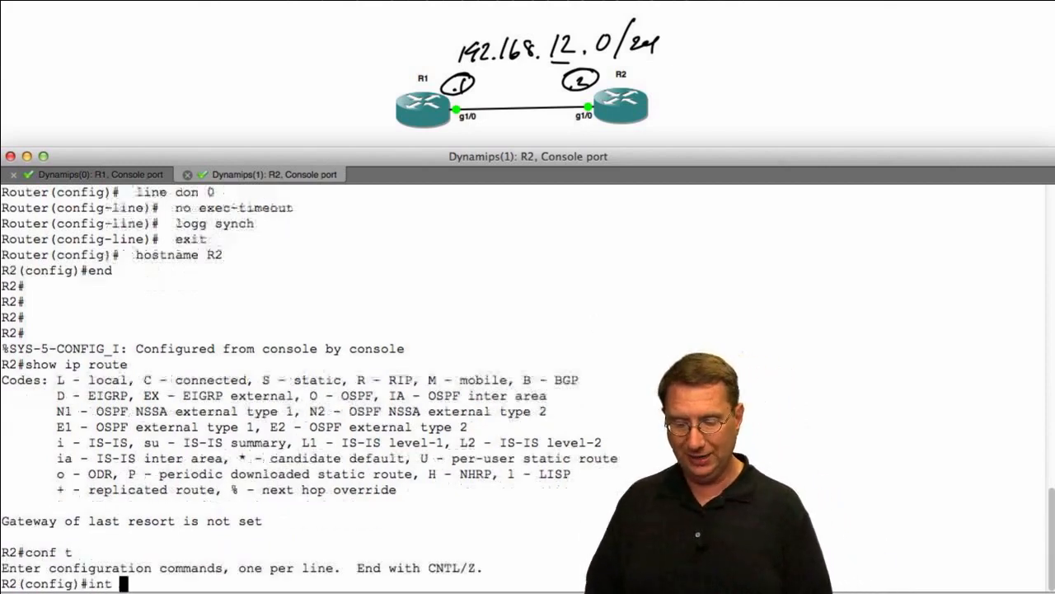
text(gi1/0)
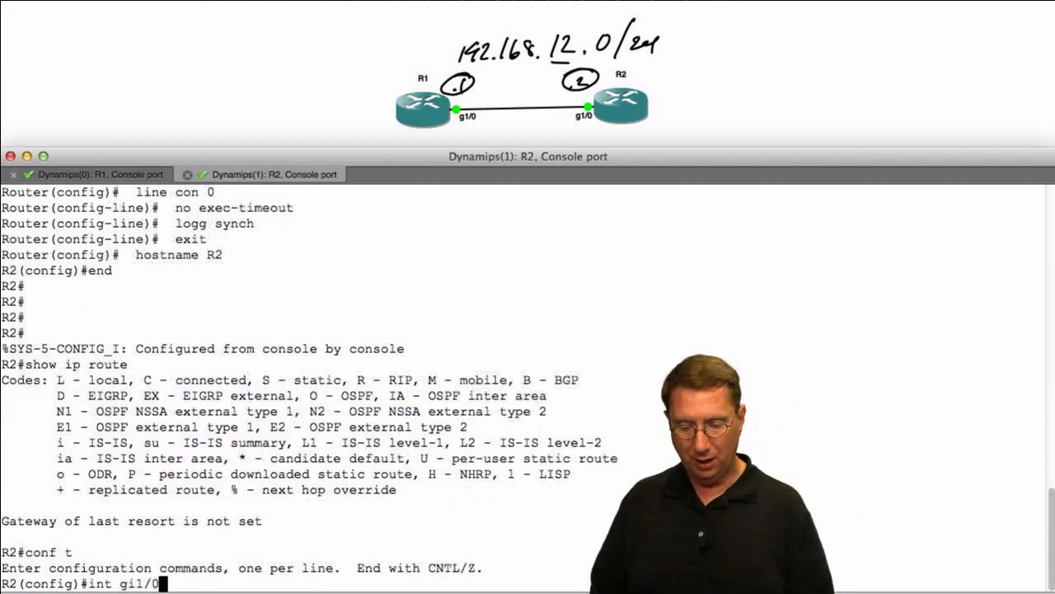
key(Return)
Try to assign IP address 192.168.12.2 with mask 255.255.255.0 to R2's interface gi1/0
text(ip adre)
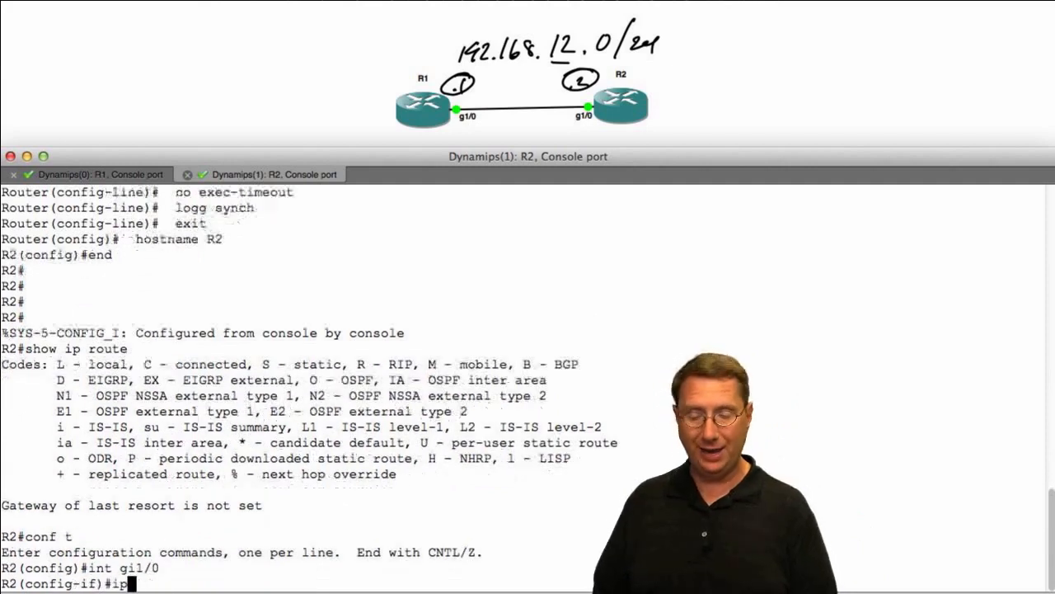
key(BackSpace)
key(BackSpace)
text(des)
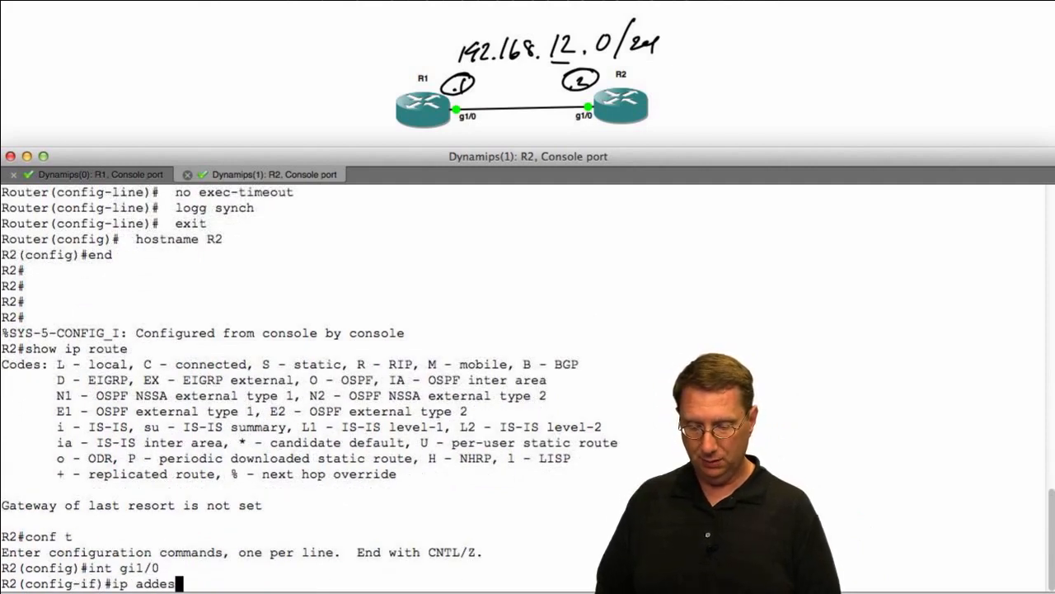
text(s 1892.1)
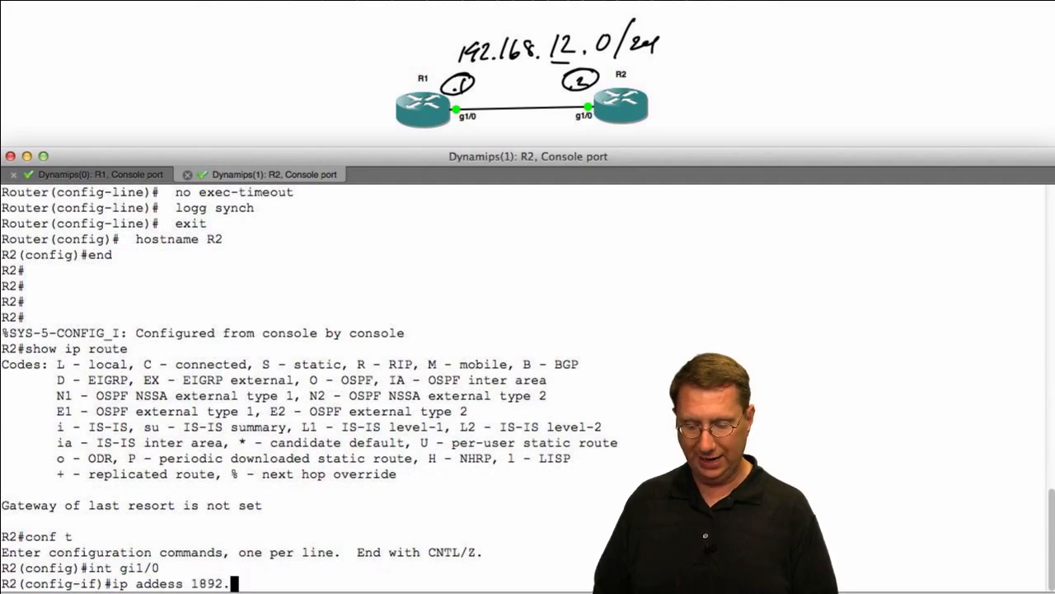
key(BackSpace)
key(BackSpace)
key(BackSpace)
key(BackSpace)
text(92.168)
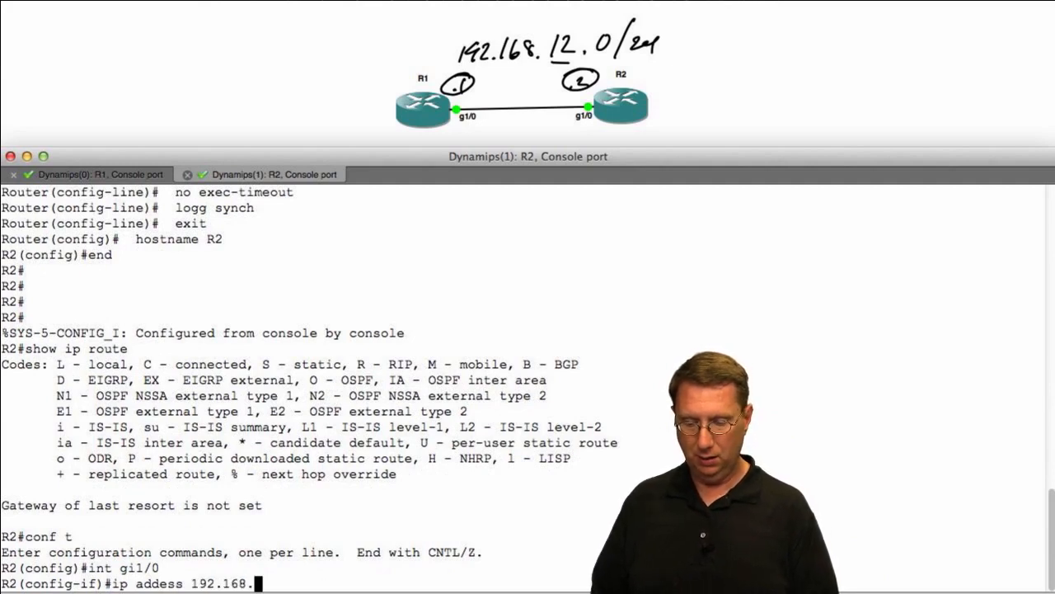
text(.12.2 255.2)
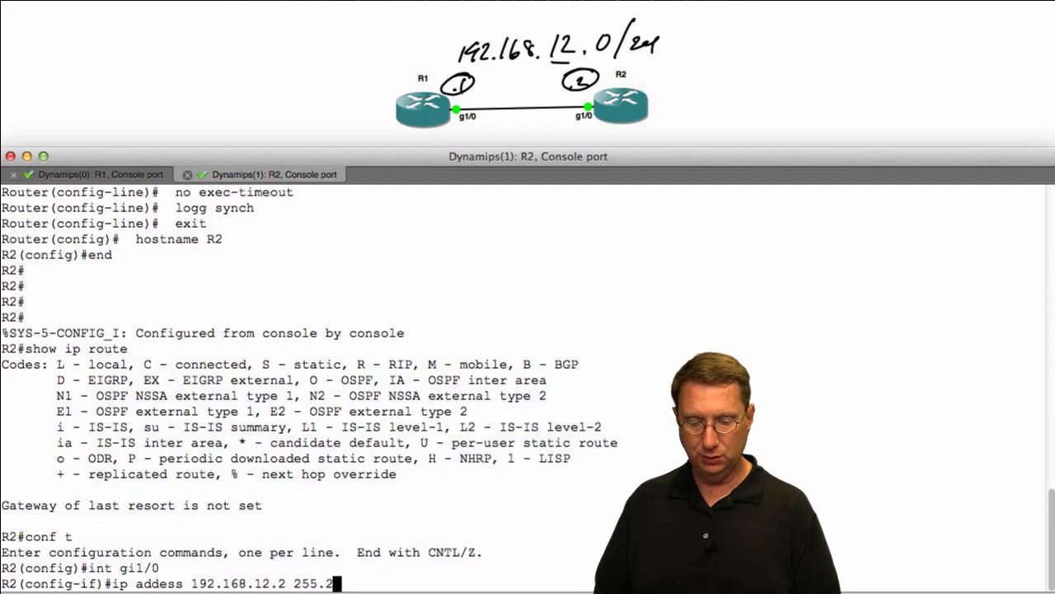
text(55.255.0)
key(Return)
text(no sh)
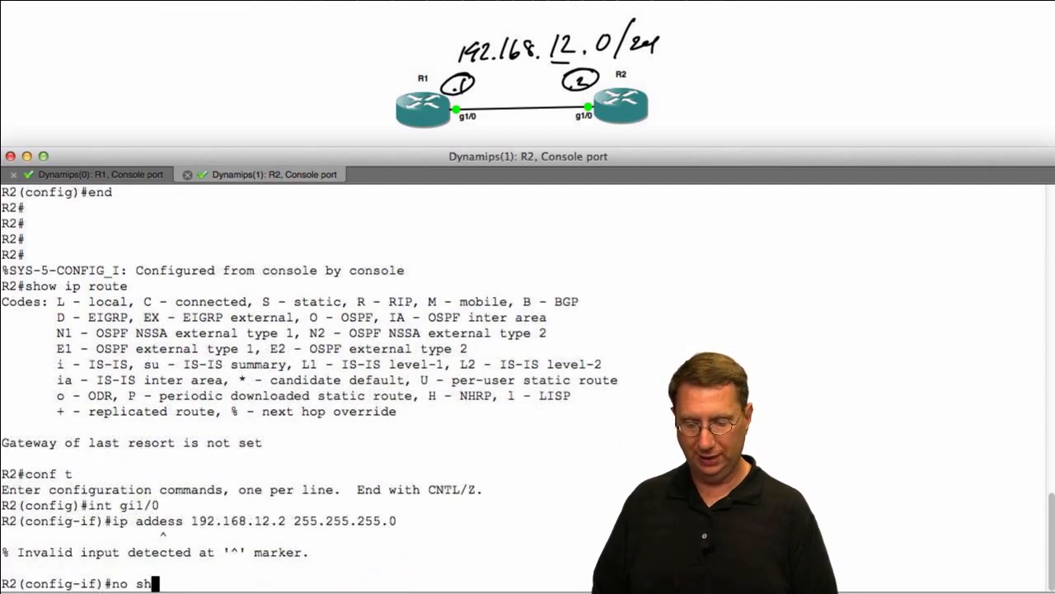
Recall the address command, correct its keyword to "address" to apply 192.168.12.2 255.255.255.0, and enable R2's gi1/0 with no shut
key(Up)
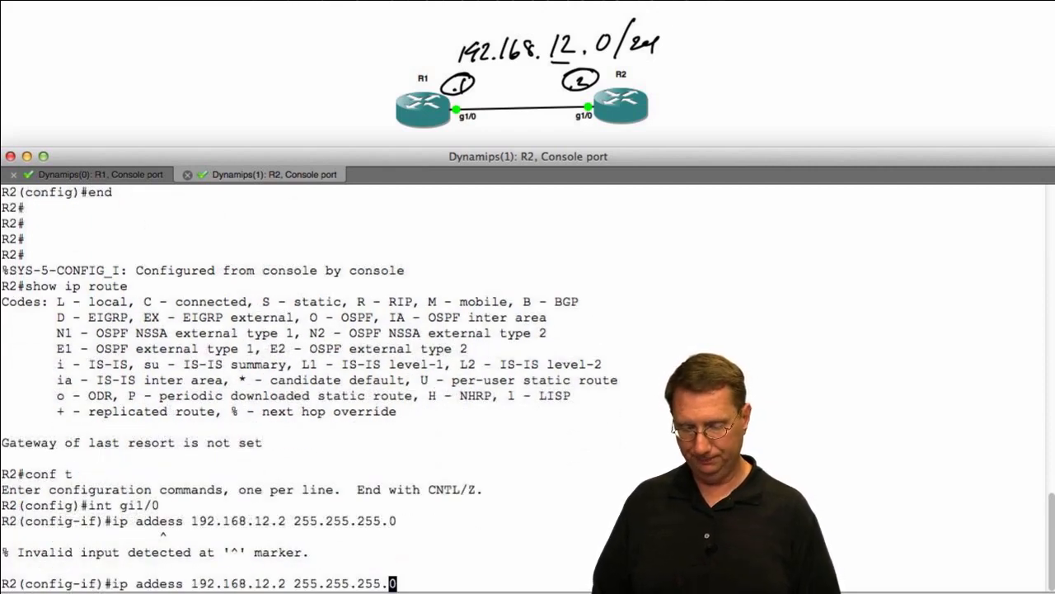
key(Left)
key(Left)
key(Left)
key(Left)
key(Left)
key(Left)
key(Left)
key(Left)
key(Left)
key(Left)
key(Left)
key(Left)
key(Left)
key(Left)
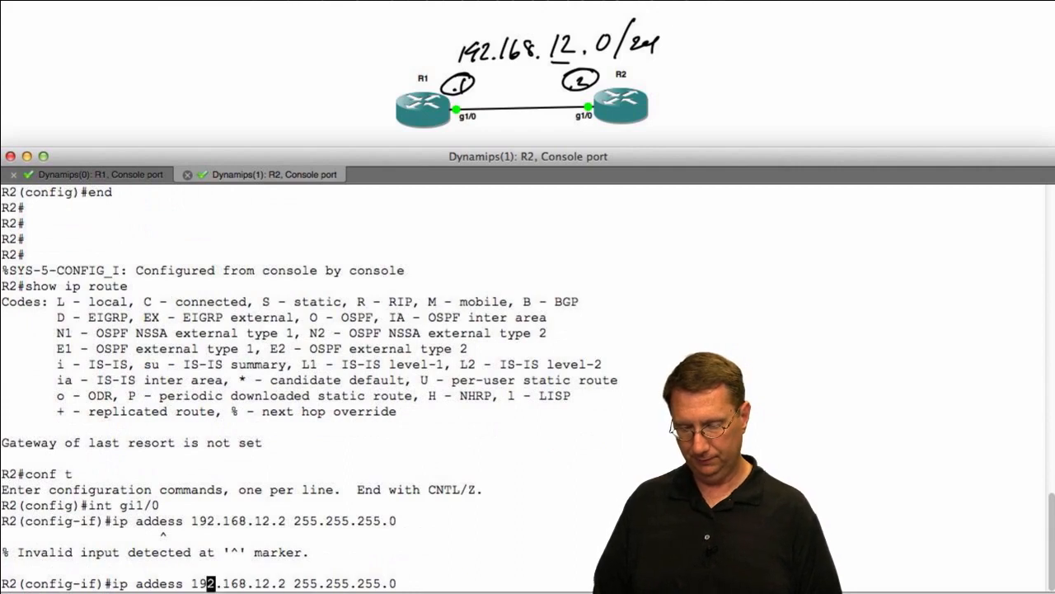
key(Left)
key(Left)
key(Left)
text(r)
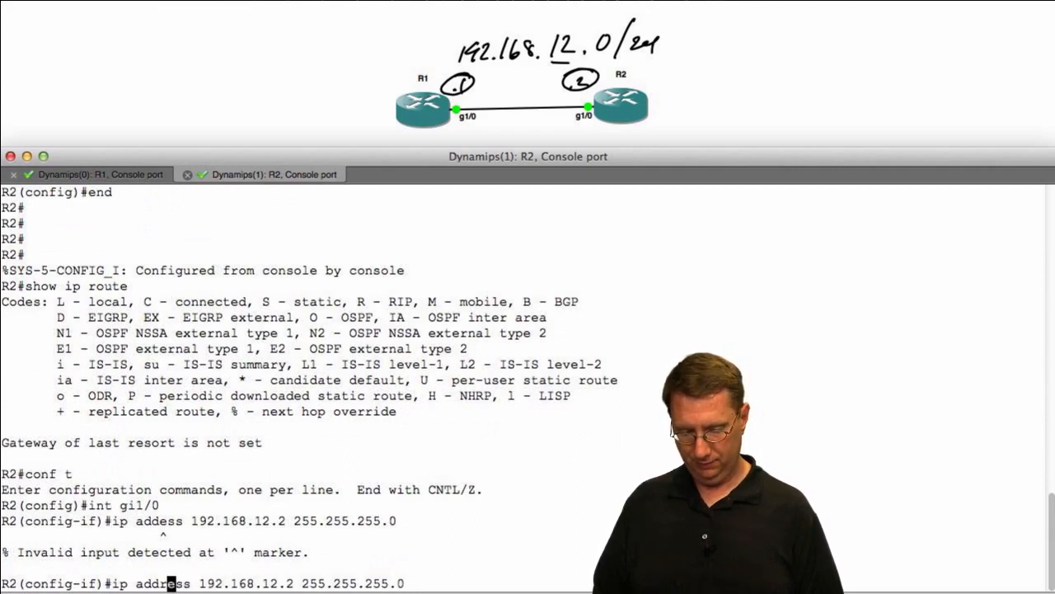
key(Return)
text(no shut)
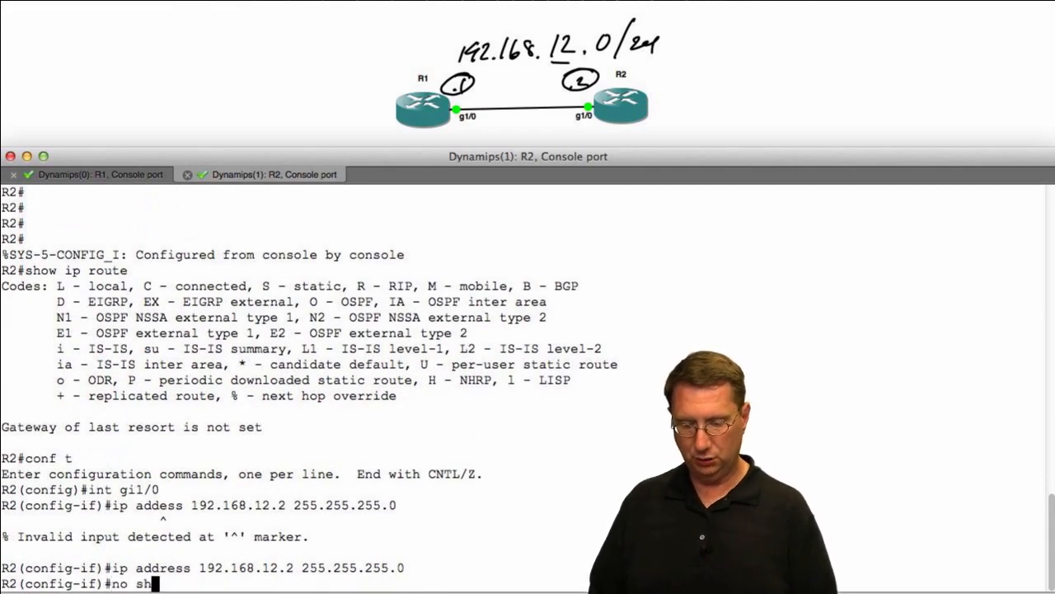
key(Return)
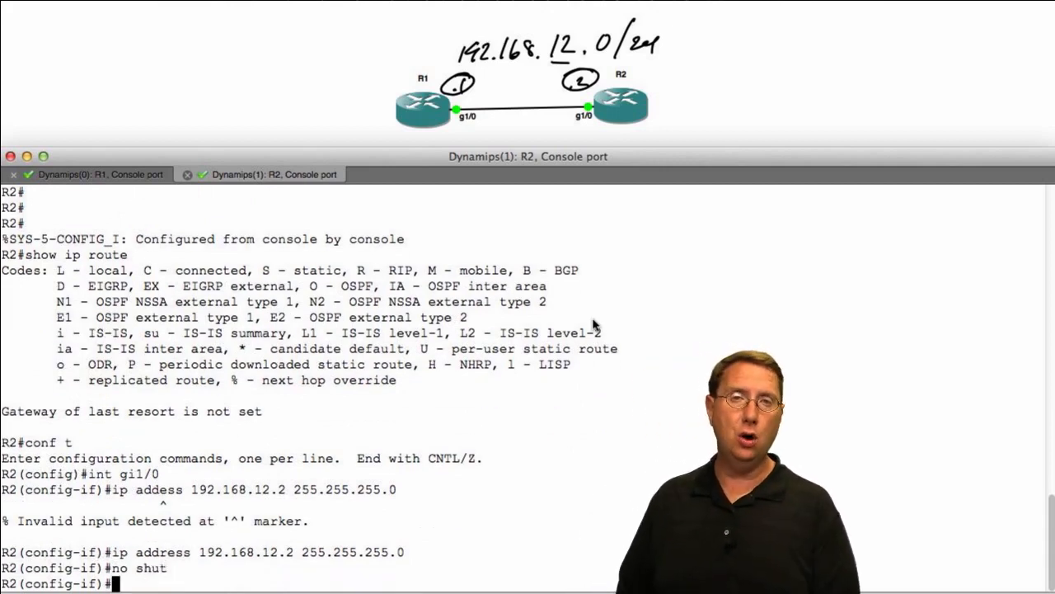
Display R2's routing table from interface configuration mode using do show ip route, and highlight the connected network 192.168.12.0/24
text(show ip ro)
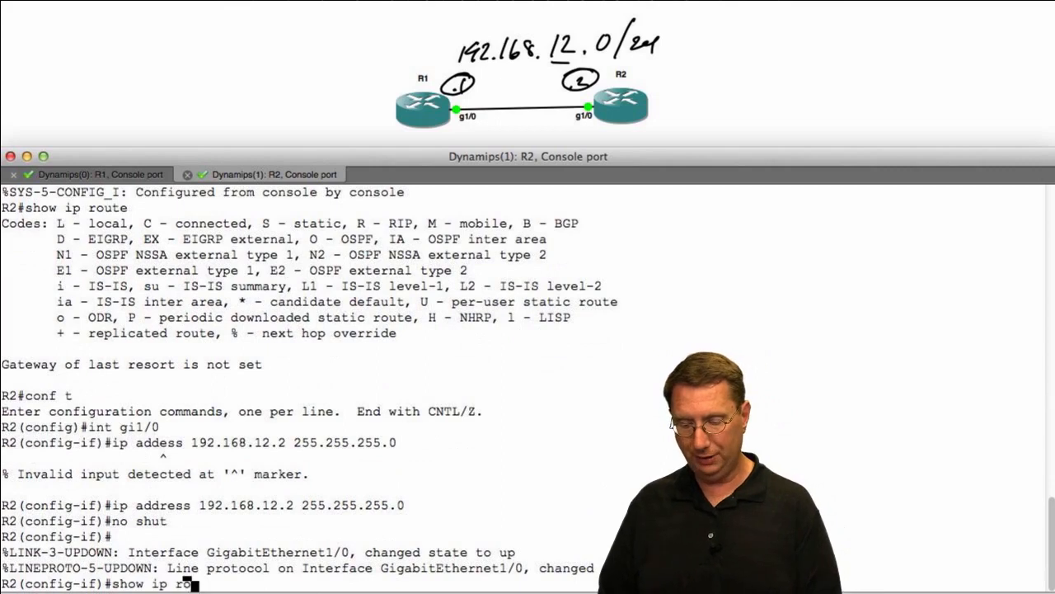
text(ute)
key(Return)
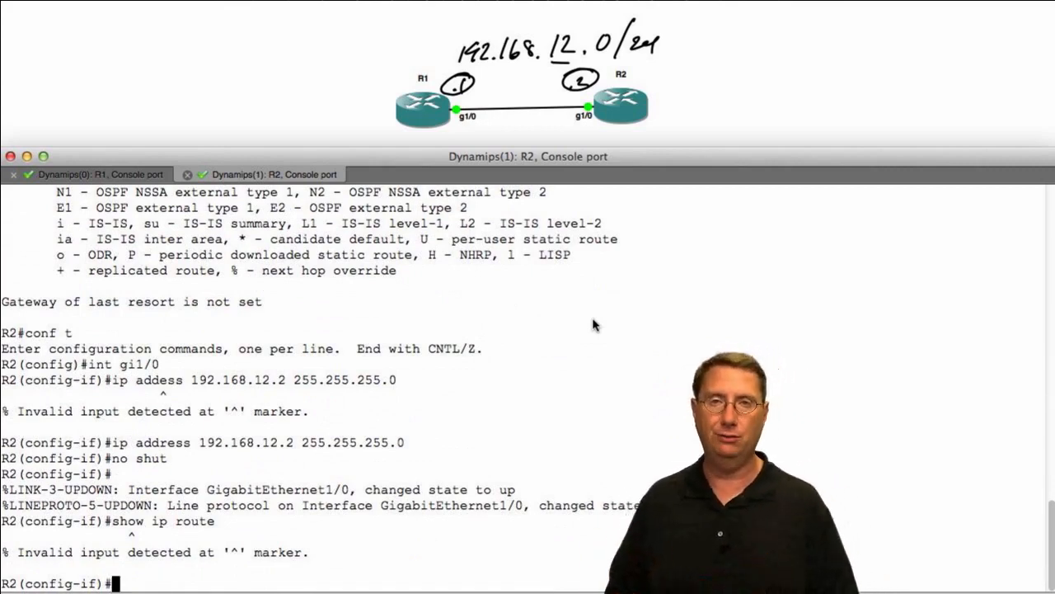
key(Up)
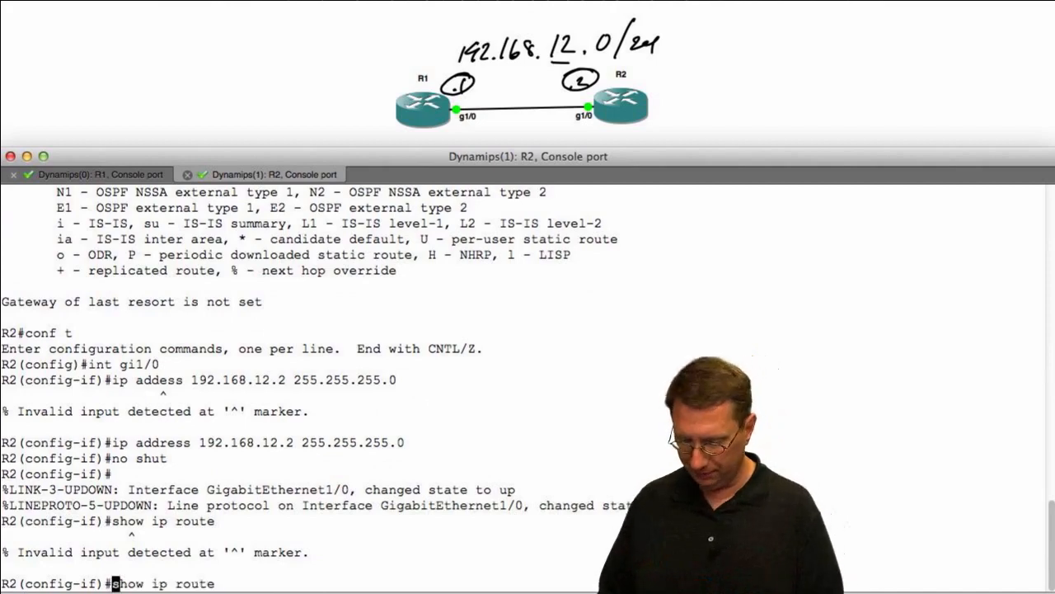
text(do)
key(Return)
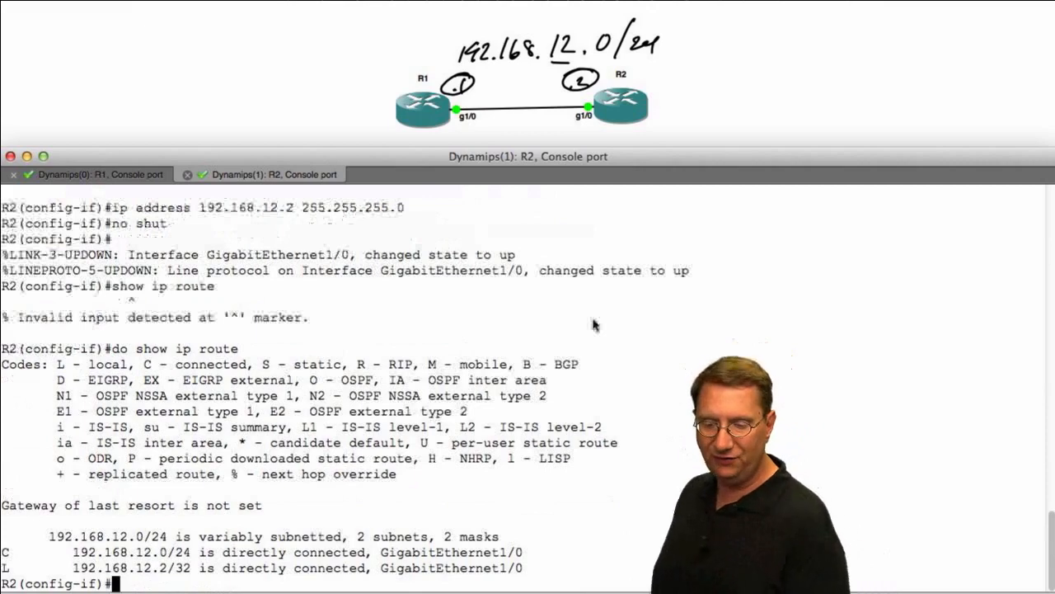
drag(199, 207, 407, 207)
drag(3, 551, 184, 554)
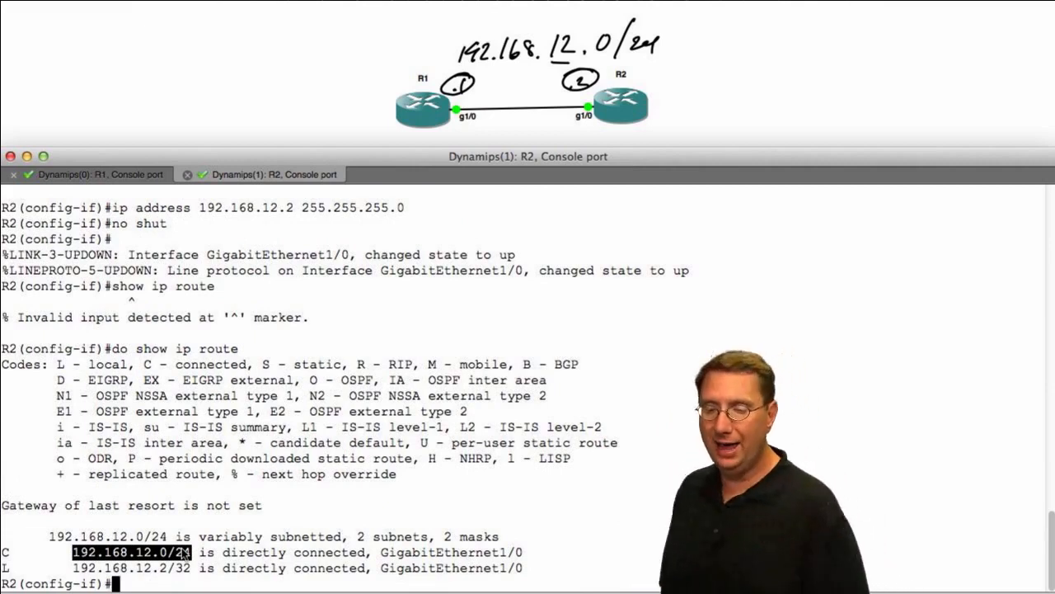
Switch to R1's console and display its routing table with do sh ip route
click(114, 174)
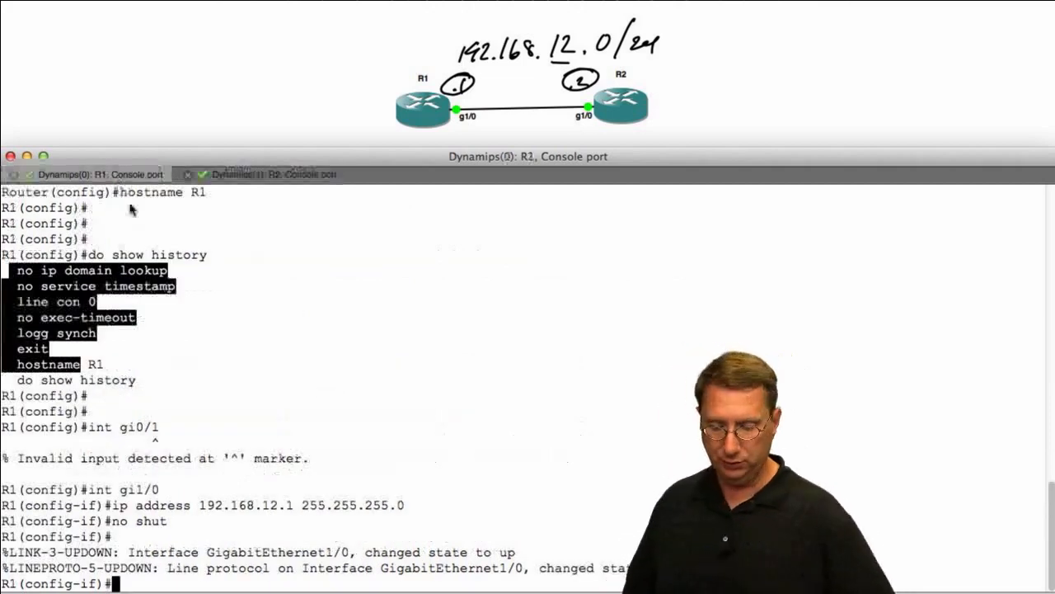
text(do sh ip )
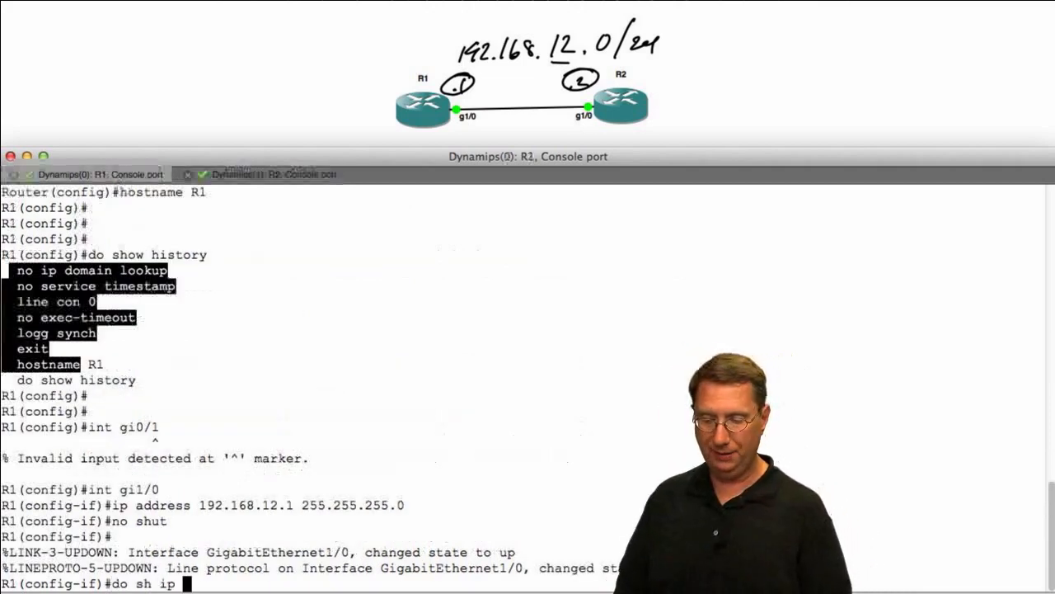
text(route)
key(Return)
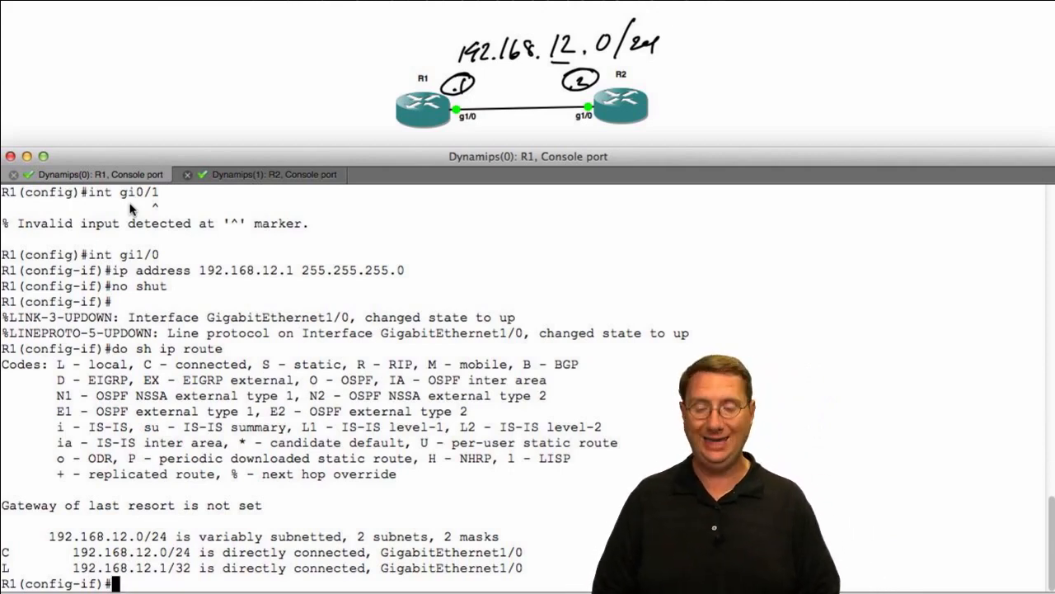
Leave configuration mode on R1, ping R2 at 192.168.12.2, and highlight the first mark in the ping result
text(end)
key(Return)
text(pi)
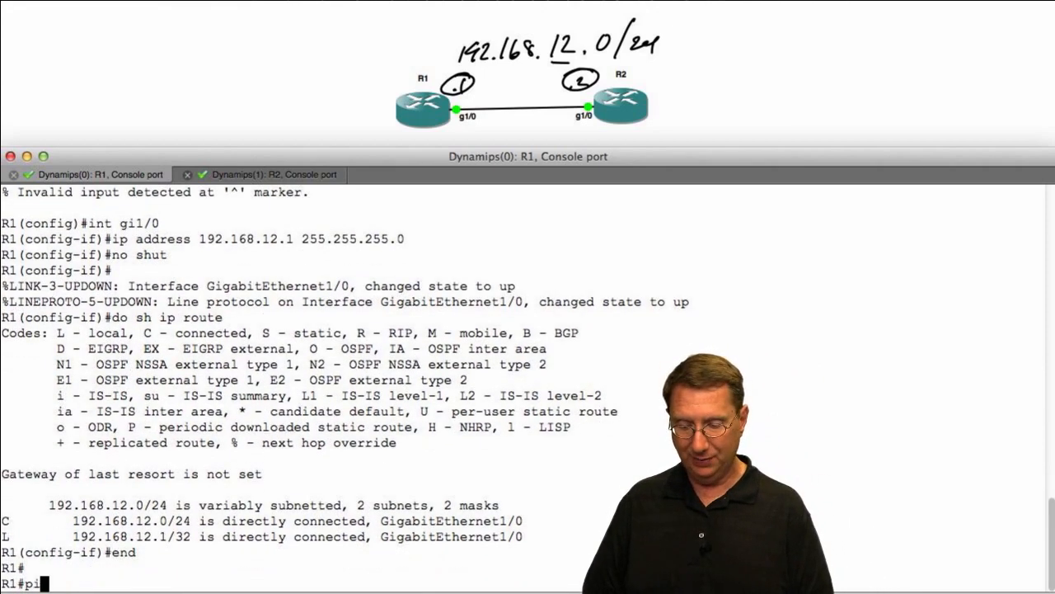
text(ng 192)
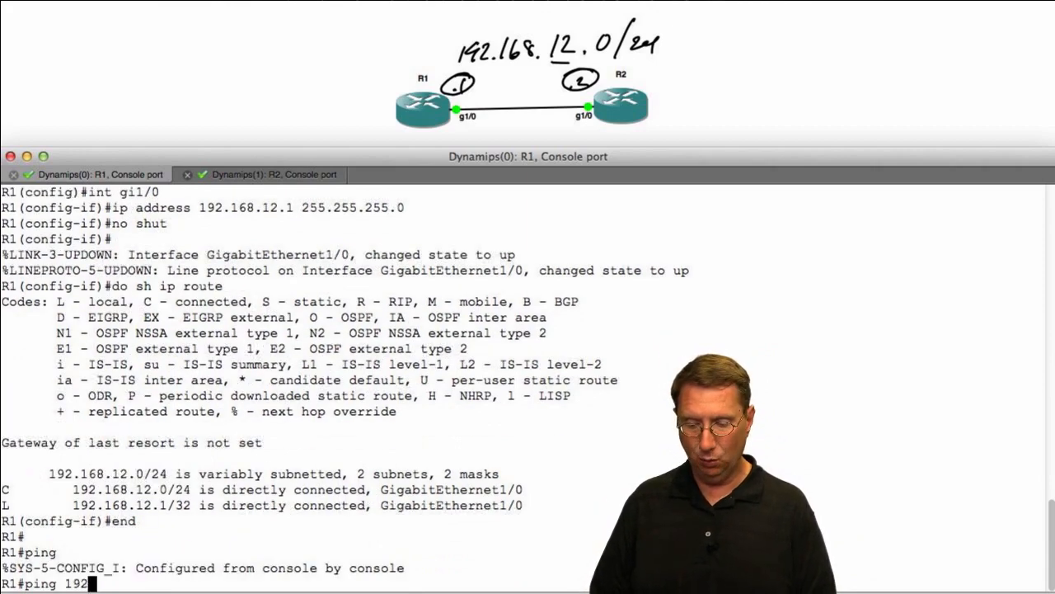
text(.168.12.2)
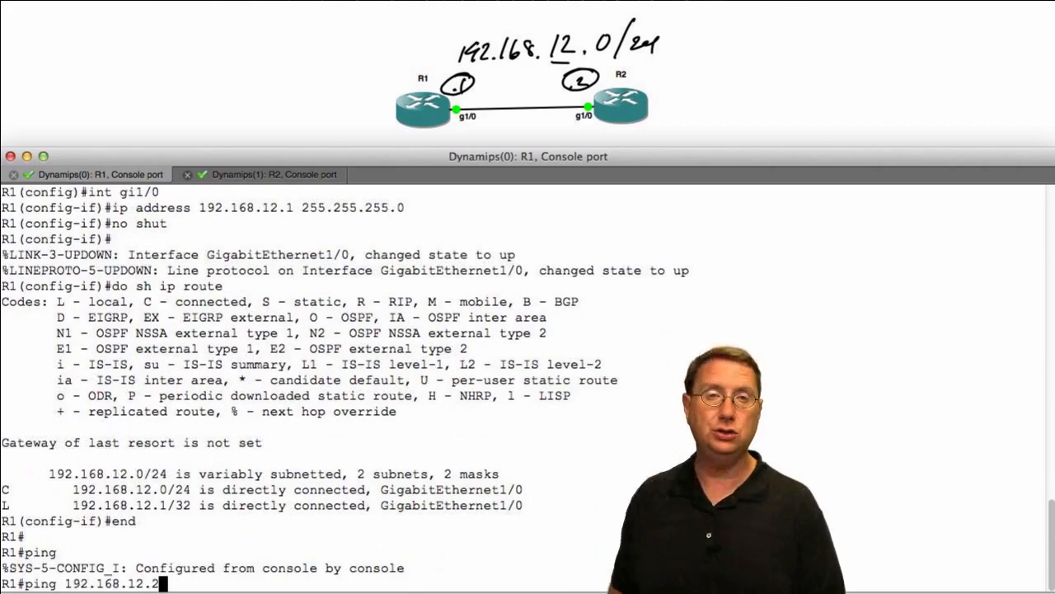
key(Return)
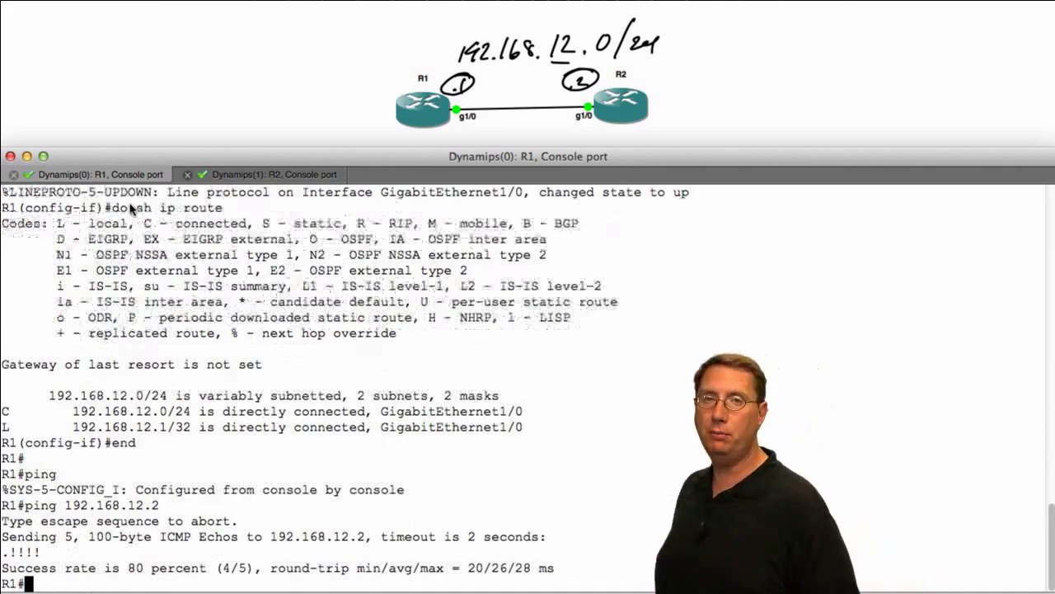
drag(3, 553, 9, 551)
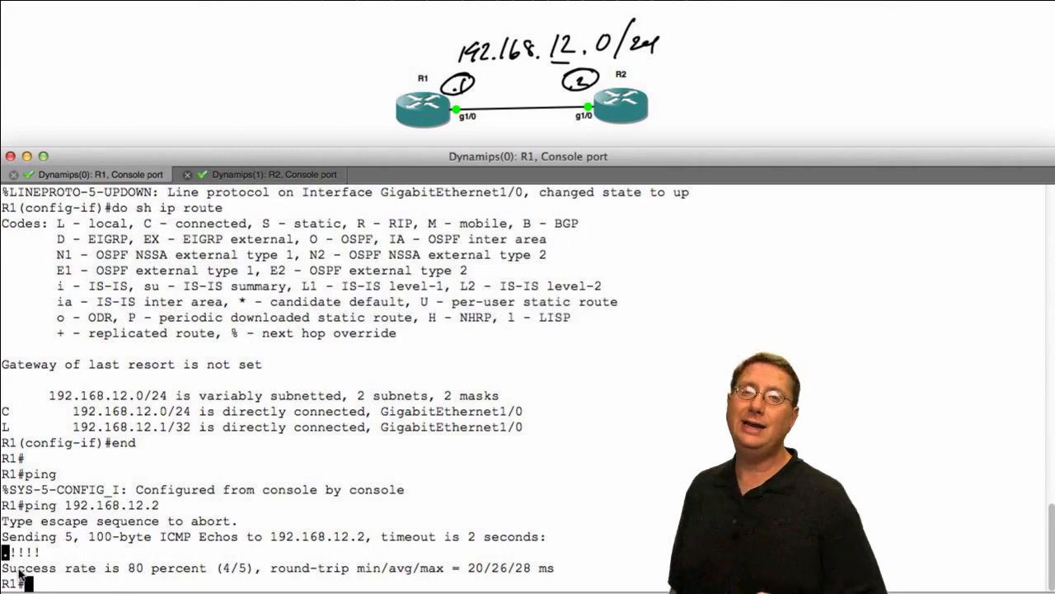
Handwrite "ARP" and "MAC" beside R2 on the topology diagram and draw a curved line from them to R2's g1/0 port
key(ctrl+grave)
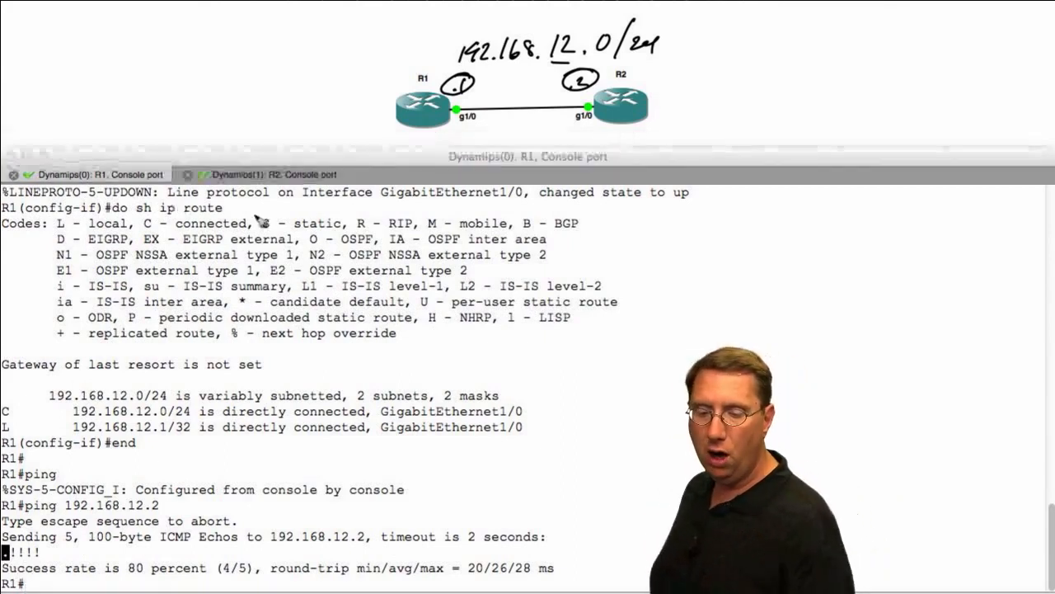
mouse_move(762, 39)
mouse_down()
mouse_move(758, 74)
mouse_move(776, 73)
mouse_up()
mouse_move(760, 60)
mouse_down()
mouse_move(783, 50)
mouse_move(772, 72)
mouse_up()
mouse_move(775, 41)
mouse_down()
mouse_move(807, 71)
mouse_move(821, 59)
mouse_up()
mouse_move(806, 105)
mouse_down()
mouse_move(833, 94)
mouse_move(830, 106)
mouse_up()
mouse_move(841, 85)
mouse_down()
mouse_move(844, 104)
mouse_move(846, 96)
mouse_up()
drag(865, 87, 872, 102)
mouse_move(759, 104)
mouse_down()
mouse_move(724, 124)
mouse_move(579, 129)
mouse_move(587, 117)
mouse_up()
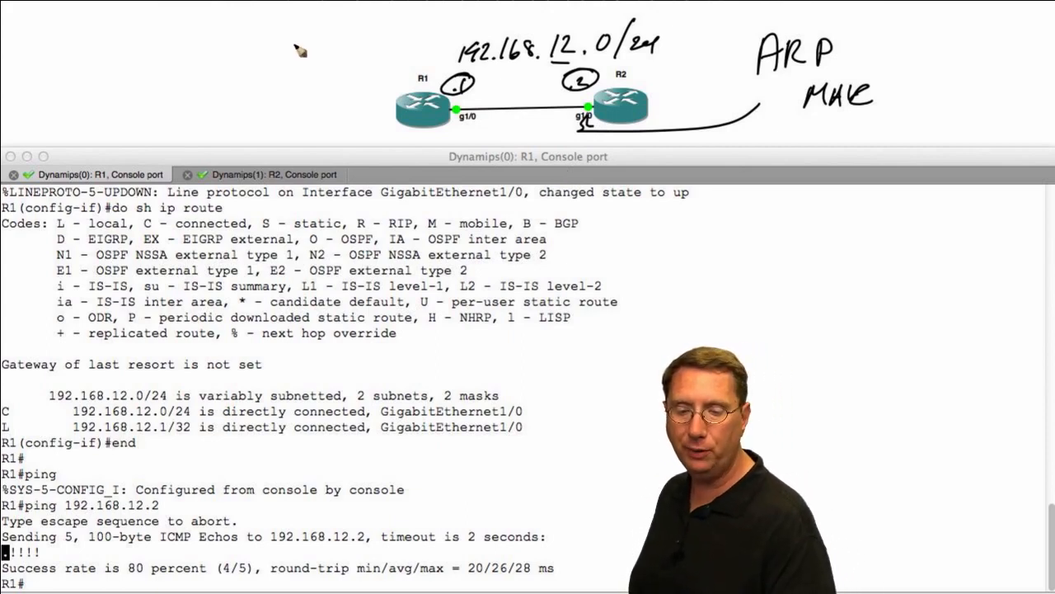
Annotate R1's ARP request with a circled 192.168.12.2 and an arrow toward R2, and draw the ARP reply line back to R1
mouse_move(291, 56)
mouse_down()
mouse_move(320, 40)
mouse_move(340, 46)
mouse_up()
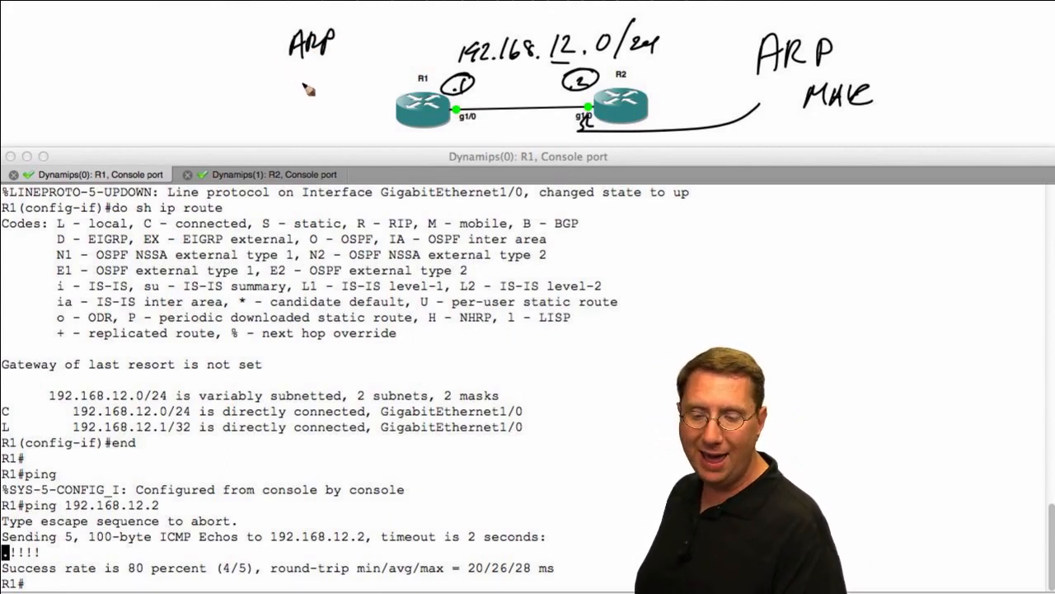
mouse_move(301, 74)
mouse_down()
mouse_move(298, 91)
mouse_move(314, 74)
mouse_move(312, 90)
mouse_up()
mouse_move(320, 77)
mouse_down()
mouse_move(417, 80)
mouse_move(279, 103)
mouse_move(536, 70)
mouse_move(527, 78)
mouse_up()
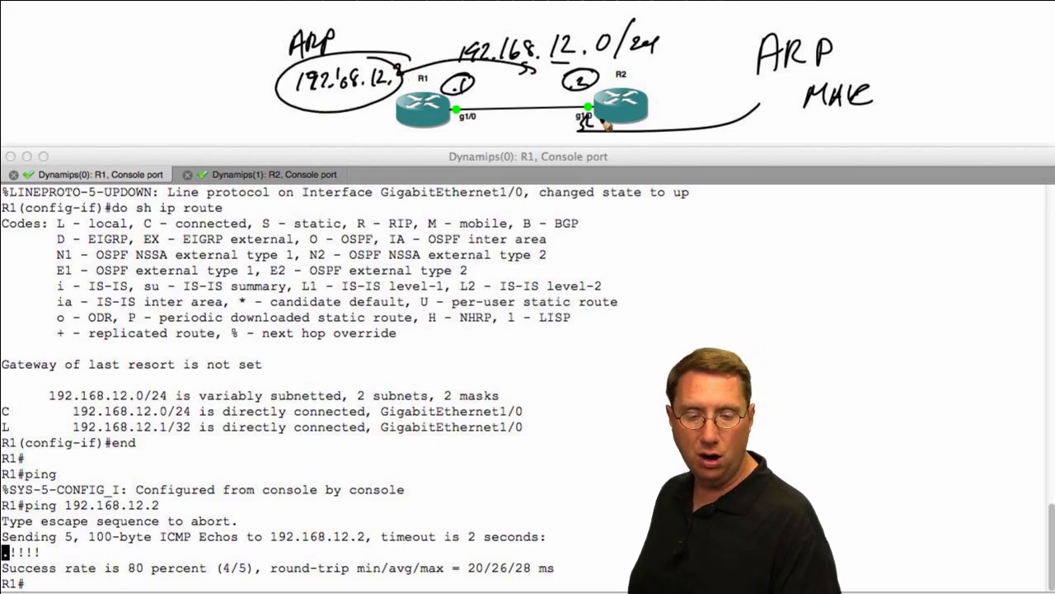
drag(602, 122, 386, 120)
drag(306, 135, 327, 125)
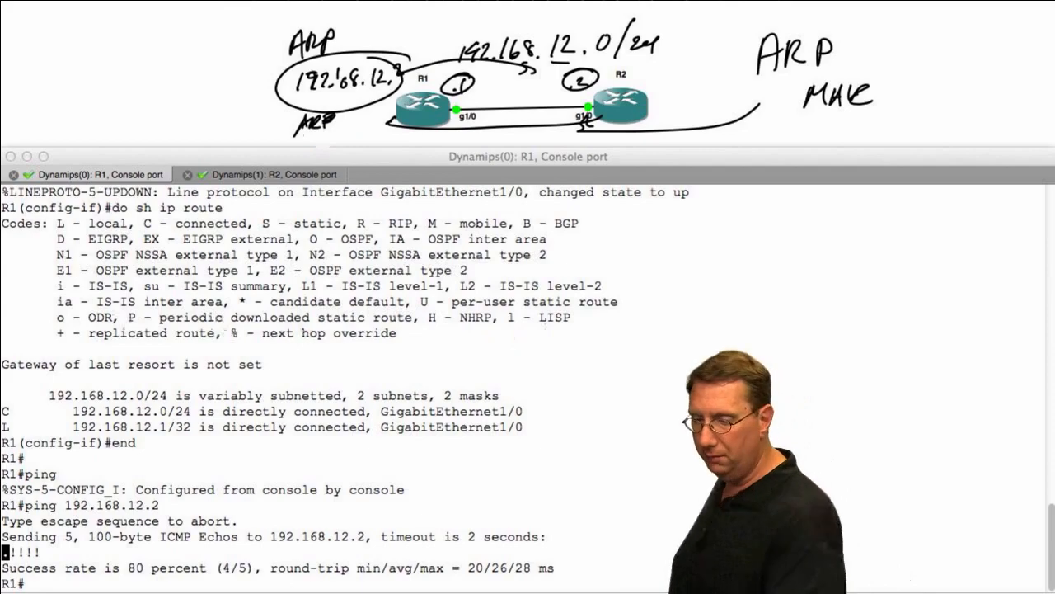
Repeat the ping from R1 to R2 at 192.168.12.2
click(511, 334)
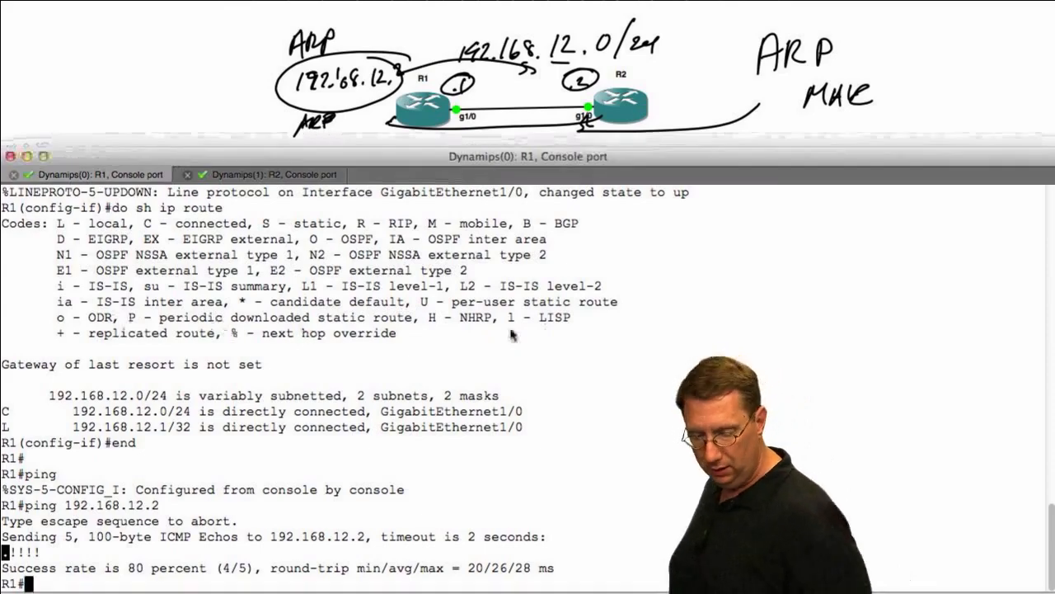
key(Up)
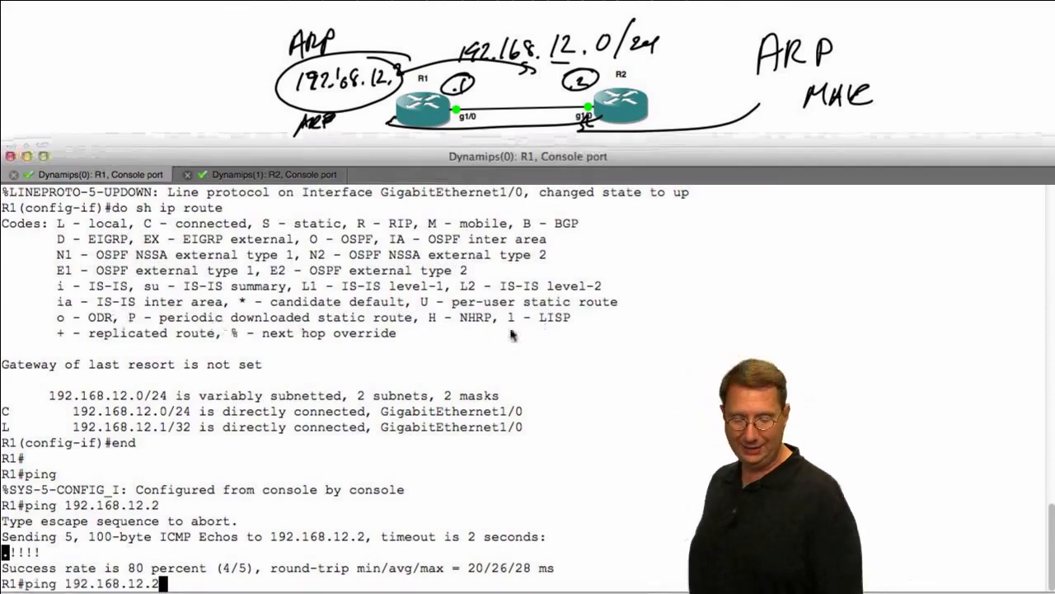
key(Return)
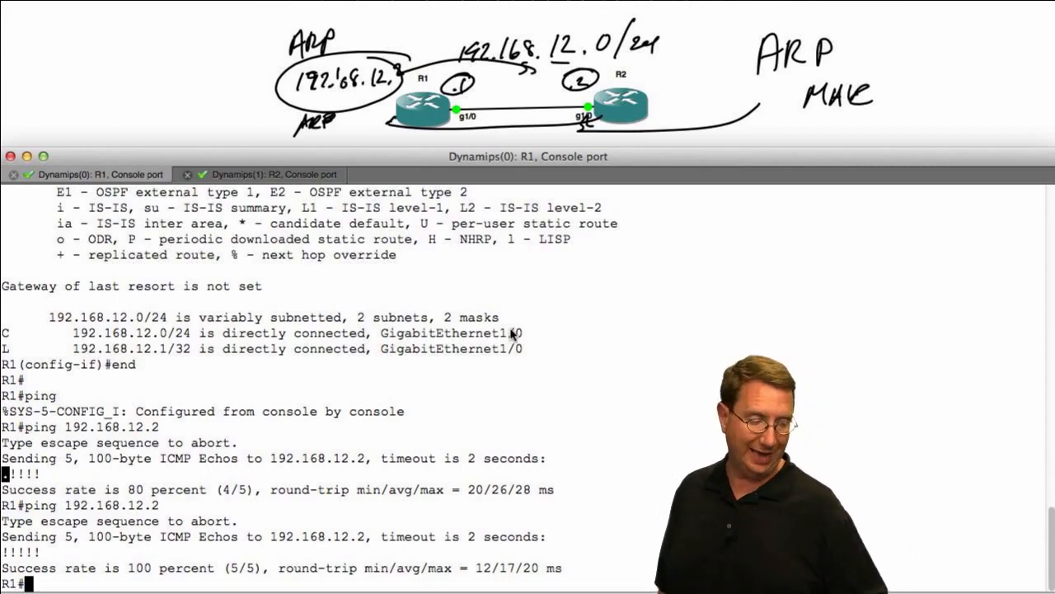
Display R1's ARP table with show ip arp and highlight the 192.168.12.2 entry's address, hardware address and interface, plus R1's own address
text(show)
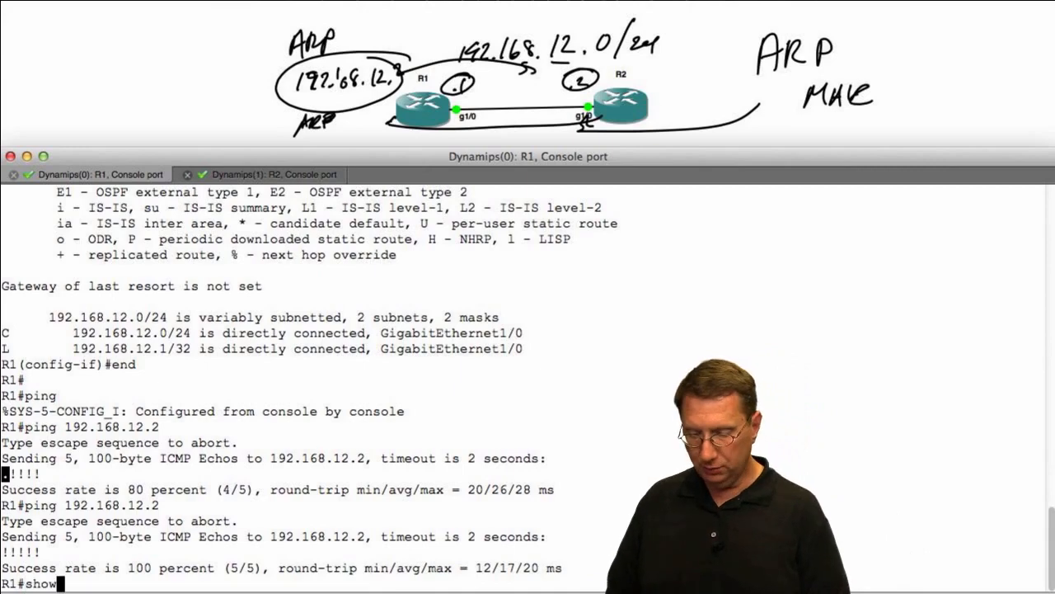
text( ip arp)
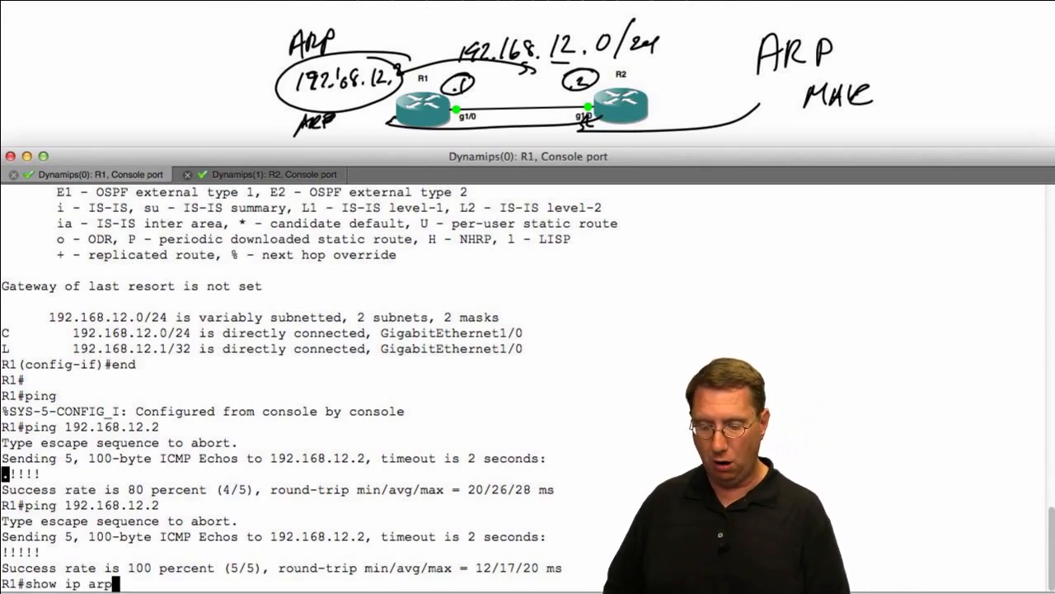
key(Return)
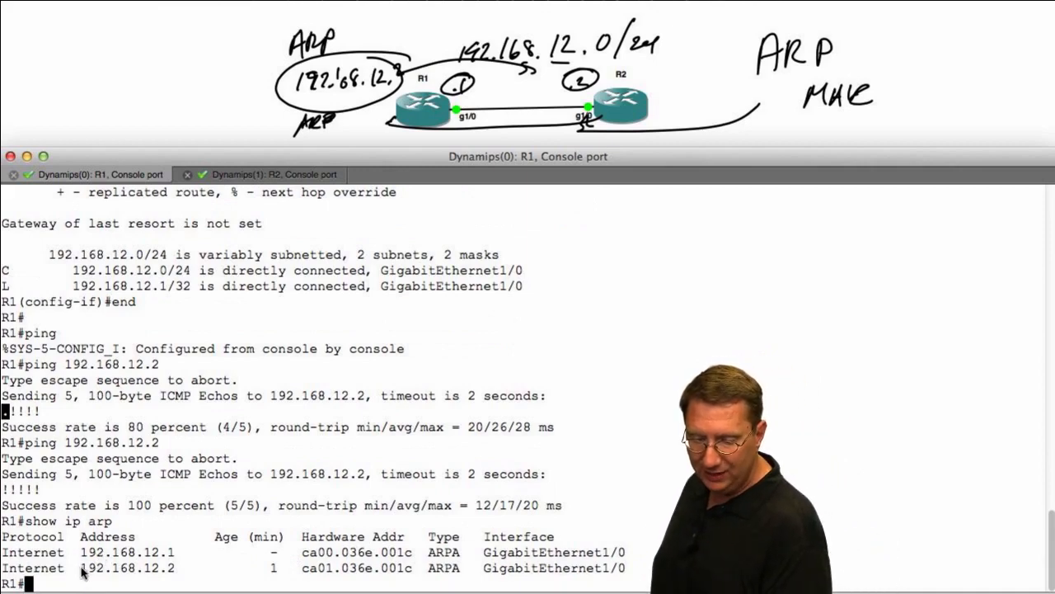
drag(81, 567, 174, 572)
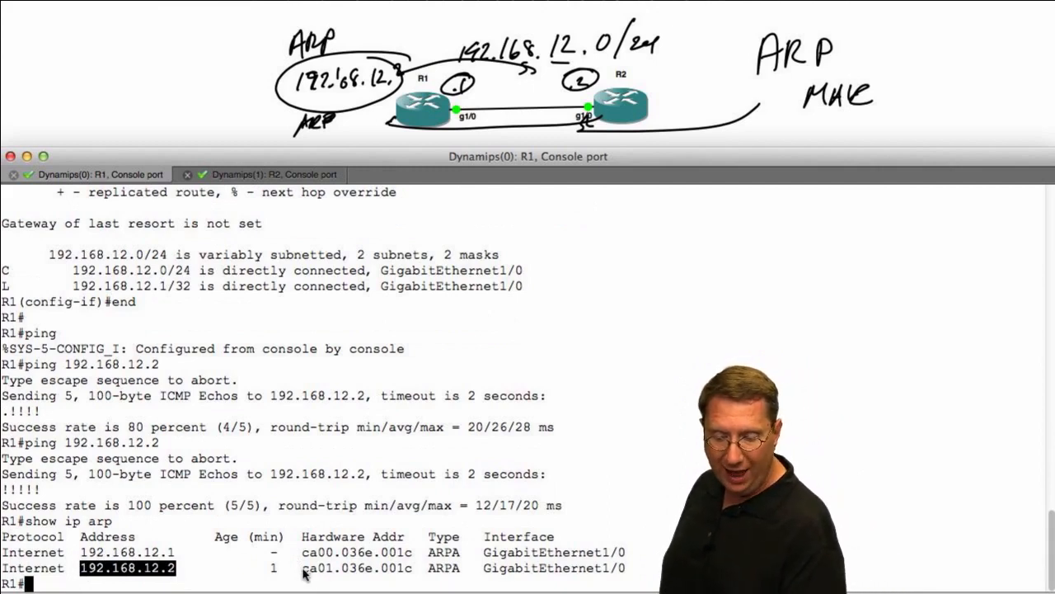
drag(302, 569, 415, 575)
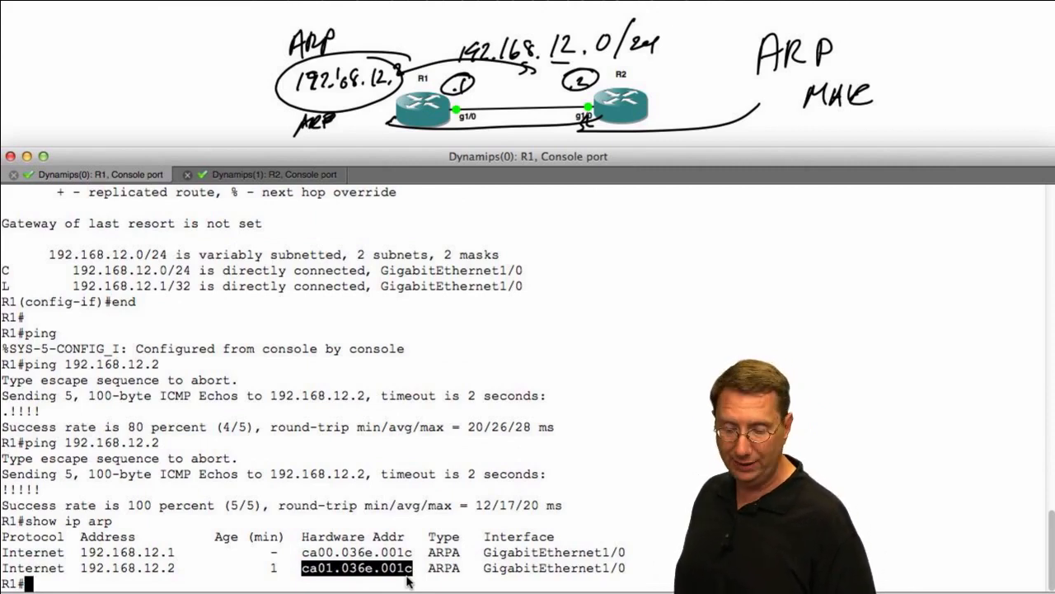
drag(484, 569, 622, 577)
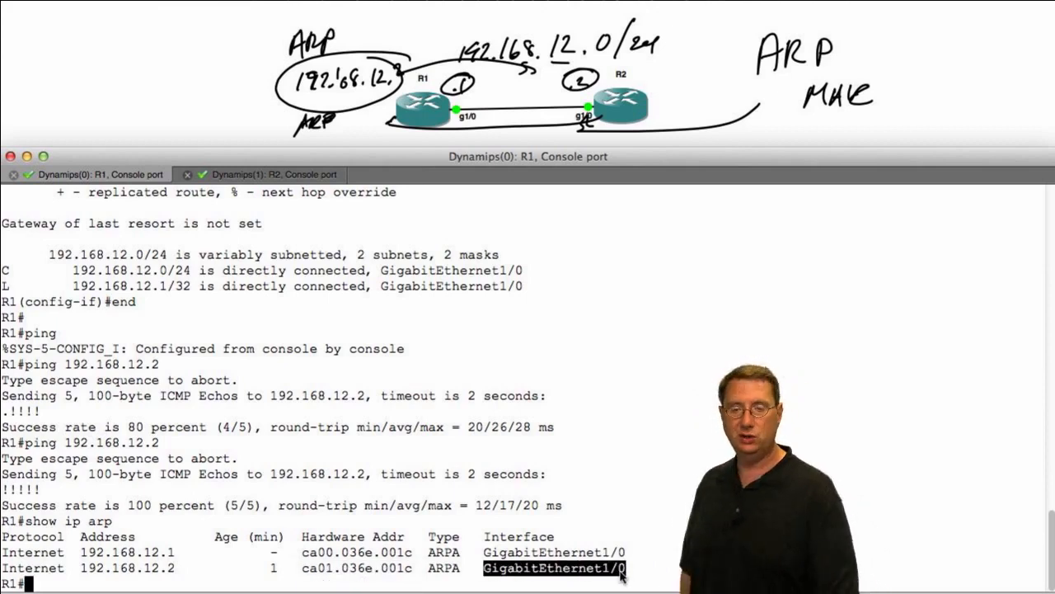
drag(81, 553, 178, 557)
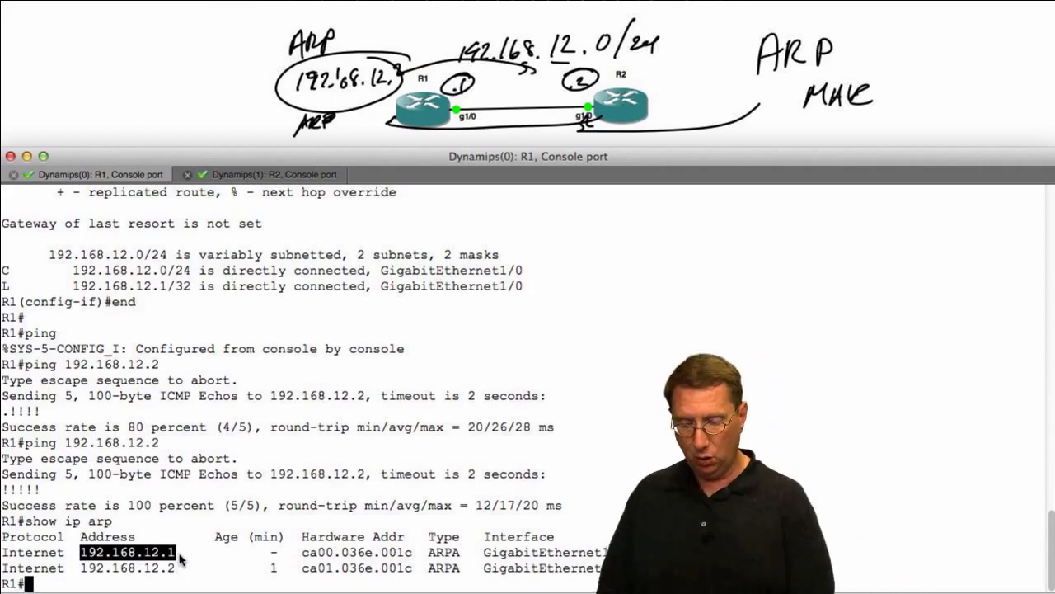
Add a few blank prompt lines on R1 and run ping 192.168.12.2 once more
key(Return)
key(Return)
key(Return)
key(Up)
key(Up)
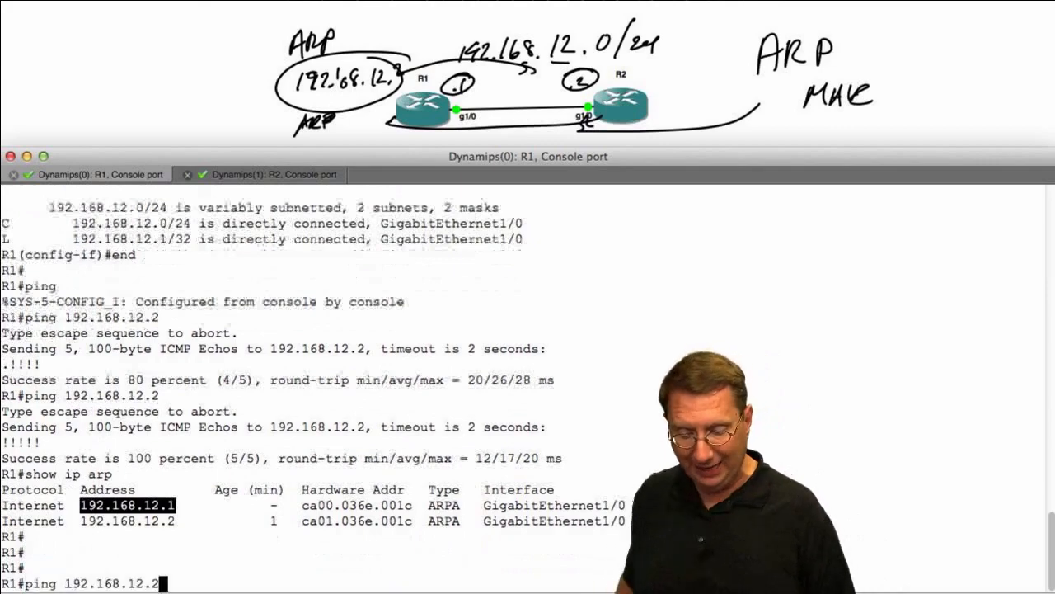
key(Return)
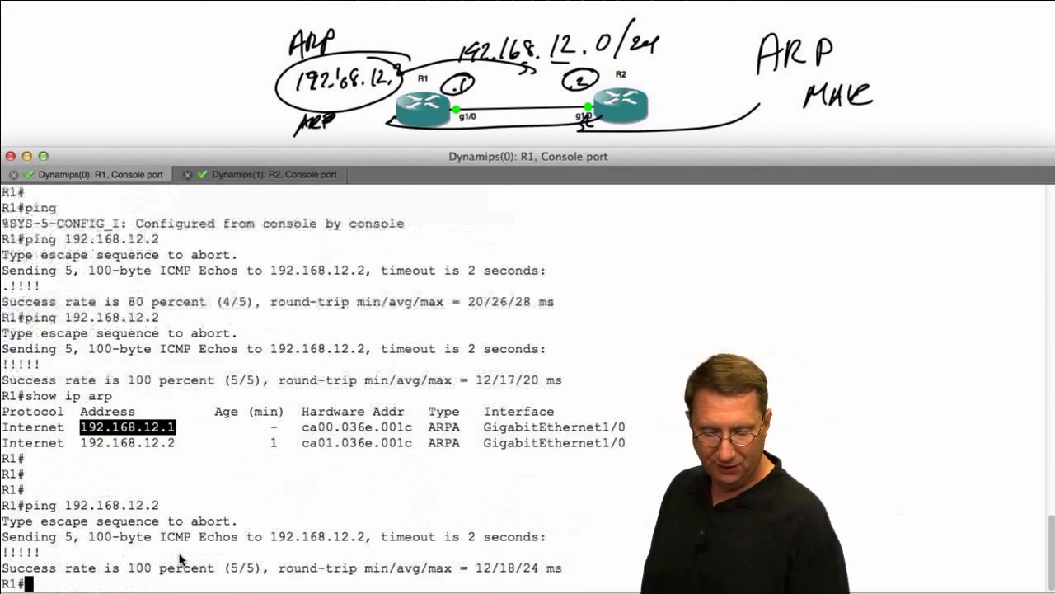
Highlight the latest ping's round-trip summary, followed by its minimum, average and maximum times one by one
drag(278, 568, 547, 569)
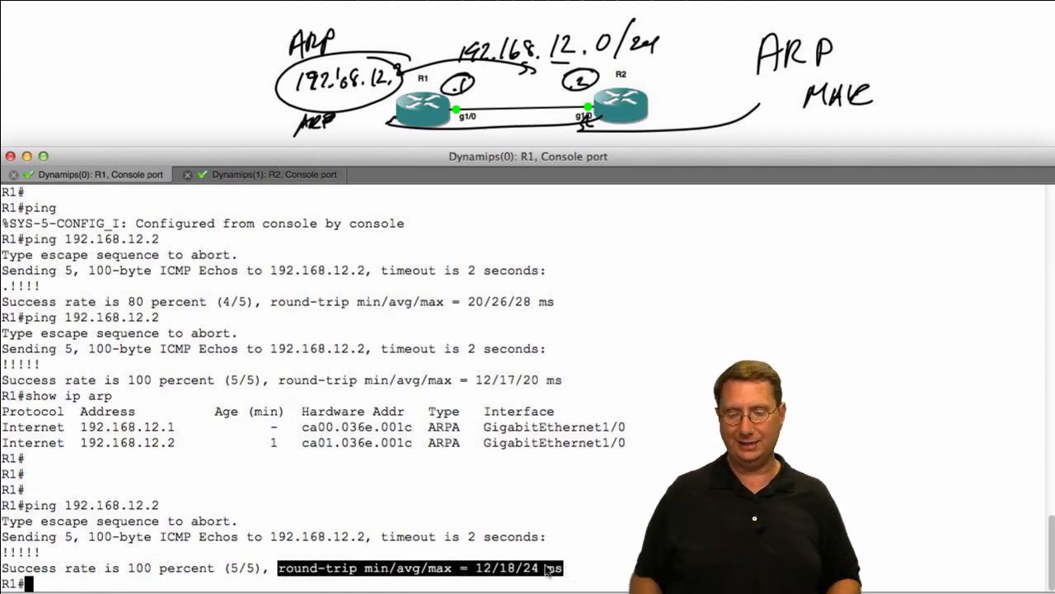
click(488, 569)
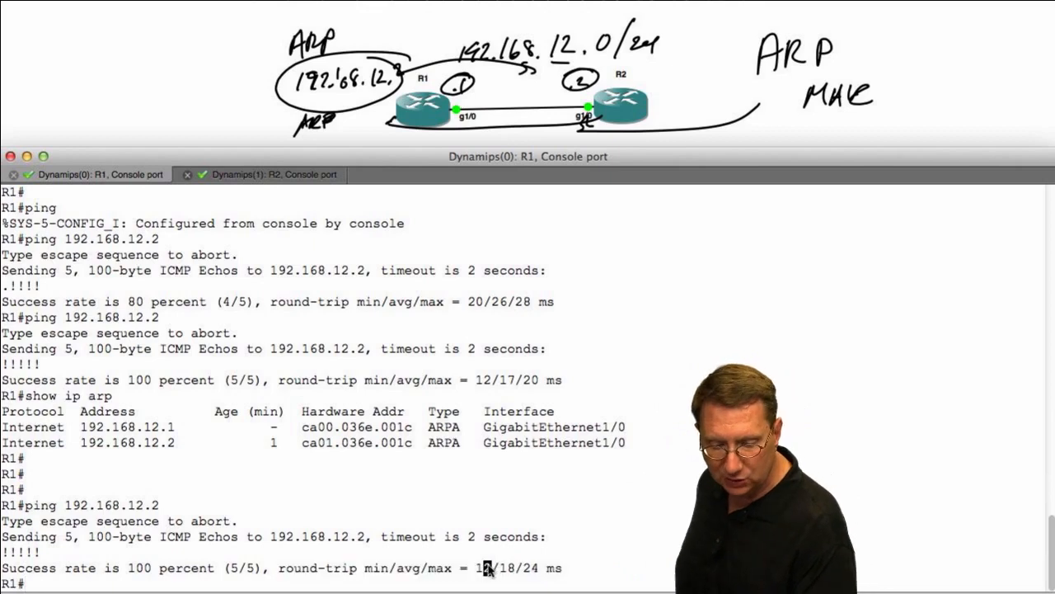
click(376, 569)
double_click(480, 568)
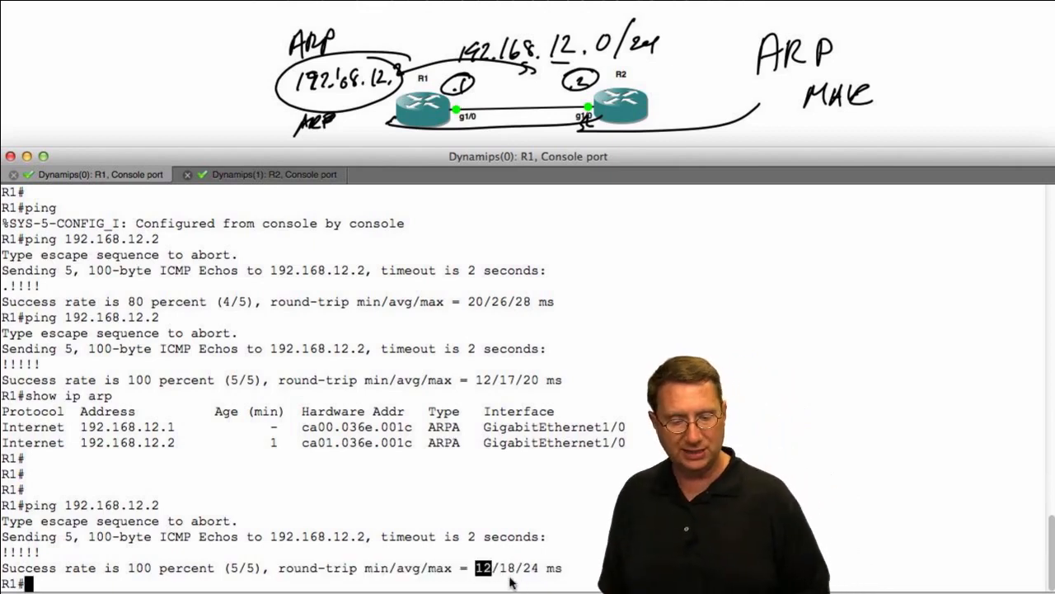
double_click(508, 568)
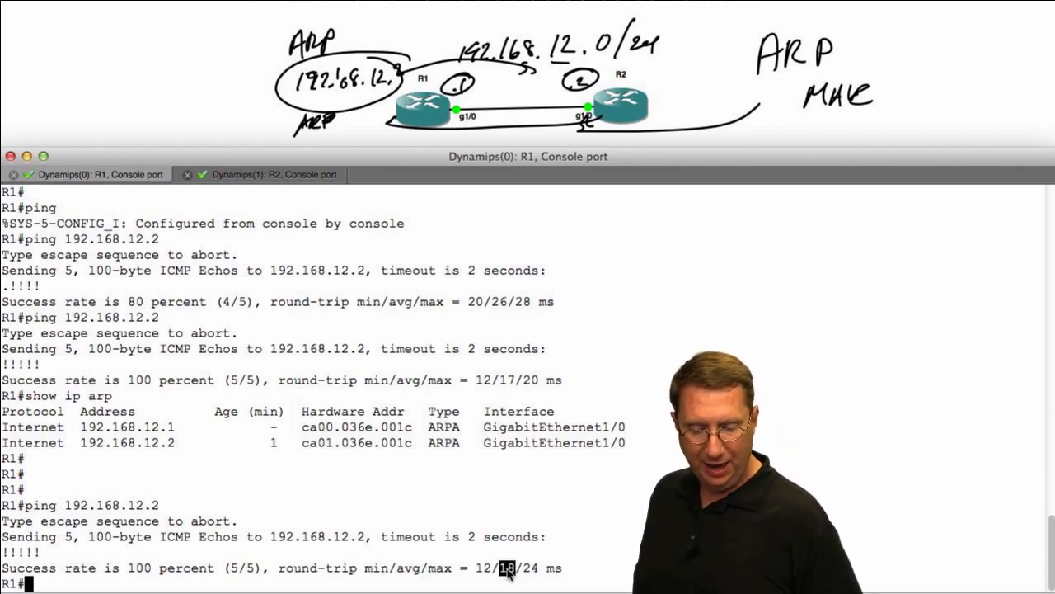
double_click(531, 568)
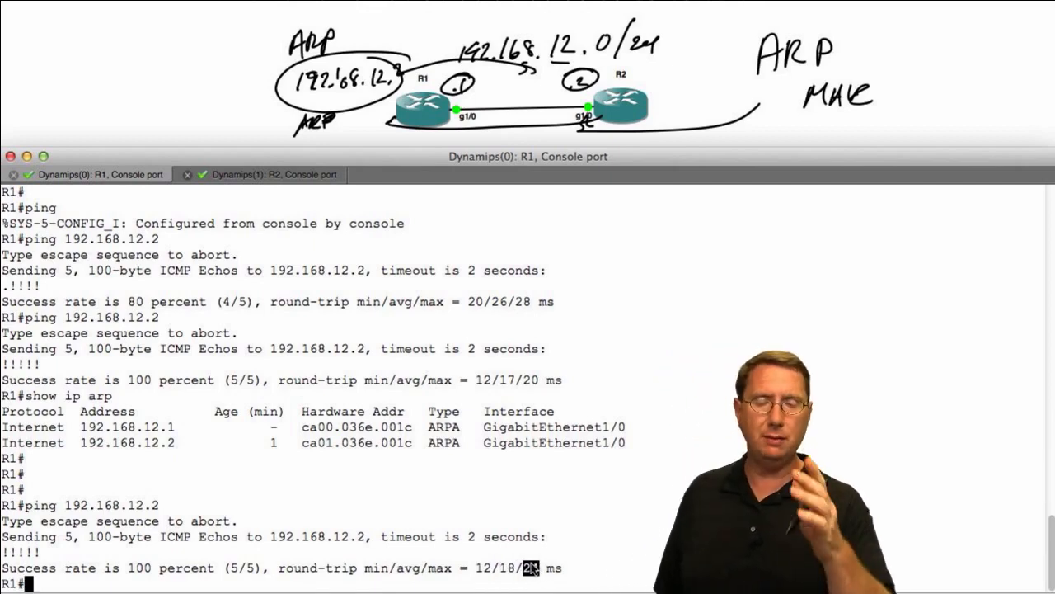
Ping R1's own address 192.168.12.1 and highlight the round-trip times in the result
key(Up)
key(BackSpace)
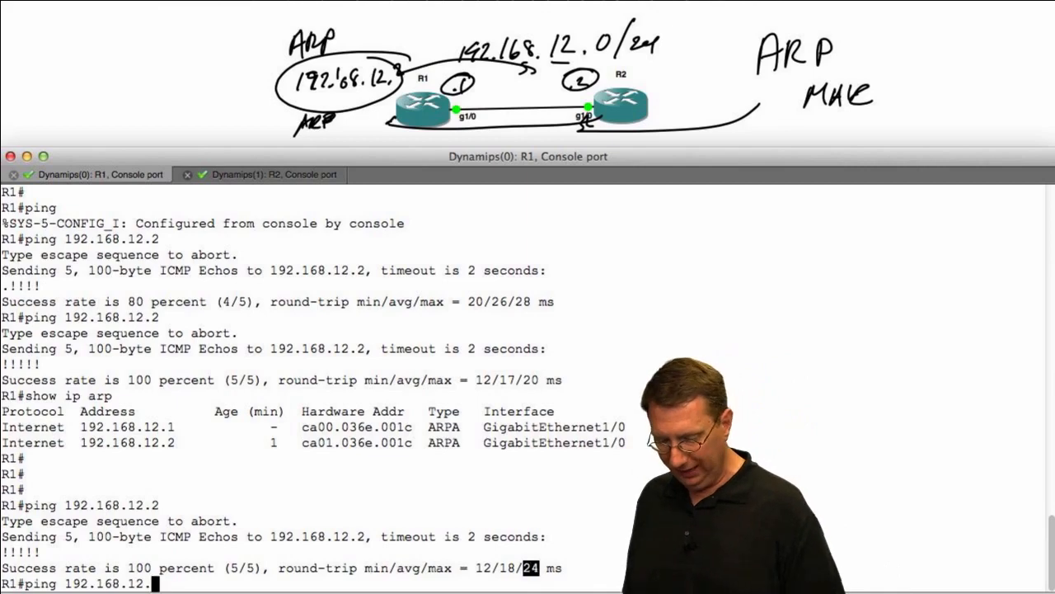
text(1)
key(Return)
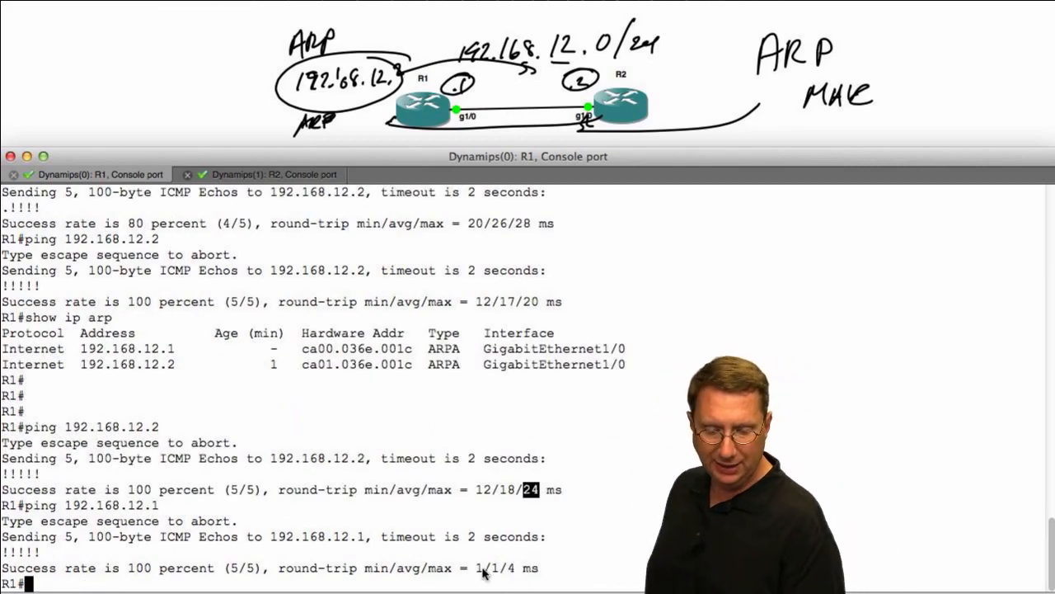
drag(472, 568, 515, 568)
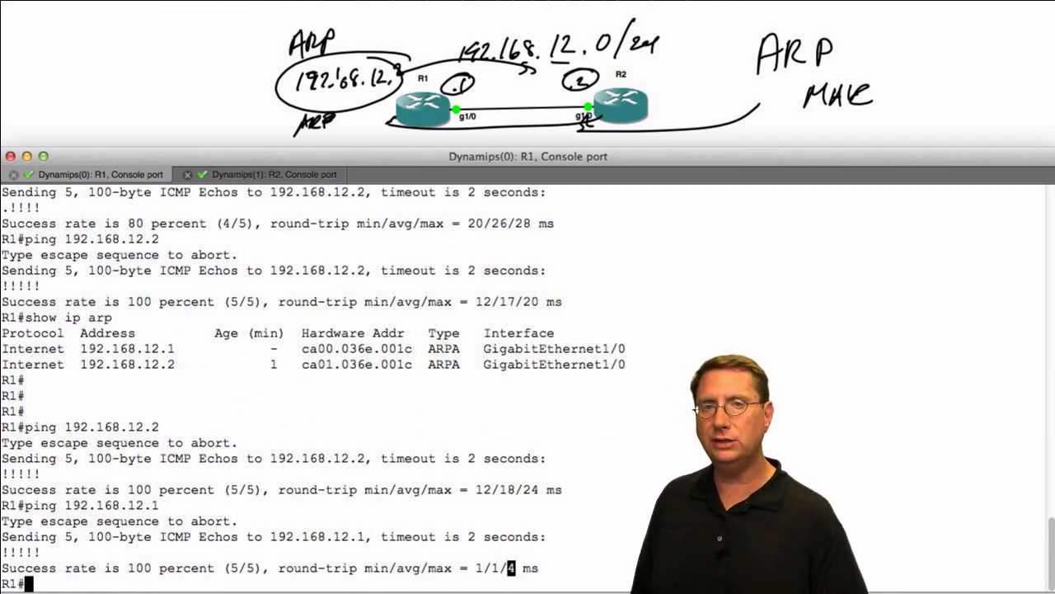
drag(473, 568, 541, 569)
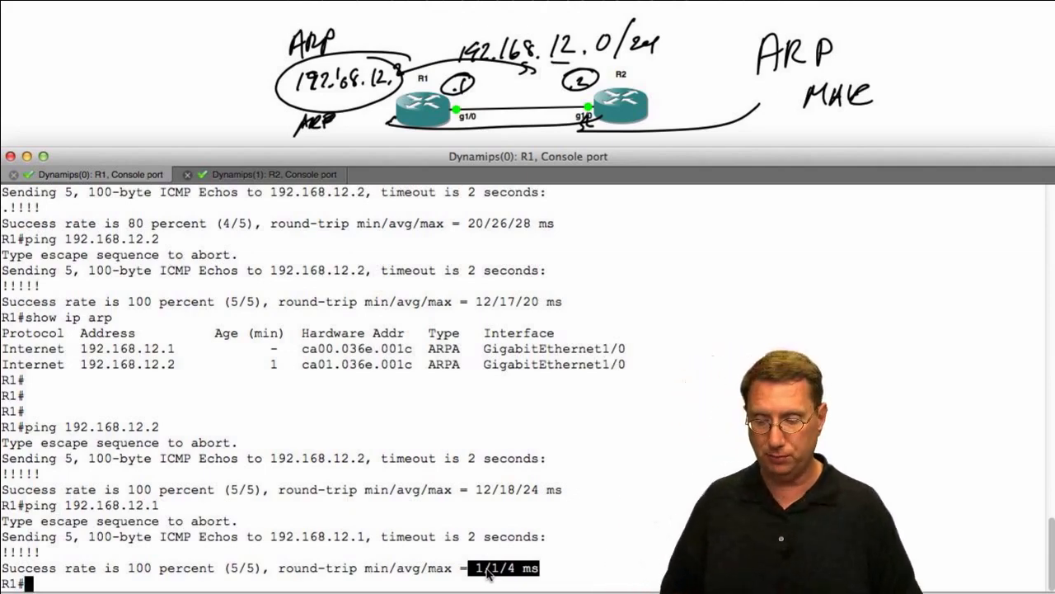
Highlight the ARP age for 192.168.12.2, rerun show ip arp on R1, and highlight the age in the new output
double_click(274, 363)
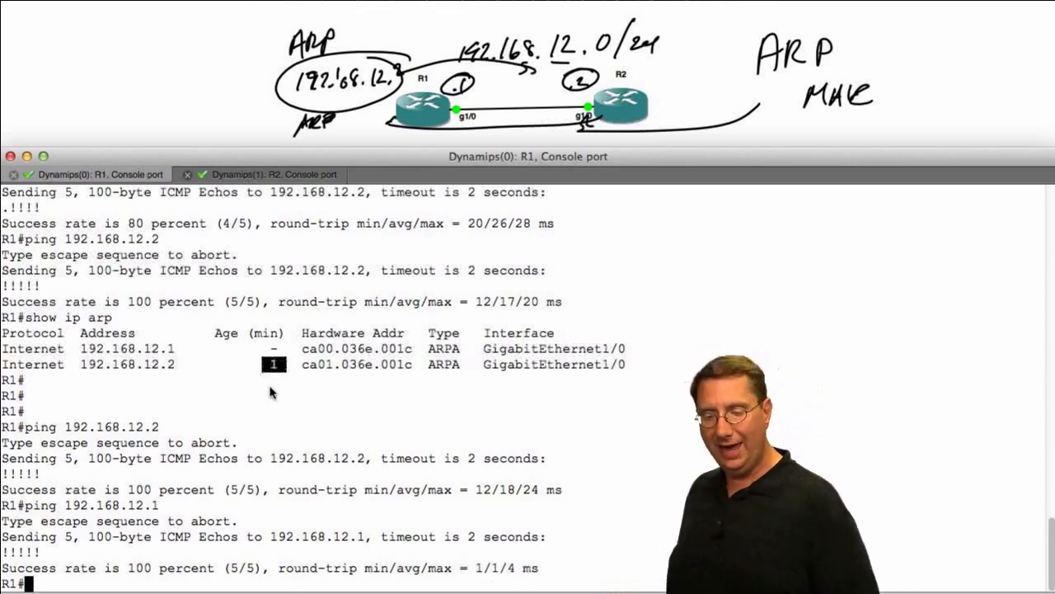
key(Up)
key(Up)
key(Up)
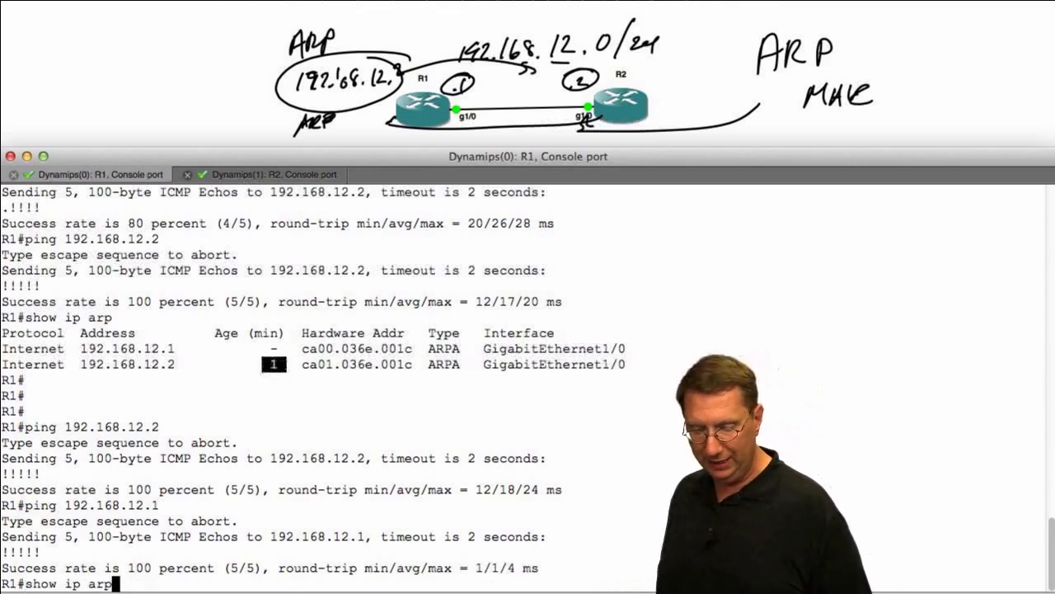
key(Return)
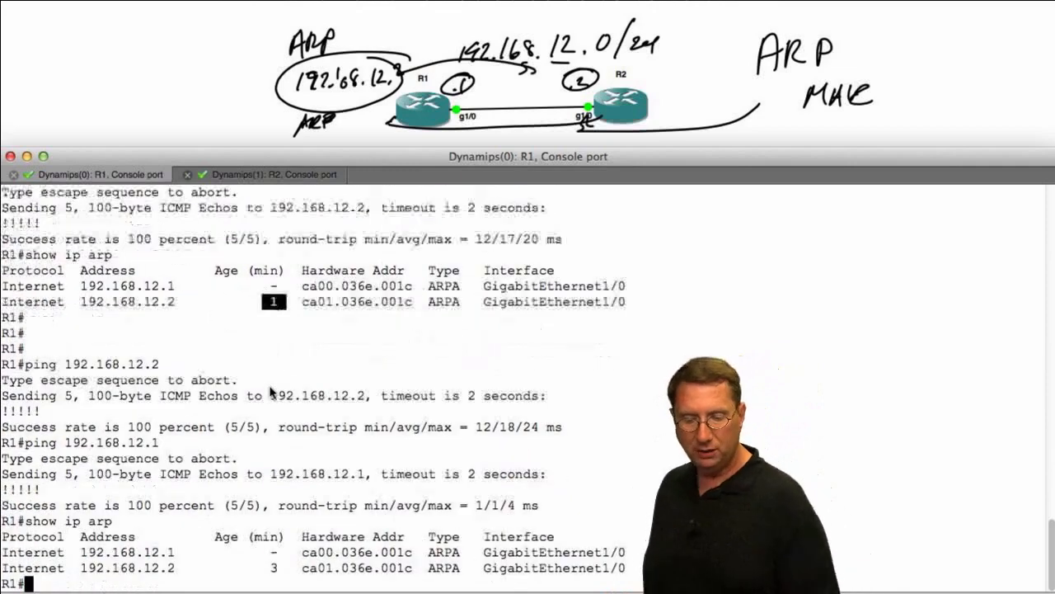
double_click(273, 567)
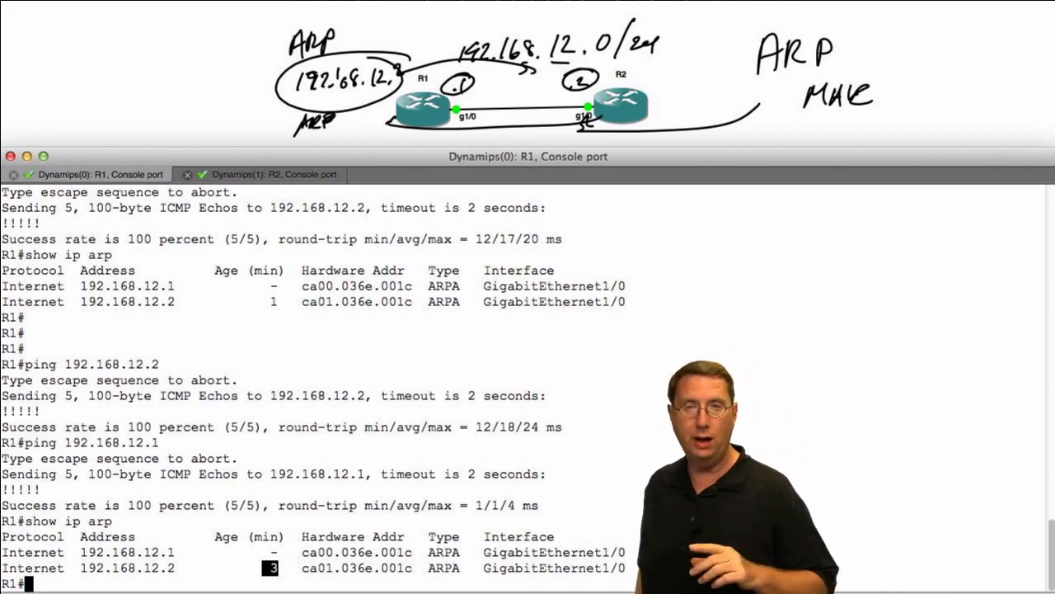
Enter global configuration mode on R1 with conf t and open interface loopback 0
text(int)
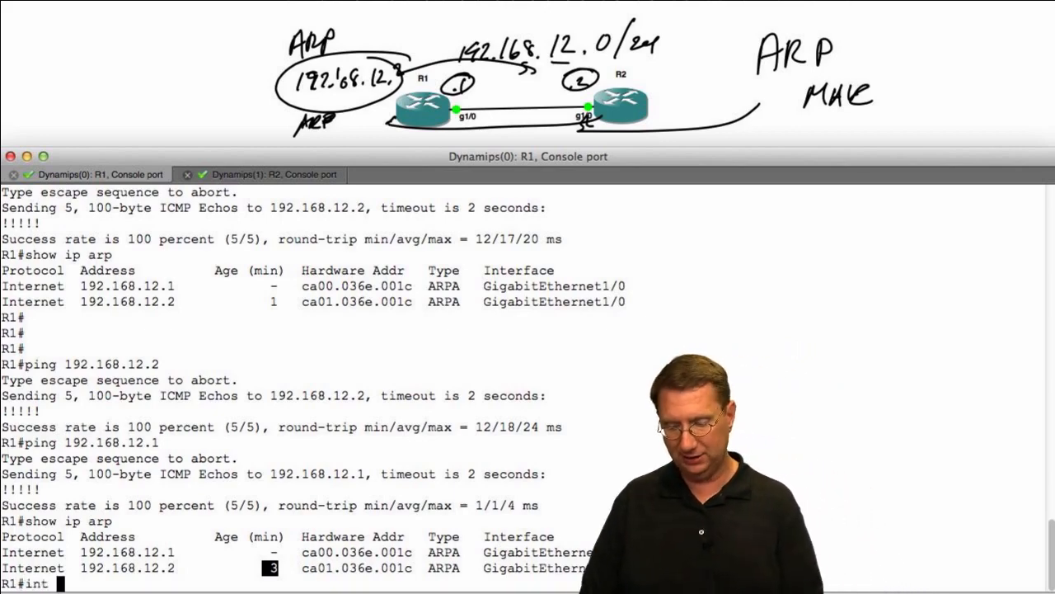
key(BackSpace)
key(BackSpace)
key(BackSpace)
key(BackSpace)
text(conf t)
key(Return)
text(int lo )
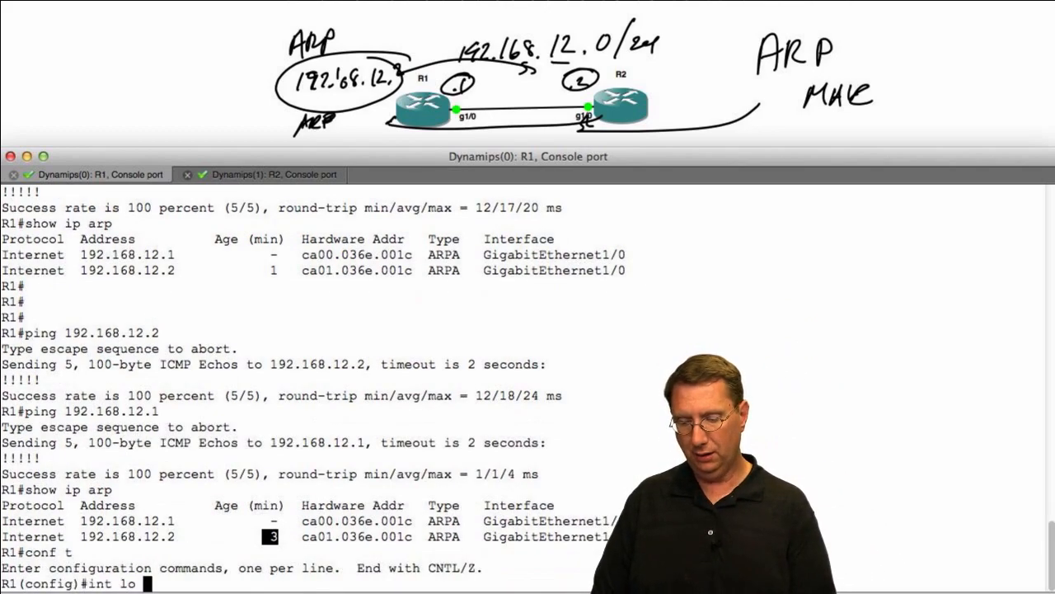
text(0)
key(Return)
Assign 1.1.1.1 with mask 255.255.255.0 to R1's loopback 0 and enable the interface with no shut
text(ip)
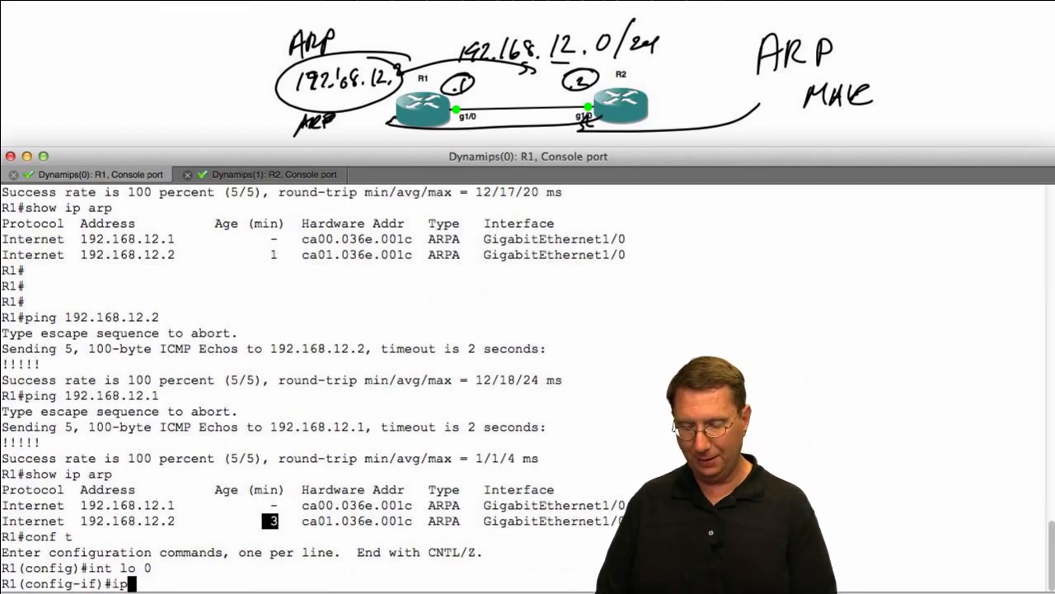
text( address 1.1.1.)
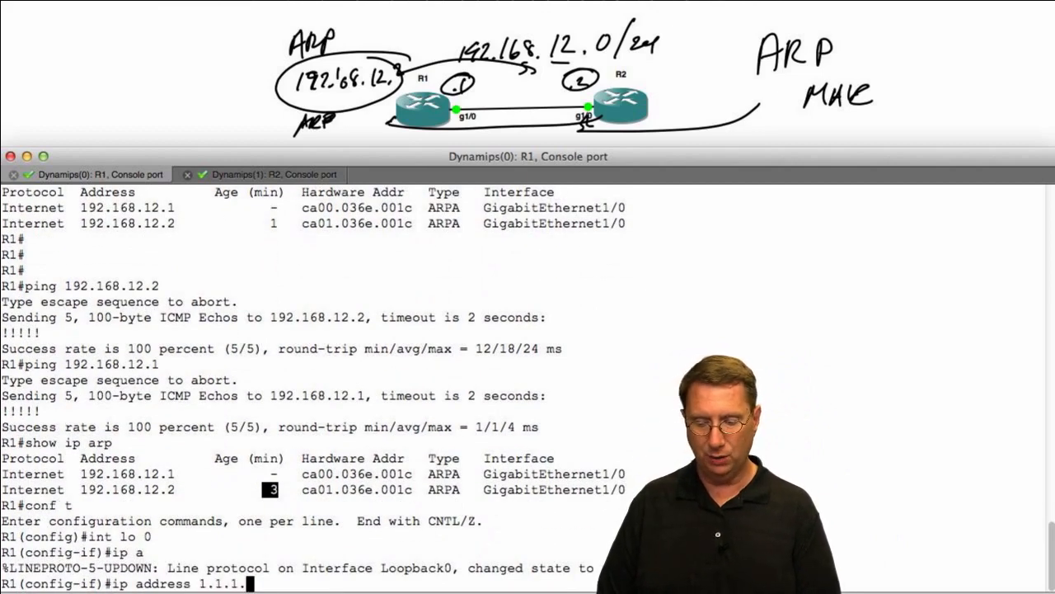
text(1 255.255.255.255.255.0)
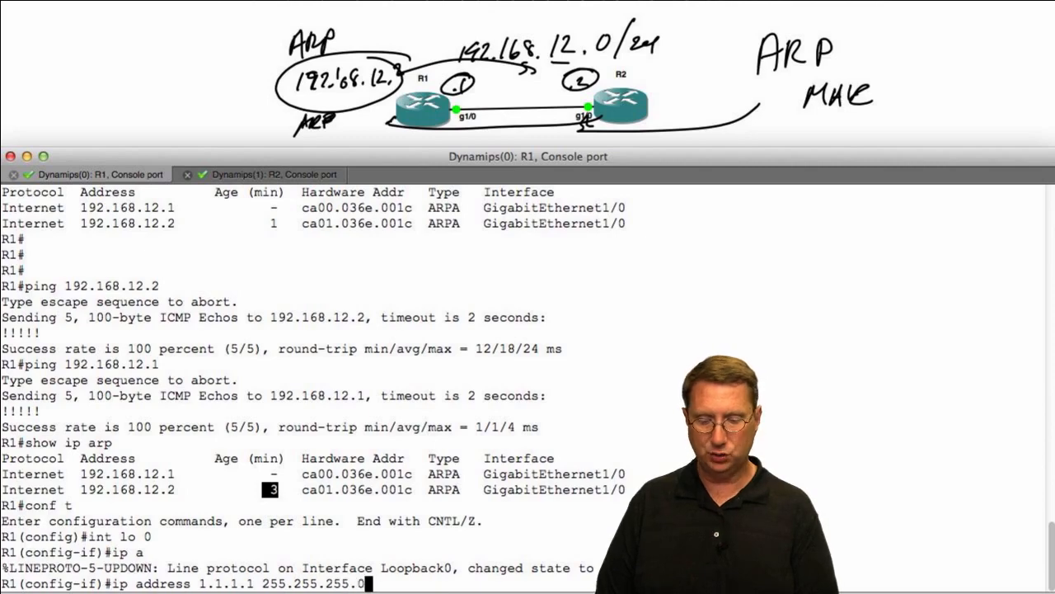
key(Return)
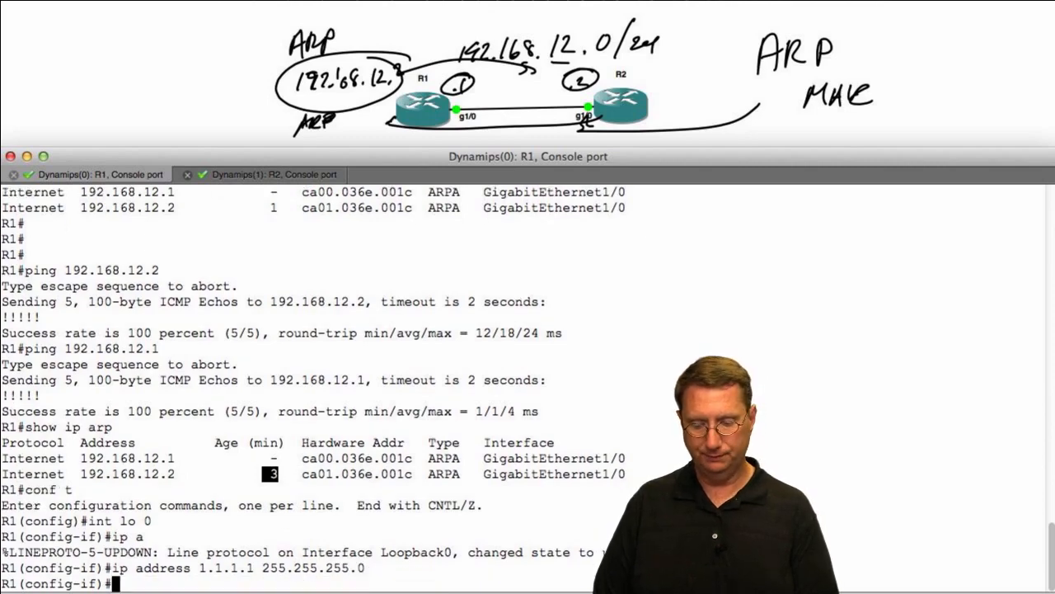
text(no shut)
key(Return)
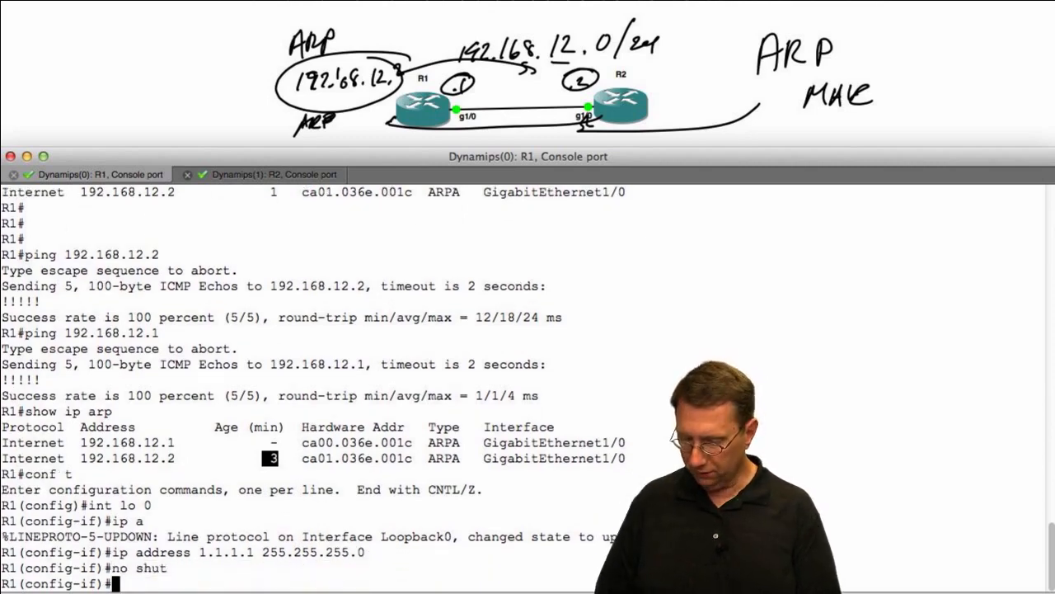
On R2, open interface loopback 0 and assign it address 2.2.2.2 with mask 255.255.255.0
key(super+Right)
key(Return)
key(Return)
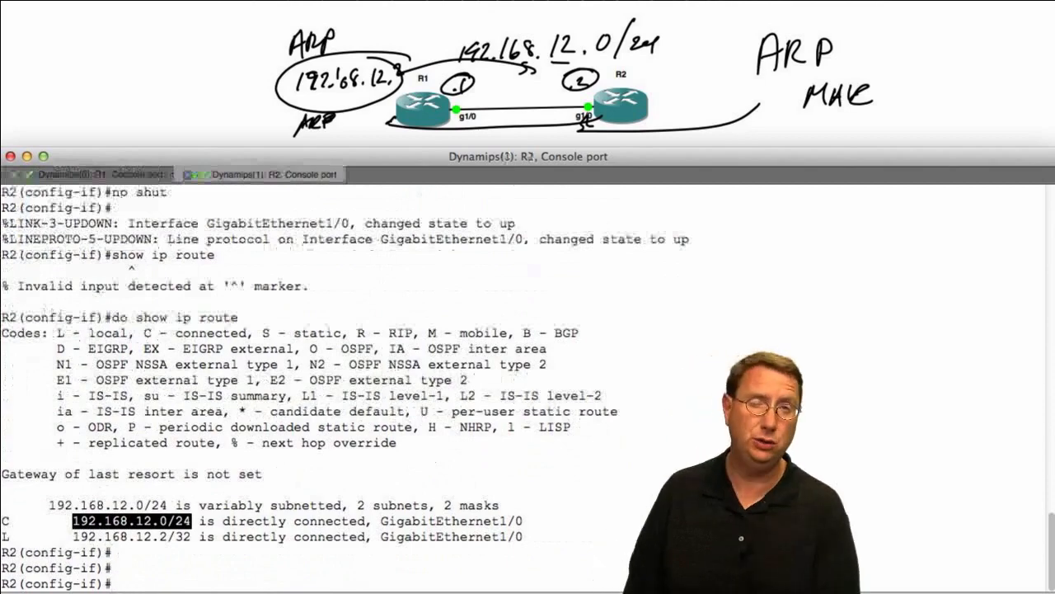
text(int lo 0)
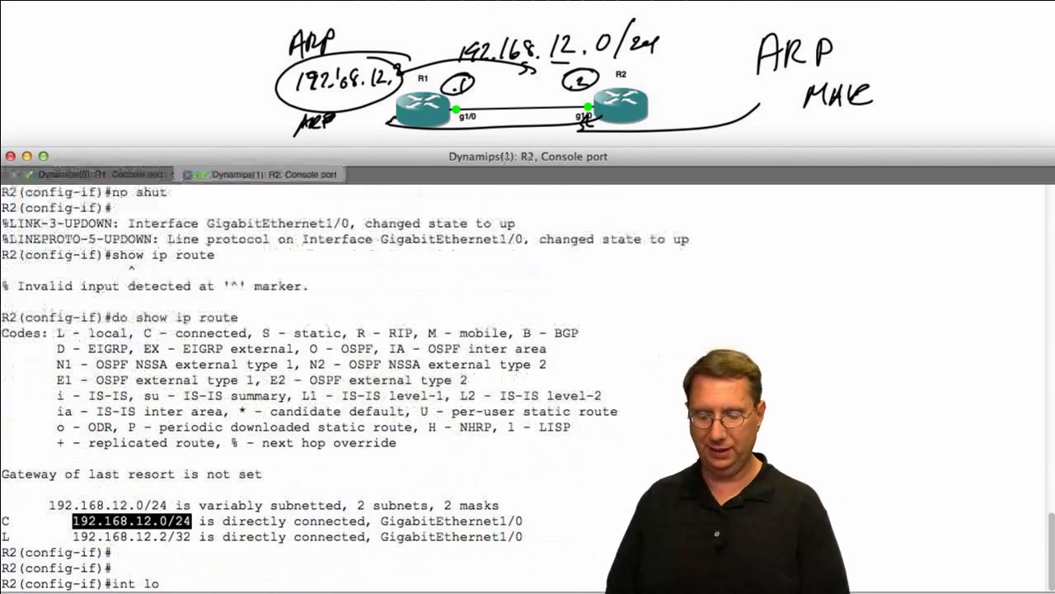
key(Return)
text(ip address 2.2.2.2)
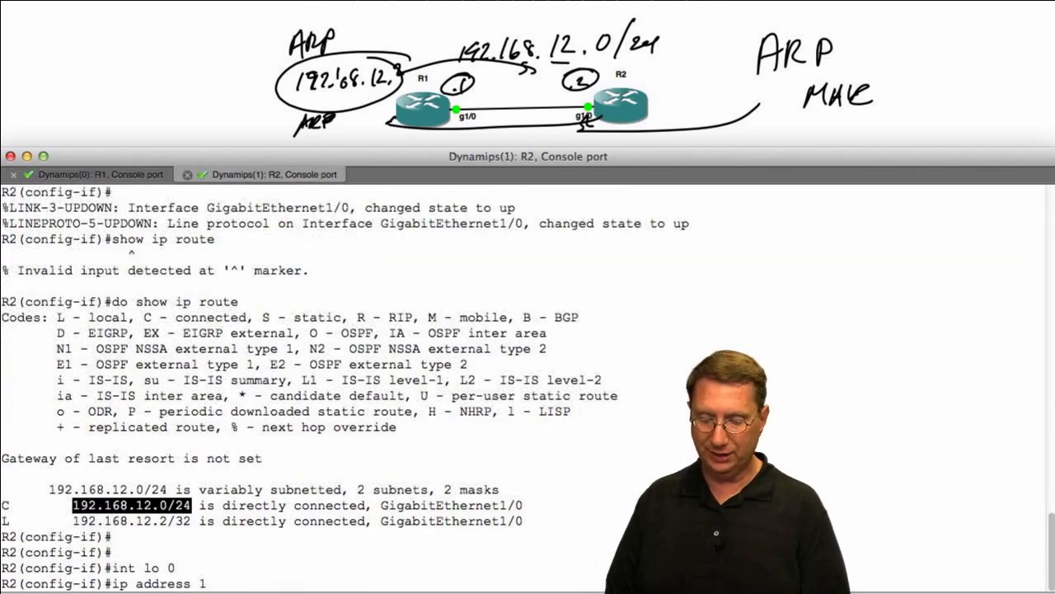
text( 25)
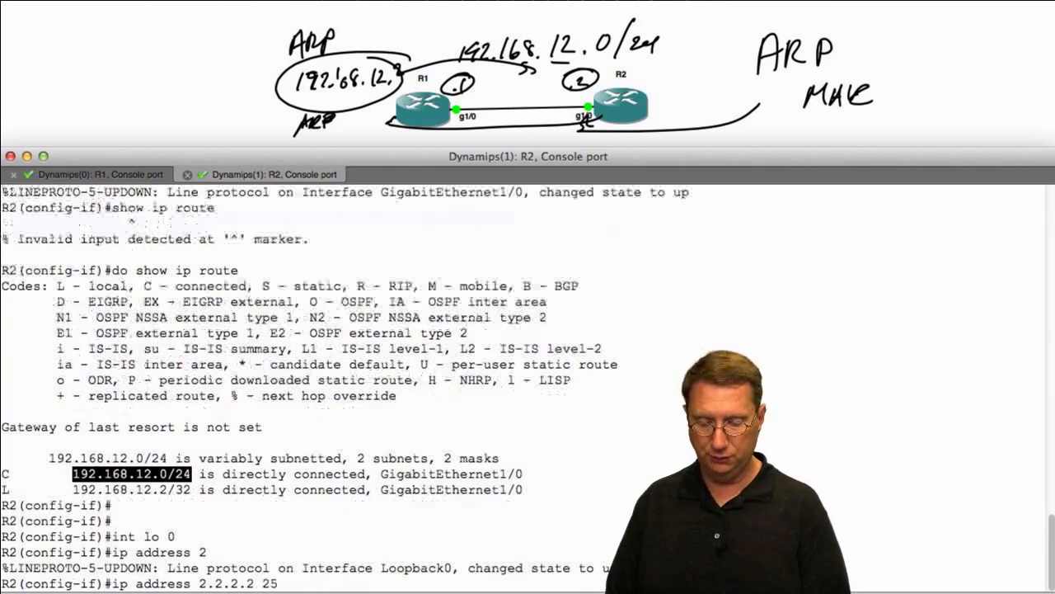
text(5.255.255.0)
key(Return)
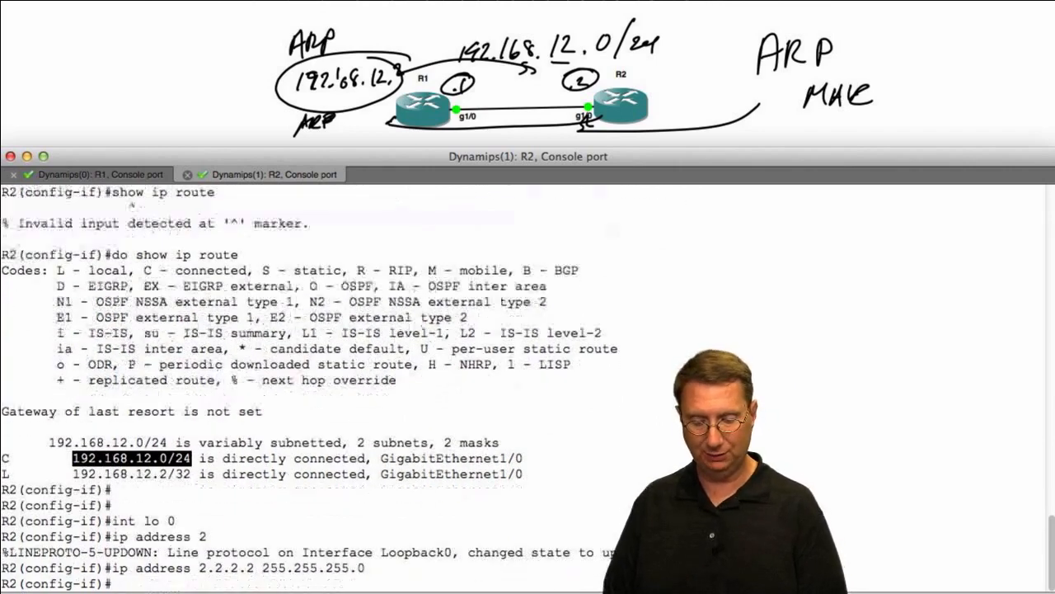
Exit R2's interface and global configuration modes, and ping R1's loopback address 1.1.1.1 from R2
key(Return)
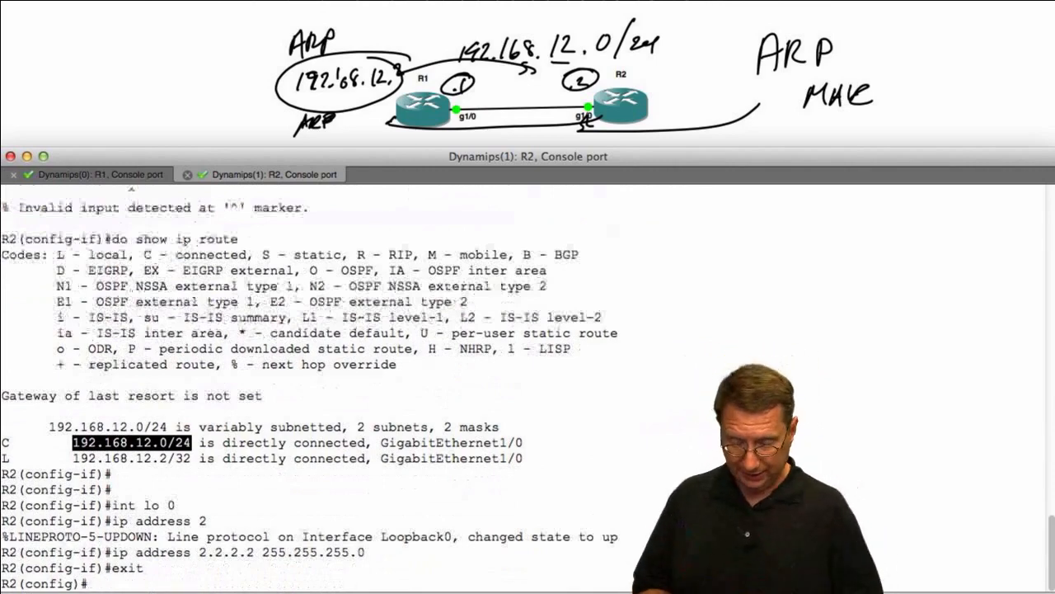
text(exit)
key(Return)
key(Return)
key(Return)
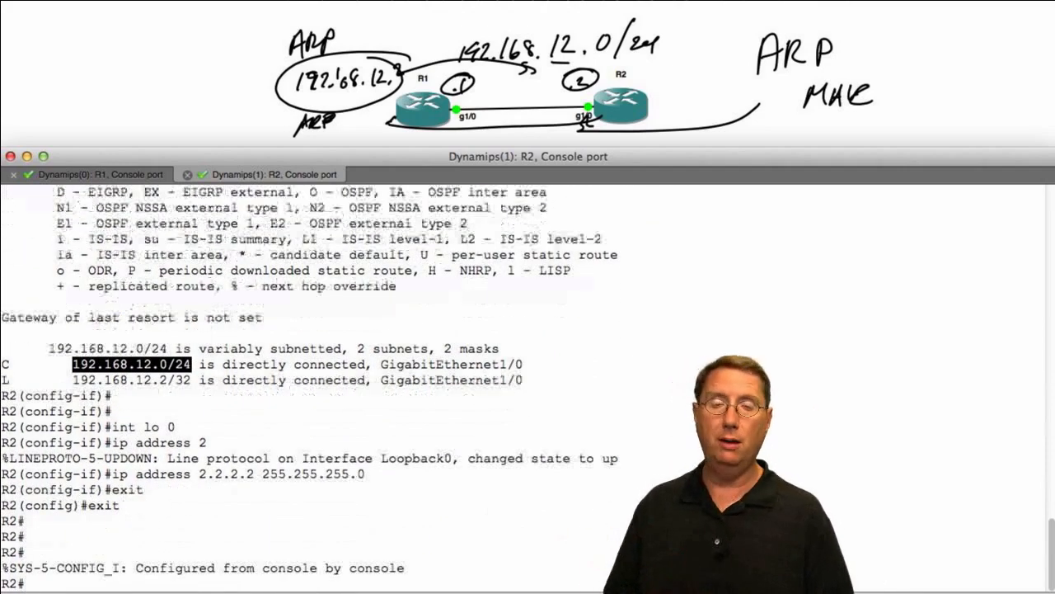
text(ping 1.1.1.1)
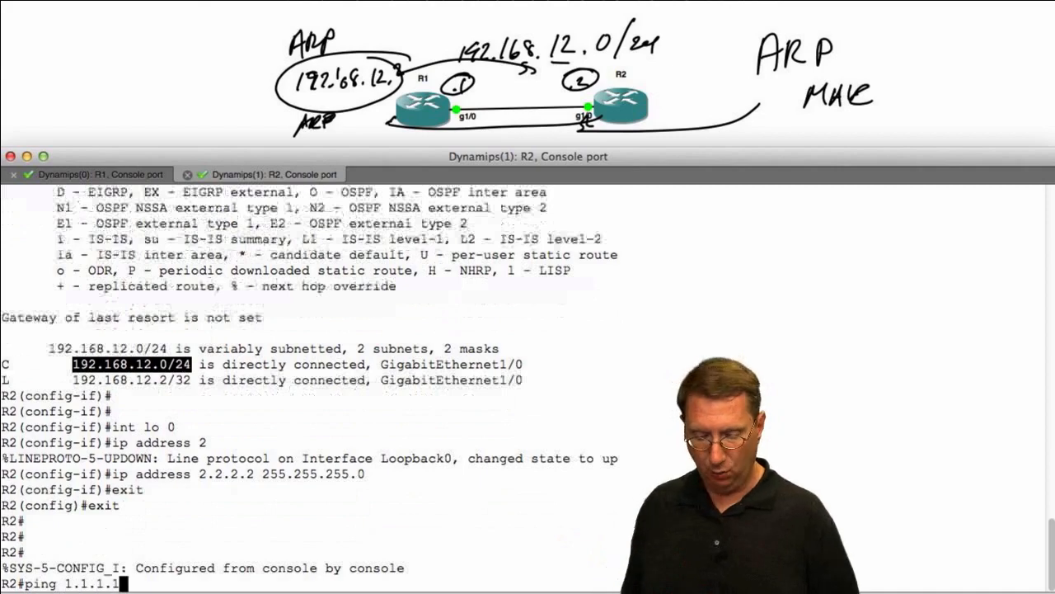
key(Return)
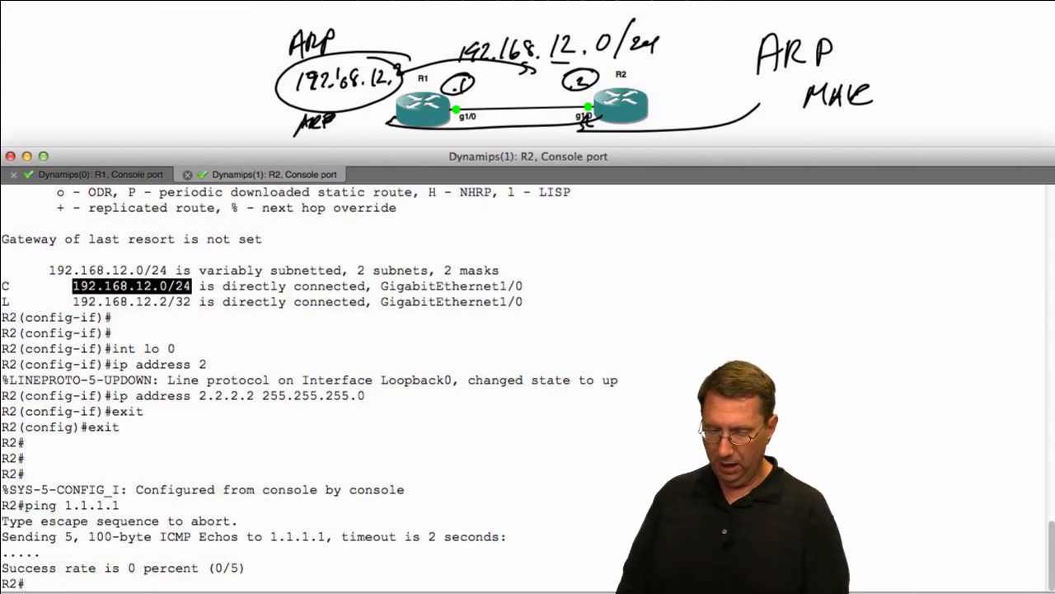
Run show ip route on R2 and highlight the connected networks 2.2.2.0/24 and 192.168.12.0/24
text(show ip route)
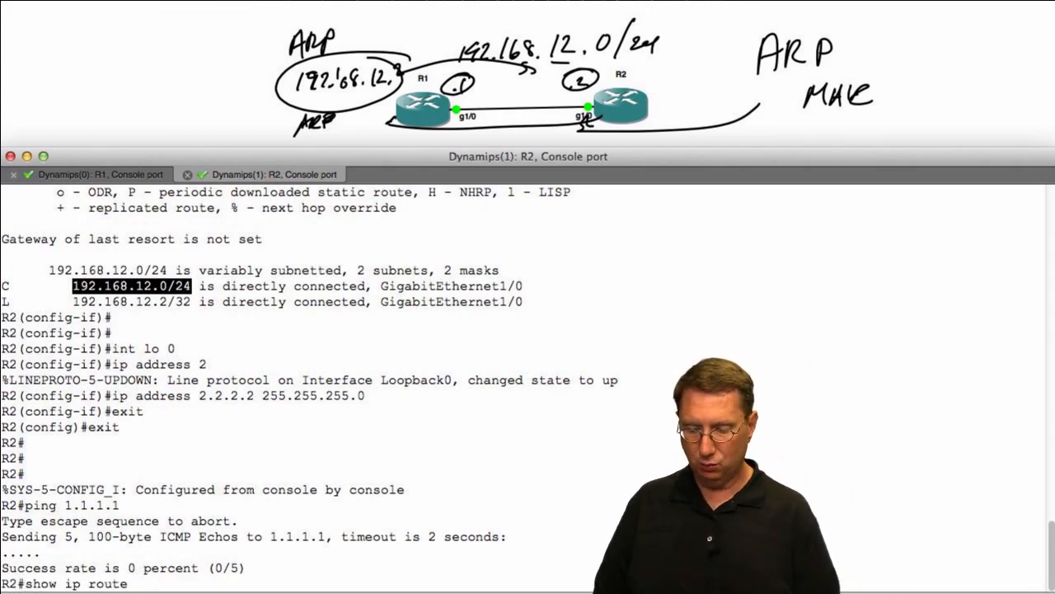
key(Return)
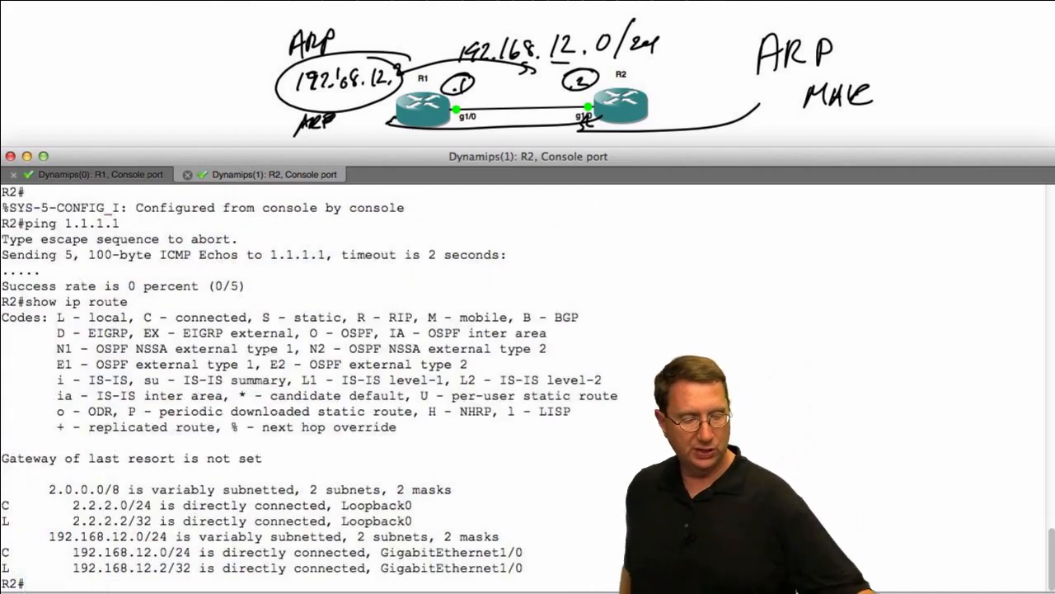
drag(80, 504, 177, 505)
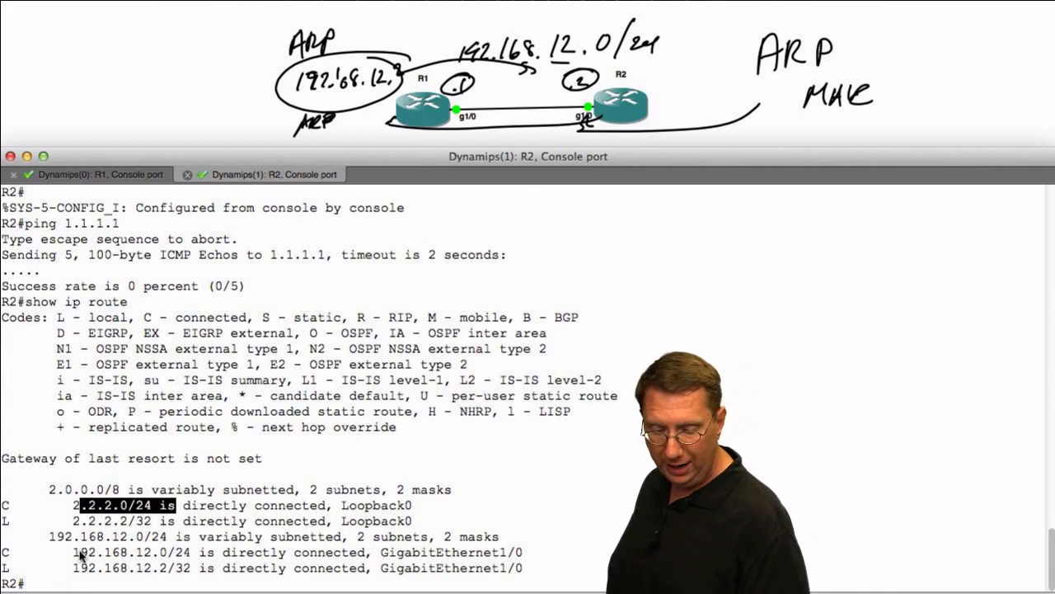
drag(75, 553, 171, 562)
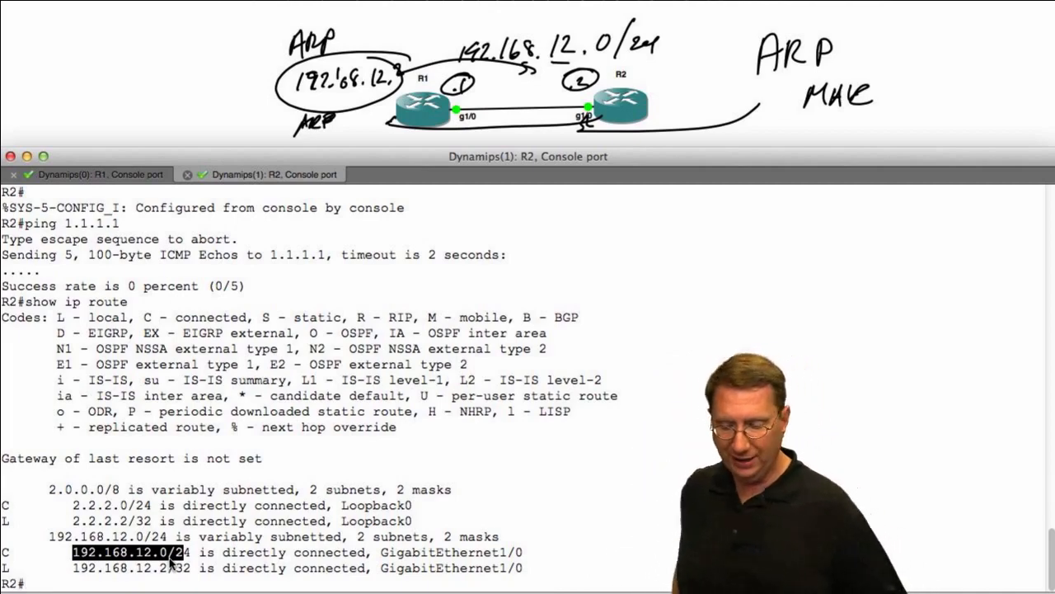
Enter global configuration mode on R2, begin a static route with ip route 1.1.1.1, and show and highlight the help for its next parameter
text(conf t)
key(Return)
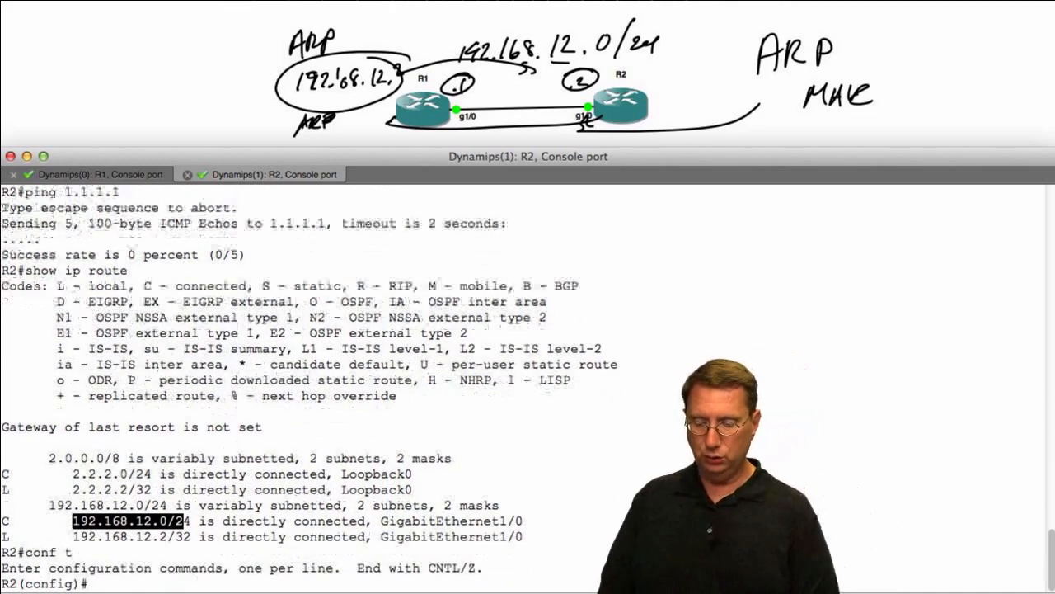
text(ip )
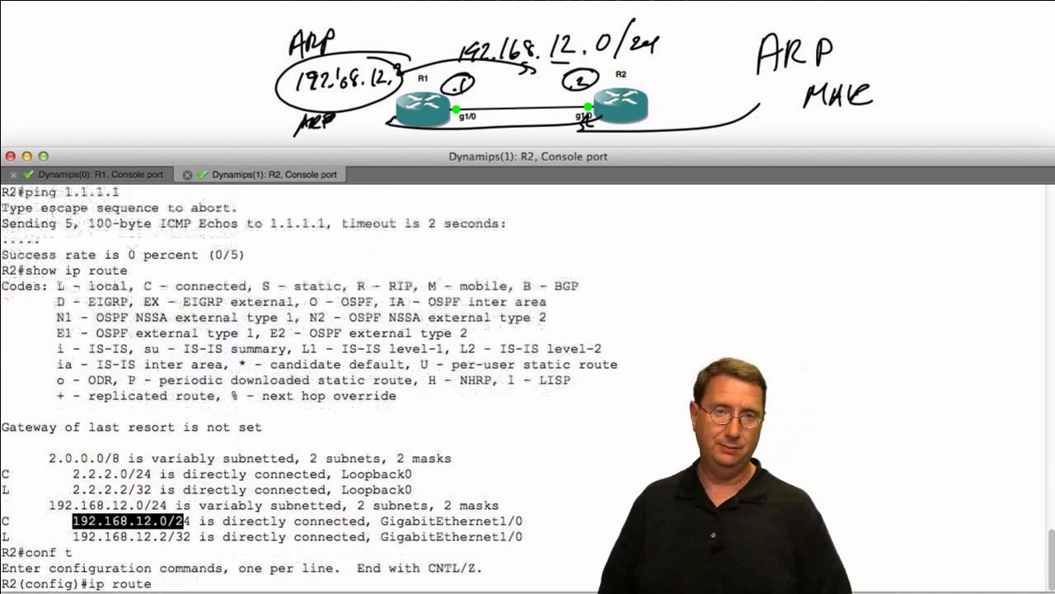
text(route )
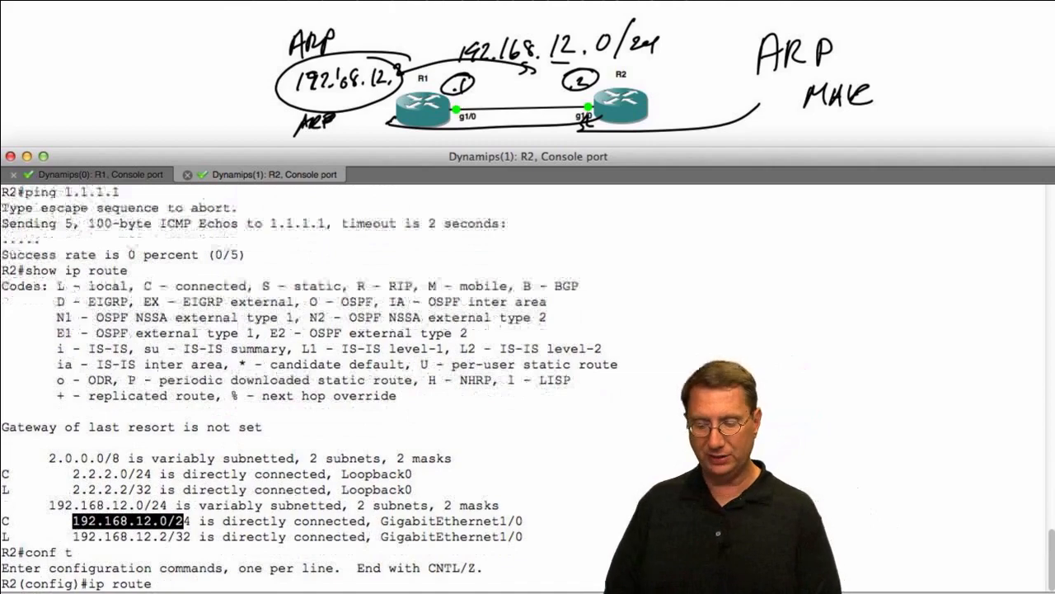
text(1.1.1.1)
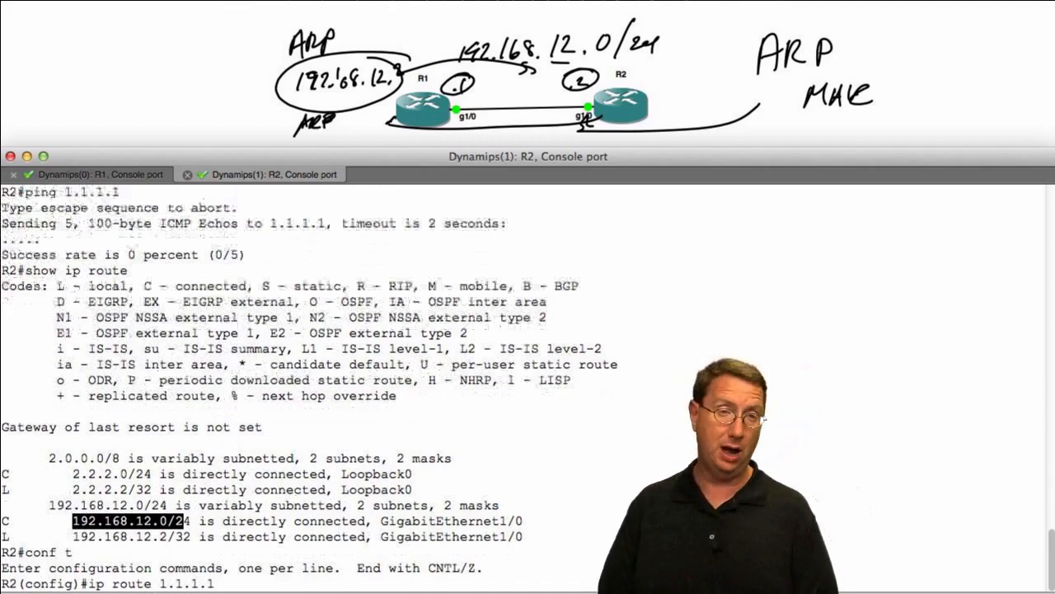
text( ?)
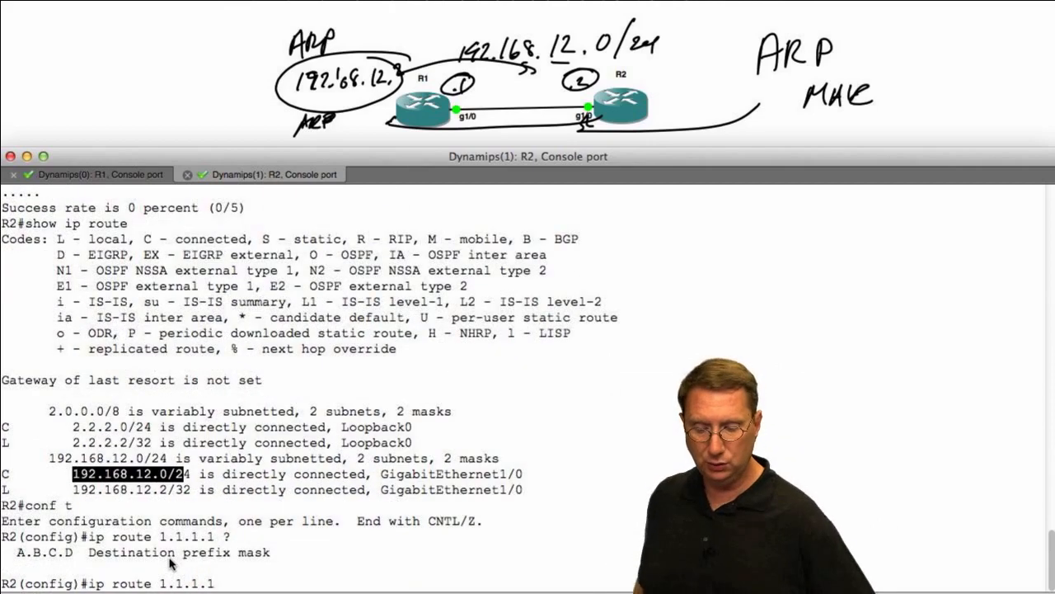
drag(86, 552, 254, 565)
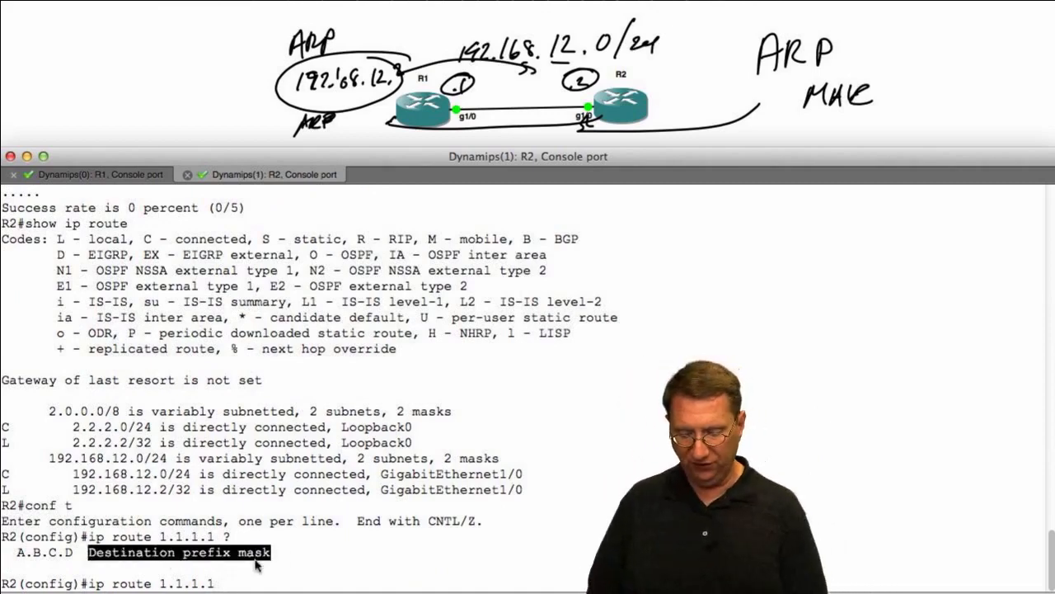
Add mask 255.255.255.255 to the static route, list its forwarding options with ?, highlight A.B.C.D and FastEthernet, and quit the listing
text(255.255.255)
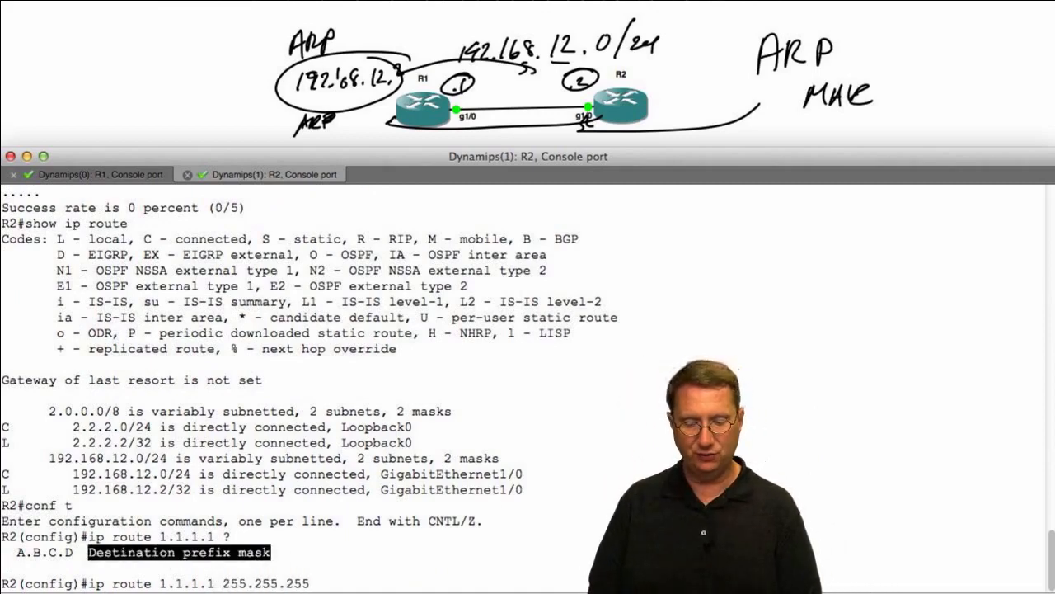
text(.255)
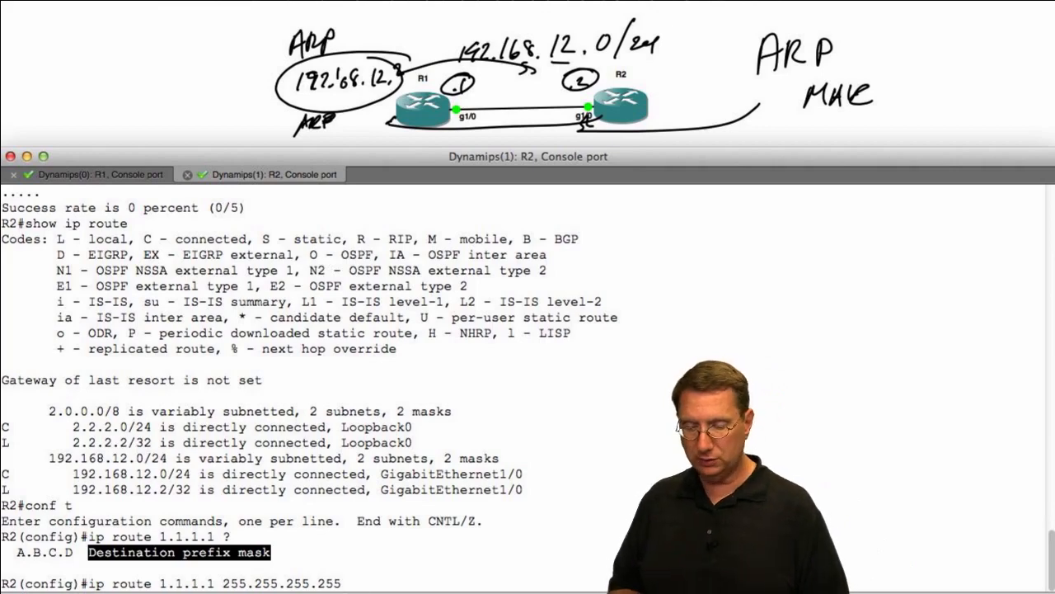
text(?)
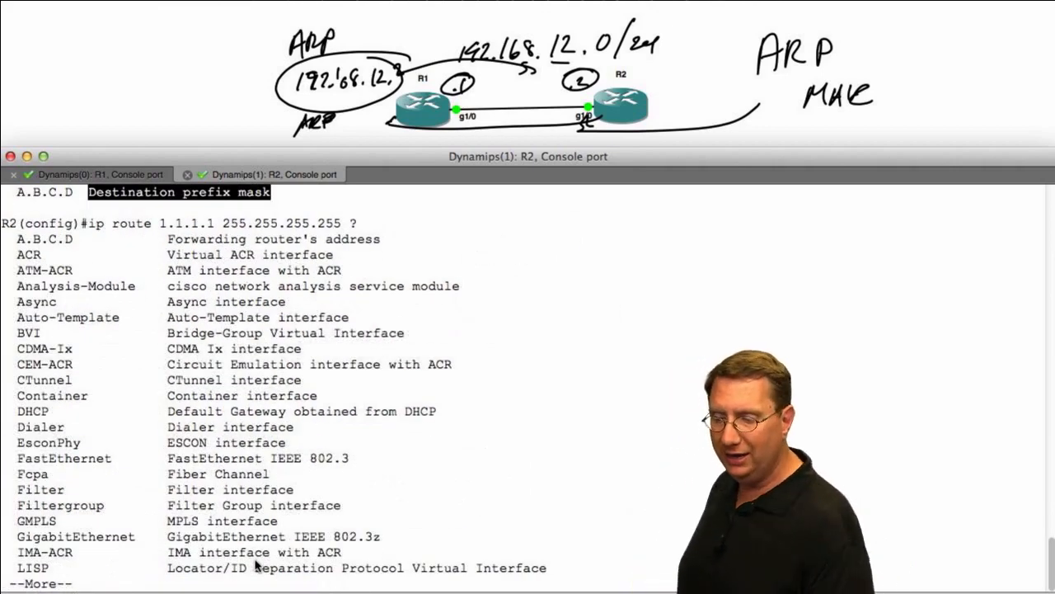
drag(18, 238, 73, 241)
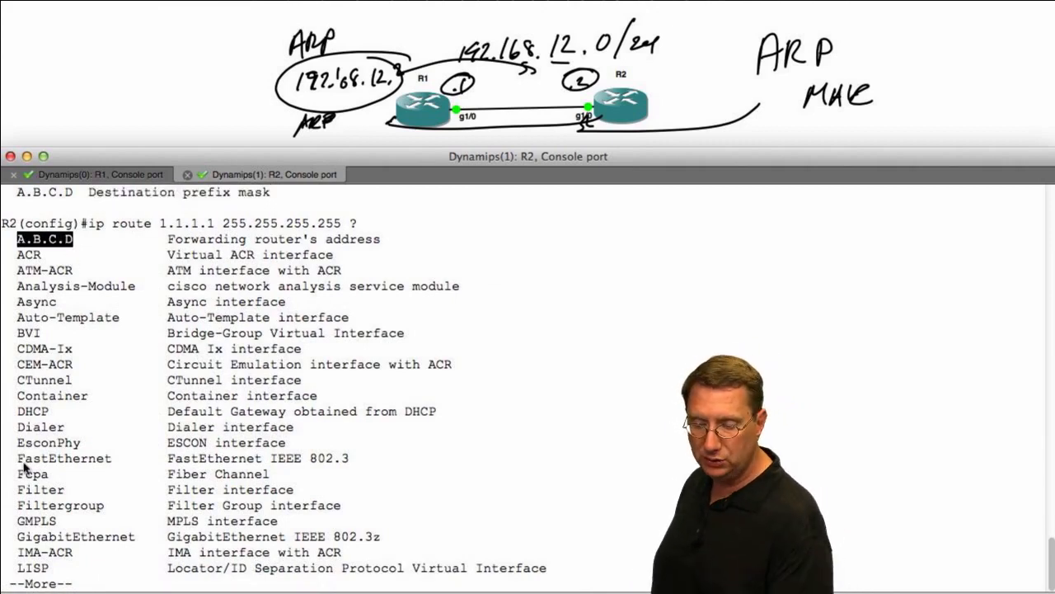
drag(11, 458, 141, 480)
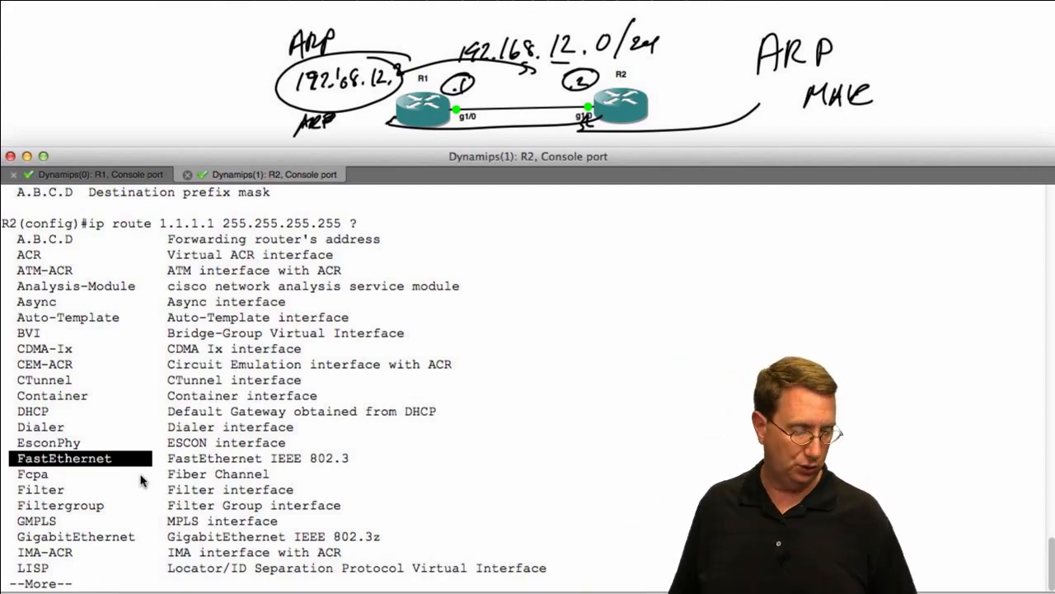
text(q)
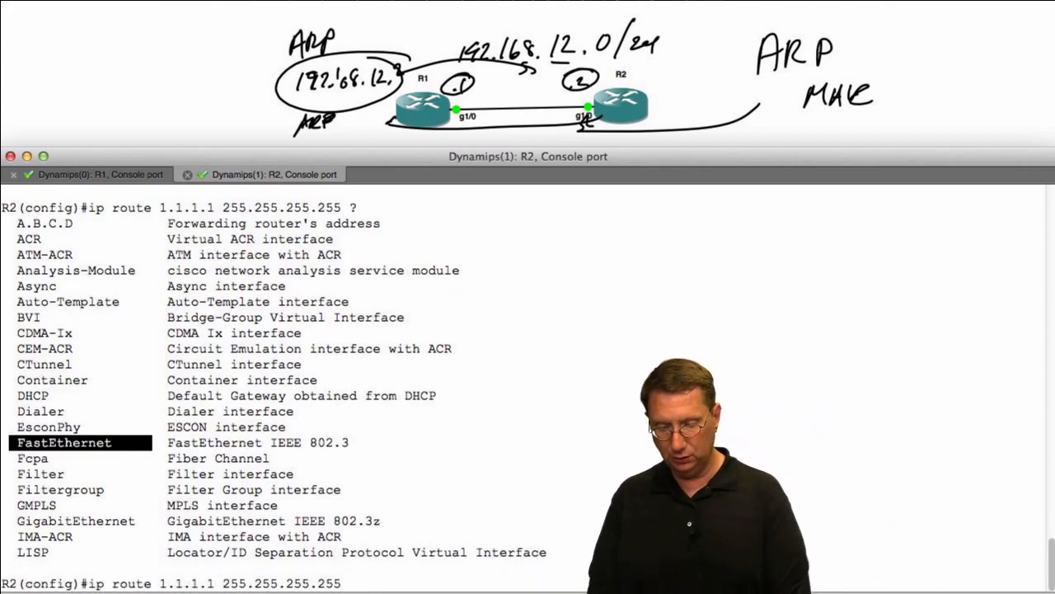
Complete R2's static route to 1.1.1.1 with next hop 192.168.12.1 and submit the command
text(10)
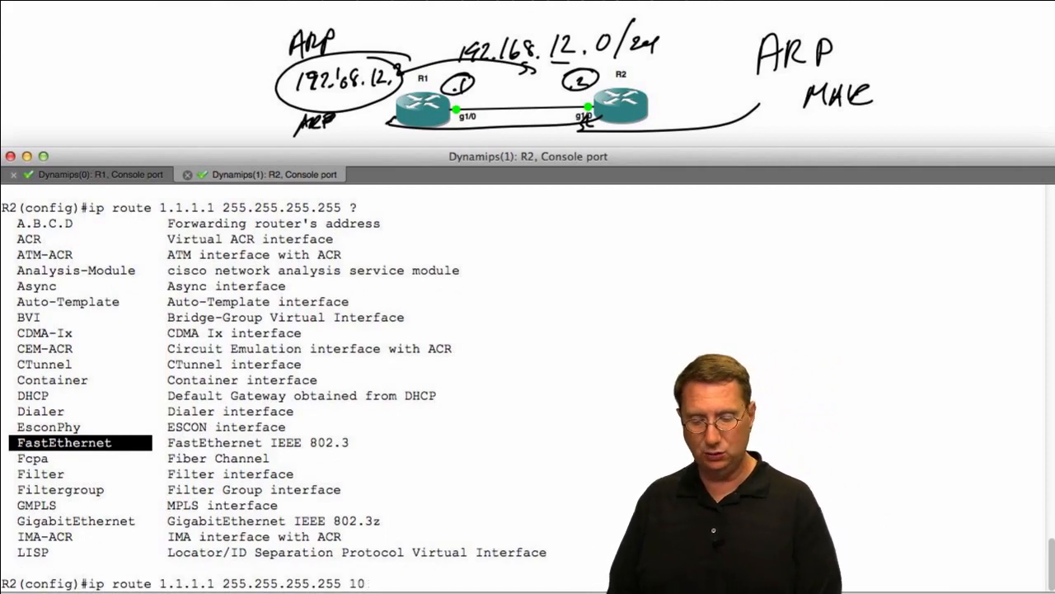
text(.2.16)
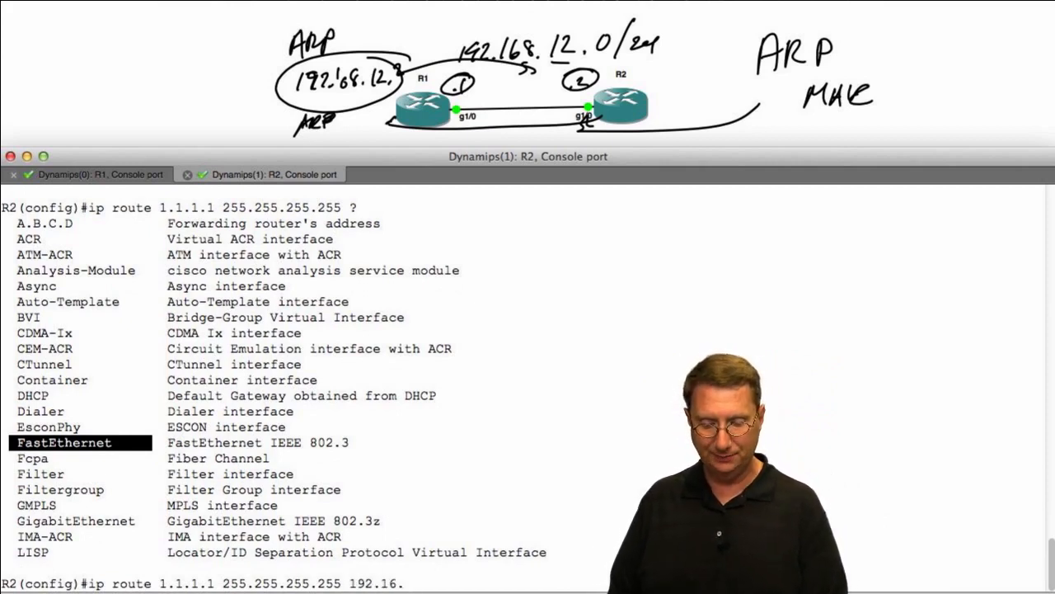
text(8.12)
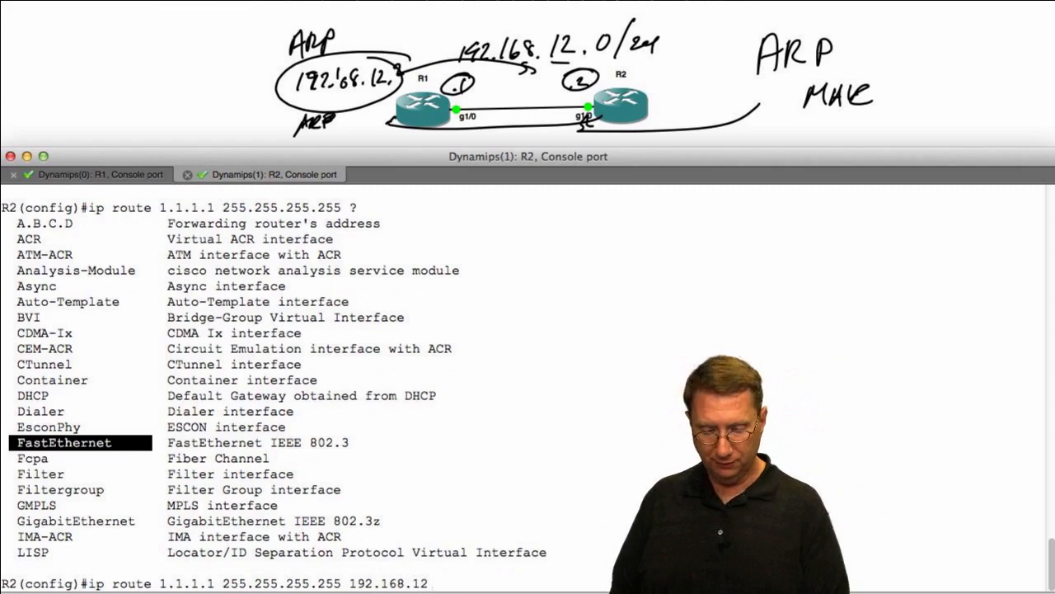
text(..)
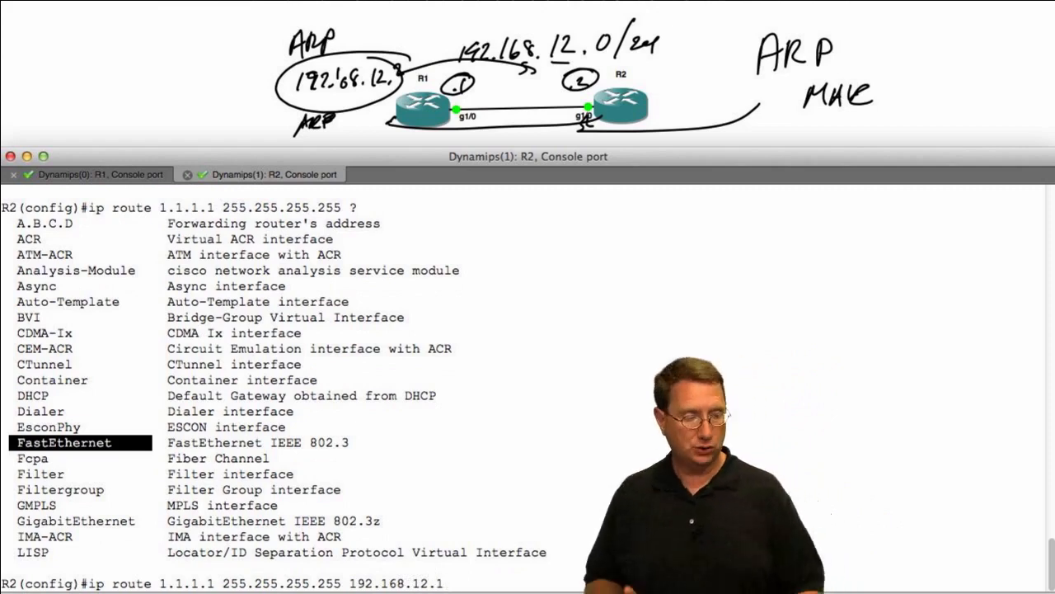
text(1)
key(Return)
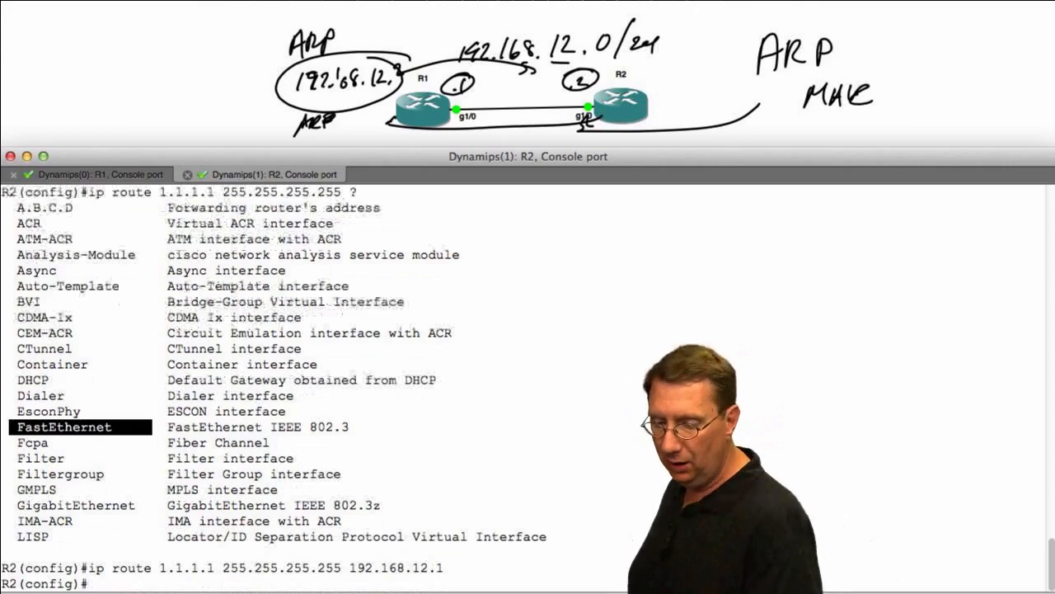
On the topology drawing, add a red arrow at R2 and a red line from R1, and write 1.1.1.1 beside R1
key(super+Tab)
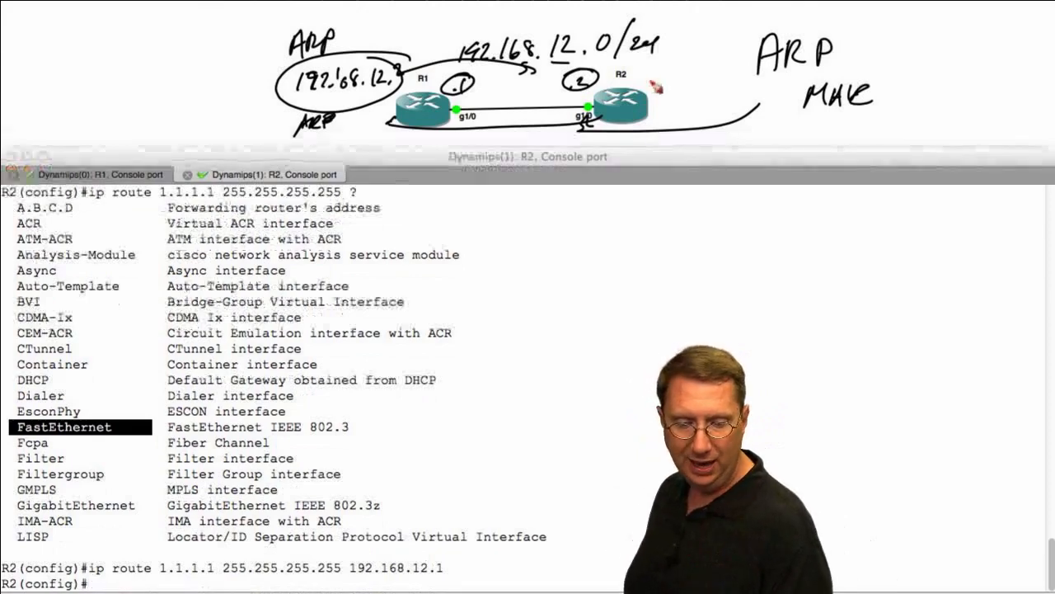
mouse_move(655, 88)
mouse_down()
mouse_move(666, 68)
mouse_move(650, 86)
mouse_up()
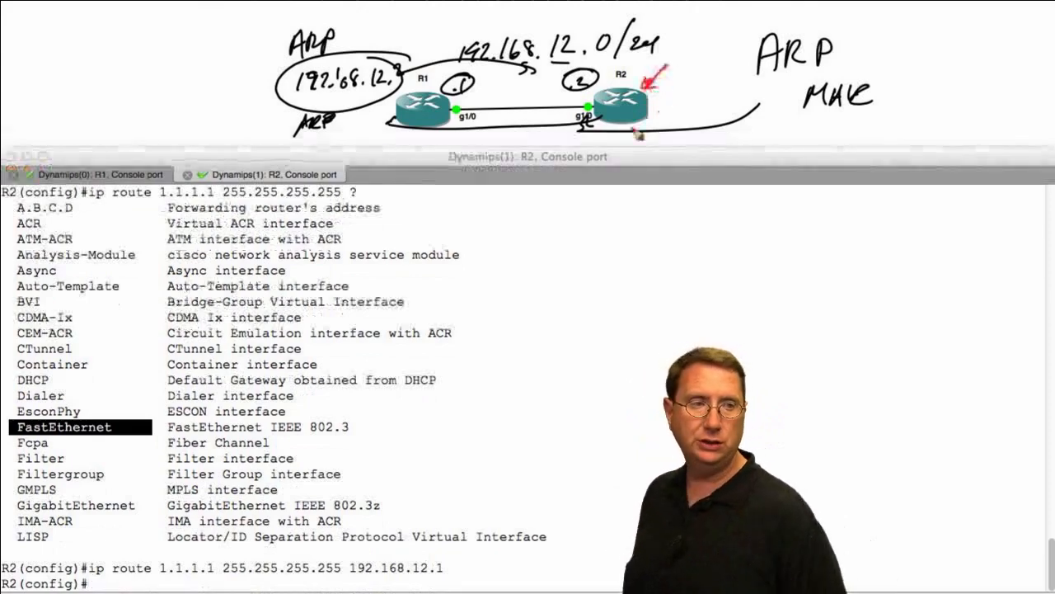
drag(397, 106, 363, 123)
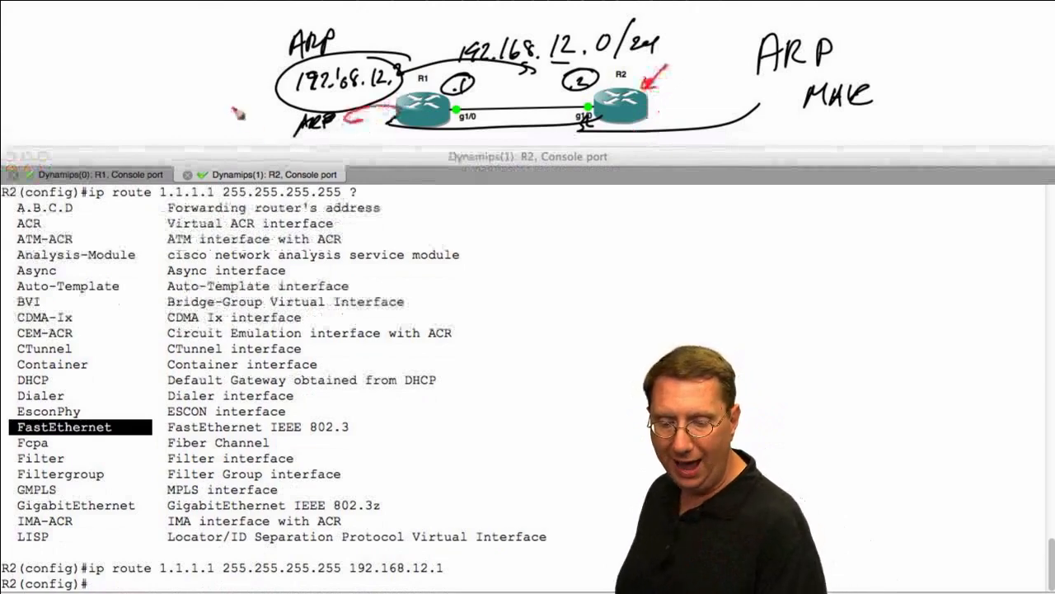
mouse_move(228, 104)
mouse_down()
mouse_move(239, 124)
mouse_move(269, 130)
mouse_up()
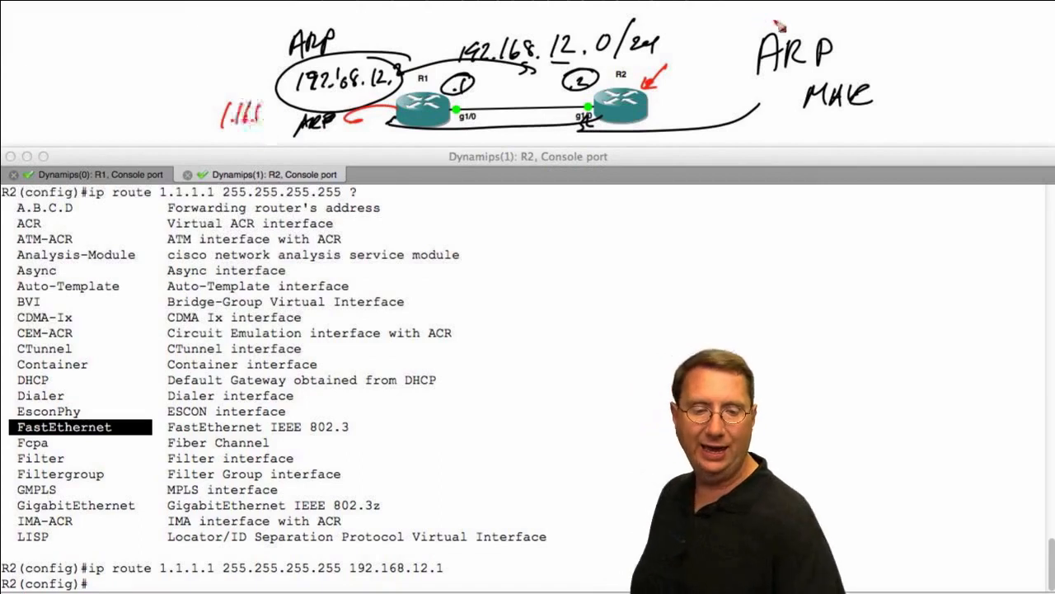
Write a red Route heading beside R2 with the destination 1.1.1.1/32 and the next-hop address 192.168.12.1 beneath it
mouse_move(700, 17)
mouse_down()
mouse_move(701, 35)
mouse_move(742, 28)
mouse_up()
drag(747, 13, 749, 32)
drag(742, 22, 756, 20)
mouse_move(697, 71)
mouse_down()
mouse_move(706, 84)
mouse_move(782, 83)
mouse_up()
mouse_move(842, 62)
mouse_down()
mouse_move(836, 76)
mouse_move(871, 80)
mouse_move(894, 72)
mouse_move(856, 71)
mouse_move(933, 65)
mouse_move(910, 89)
mouse_up()
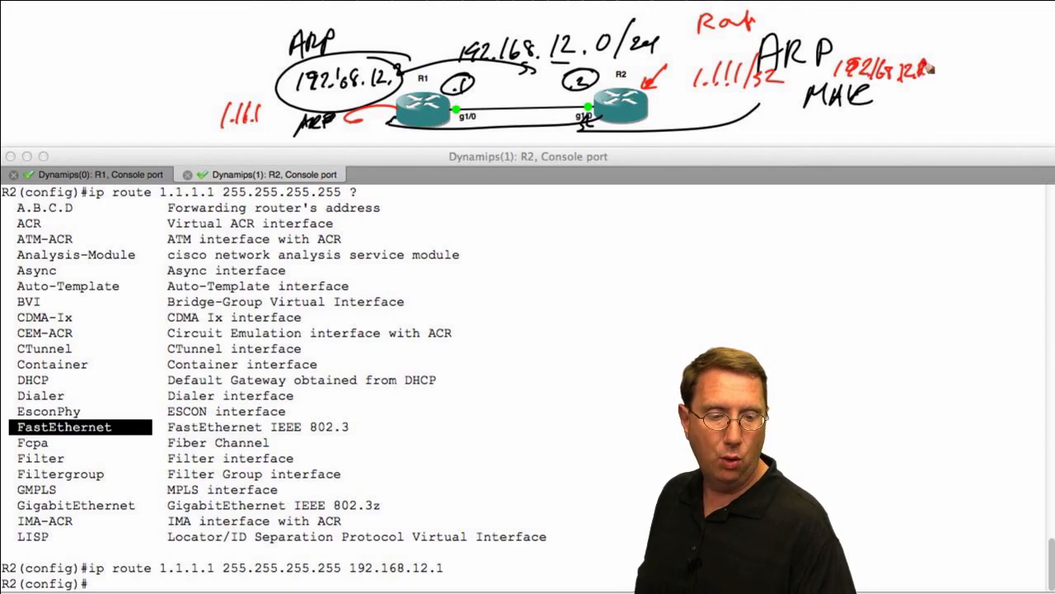
Draw the final 1 of the red next-hop address 192.168.12.1 beside R2 on the topology drawing
drag(924, 63, 923, 77)
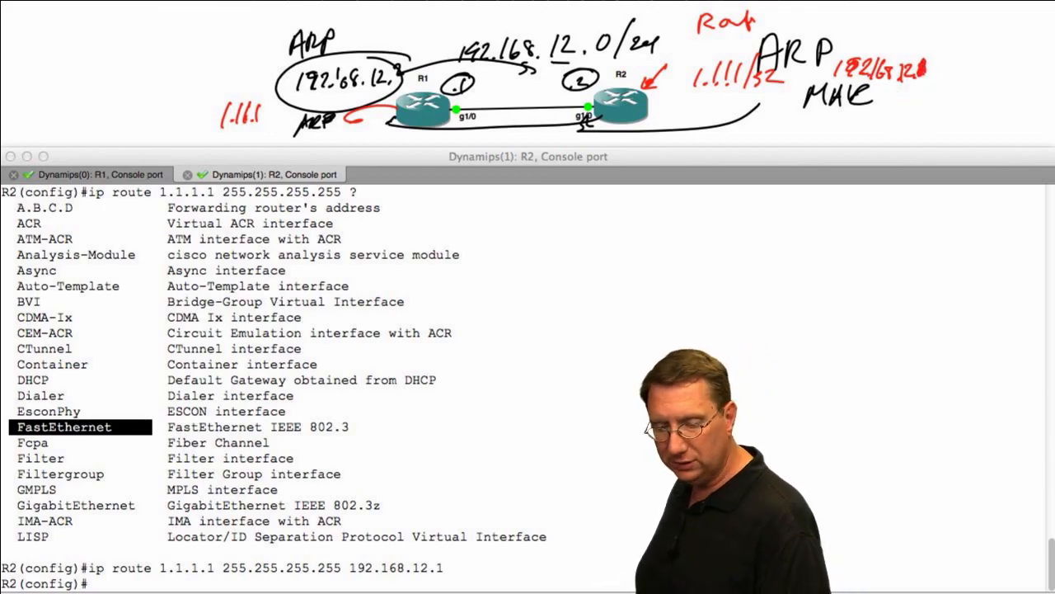
Display R2's full IP routing table from configuration mode with do sh ip route
click(546, 329)
text(d)
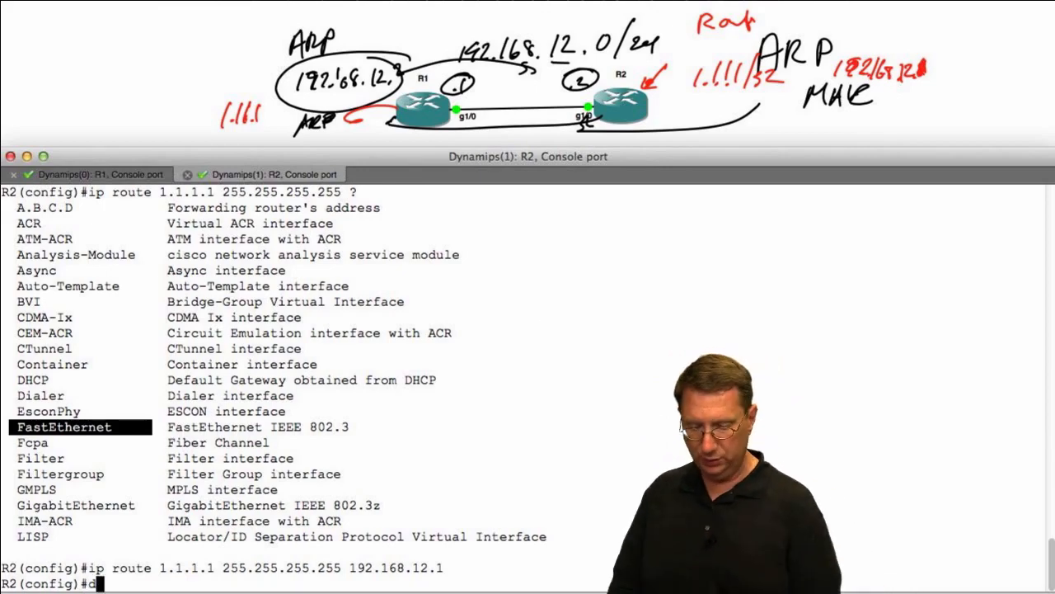
text(o ship)
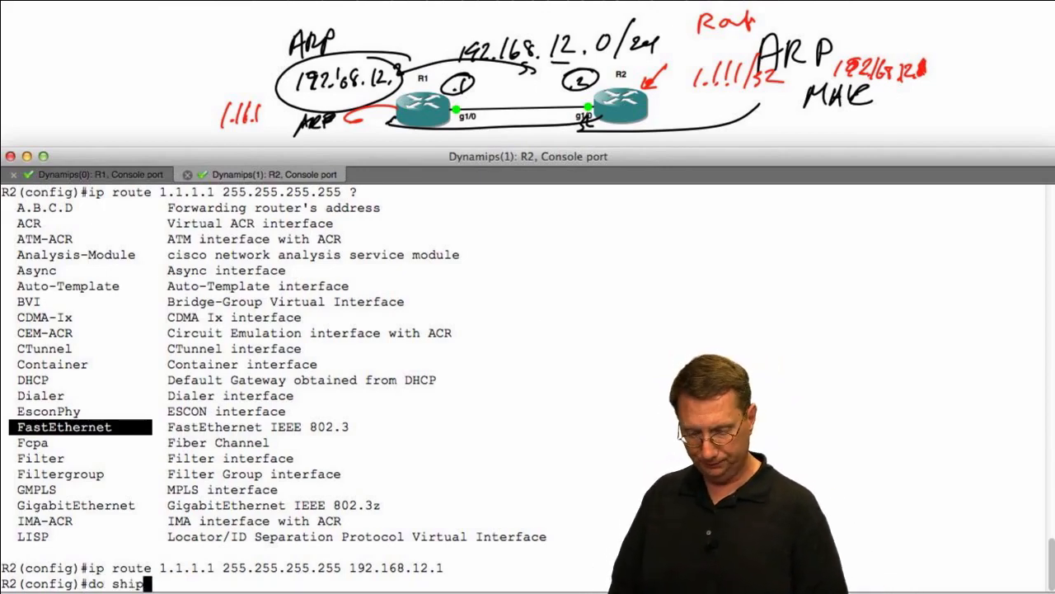
key(BackSpace)
key(BackSpace)
text(ip routre)
key(Return)
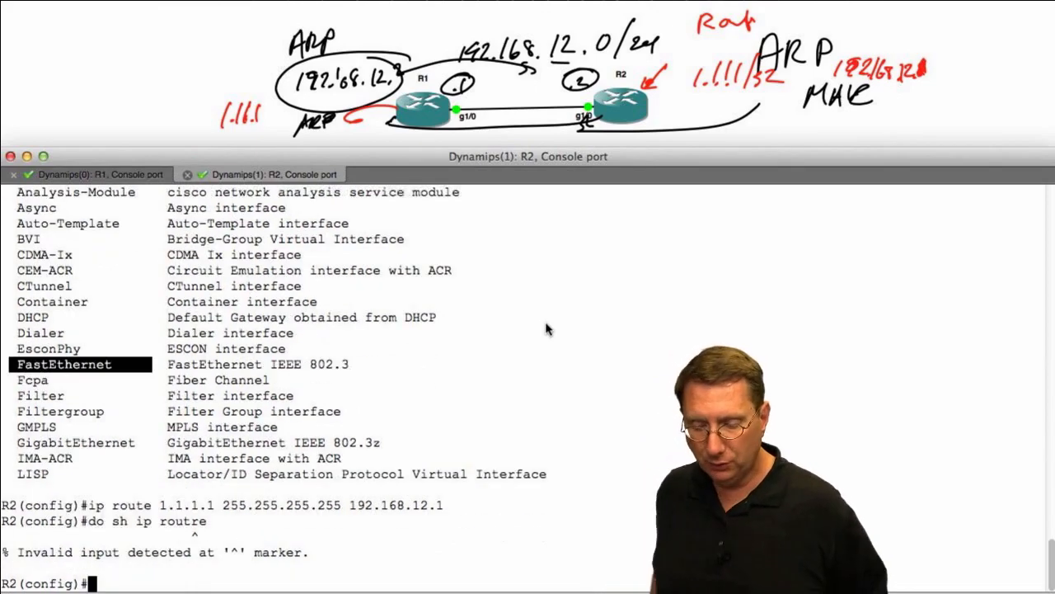
key(Up)
key(BackSpace)
key(BackSpace)
text(e)
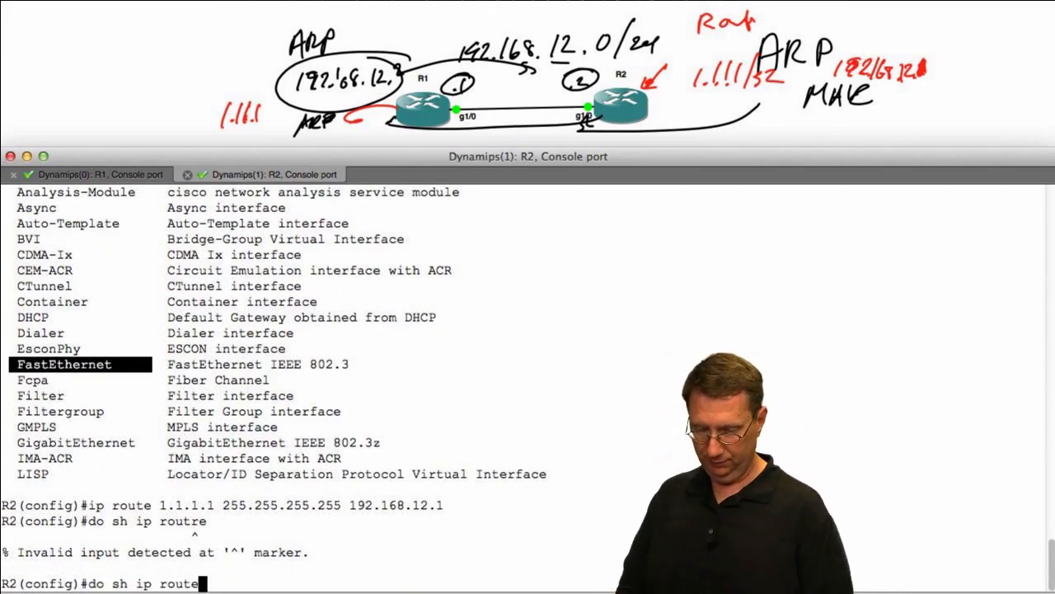
key(Return)
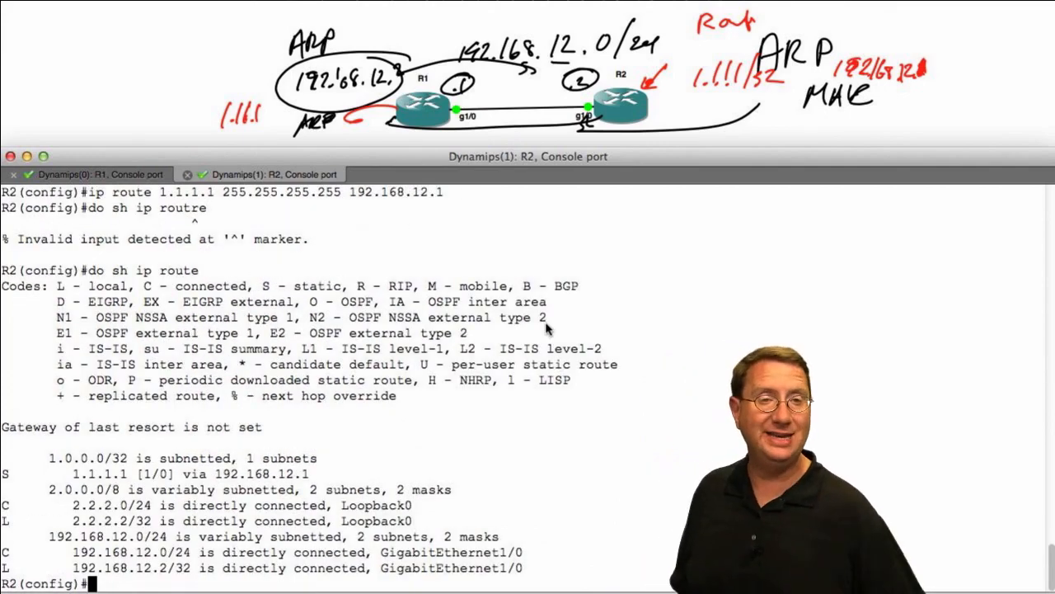
In the routing table, highlight the static route's S code, its destination 1.1.1.1, the /32 mask and the next hop 192.168.12.1
drag(3, 473, 13, 472)
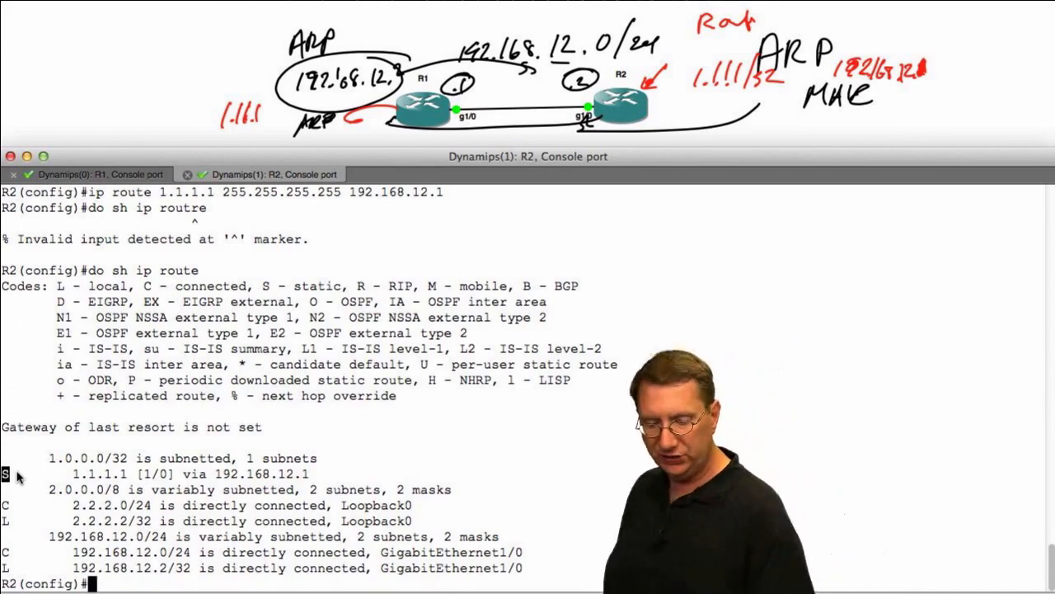
drag(73, 475, 132, 478)
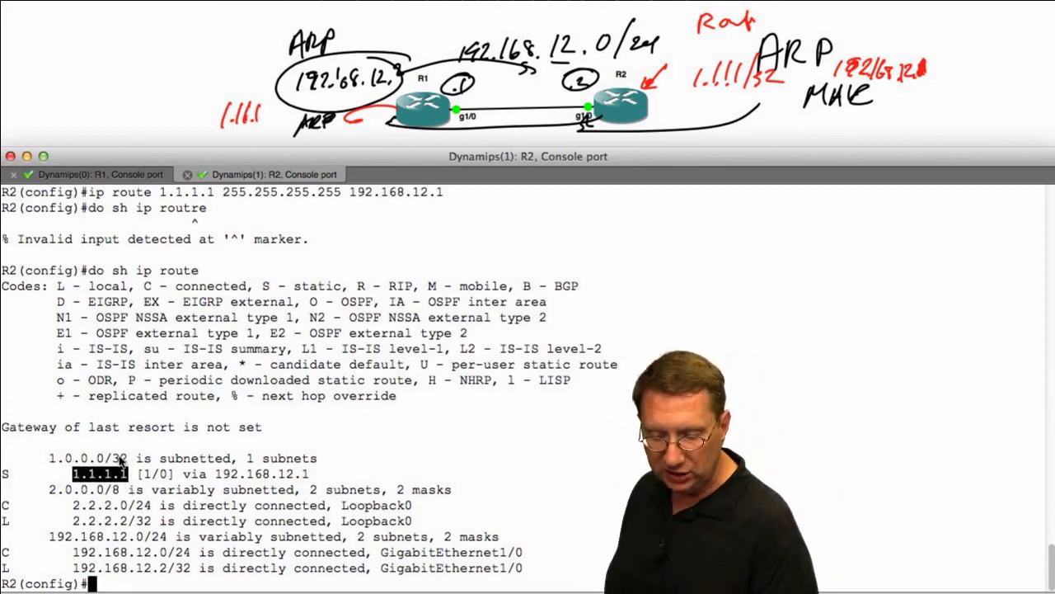
double_click(122, 459)
drag(215, 475, 310, 476)
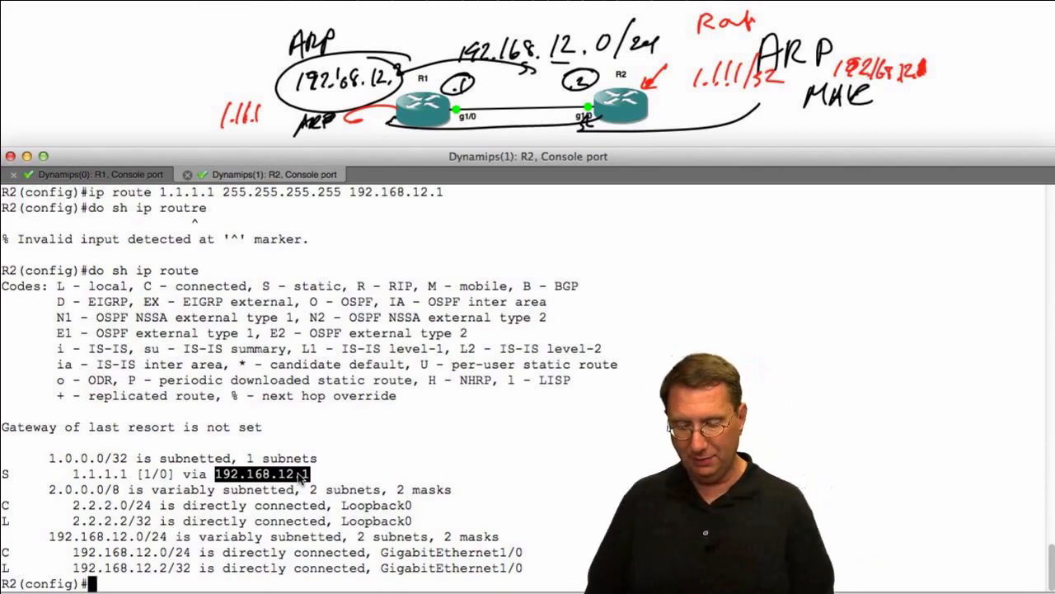
Show R2's detailed routing entry for 1.1.1.1 from configuration mode and highlight its next-hop address
text(do show ip route)
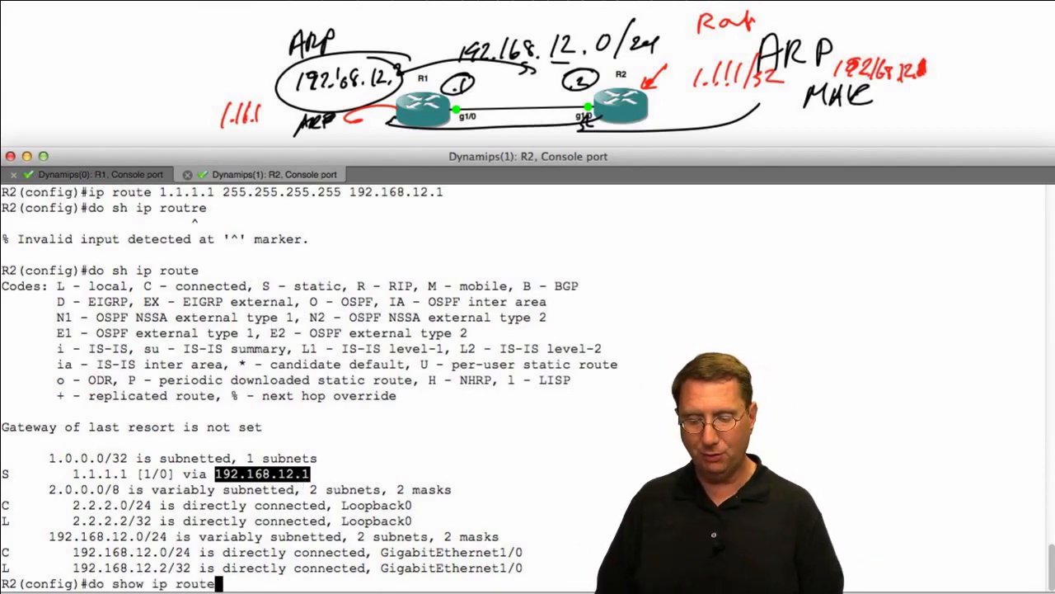
text( 1.1.1.1)
key(Return)
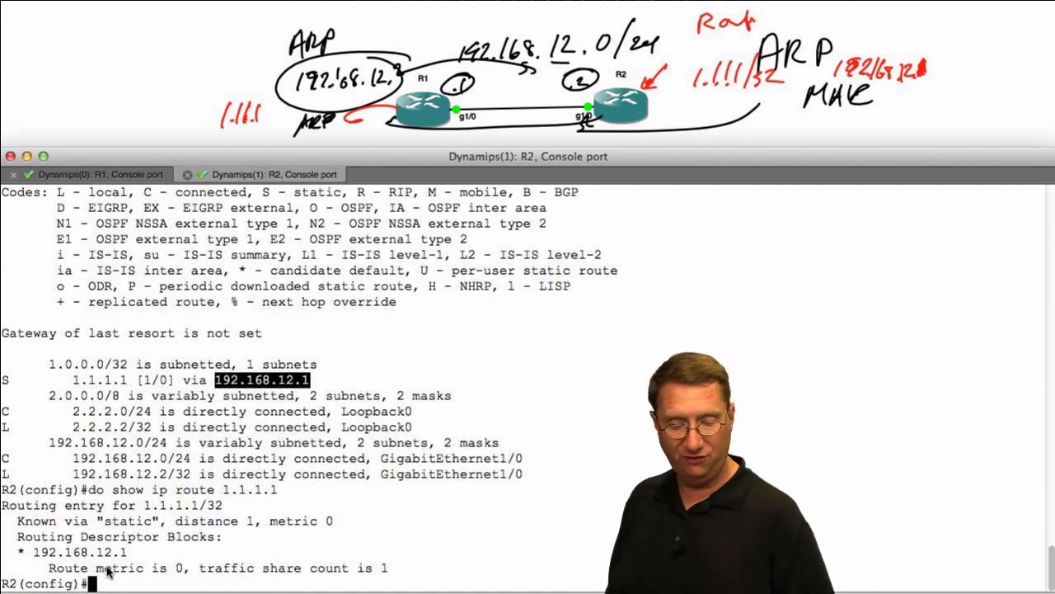
click(37, 553)
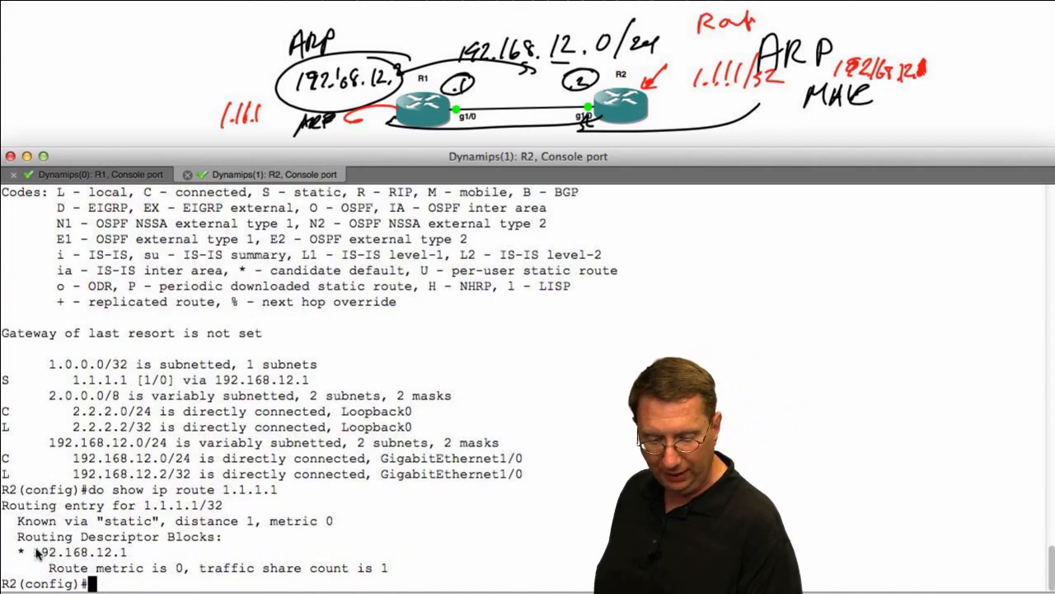
drag(37, 553, 129, 553)
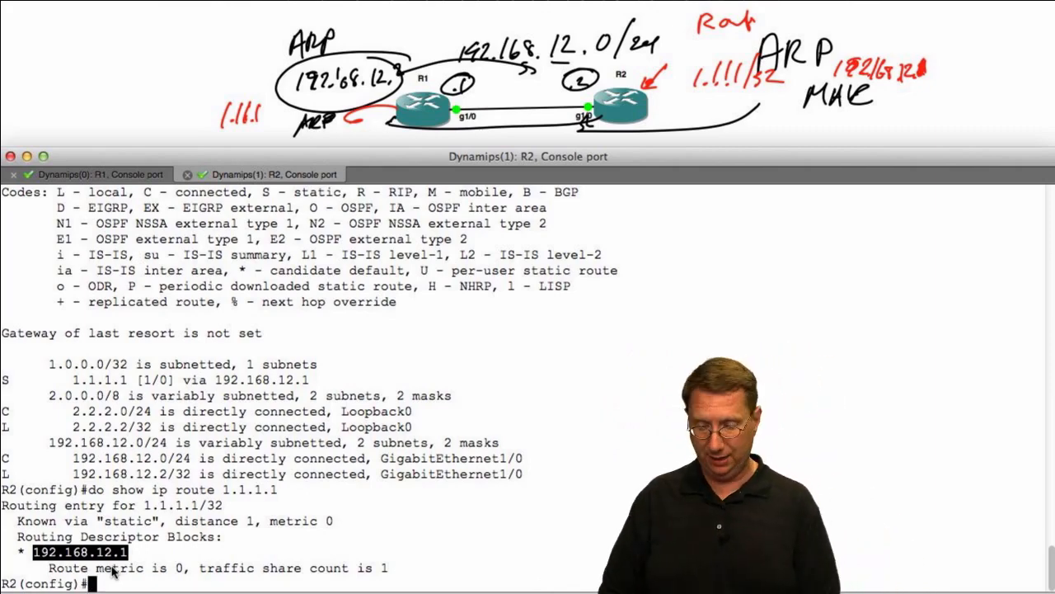
Show R2's routing entry for the next hop 192.168.12.1 and highlight the exit interface in the output
text(do sho)
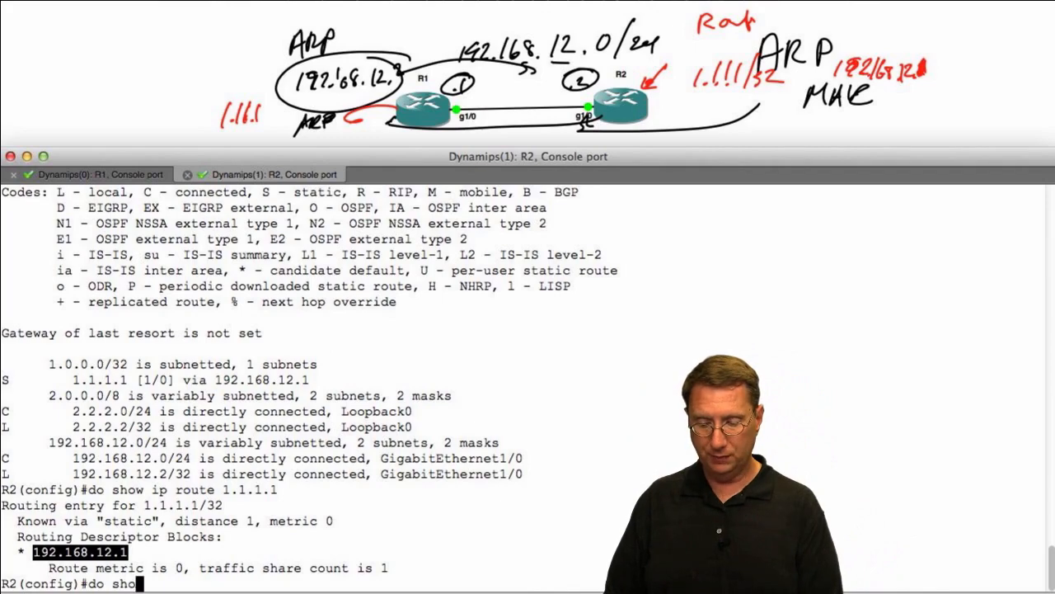
text(w ip route 182.)
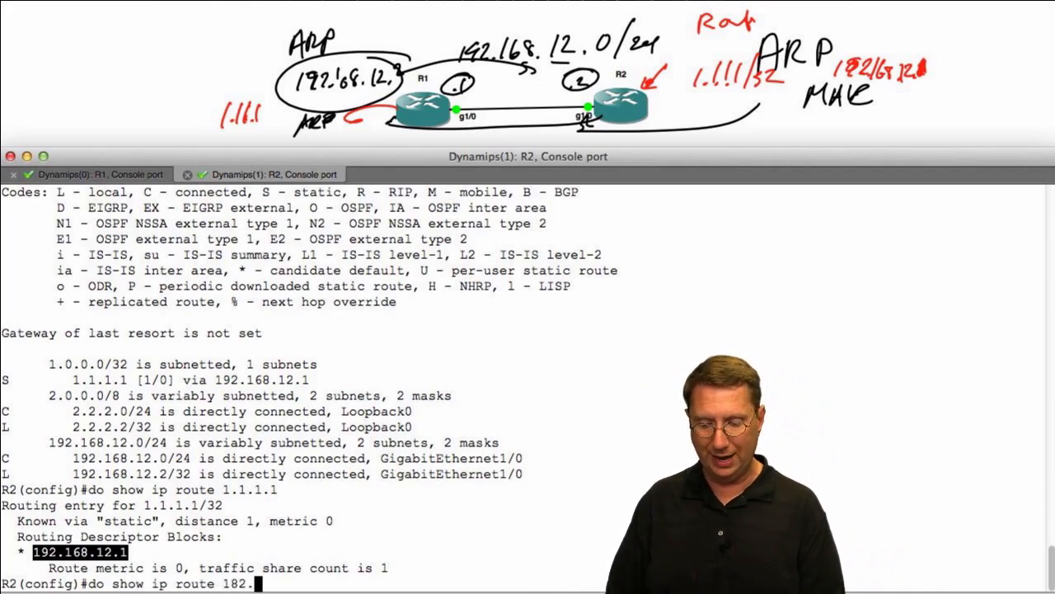
key(BackSpace)
key(BackSpace)
key(BackSpace)
text(92.16)
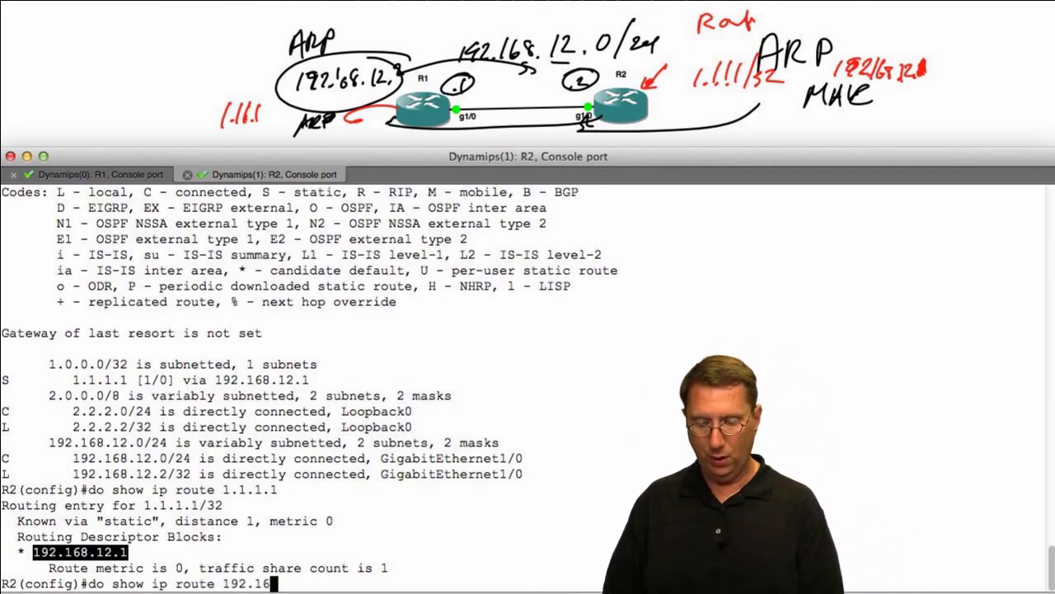
text(8.12.1)
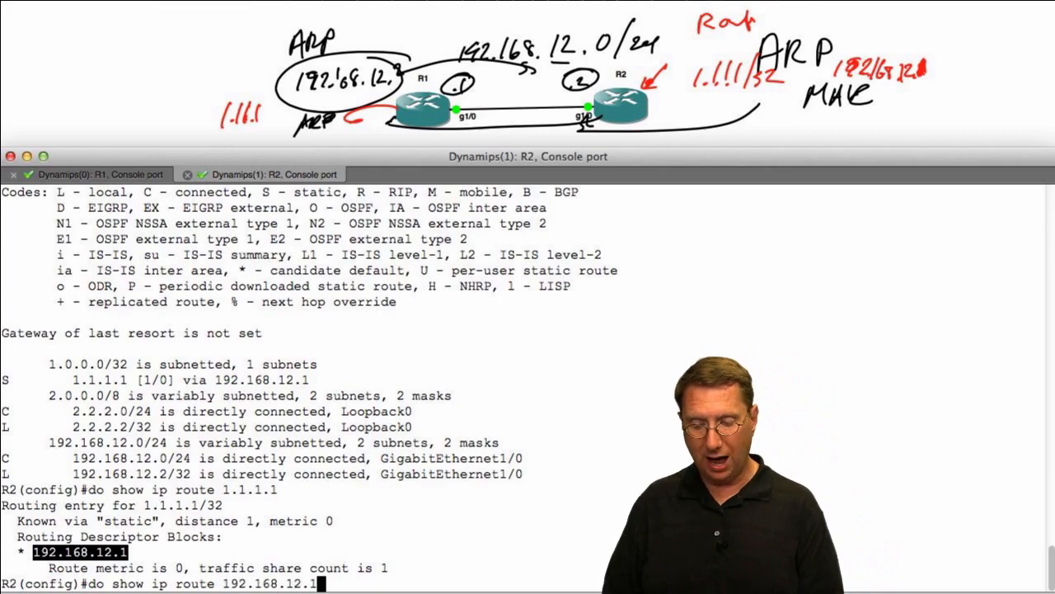
key(Return)
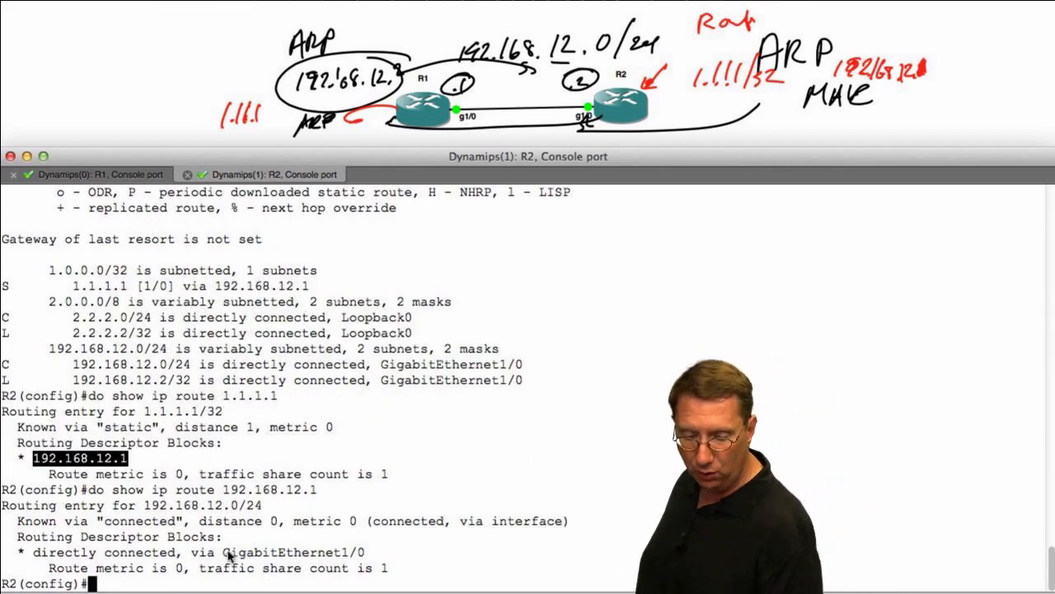
drag(217, 552, 363, 553)
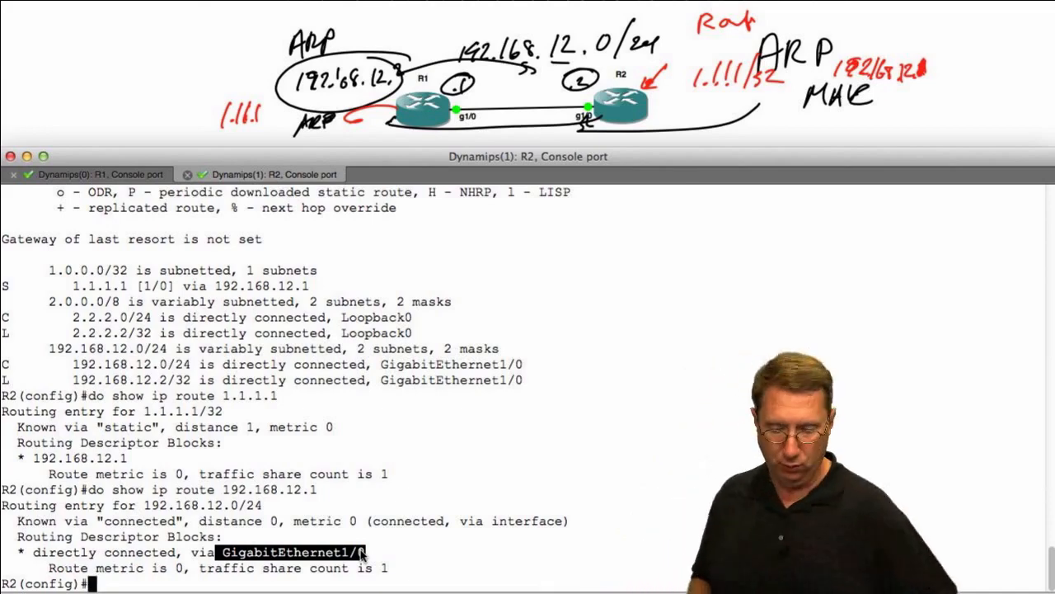
Exit R2's configuration mode to the privileged prompt with the end command
text(ends)
key(Return)
key(Return)
key(Return)
key(Return)
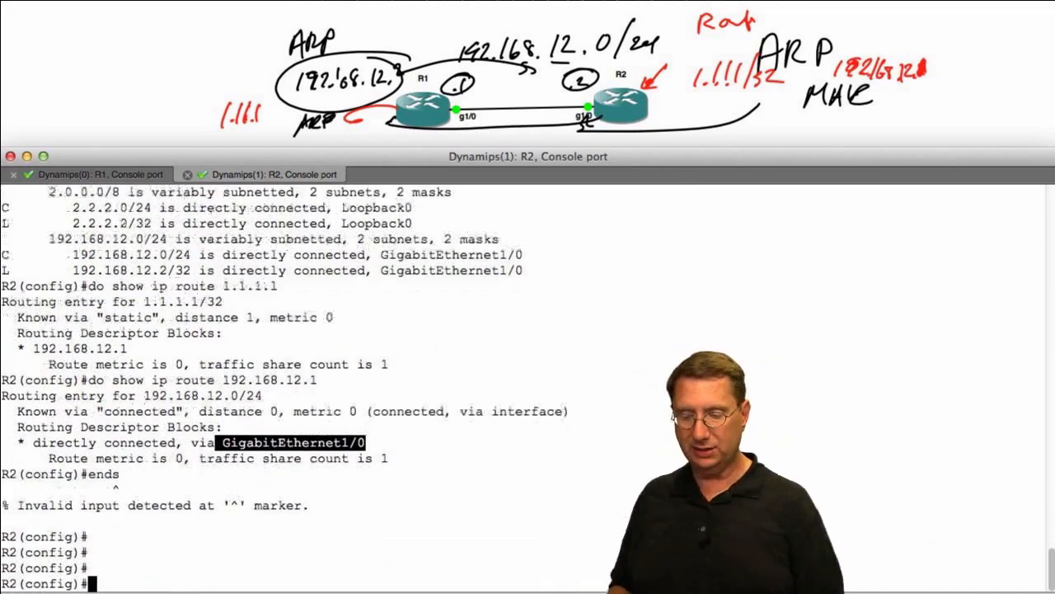
text(end)
key(Return)
key(Return)
key(Return)
Ping R1's loopback address 1.1.1.1 from R2
text(pi)
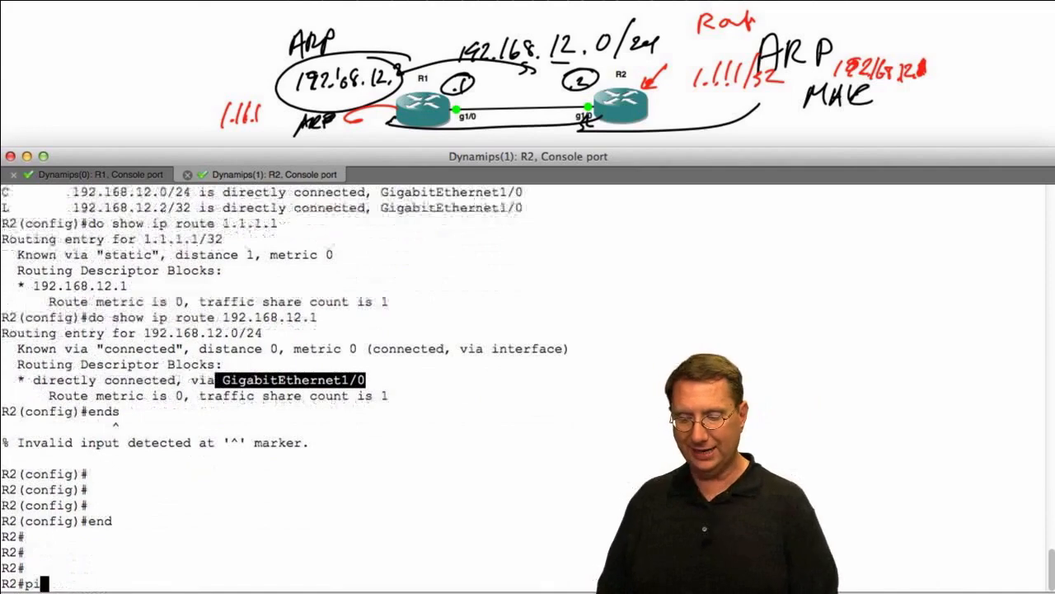
text(ng 1.1.1.1)
key(Return)
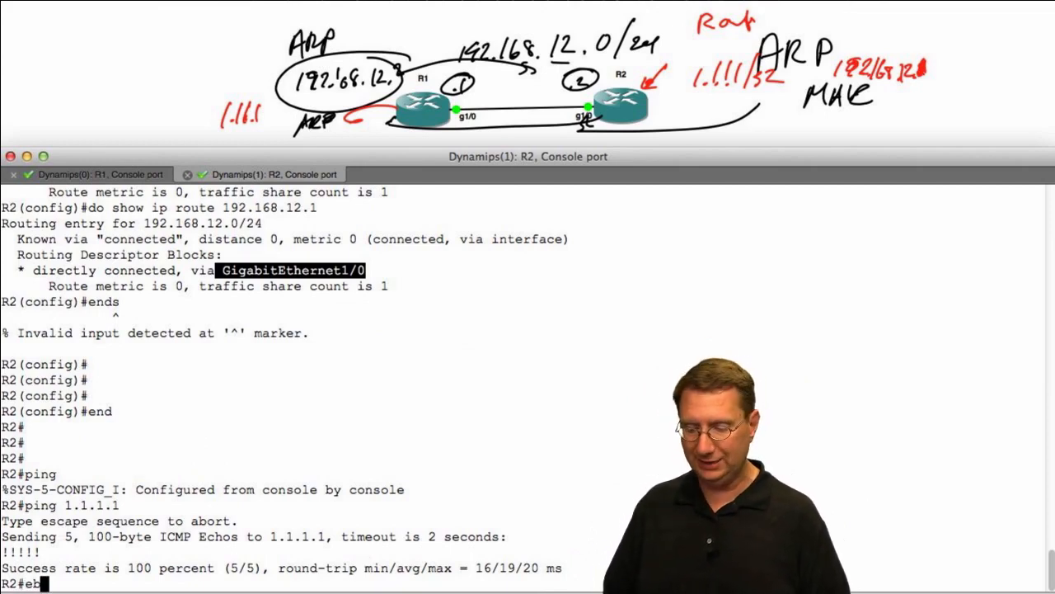
Enable detailed IP packet debugging on R2 with debug ip packet detail
text(bug )
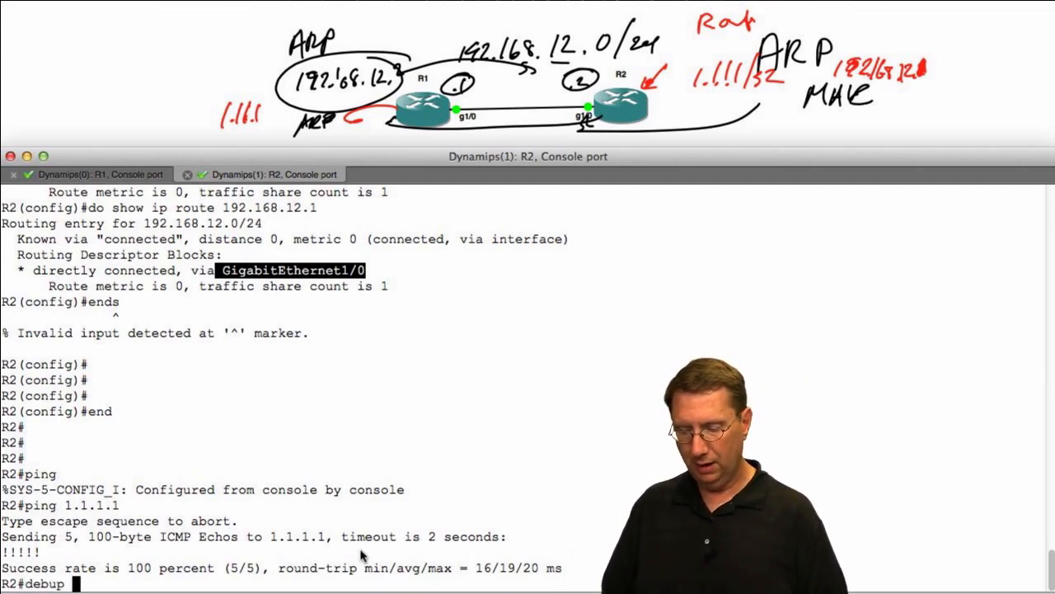
text(ip pack)
key(Tab)
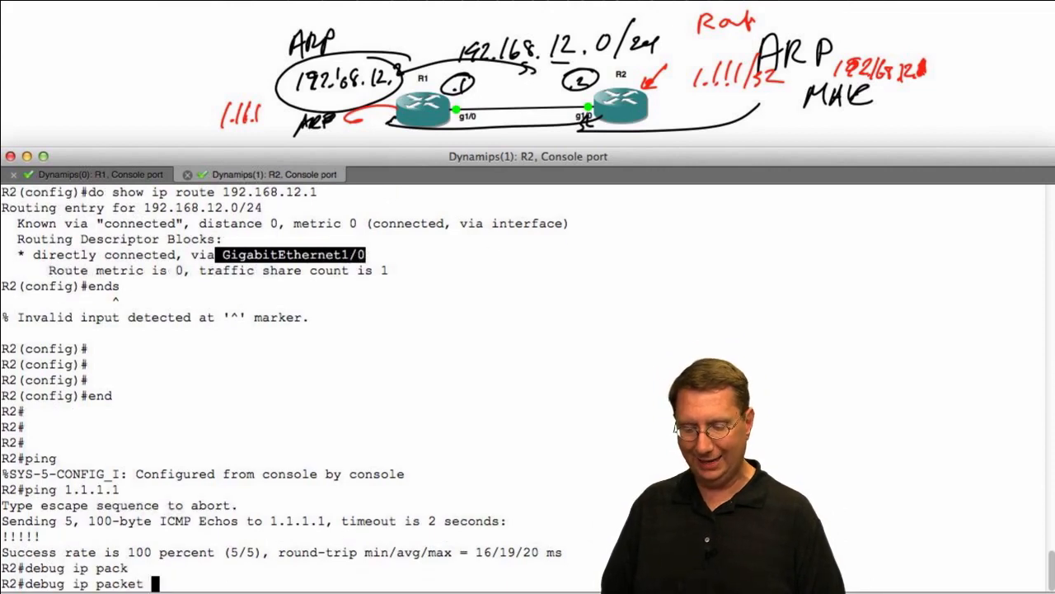
text(de)
key(Tab)
key(Return)
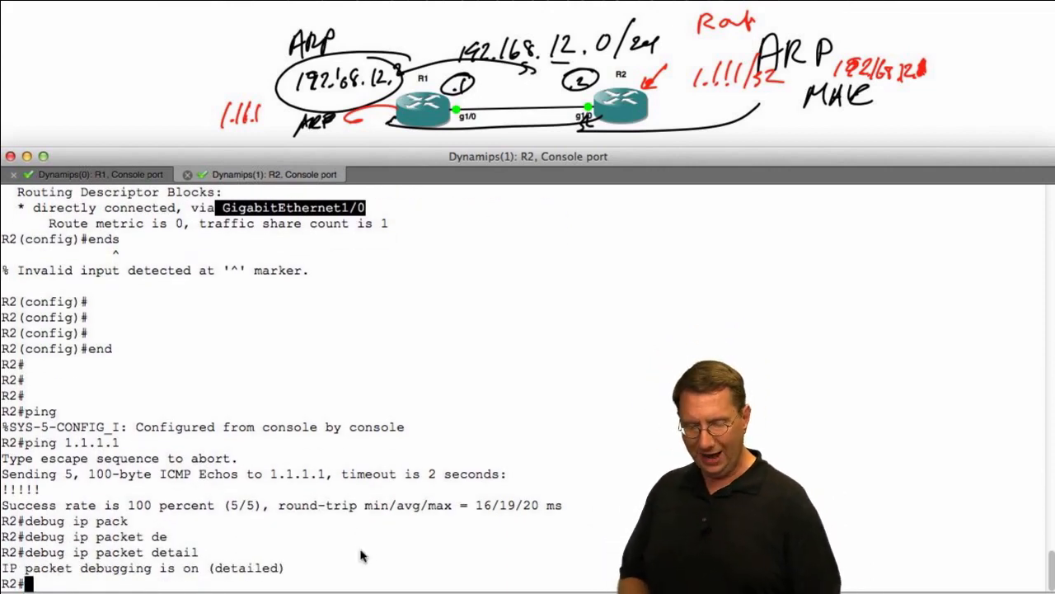
Ping 1.1.1.1 from R2 with a repeat count of 1 to generate debug output for a single packet
key(Up)
key(Up)
text(re)
key(Tab)
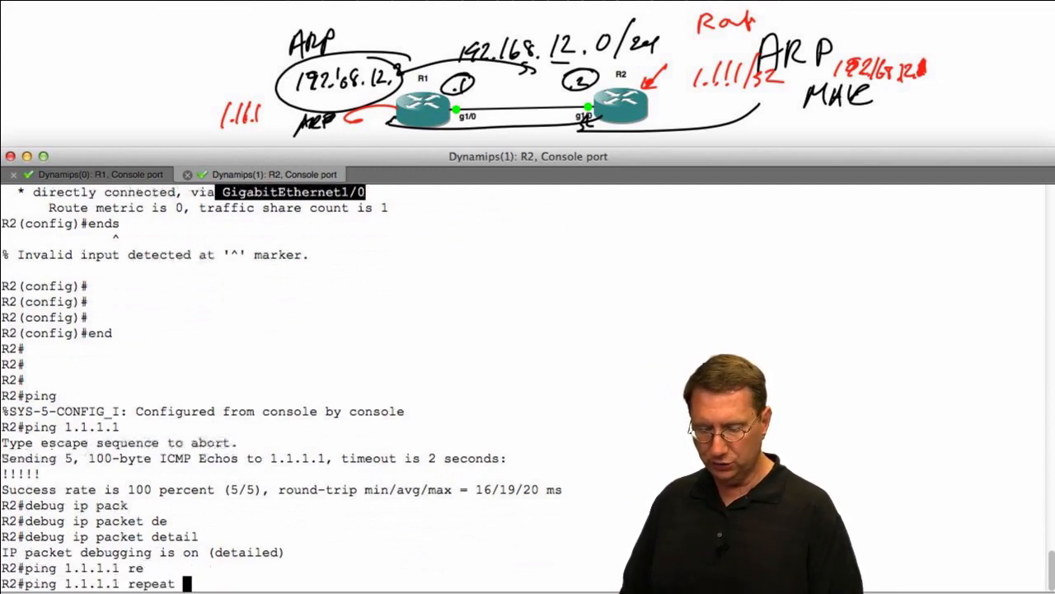
text(1)
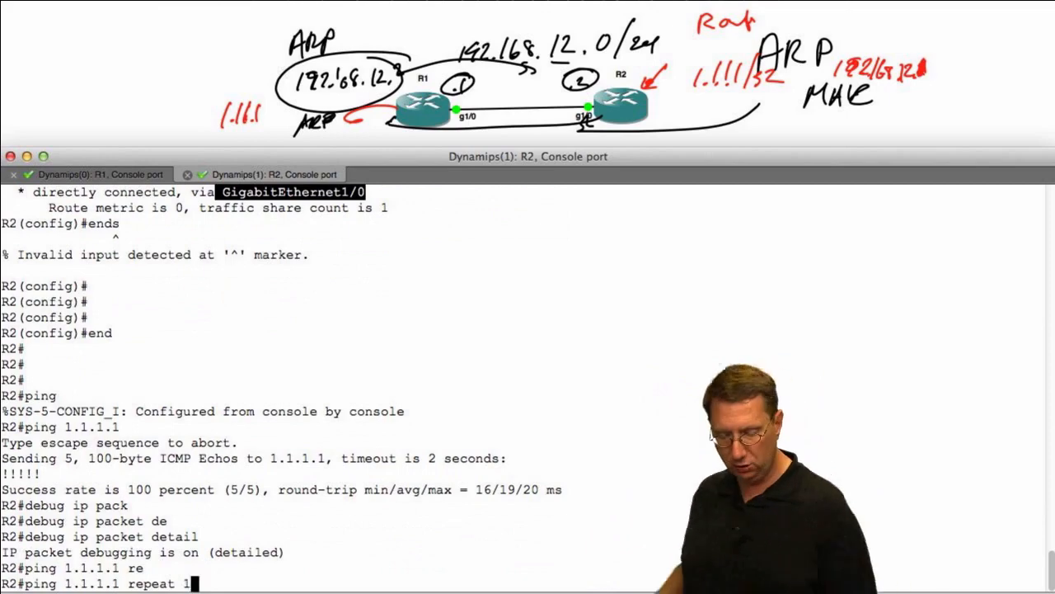
key(Return)
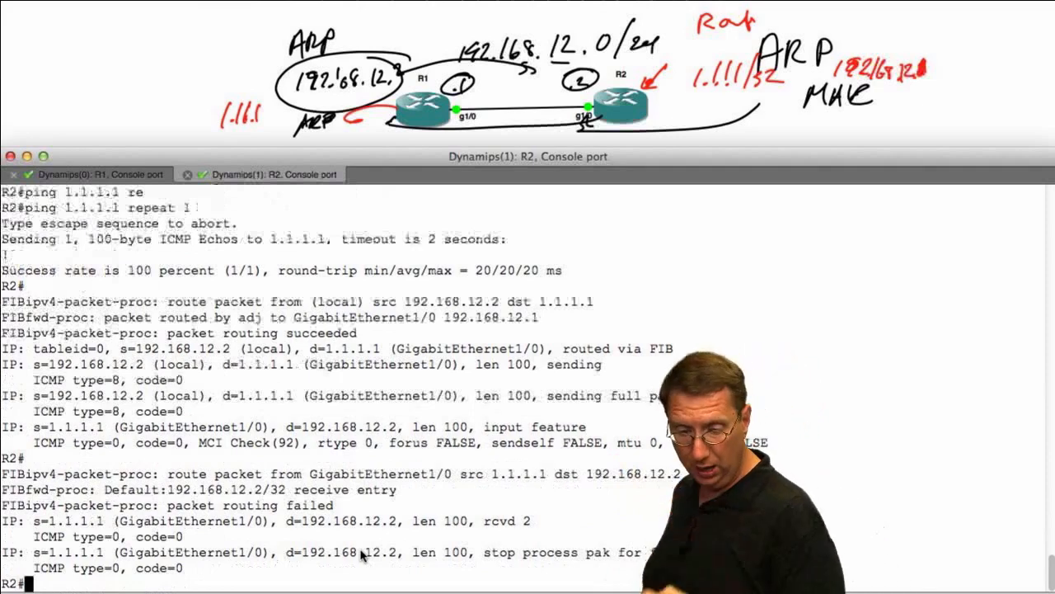
In the first debug line, highlight the route packet from text, the source 192.168.12.2 and the destination 1.1.1.1, then add blank prompt lines
drag(167, 302, 303, 303)
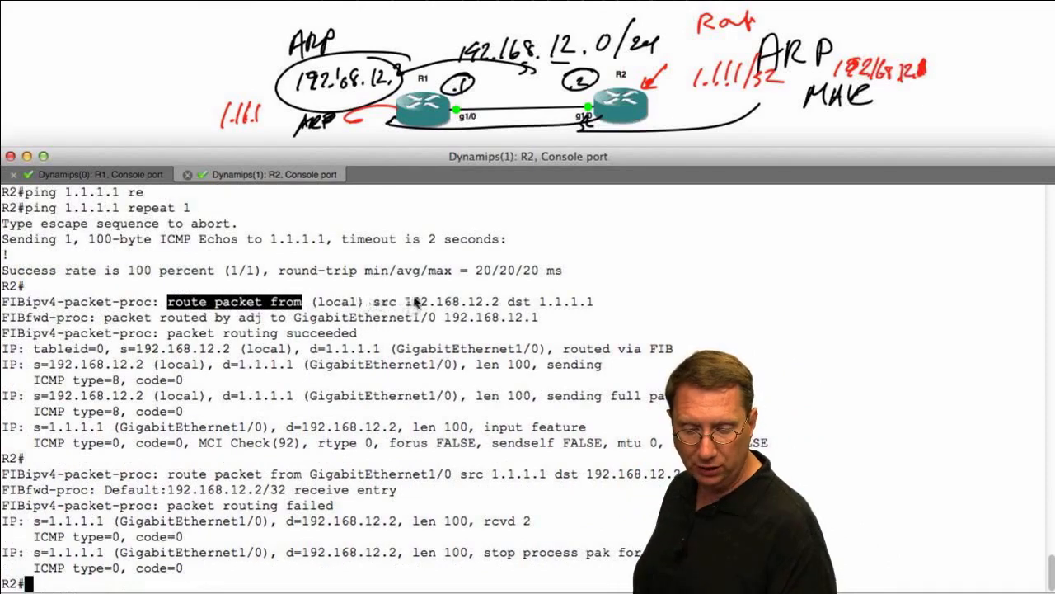
drag(406, 302, 491, 305)
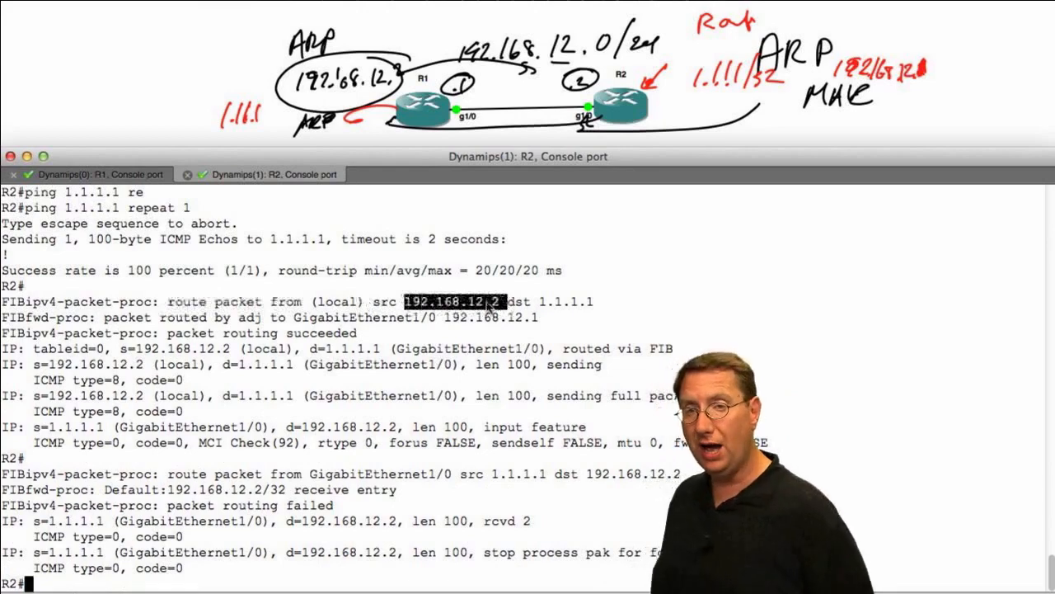
drag(539, 303, 603, 306)
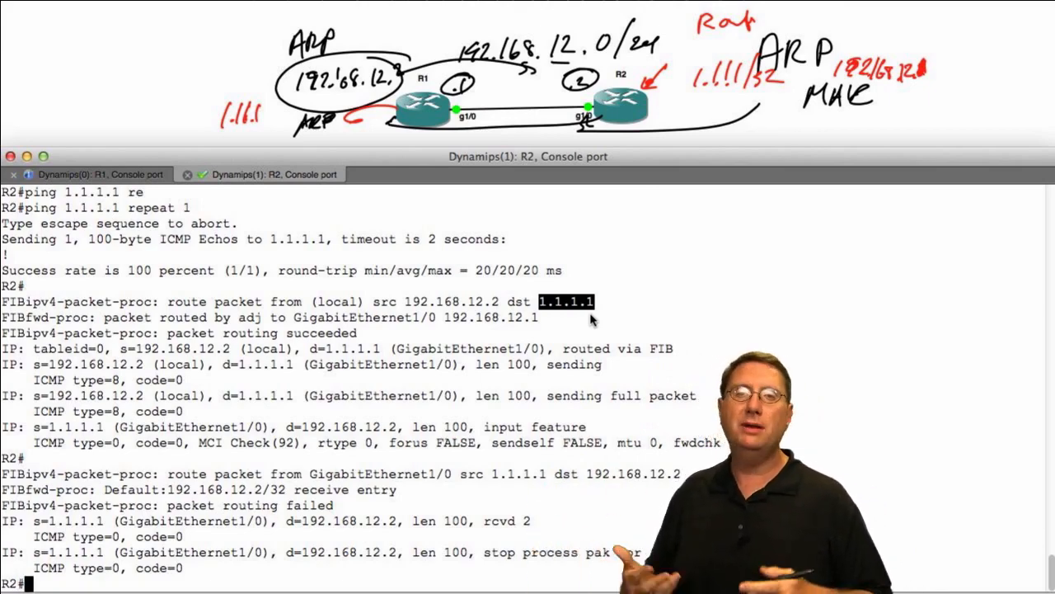
click(528, 317)
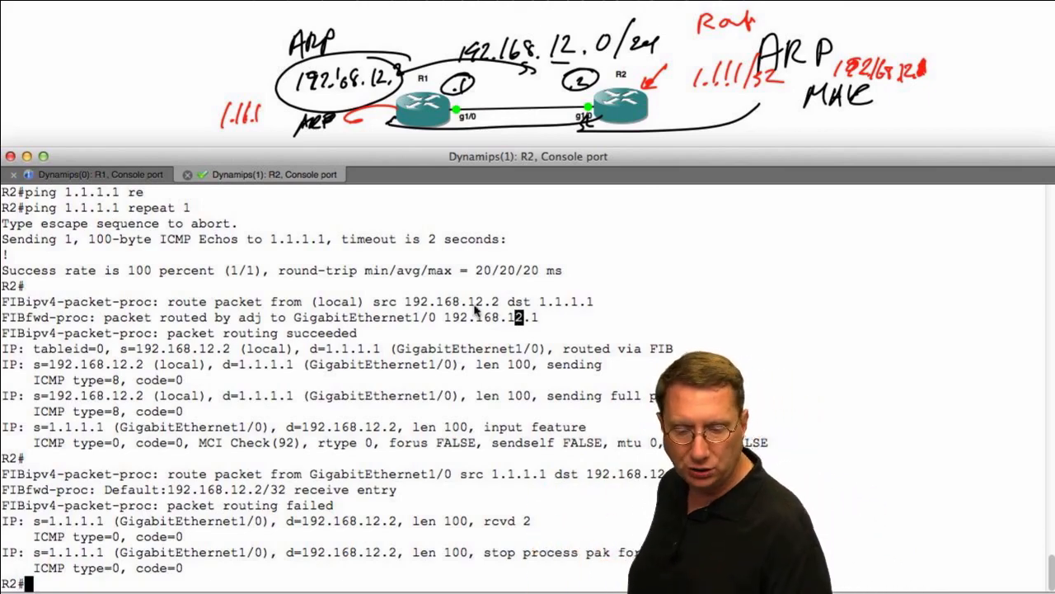
drag(412, 302, 497, 307)
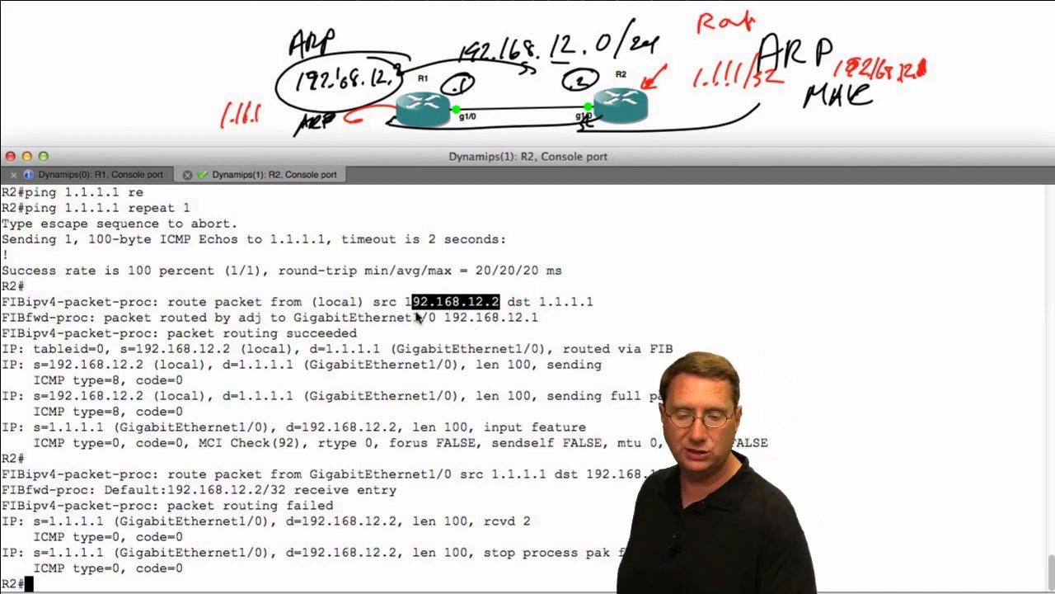
drag(404, 301, 500, 303)
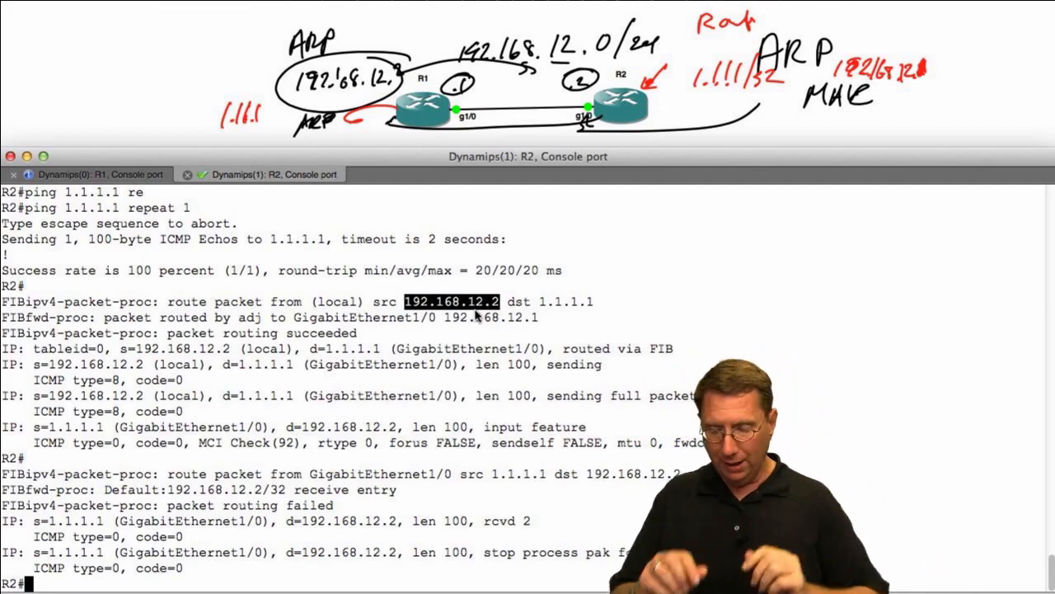
key(Return)
key(Return)
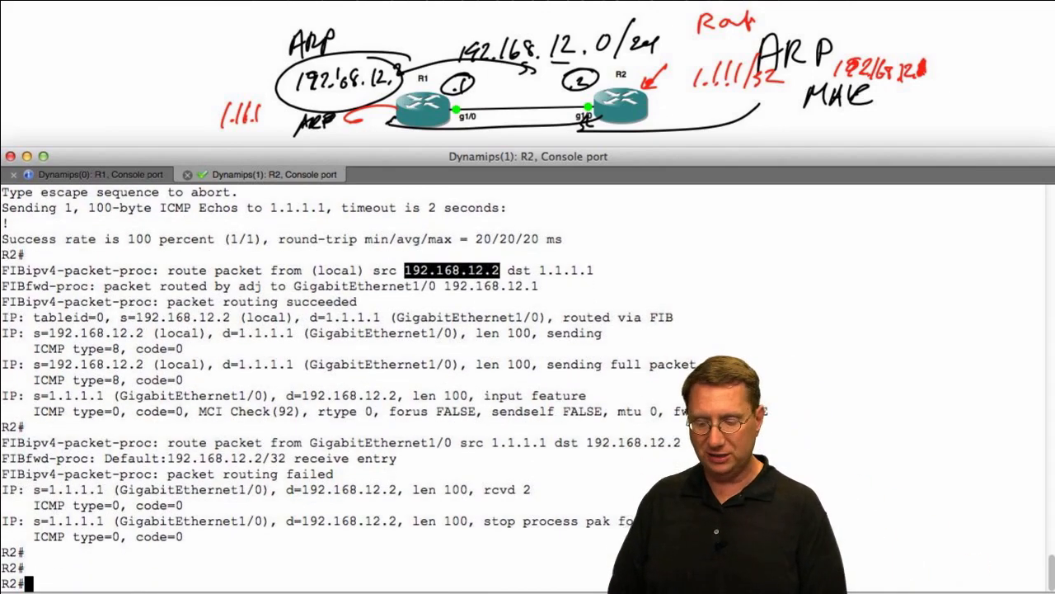
Ping 1.1.1.1 from R2 using Loopback 0 as the source, and highlight the success count in the result
text(pi)
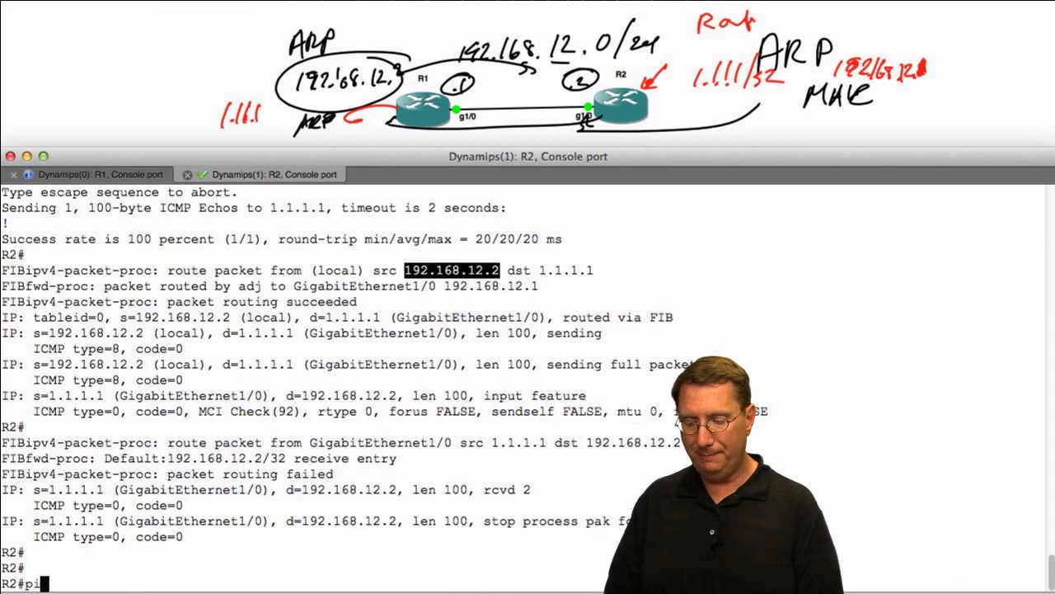
text(nt 2)
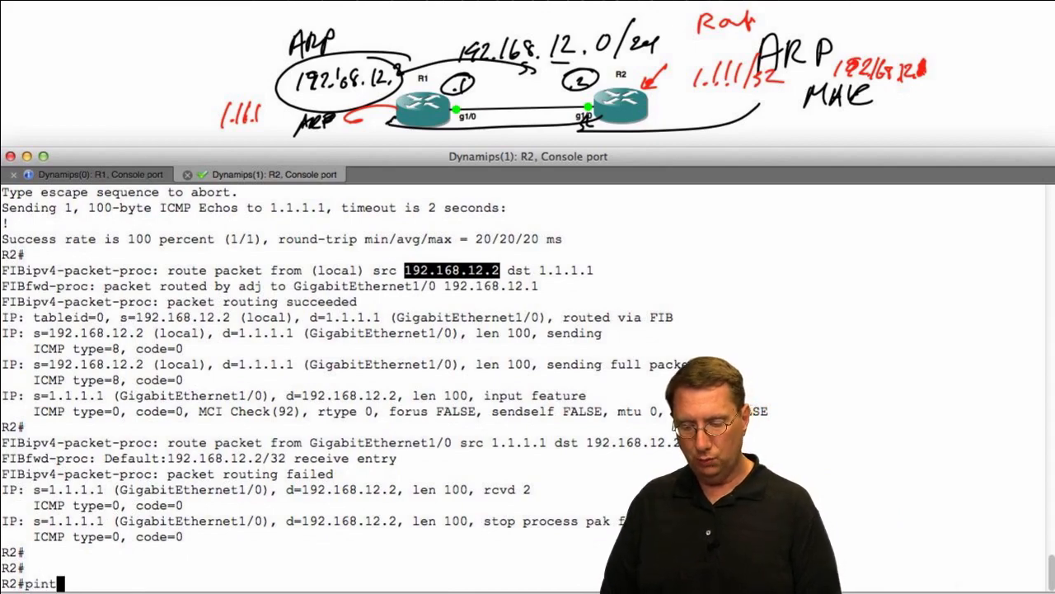
key(BackSpace)
text(g 1.1.1.1 s)
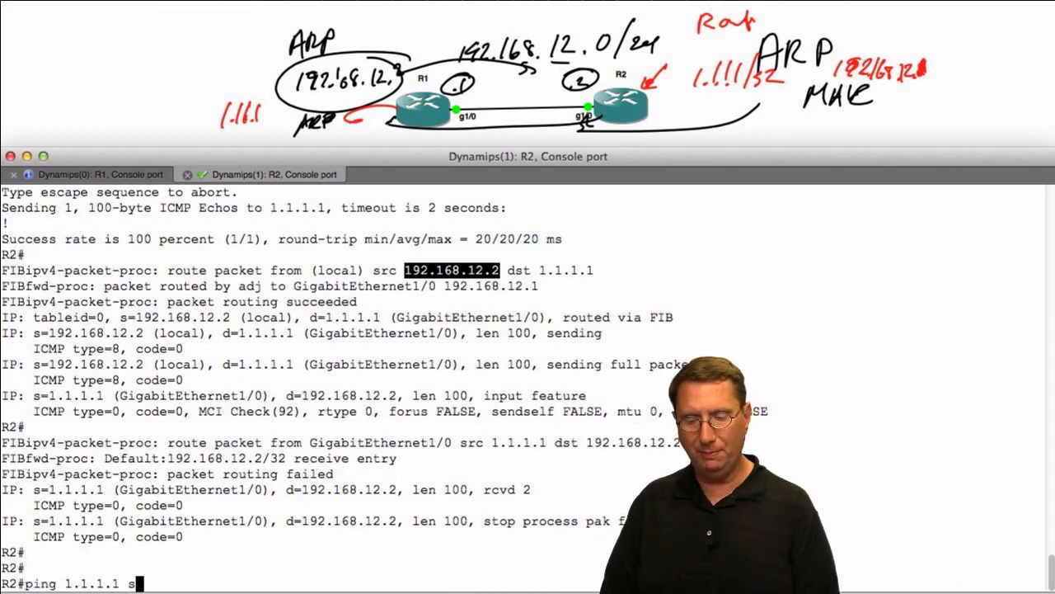
text(ou)
key(Tab)
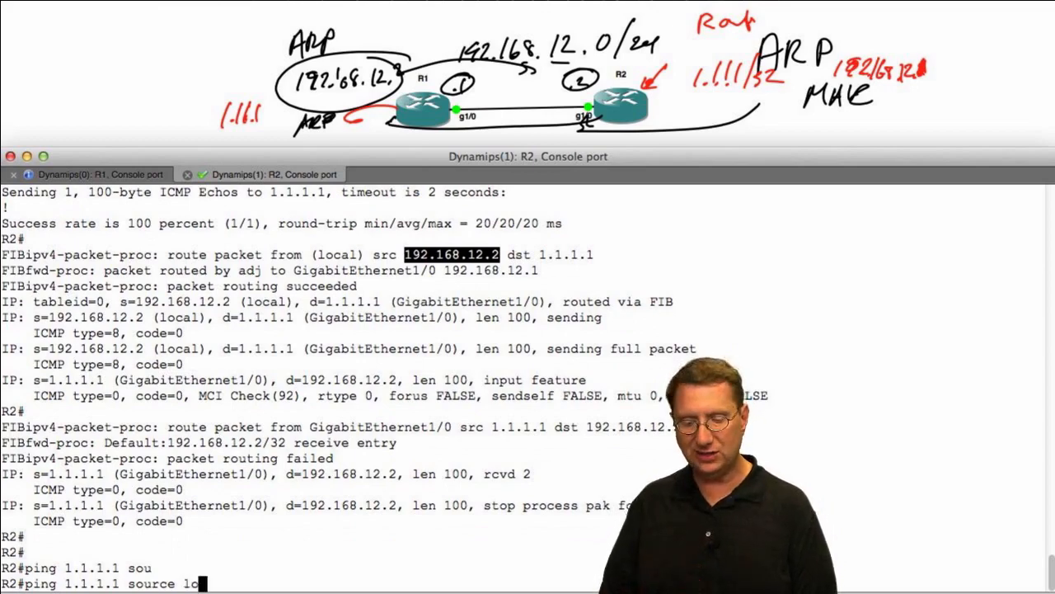
text(lo)
key(Tab)
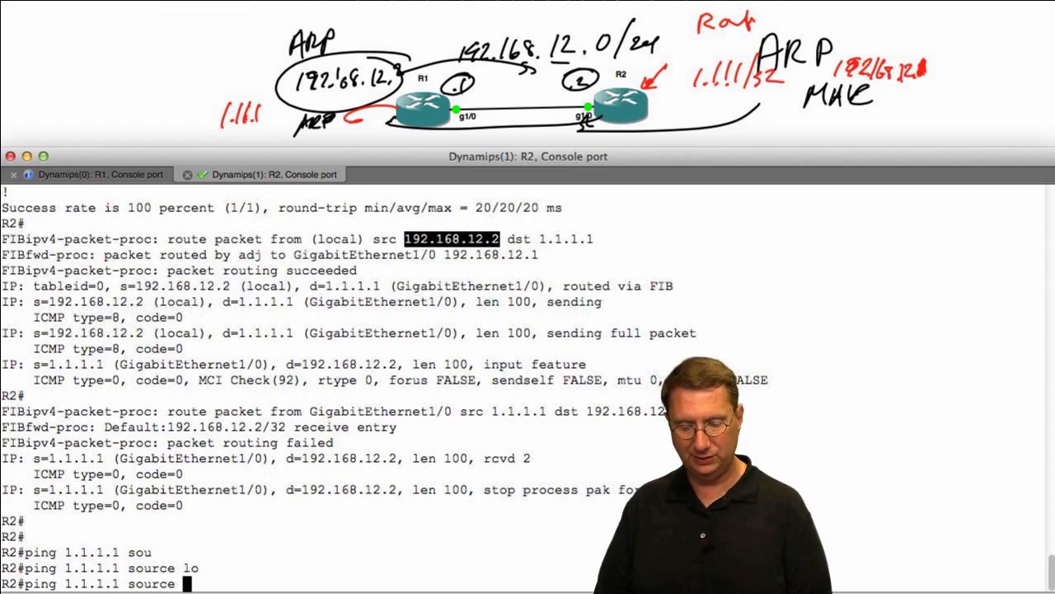
text(0)
key(Return)
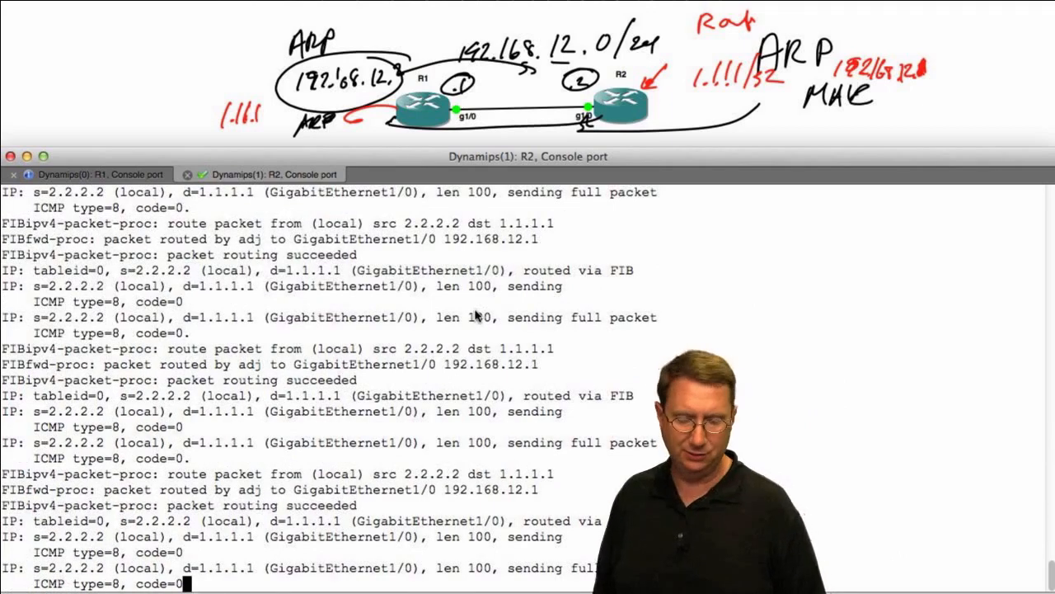
drag(207, 568, 246, 568)
Repeat the loopback-sourced ping to 1.1.1.1 from R2 with a repeat count of 1
key(Up)
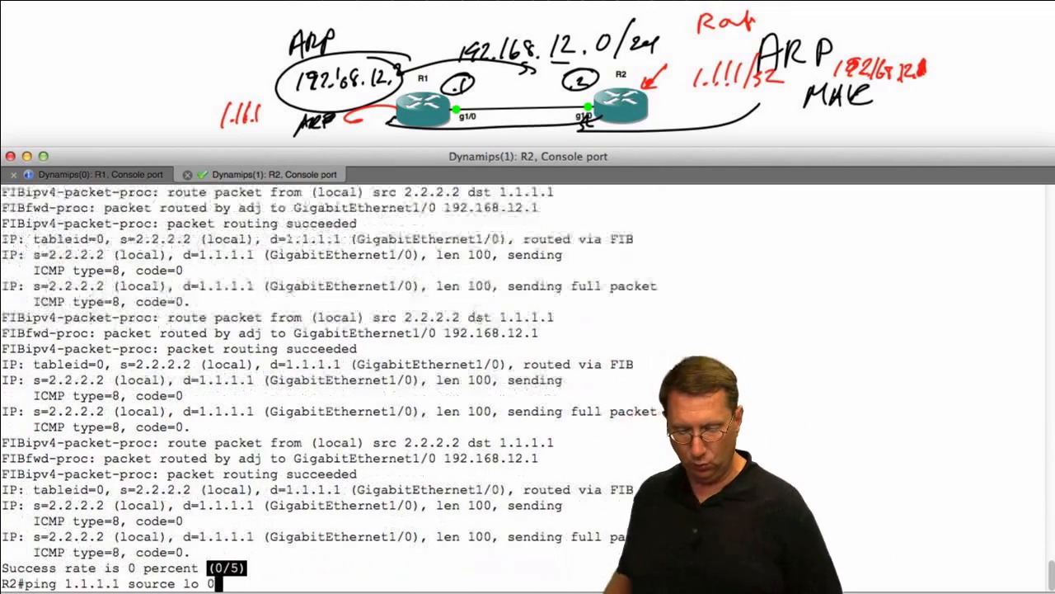
text(r 1)
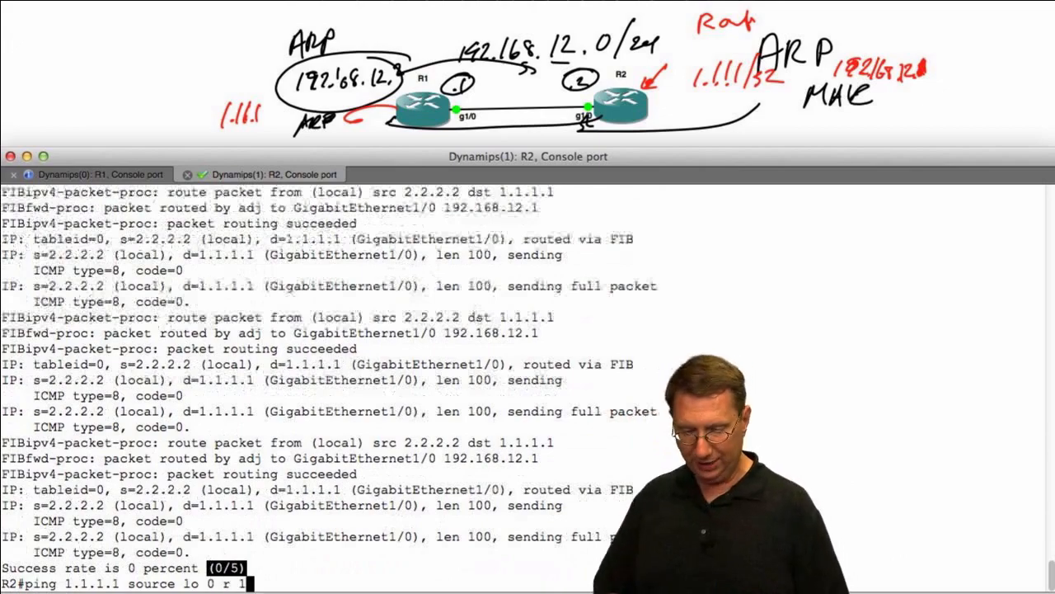
key(Return)
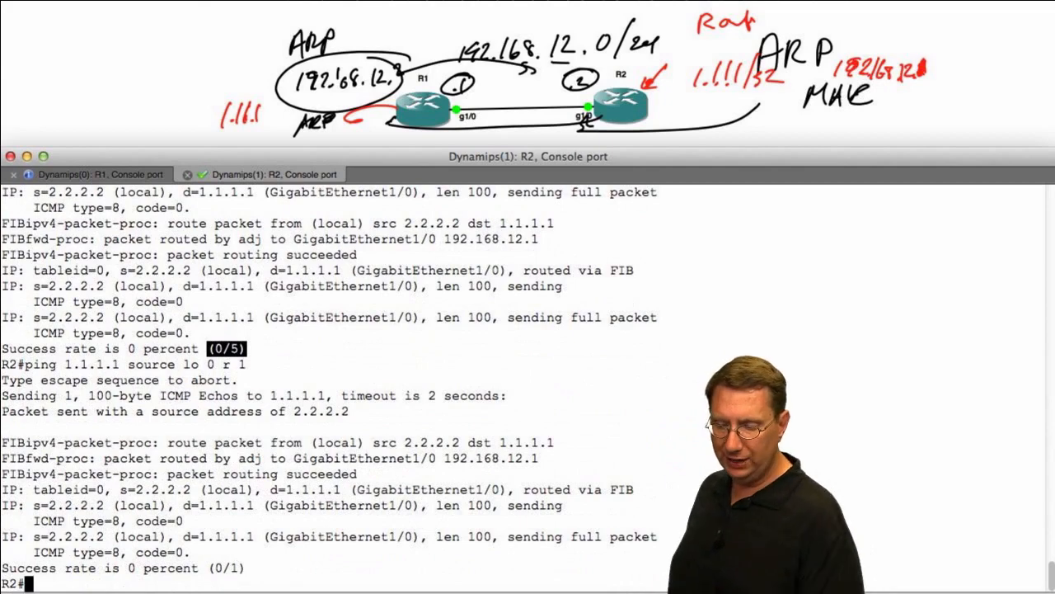
In R2's latest debug output, highlight the source 2.2.2.2, destination 1.1.1.1, next hop 192.168.12.1 and the sending full packet text
click(121, 493)
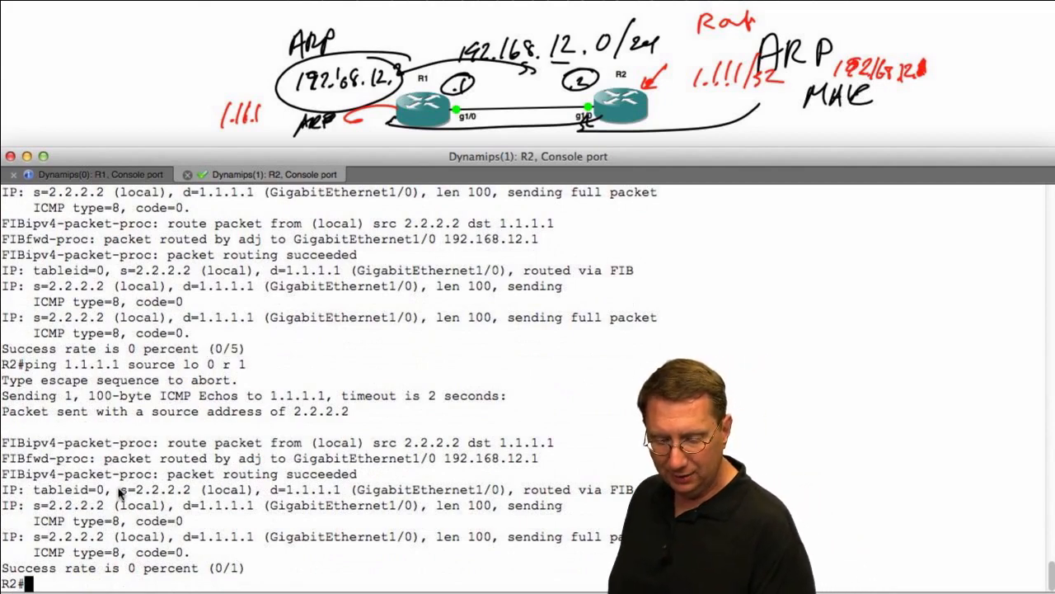
drag(119, 492, 201, 490)
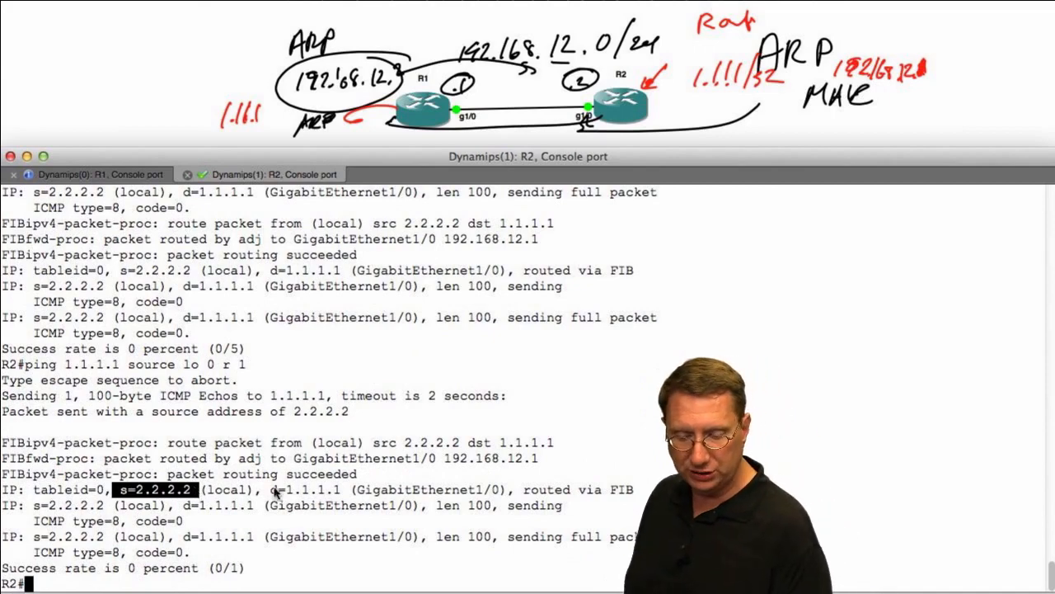
drag(271, 492, 340, 489)
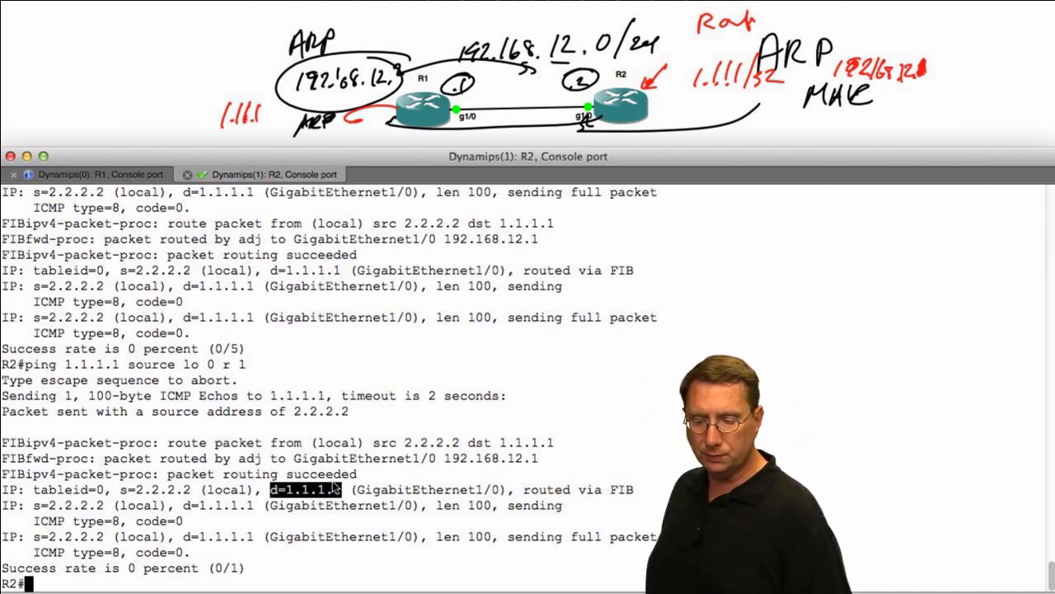
drag(135, 490, 192, 490)
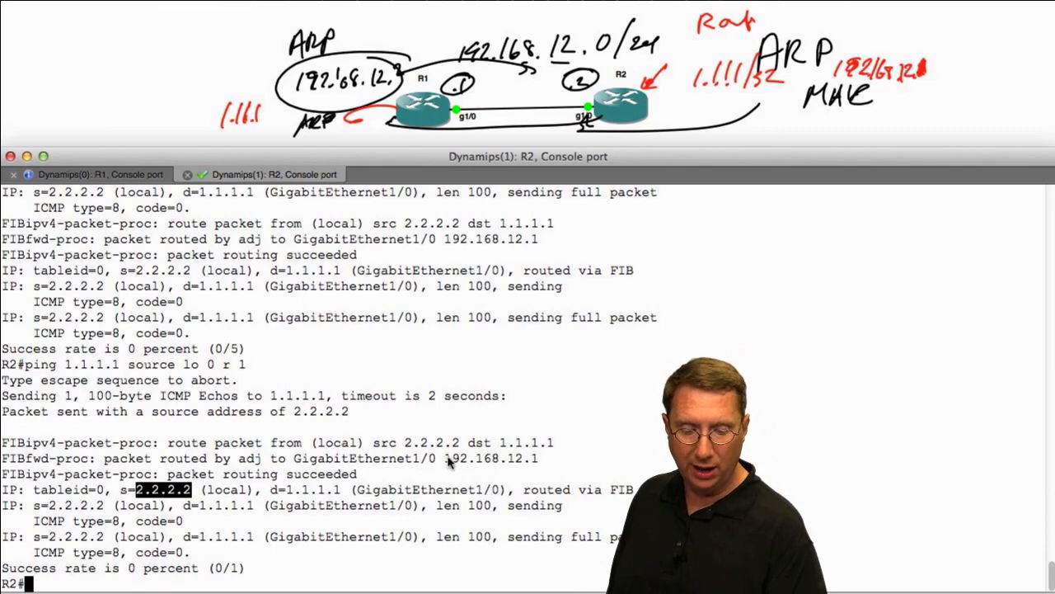
drag(446, 458, 541, 459)
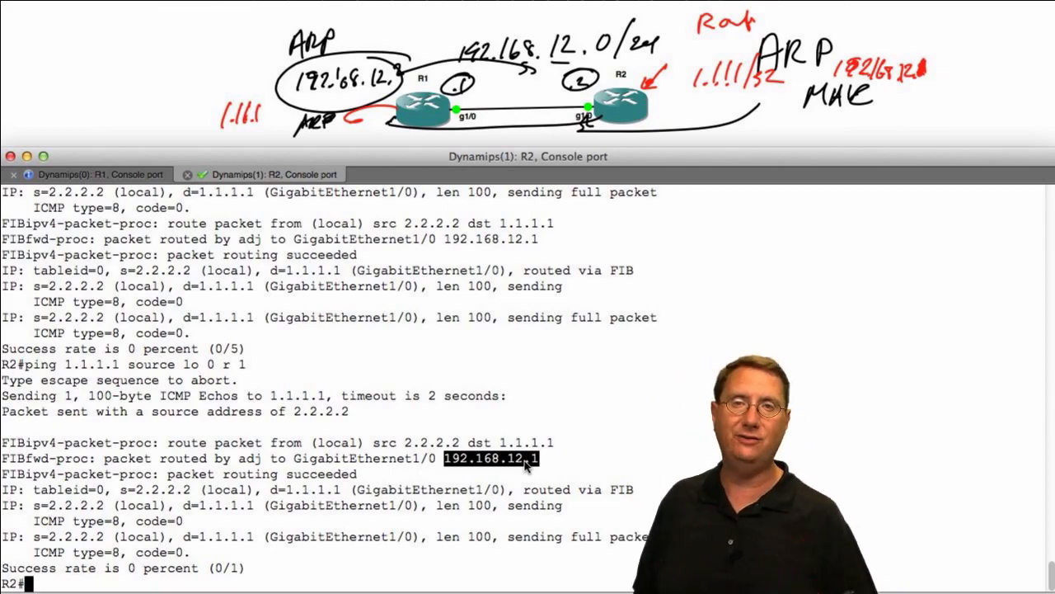
double_click(536, 505)
click(510, 537)
drag(509, 536, 657, 537)
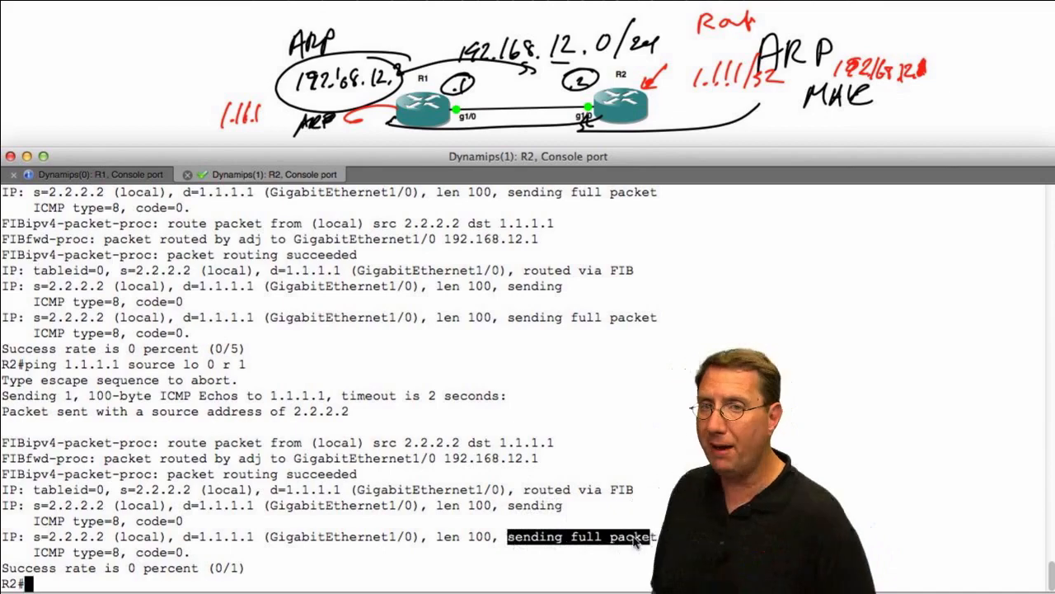
Switch to R1's console and exit interface configuration mode with the end command
click(83, 178)
text(en)
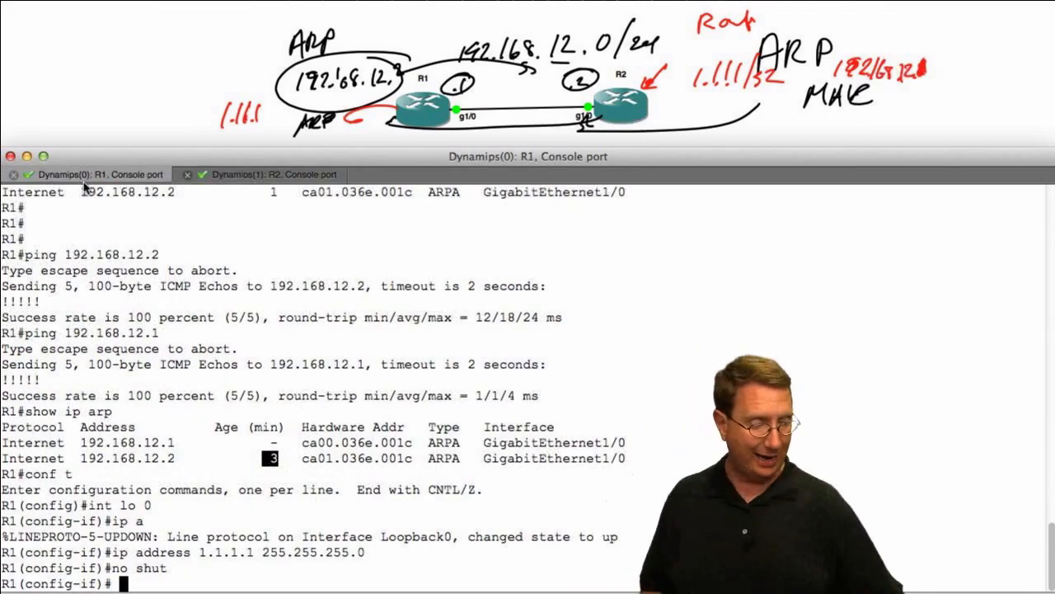
text(d)
key(Return)
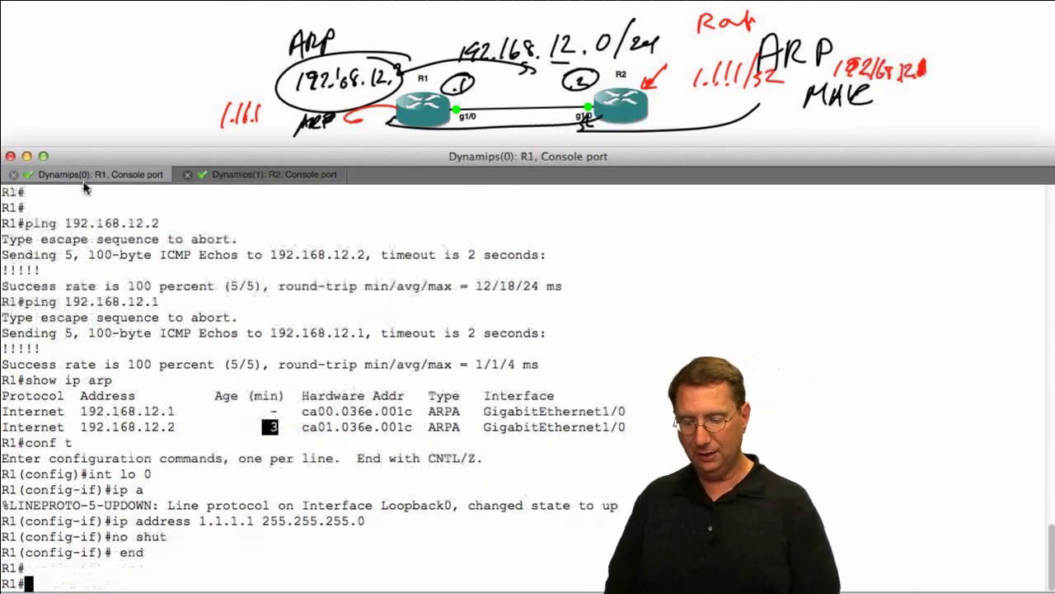
Enable detailed IP packet debugging on R1 with debug ip packet detail
text(debig)
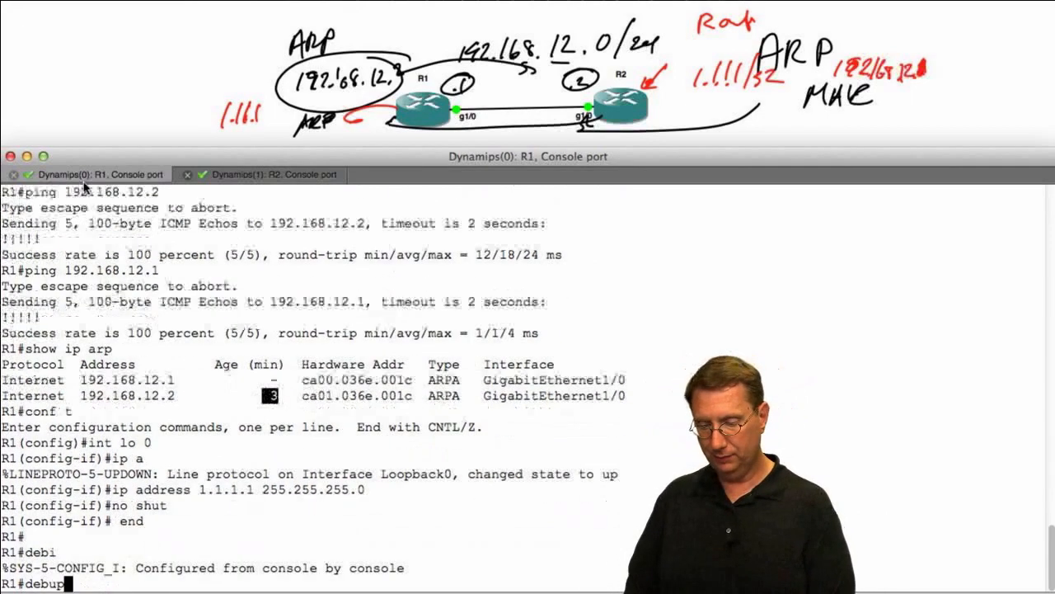
text( ip ip pak)
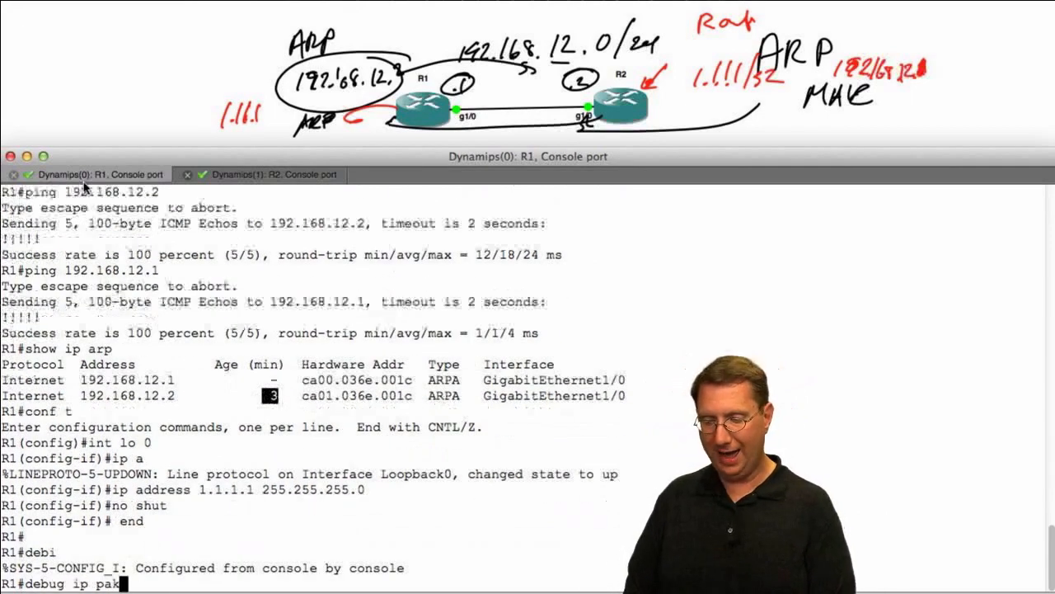
key(BackSpace)
text(cet)
key(BackSpace)
key(BackSpace)
text(ket )
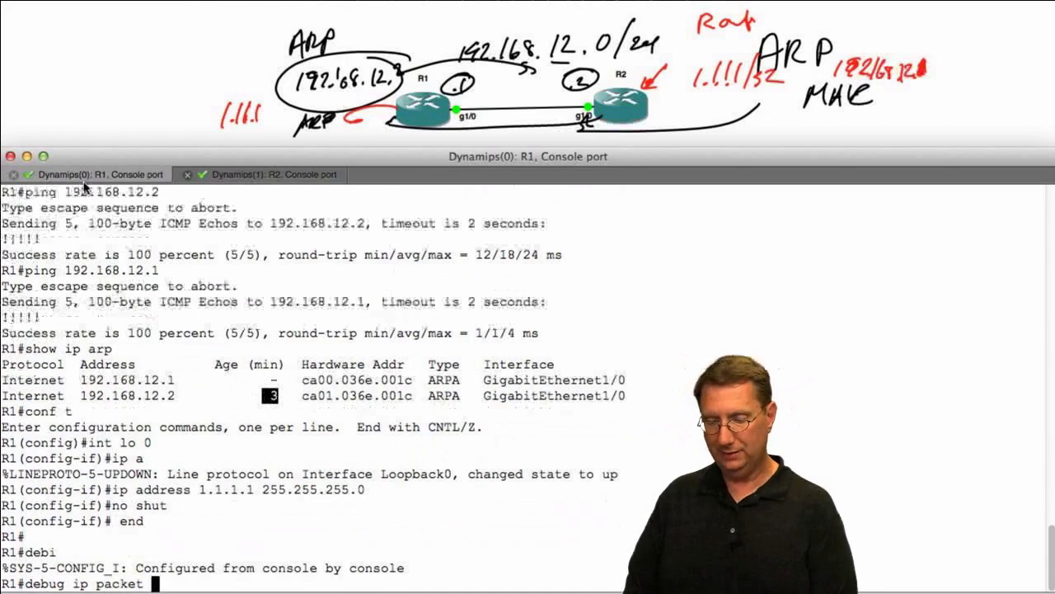
text(tet)
key(BackSpace)
key(BackSpace)
key(BackSpace)
text(detail)
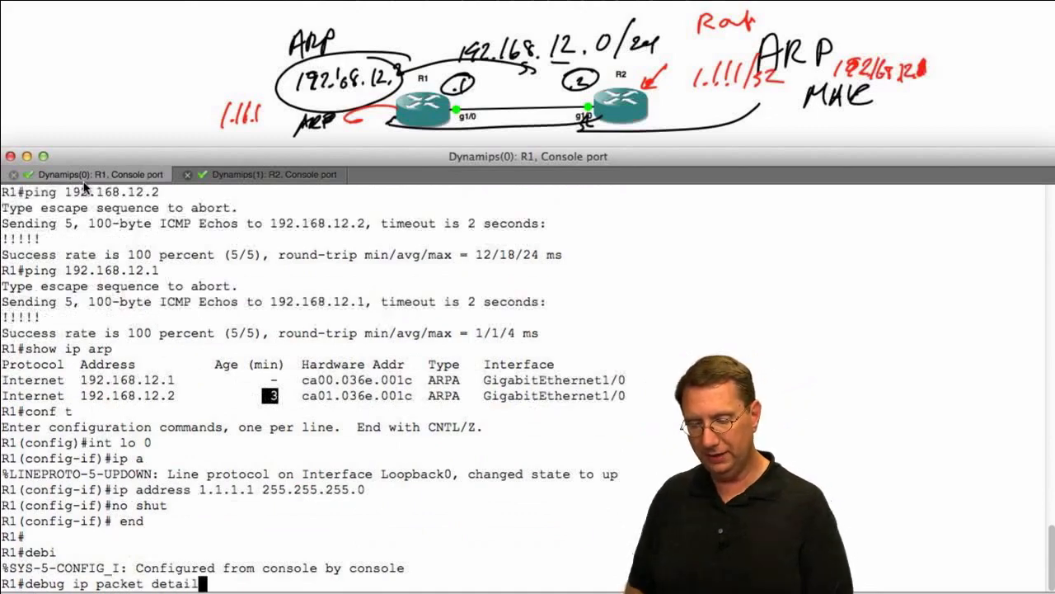
key(Return)
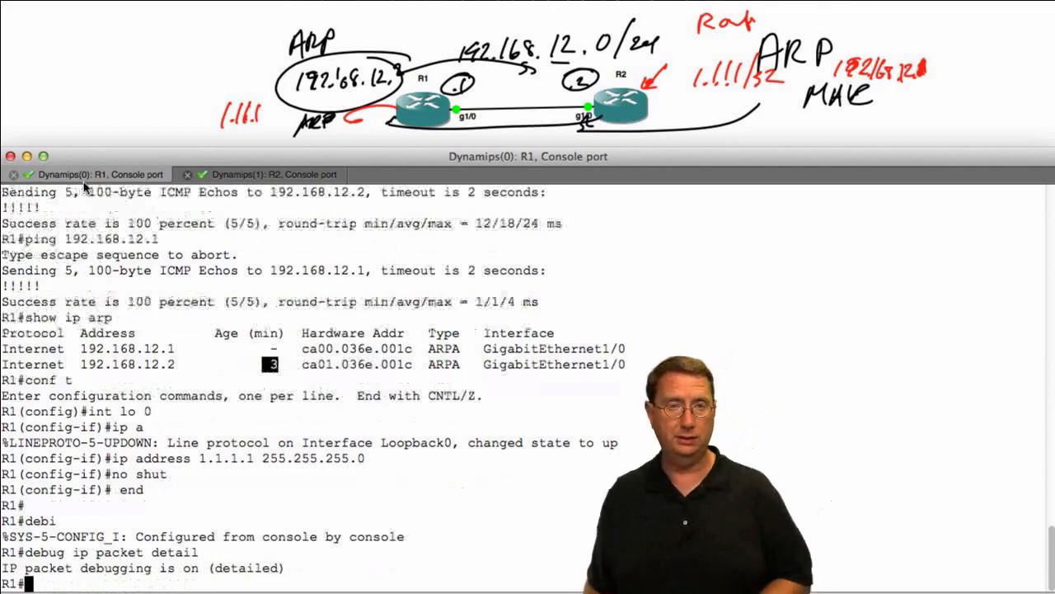
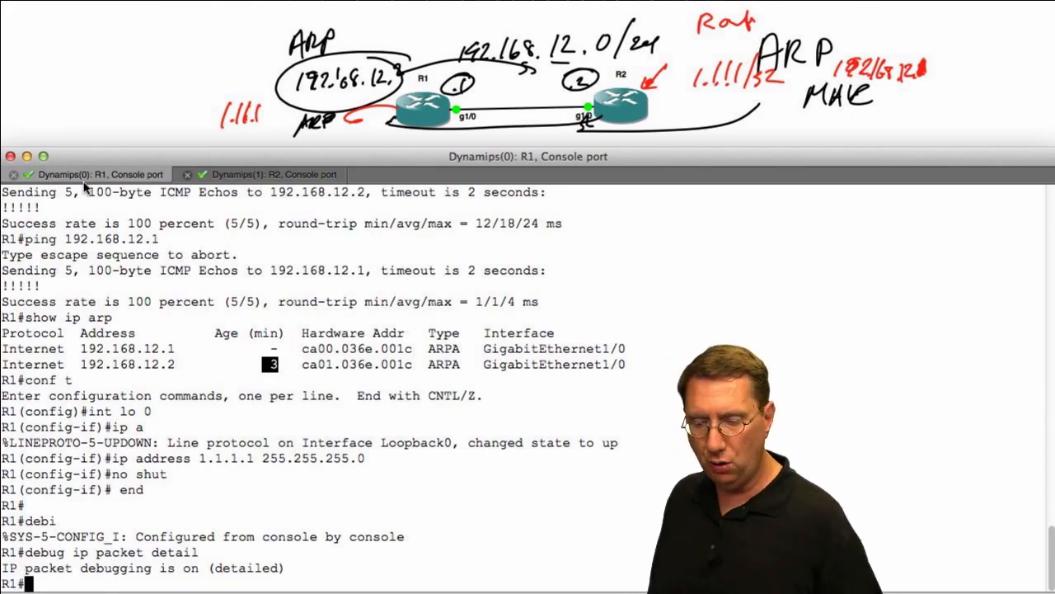
Return to R2's console and rerun the single ping to 1.1.1.1 sourced from Loopback 0
click(294, 176)
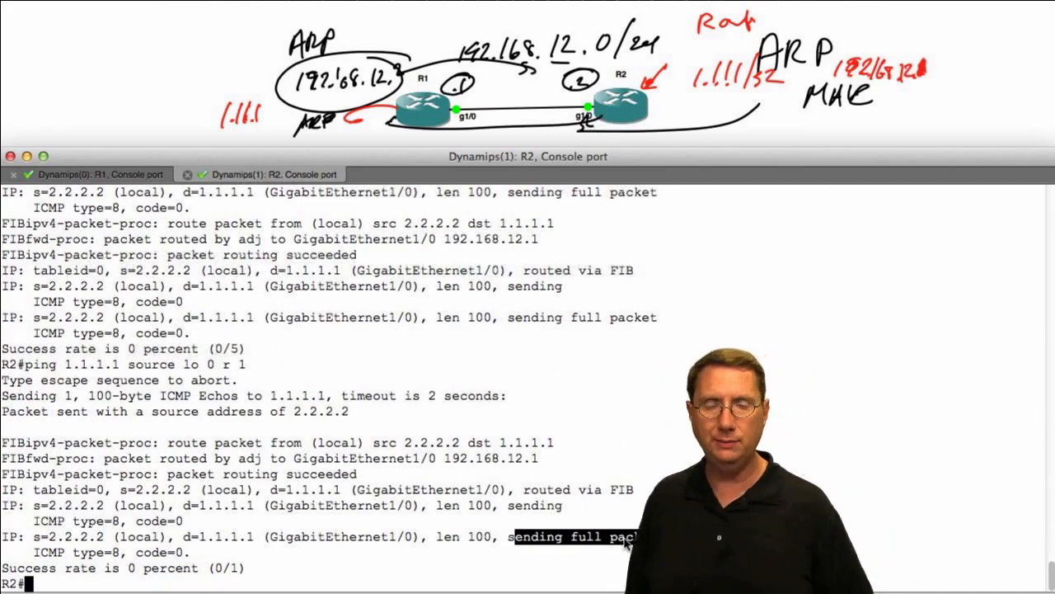
key(Up)
key(Return)
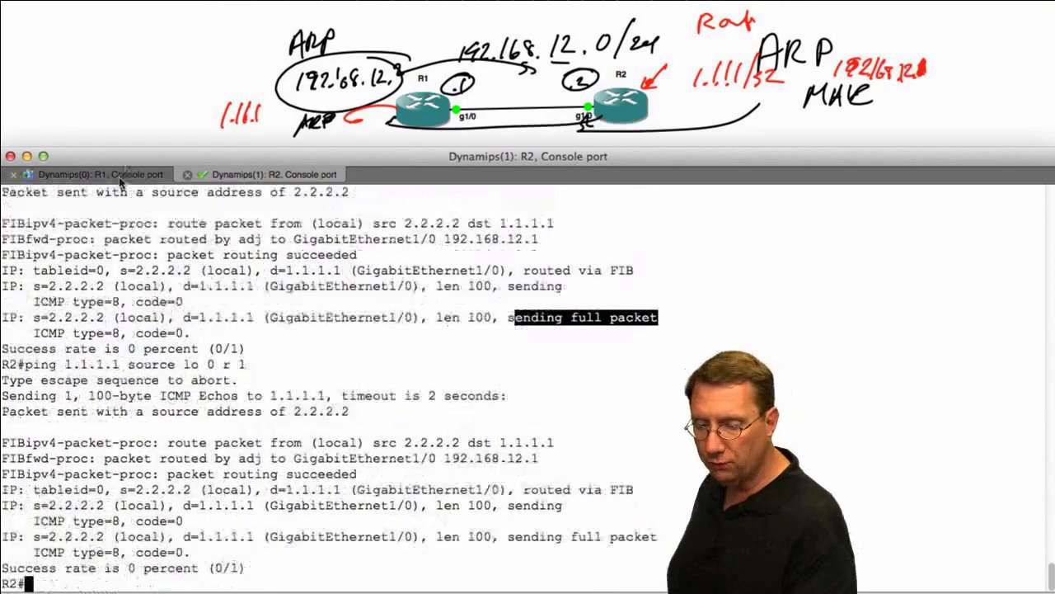
In R1's debug output, highlight the received packet's route line, the 1.1.1.1/32 receive entry, the unroutable reply line and ip_nh_table
click(136, 177)
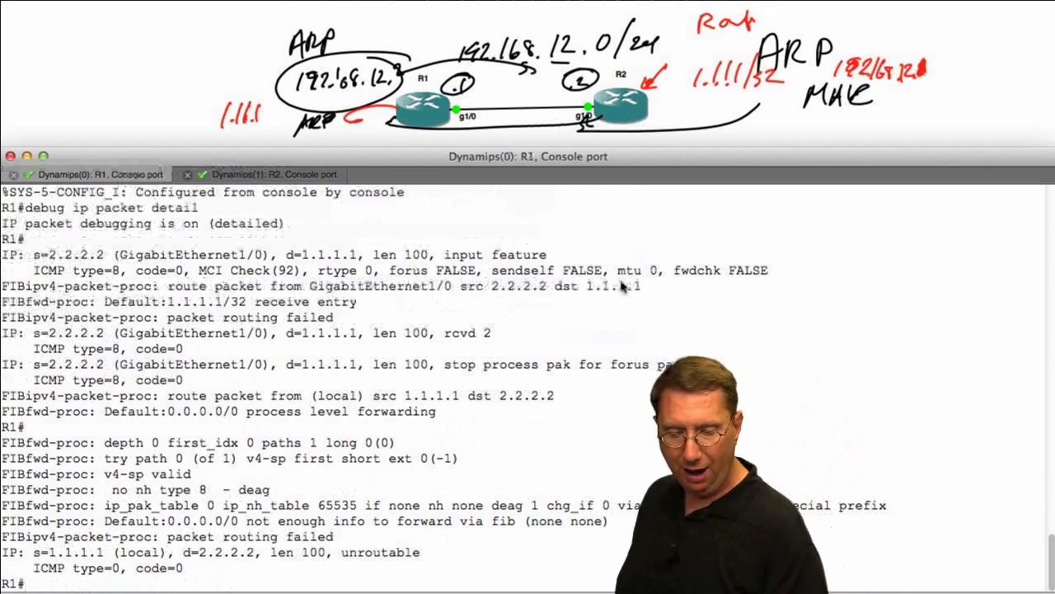
drag(168, 286, 643, 288)
click(451, 295)
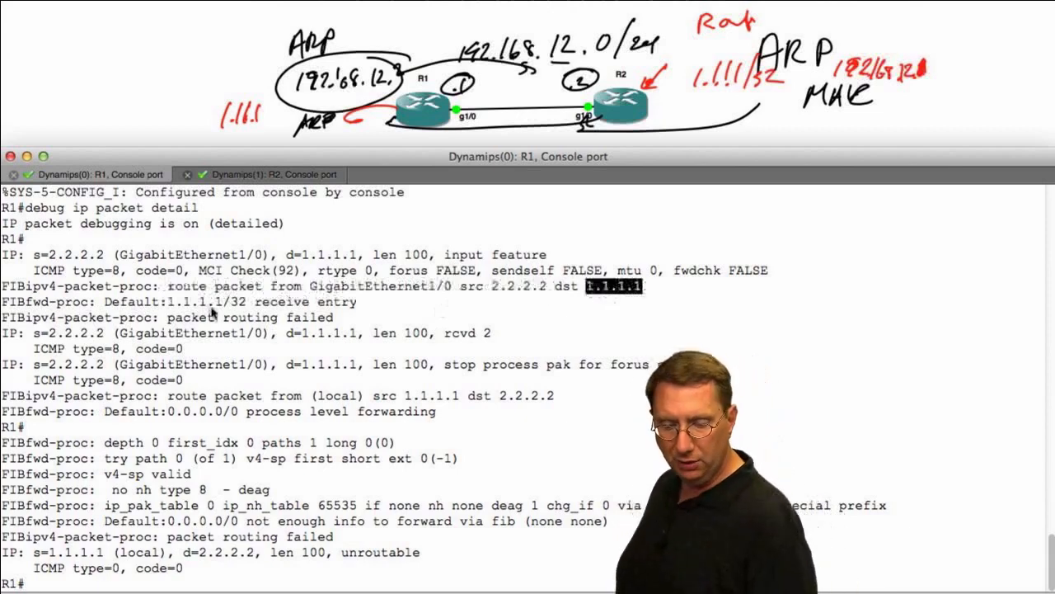
drag(114, 303, 338, 310)
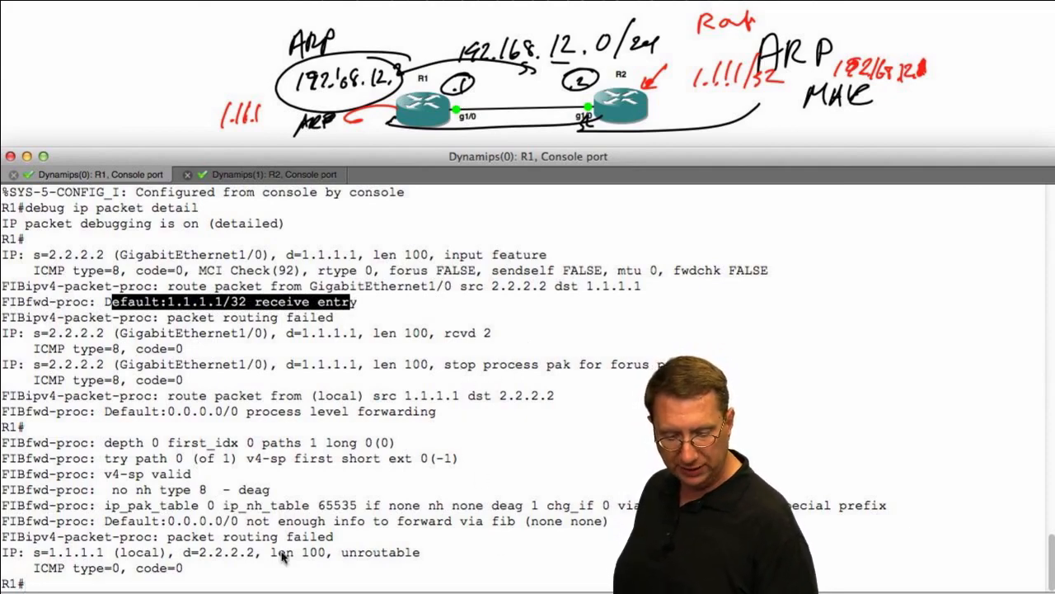
drag(333, 537, 427, 560)
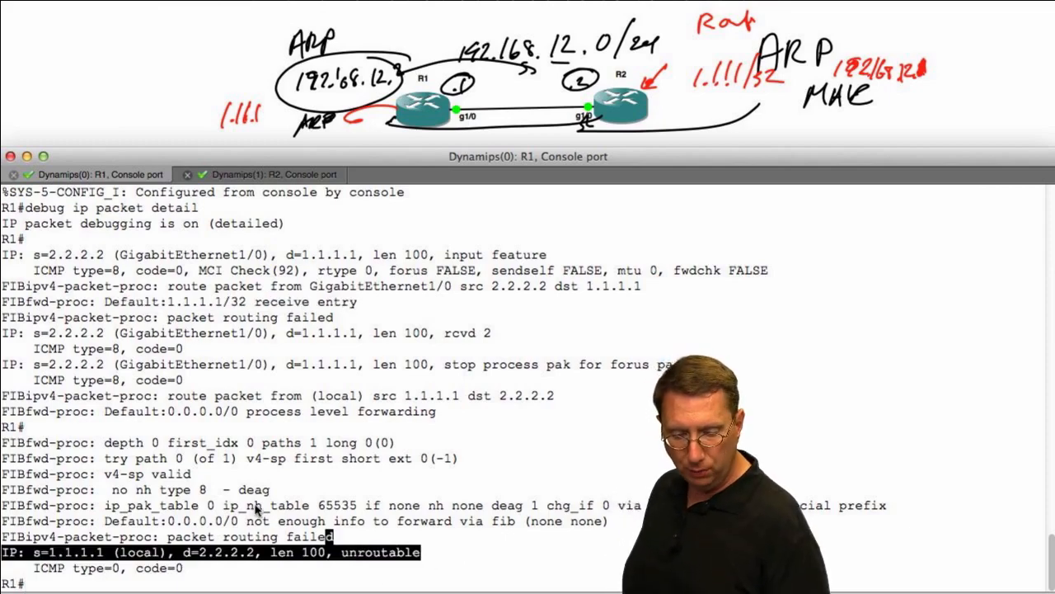
drag(248, 501, 306, 497)
double_click(291, 507)
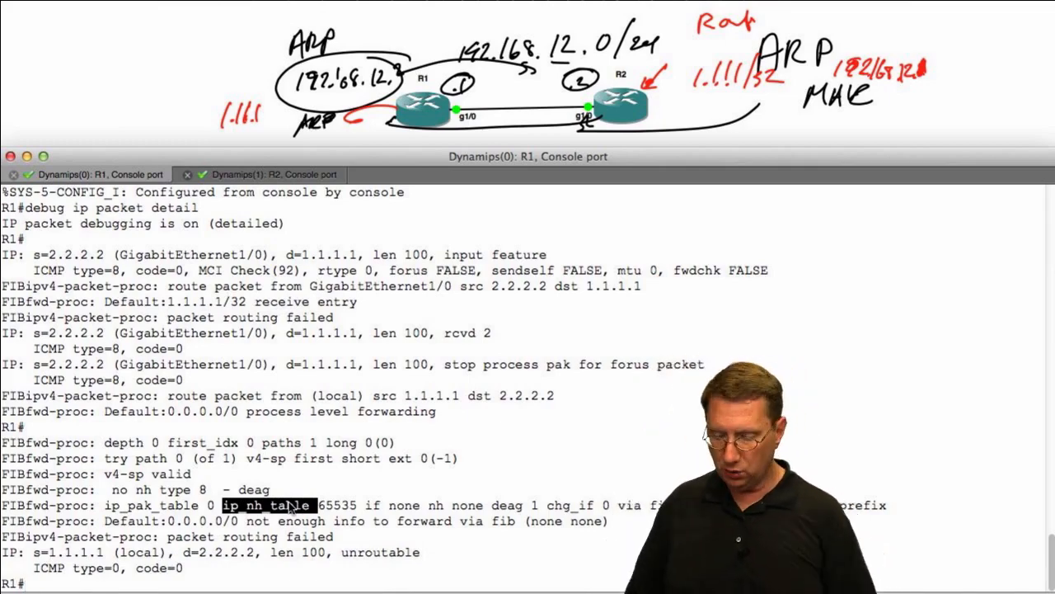
Look up R1's route to 2.2.2.2 with show ip route 2.2.2.2
key(Return)
key(Return)
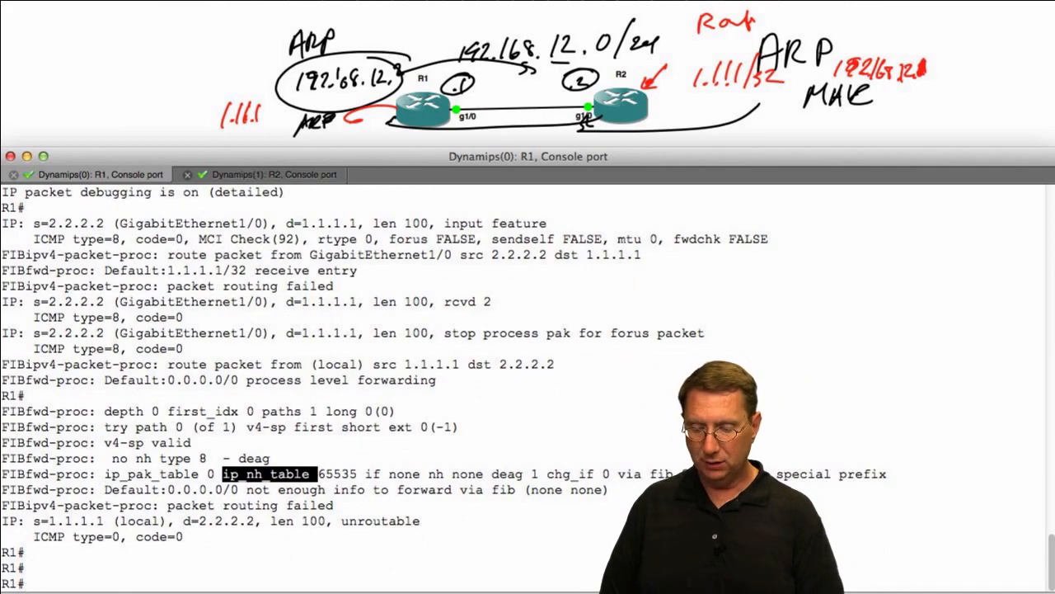
text(show ip route 2.2.2.2)
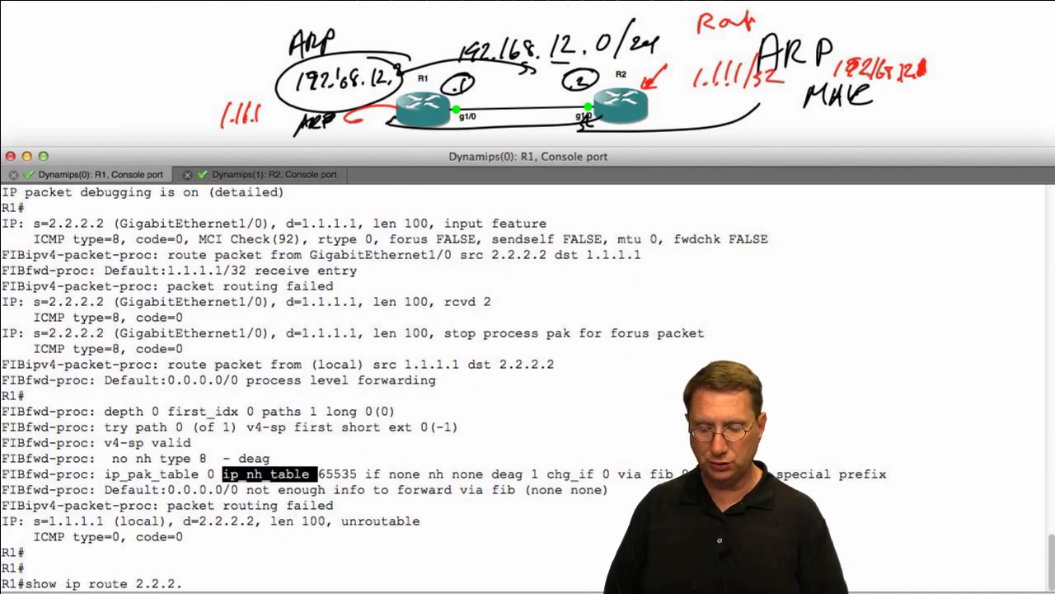
key(Return)
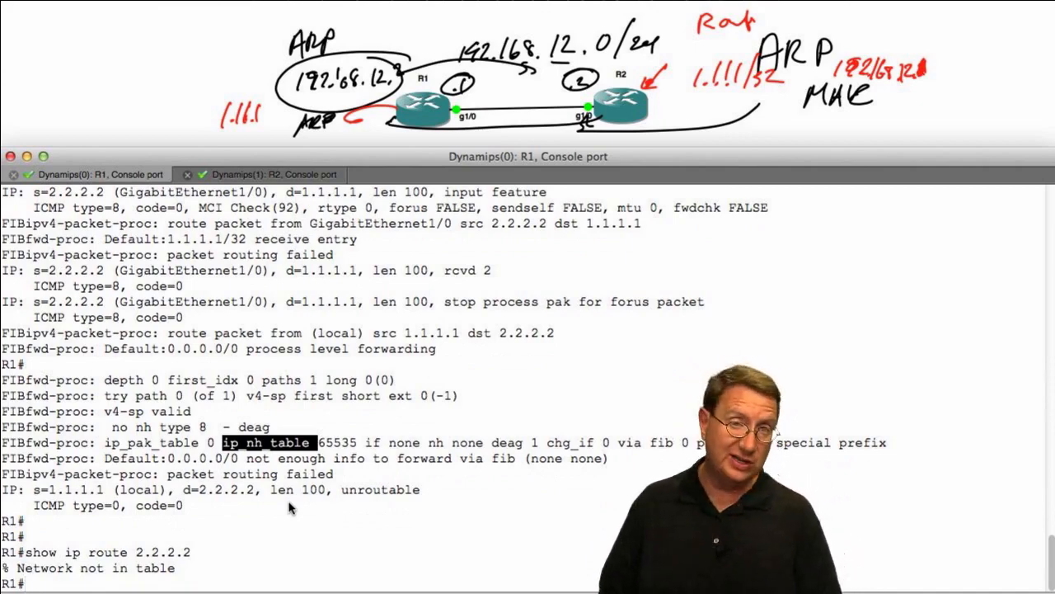
Display R1's full routing table with show ip route
text(sho)
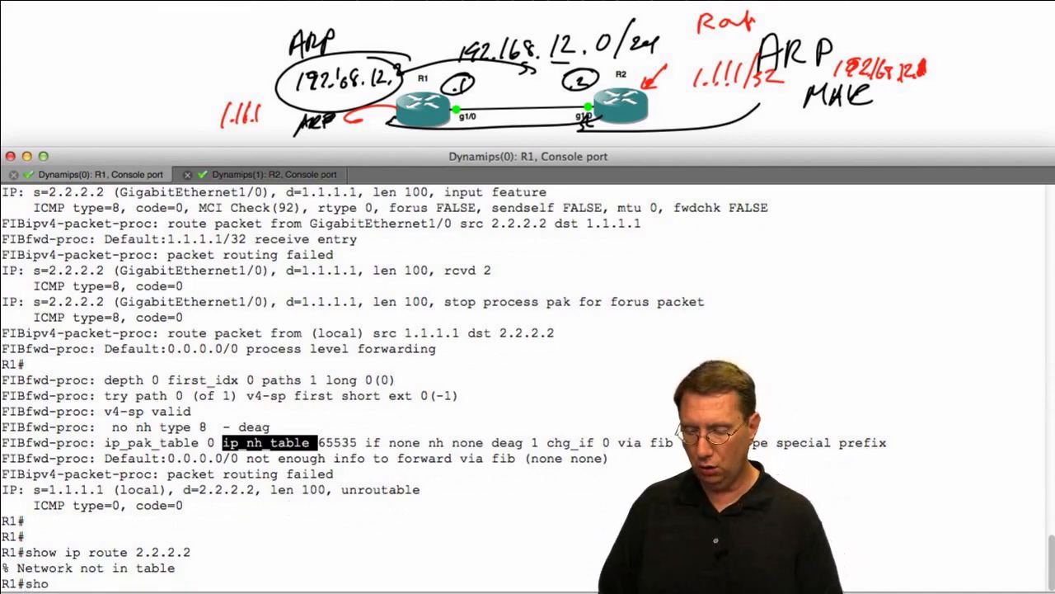
text(w ip route)
key(Return)
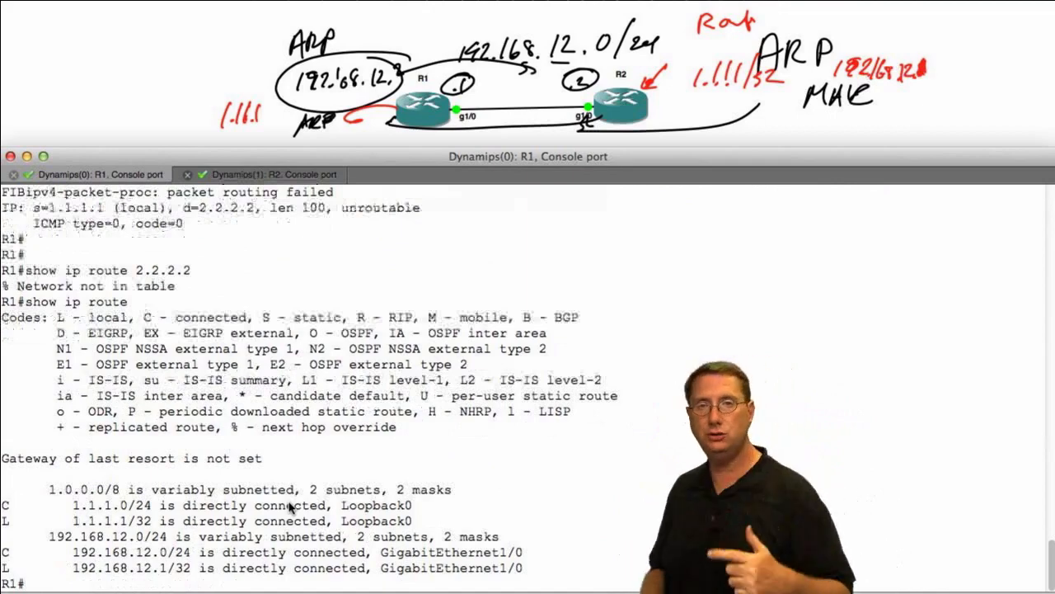
On R1, enter configuration mode and add a static route to 2.2.2.2 255.255.255.255 via next hop 192.168.12.2
text(conf t)
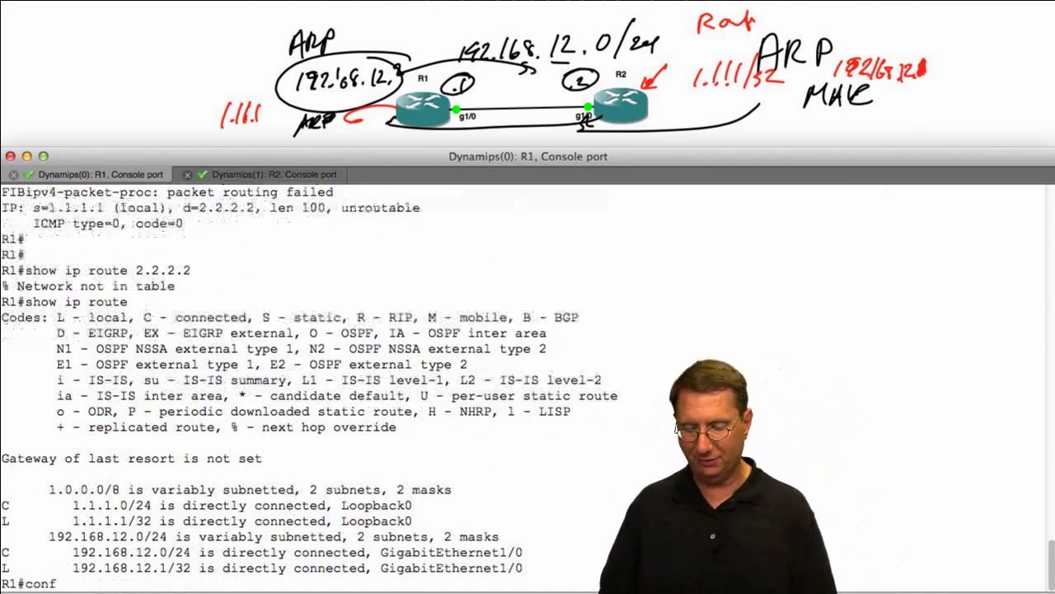
key(Return)
text(ip rou)
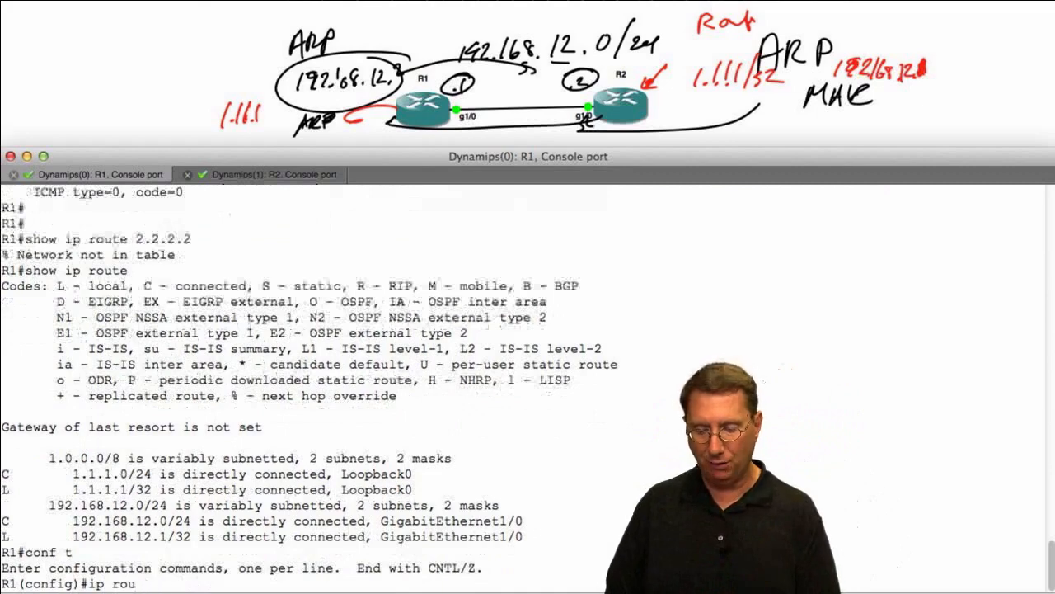
text(ette 10.)
key(BackSpace)
key(BackSpace)
key(BackSpace)
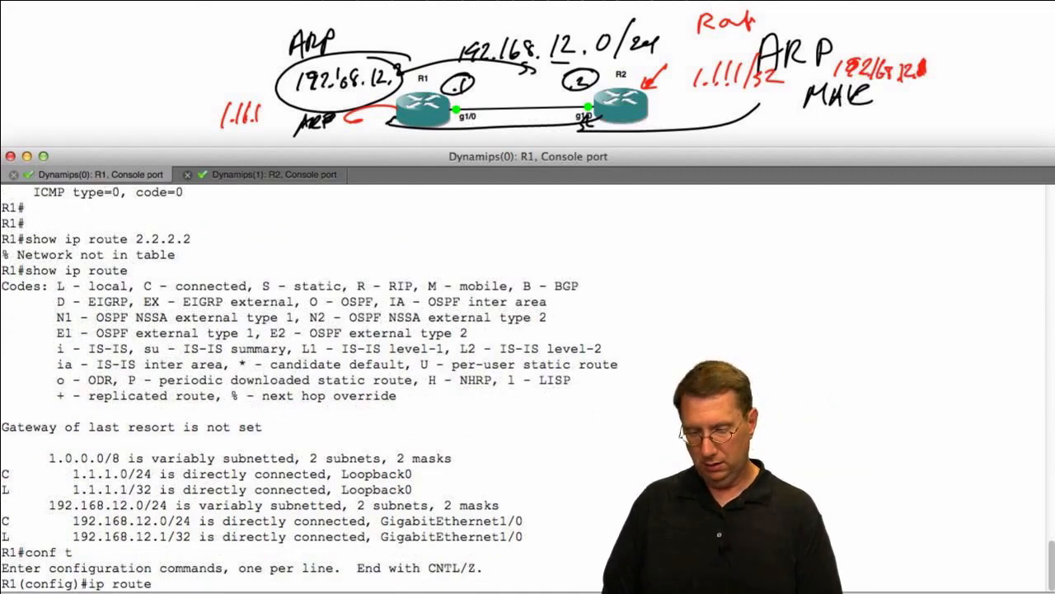
text(0.)
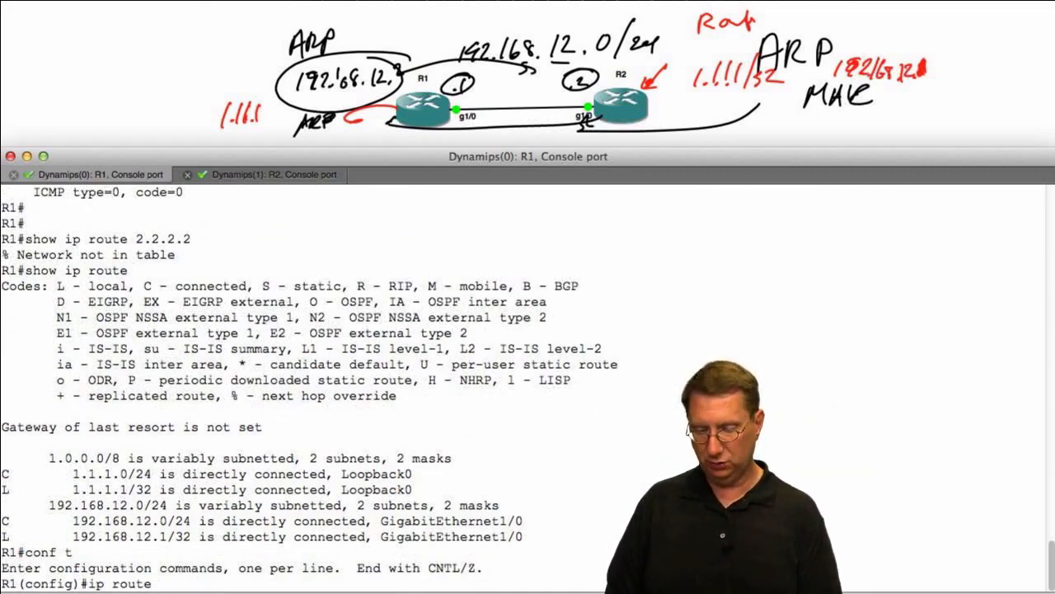
text(2.2.2.2)
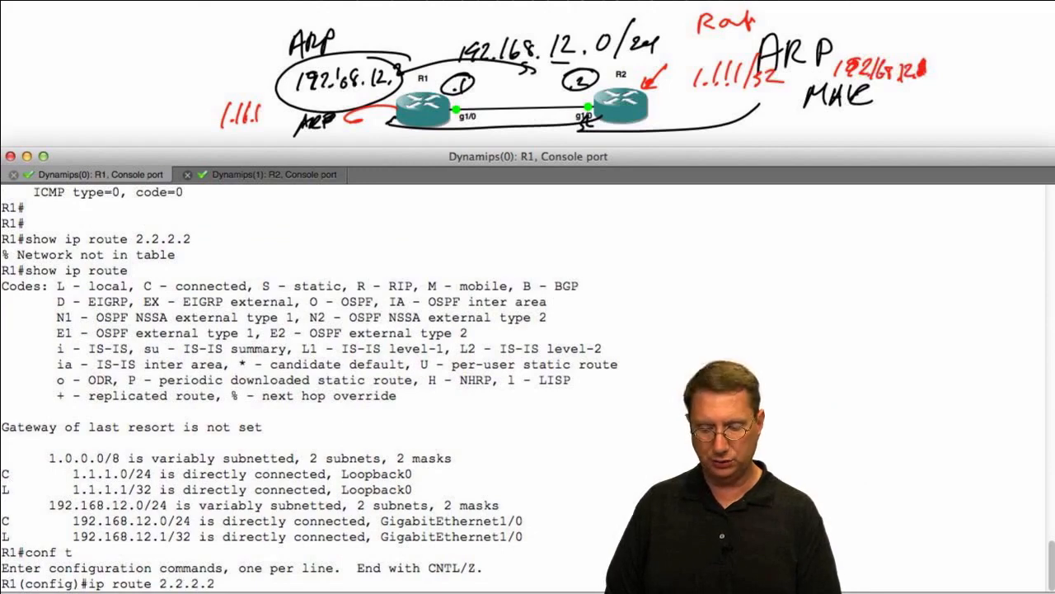
text( 255.255.255.255)
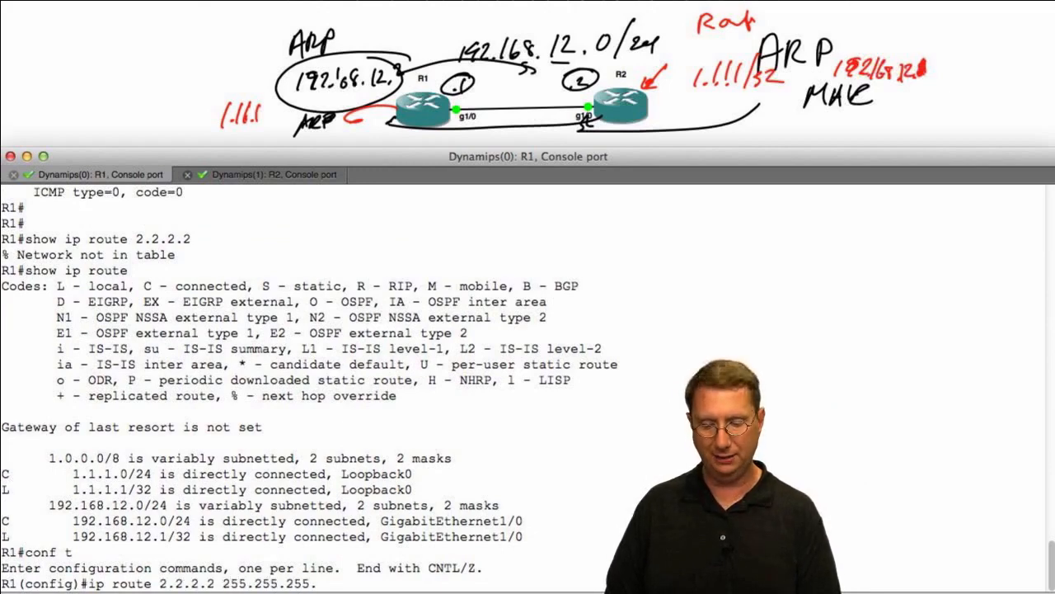
text( 10.)
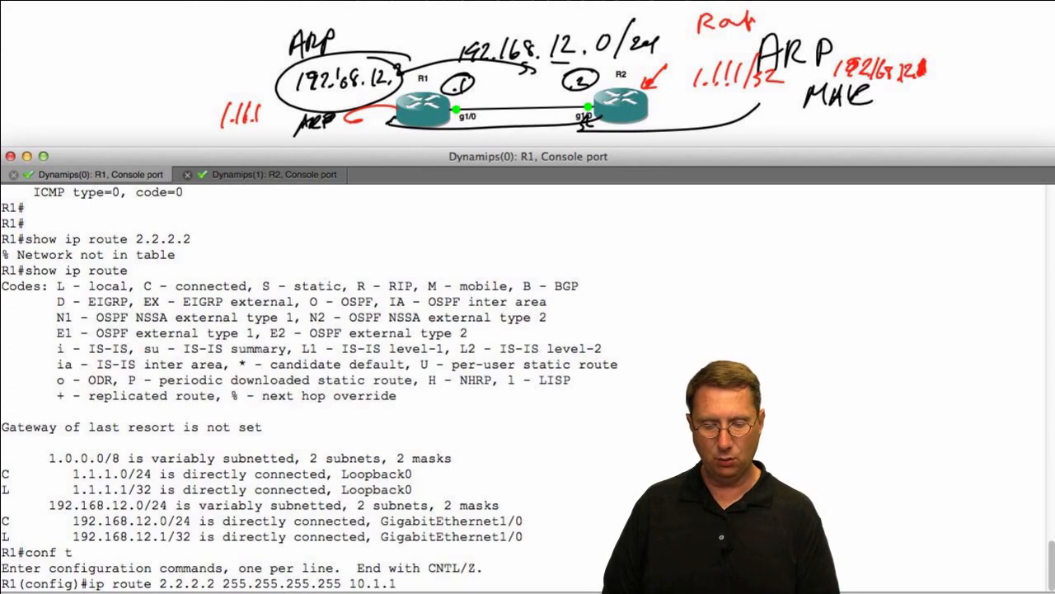
text(1.1)
key(BackSpace)
key(BackSpace)
key(BackSpace)
key(BackSpace)
text(9)
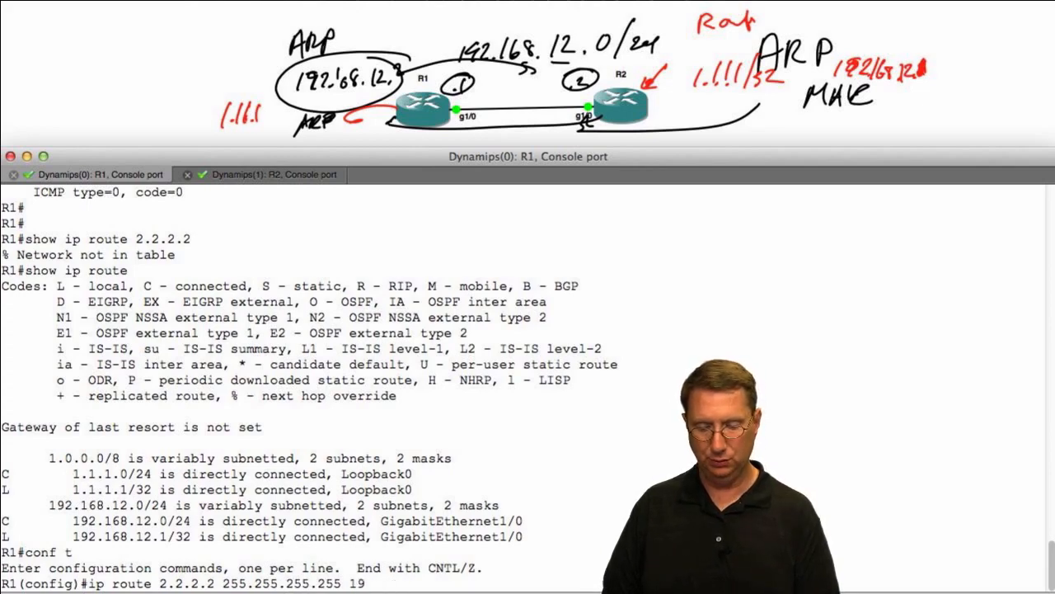
text(2.168)
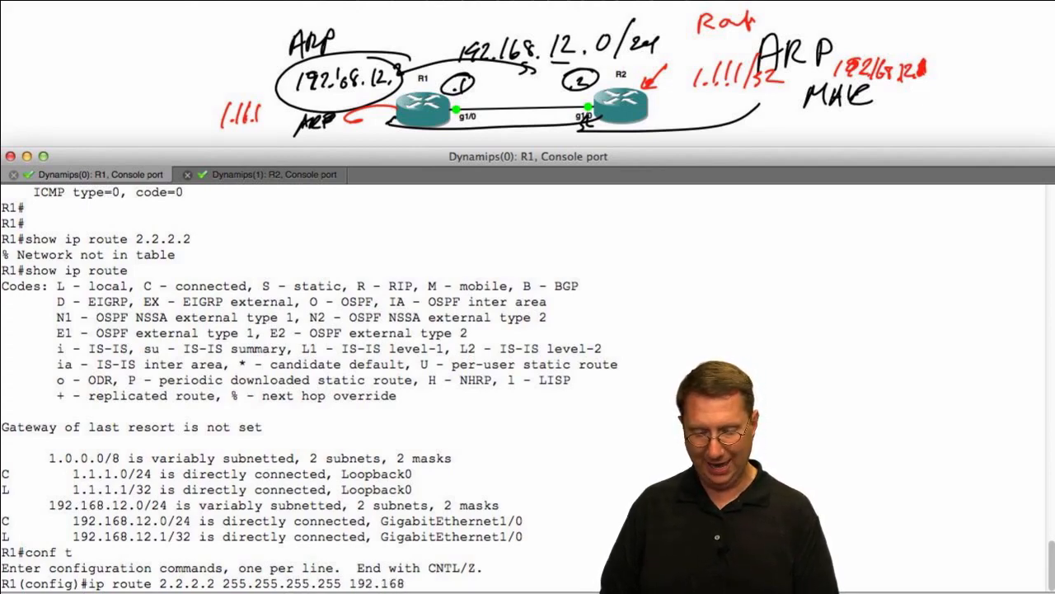
text(.12.)
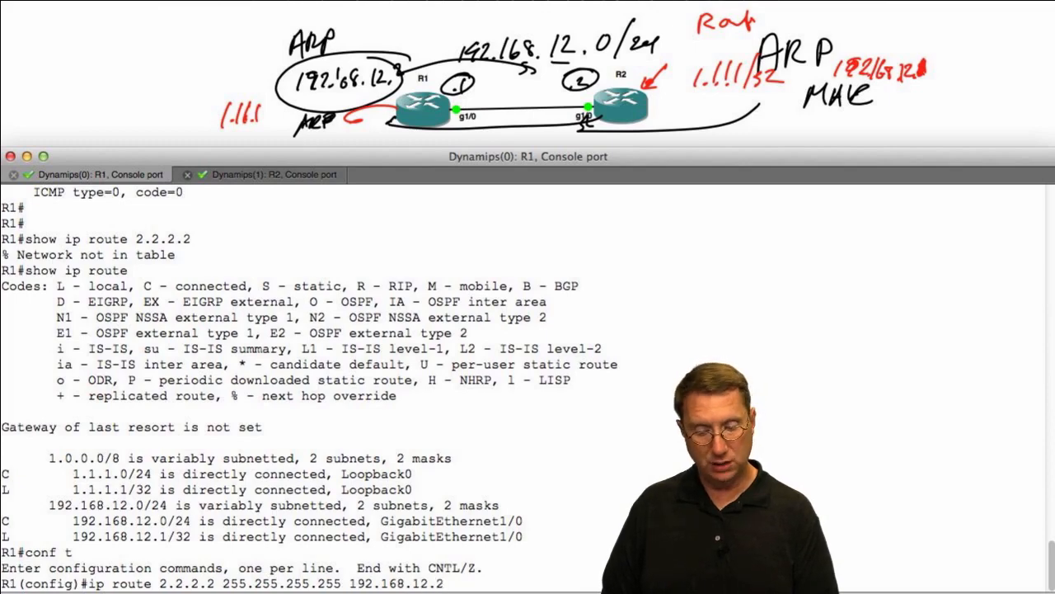
text(2)
key(Return)
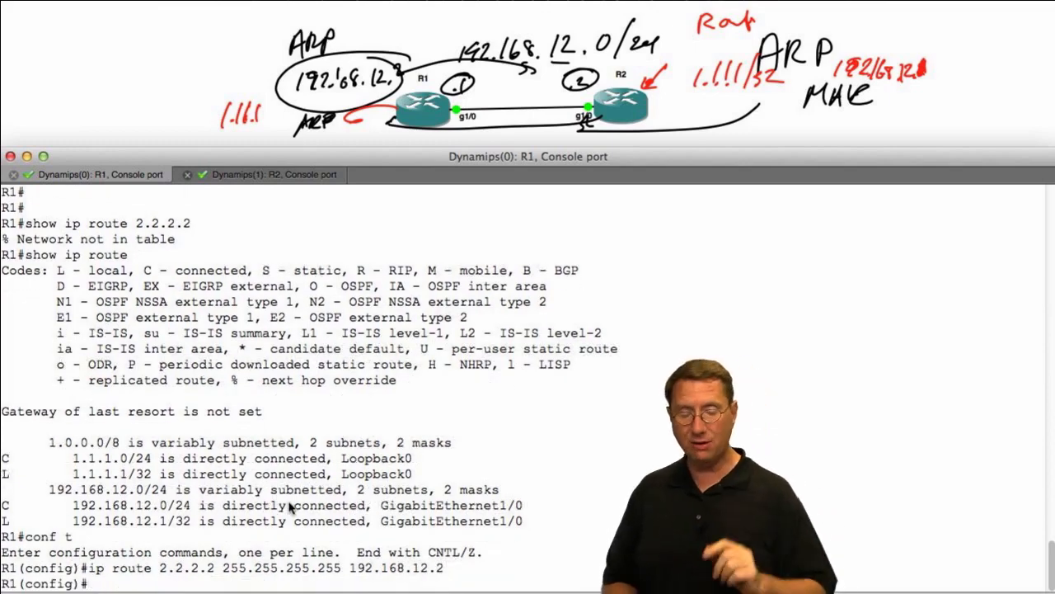
Look up R1's route to 2.2.2.2 from configuration mode with do show ip route 2.2.2.2
text(do sh)
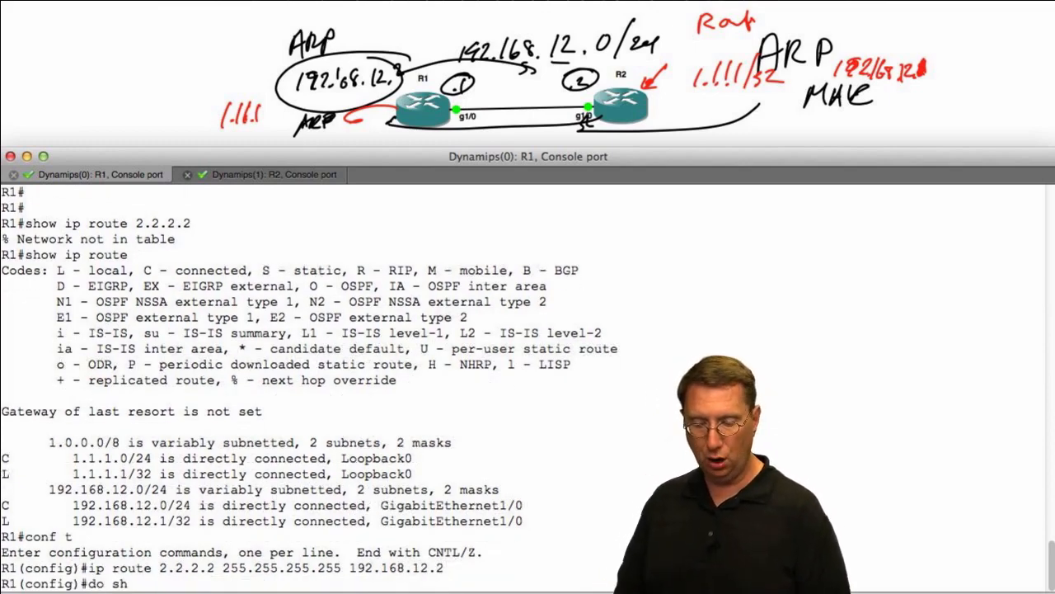
text(ow ip route)
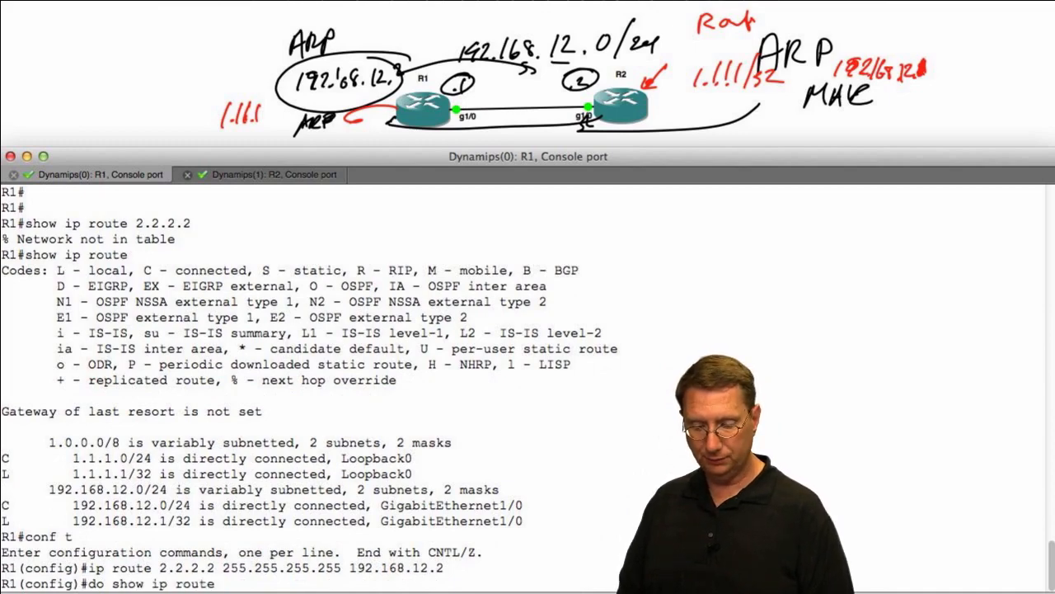
text( 2.2.2.2)
key(Return)
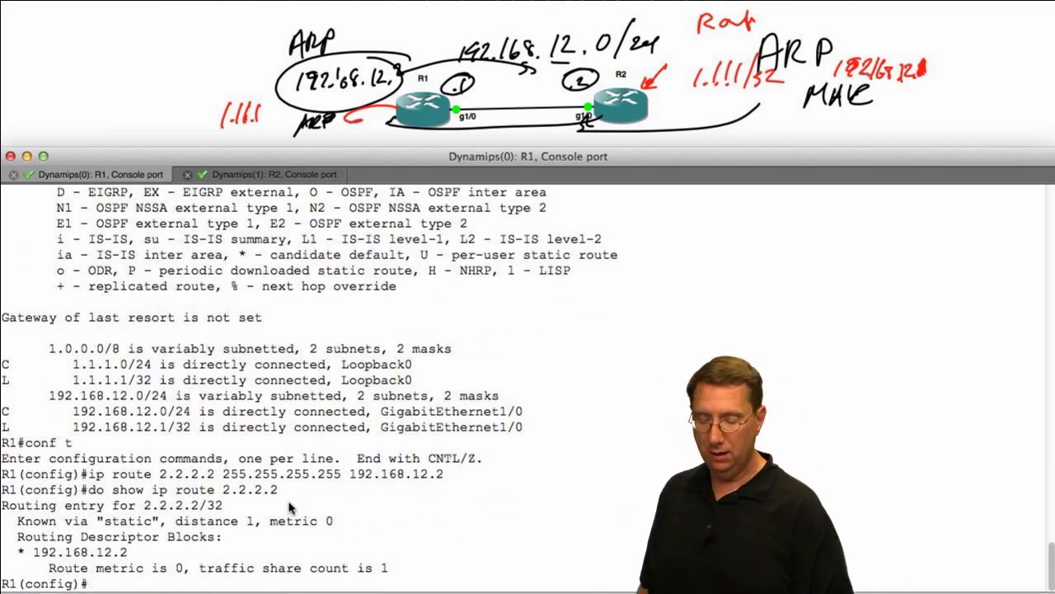
Display R1's full routing table with do sh ip route and highlight the S code of the 2.2.2.2 entry
text(do sh ip route)
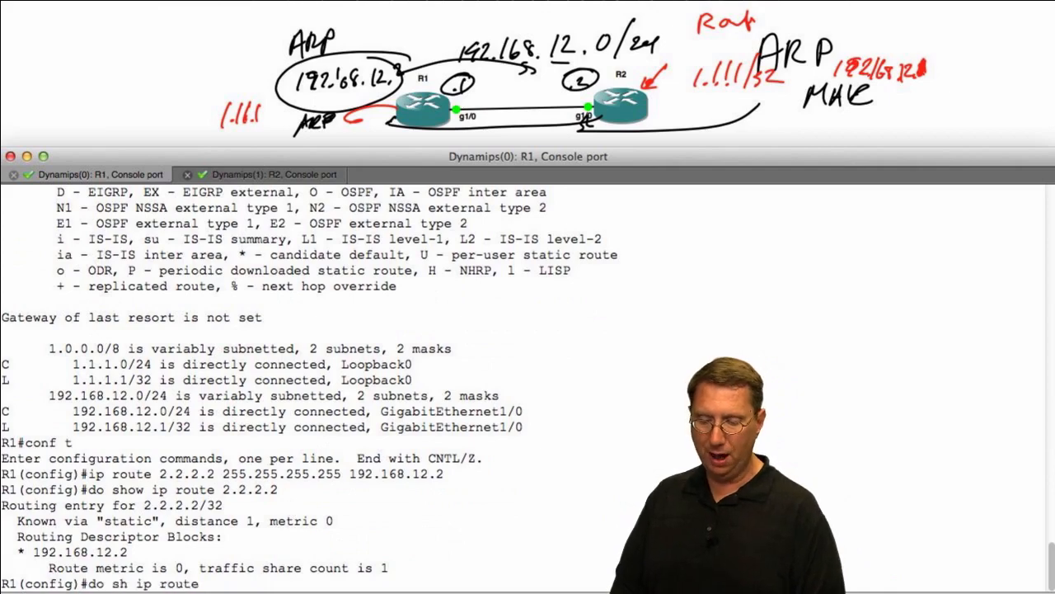
key(Return)
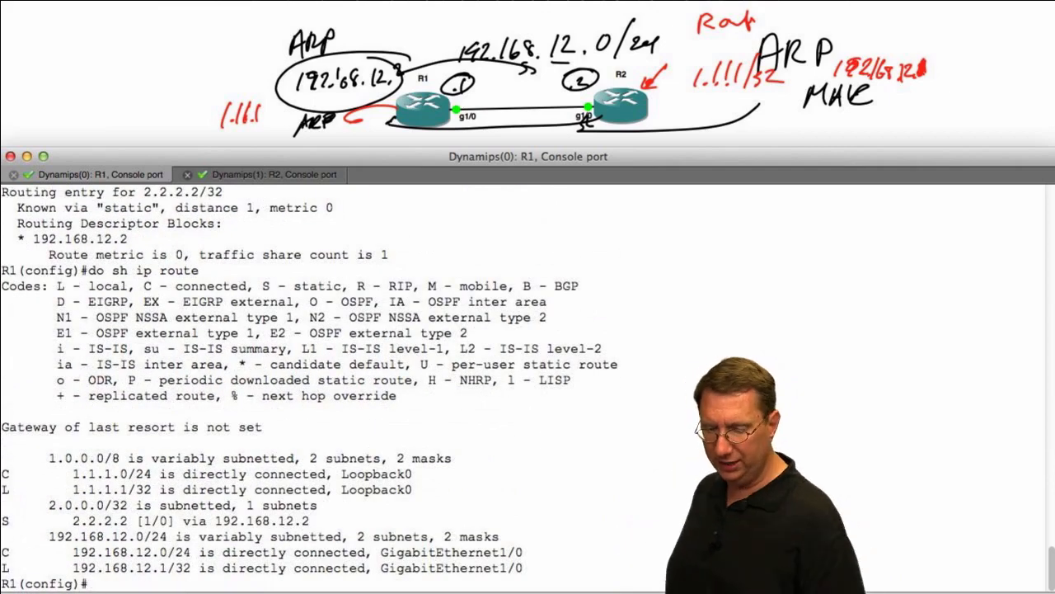
drag(15, 521, 2, 521)
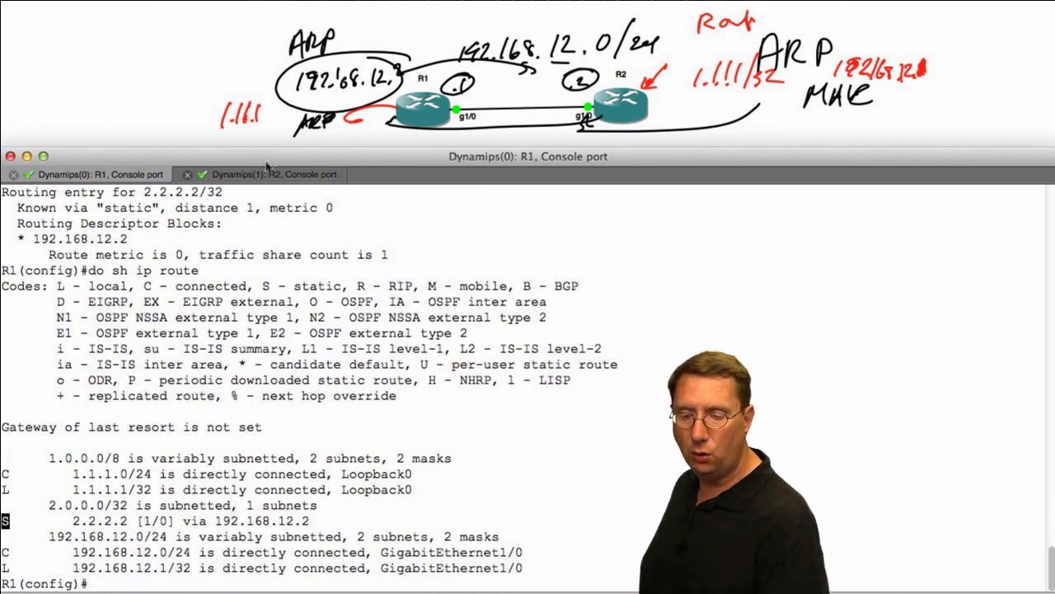
On R2's console, rerun the single ping to 1.1.1.1 sourced from Loopback 0 and highlight its reply mark
click(272, 175)
key(Up)
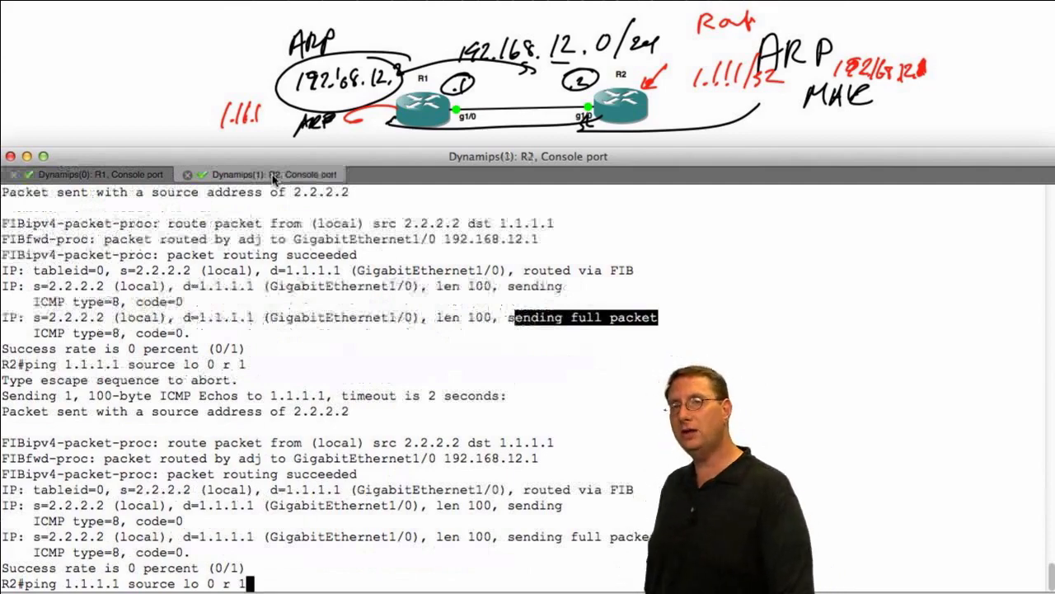
key(Return)
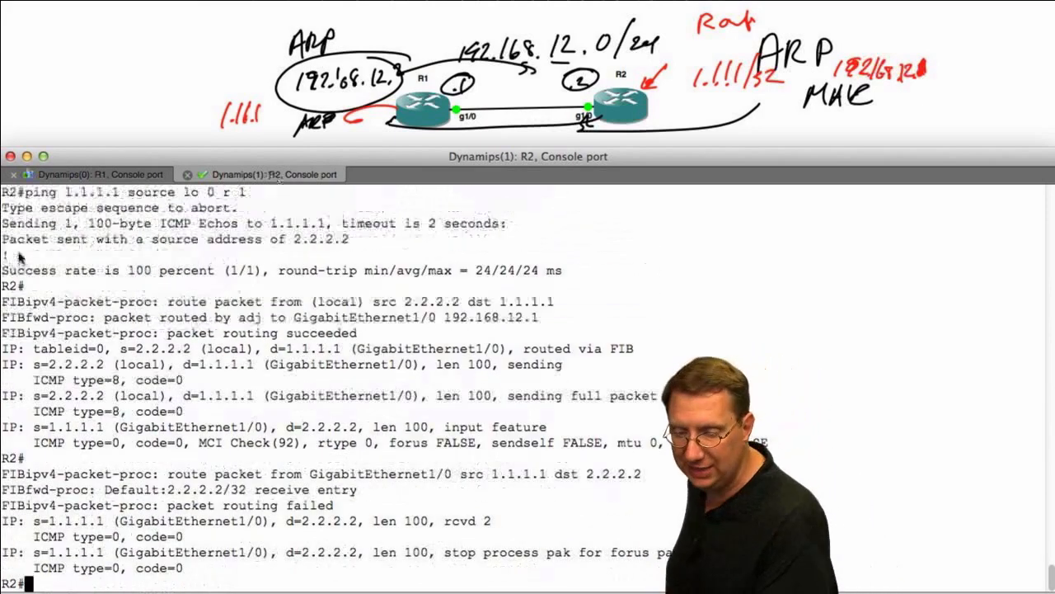
drag(4, 255, 22, 263)
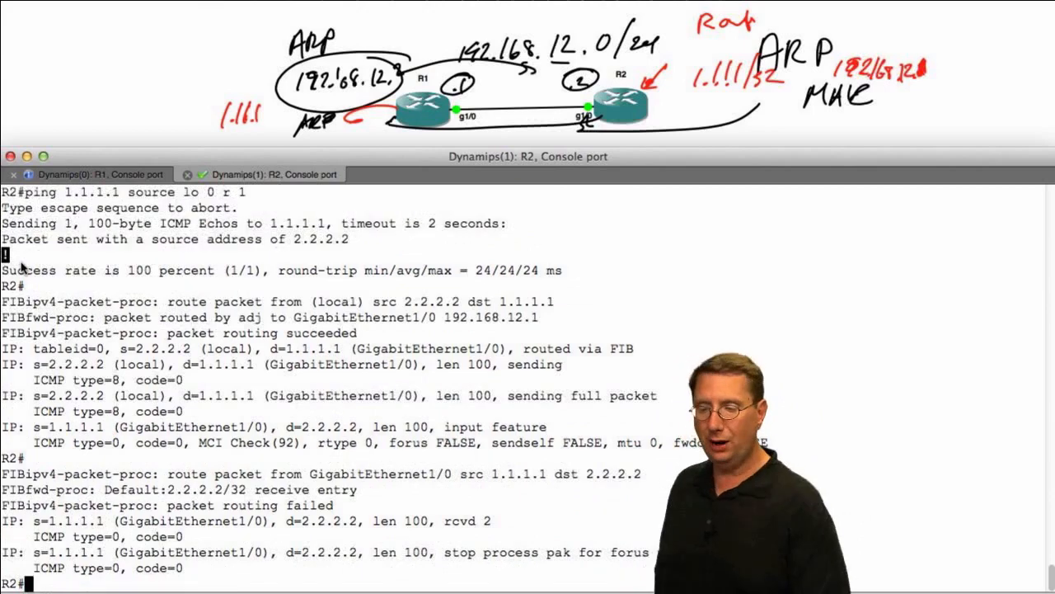
In R1's debug output, highlight the final reply line's sending full packet text and its destination 2.2.2.2
click(131, 171)
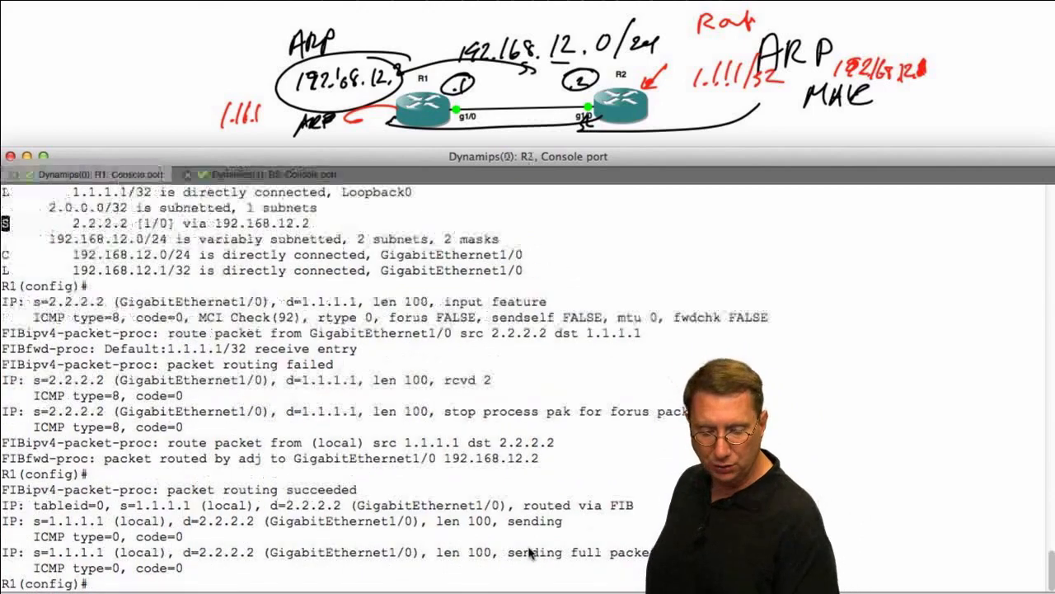
drag(507, 552, 649, 552)
drag(198, 552, 262, 553)
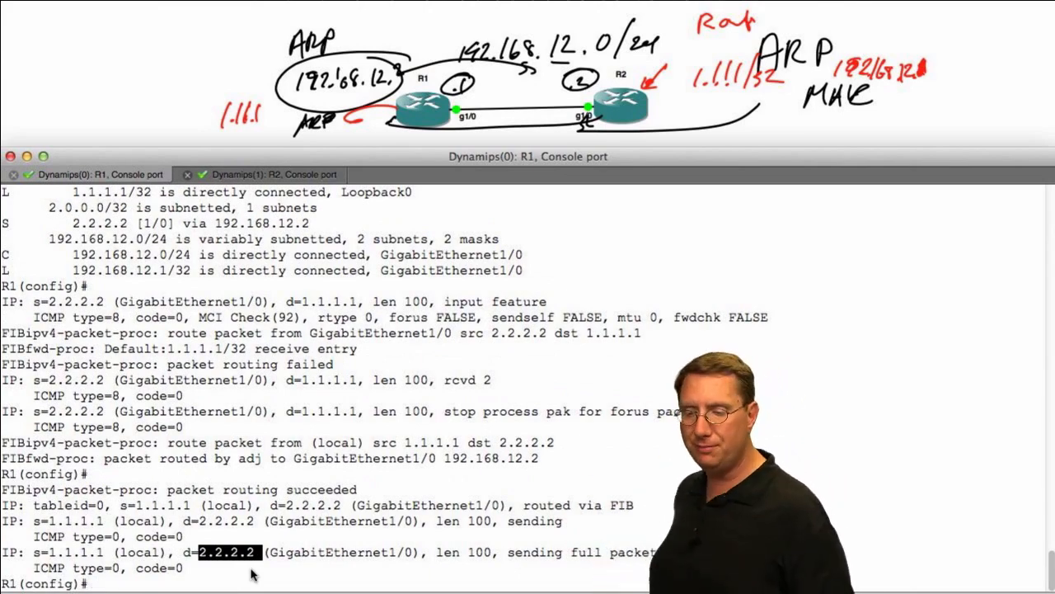
Return to R2's console, enter configuration mode and create interface Loopback 100
click(266, 175)
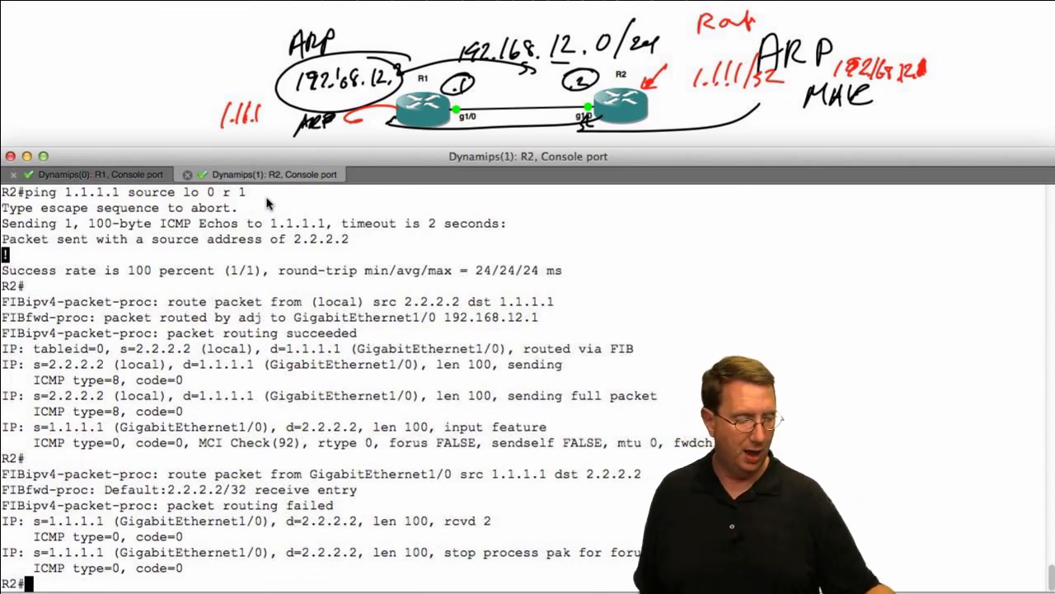
text(i)
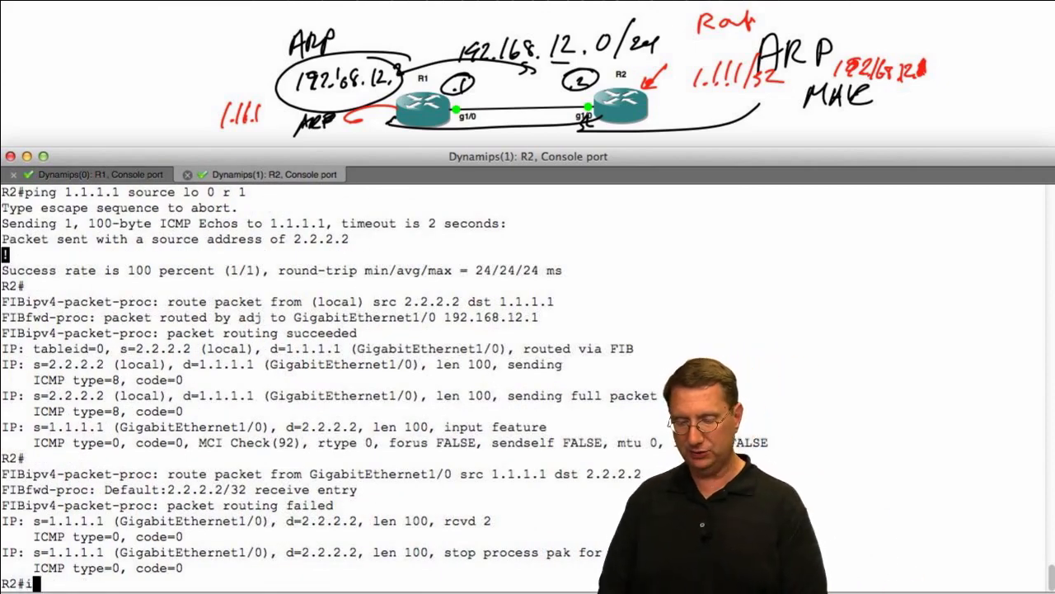
key(BackSpace)
text(conf t)
key(Return)
text(int )
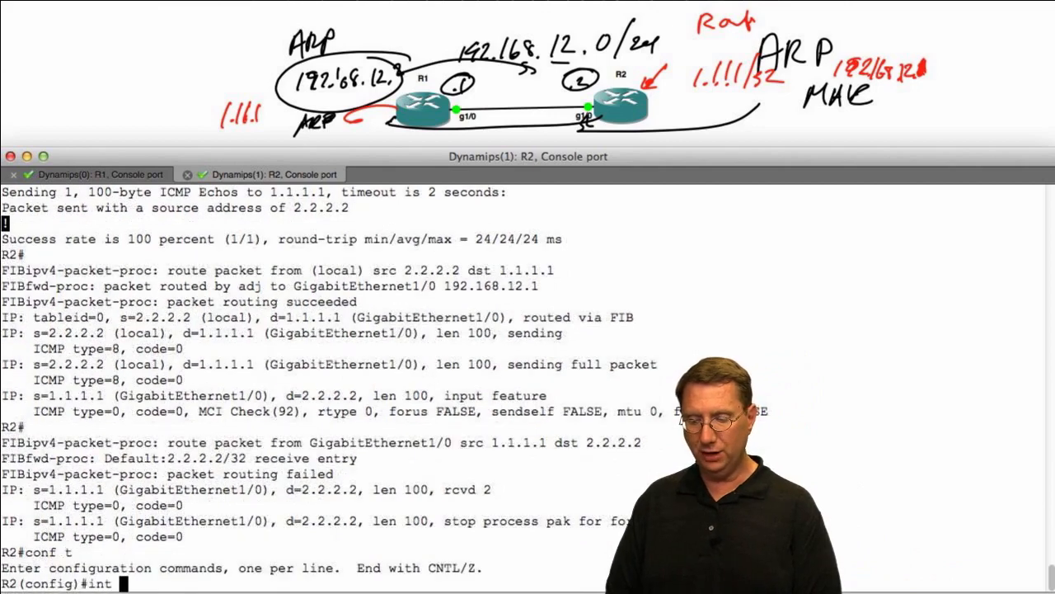
text(lo 100)
key(Return)
Assign 11.11.11.11 255.255.255.0 to R2's Loopback 100 and exit back to privileged mode
text(ip a)
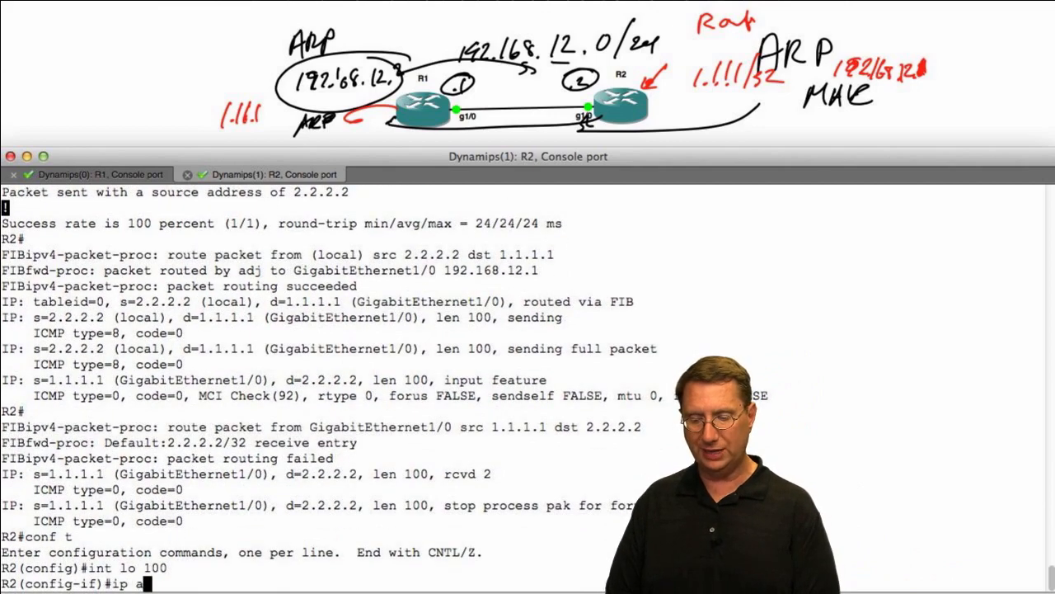
text(ddress 11.)
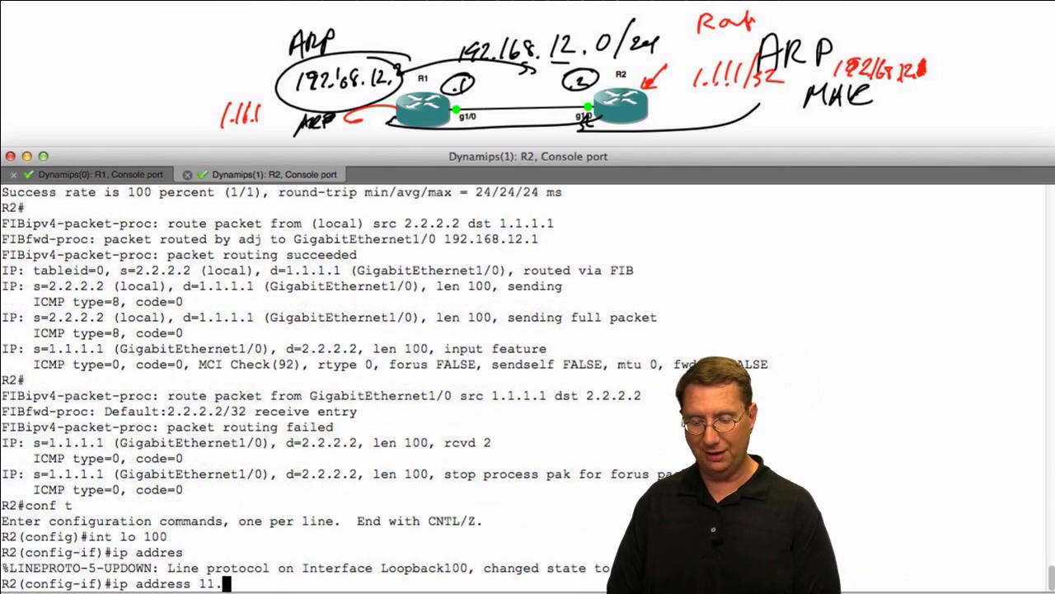
text(11.11.0)
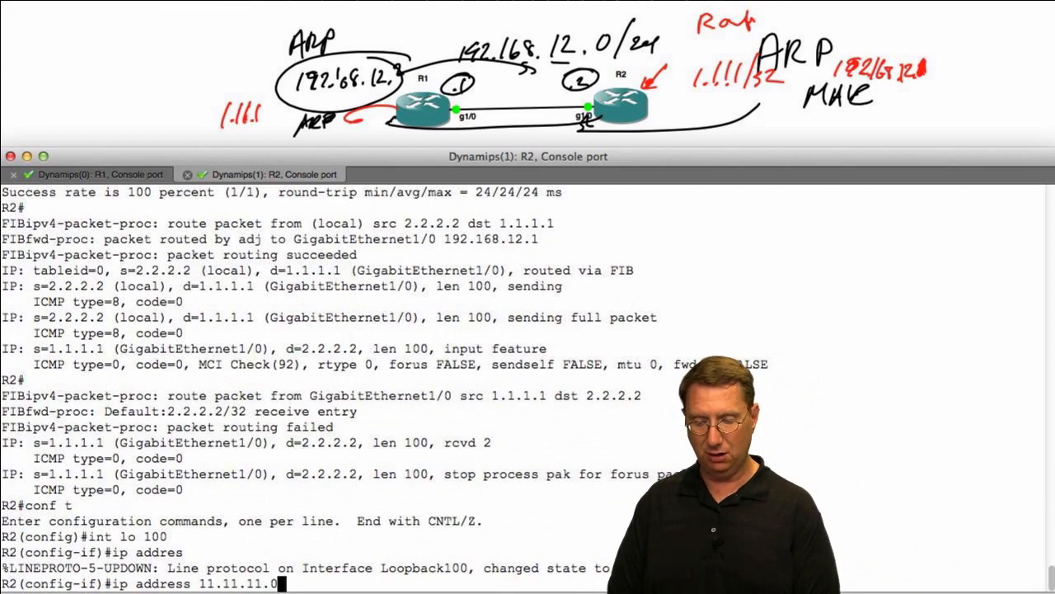
key(BackSpace)
text(1 255.)
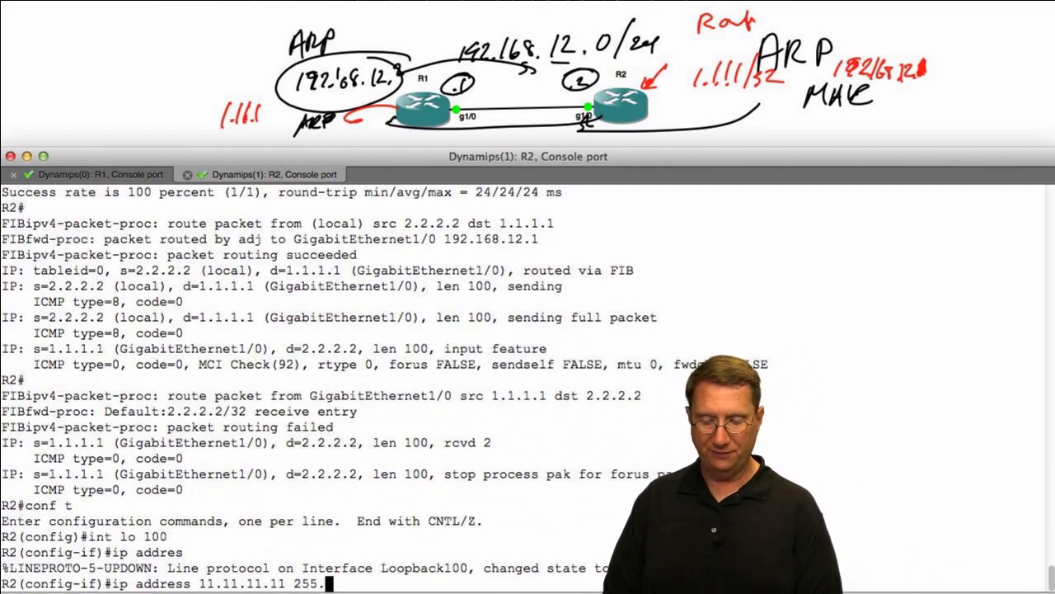
text(255.255.0)
key(Return)
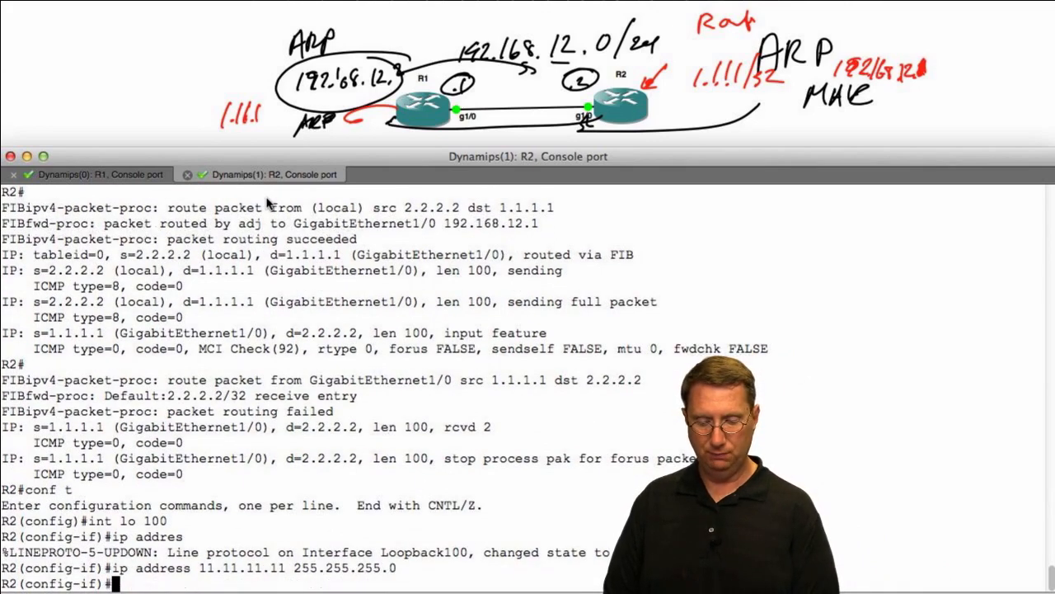
text(exit)
key(Return)
text(exit)
key(Return)
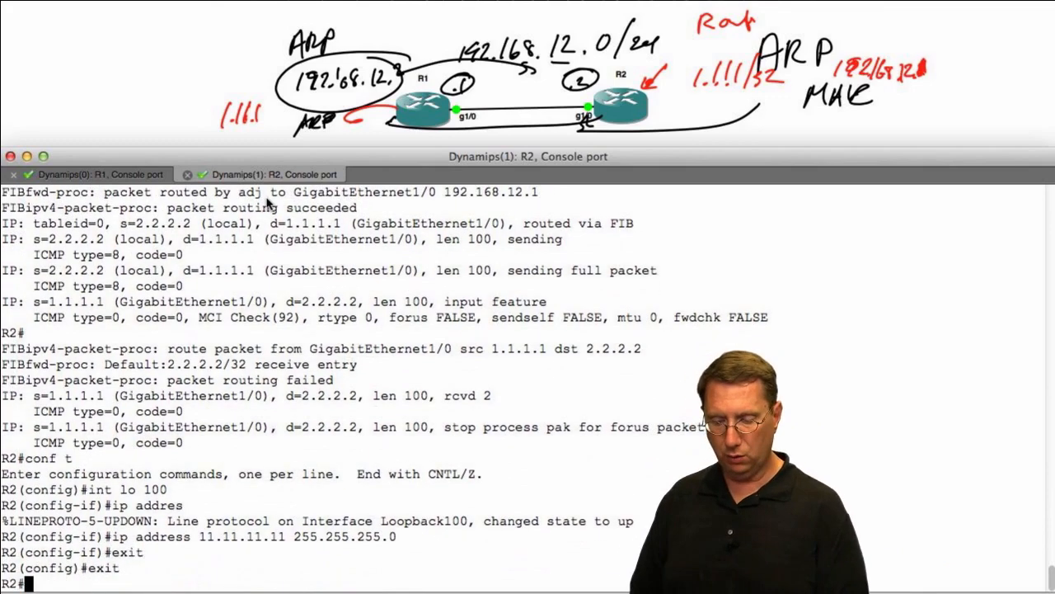
key(Return)
key(Return)
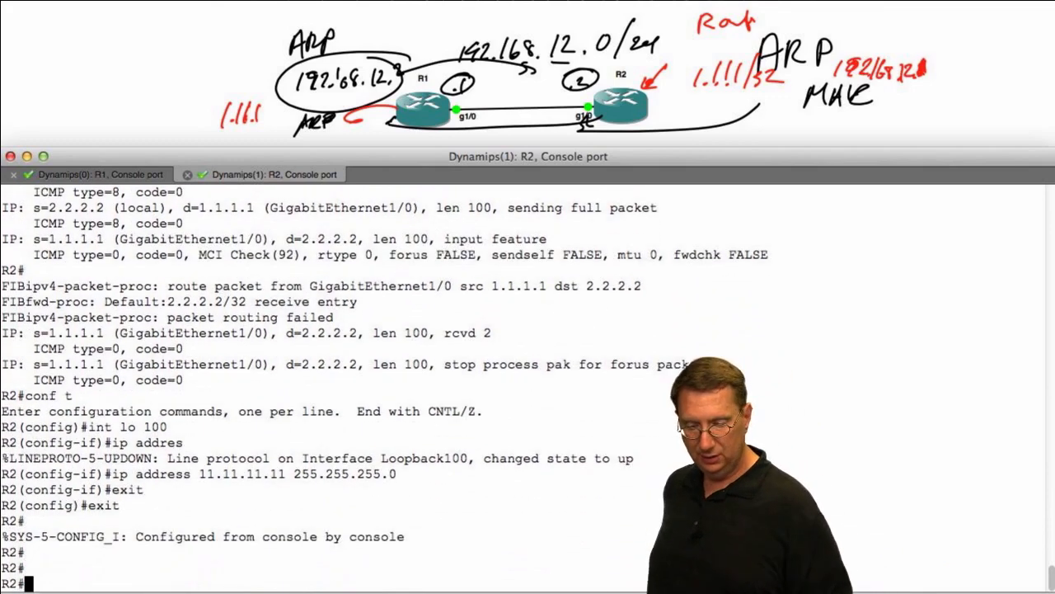
Send a single ping from R2 to 1.1.1.1 sourced from Loopback 100, using a repeat count of 1
text(ping 1.1.1.1 source lo 0 r 1)
key(Left)
key(Left)
key(Left)
key(Left)
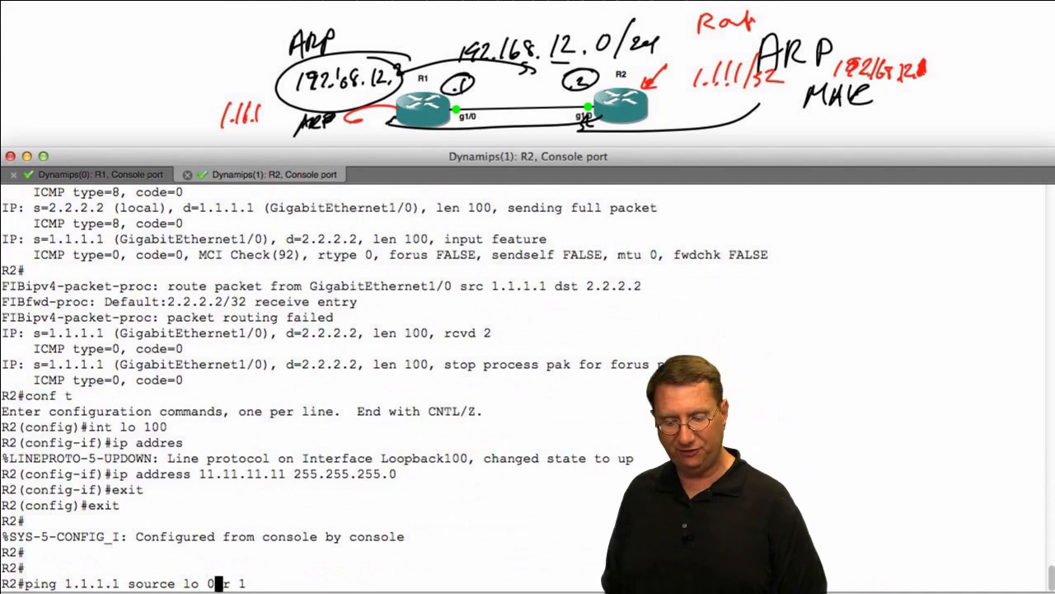
text(1)
key(Right)
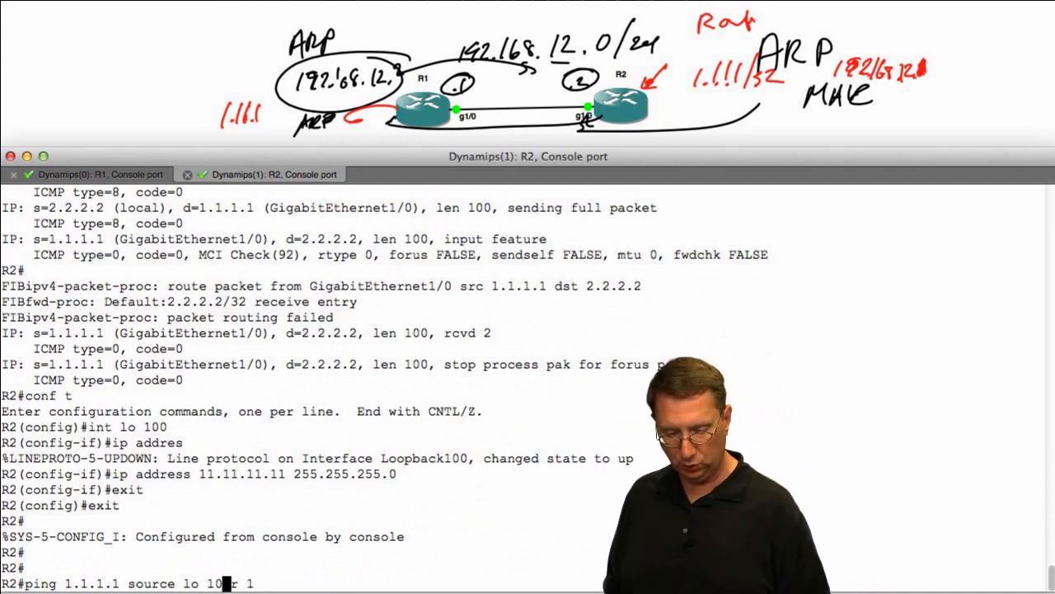
text(0)
key(Return)
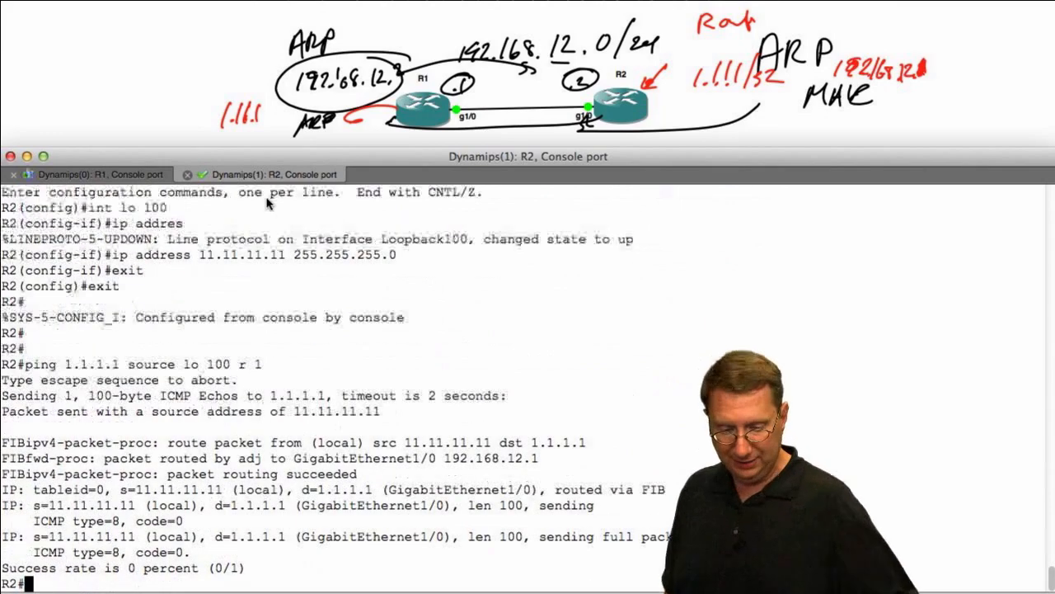
Highlight the sending full packet text in R2's ping debug, and the destination 11.11.11.11 and unroutable text in R1's last debug entry
drag(539, 537, 631, 537)
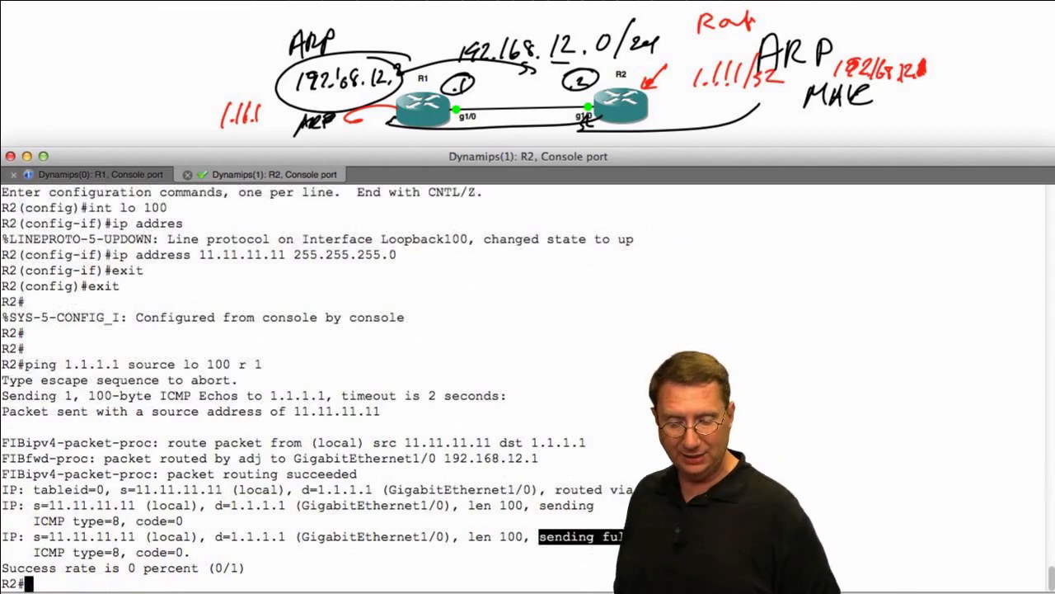
click(235, 384)
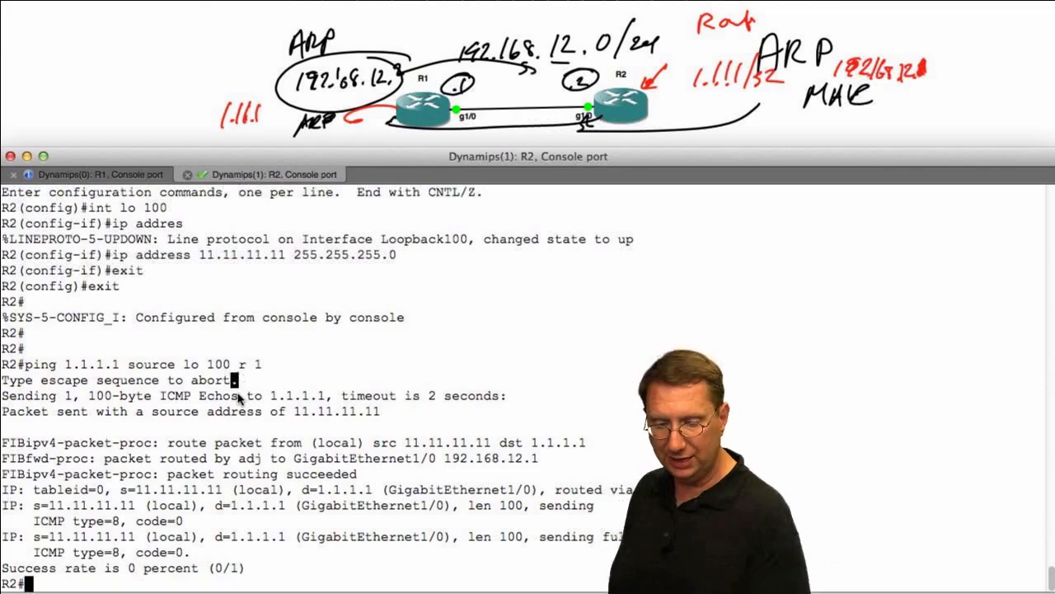
click(106, 177)
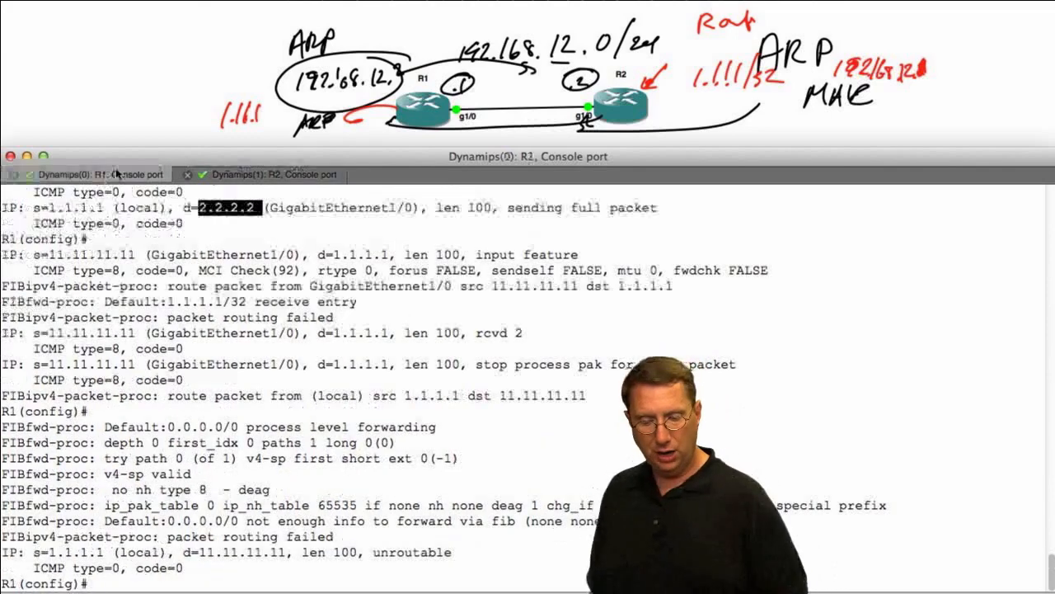
drag(183, 551, 290, 559)
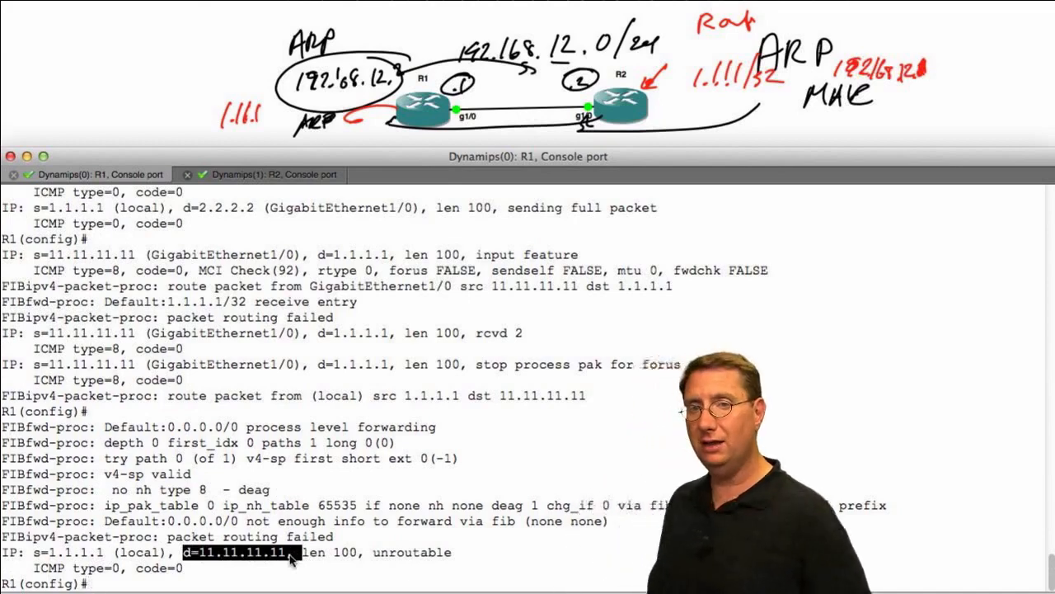
drag(372, 552, 452, 553)
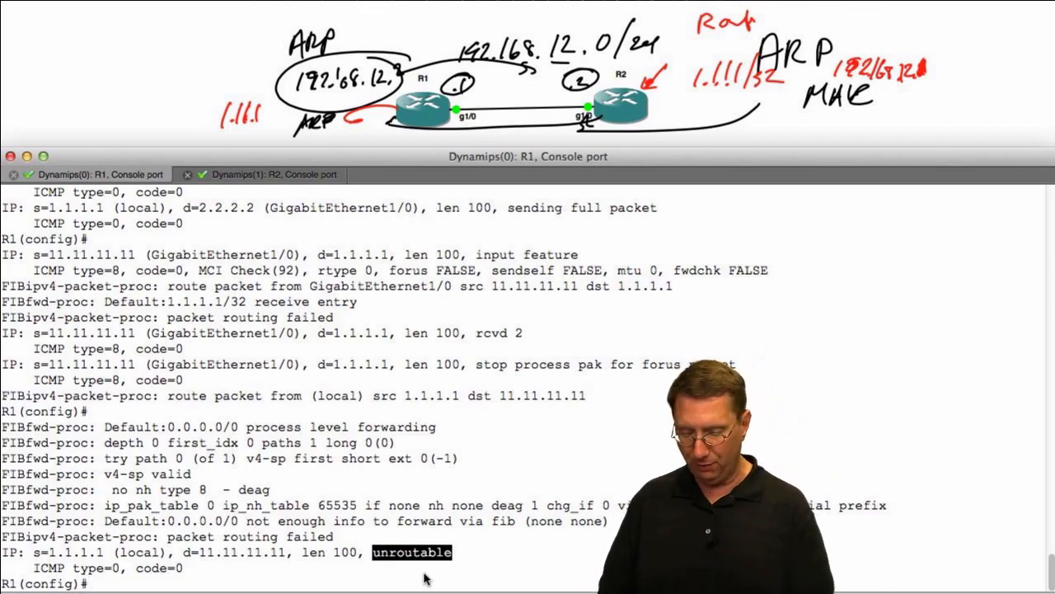
Add a static default route on R1, 0.0.0.0 0.0.0.0, with next hop 192.168.12.2
text(ip route 0)
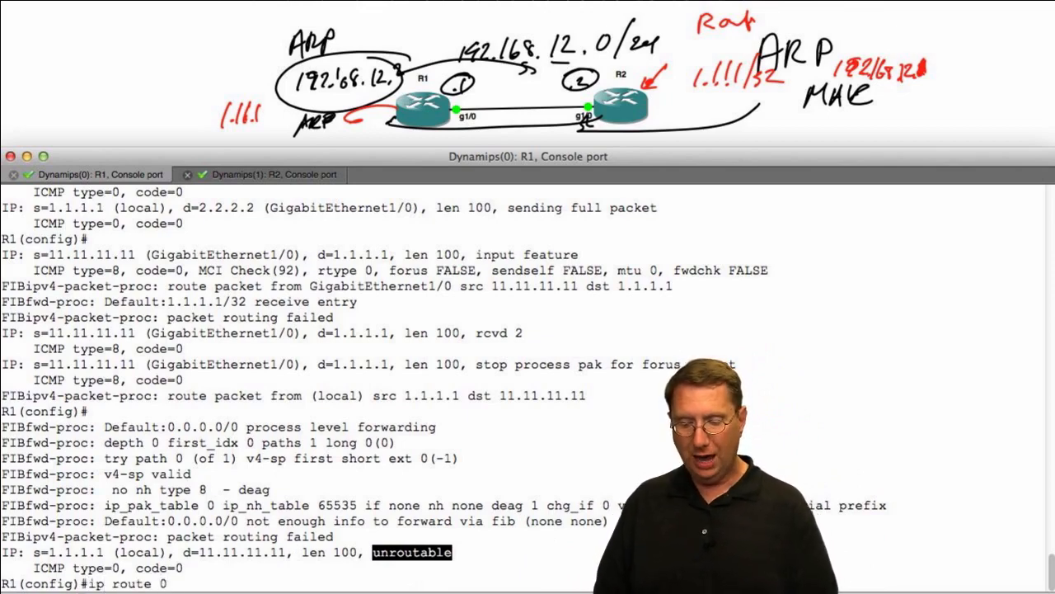
text(.0.0.)
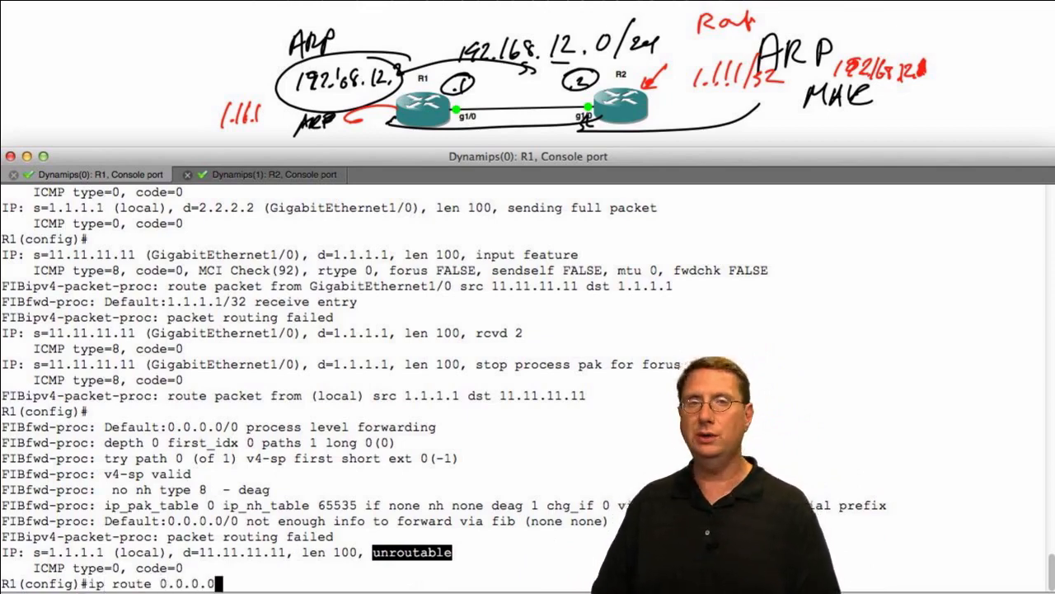
text(0 0.0.0.0)
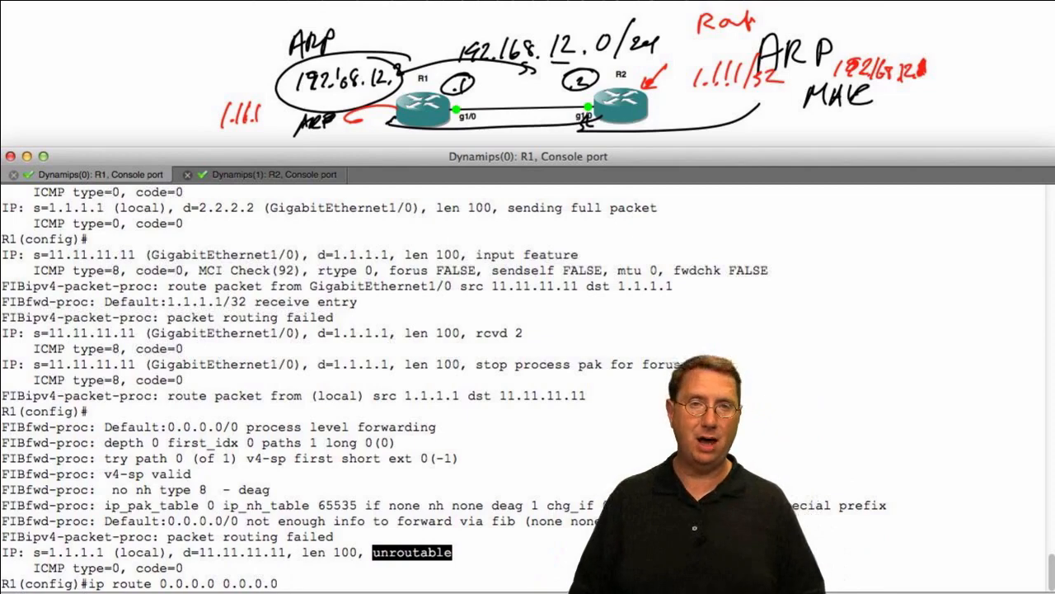
text(10.)
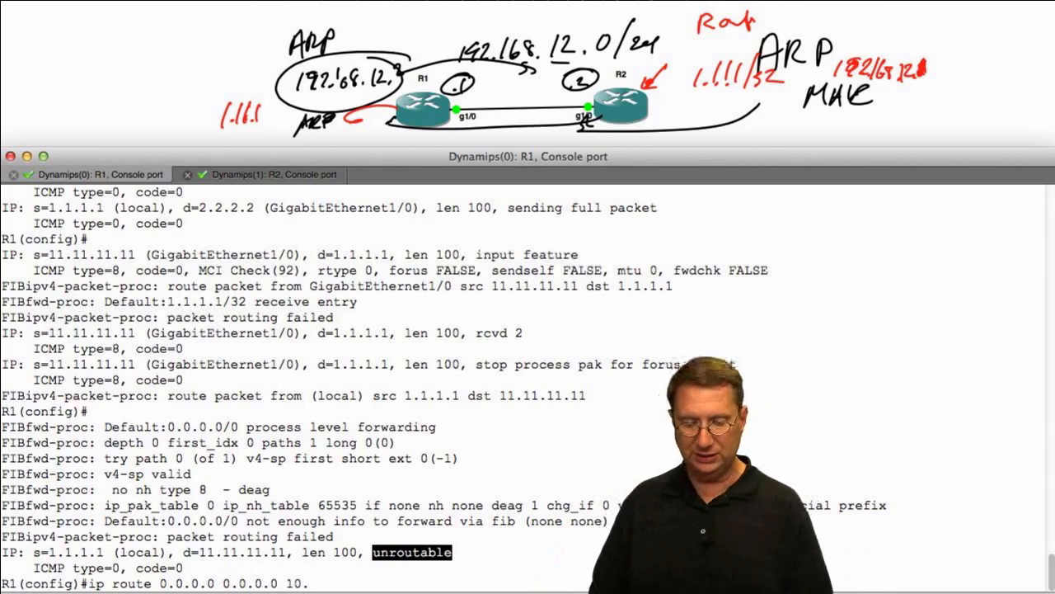
key(BackSpace)
key(BackSpace)
key(BackSpace)
text(9)
key(BackSpace)
key(BackSpace)
text(9)
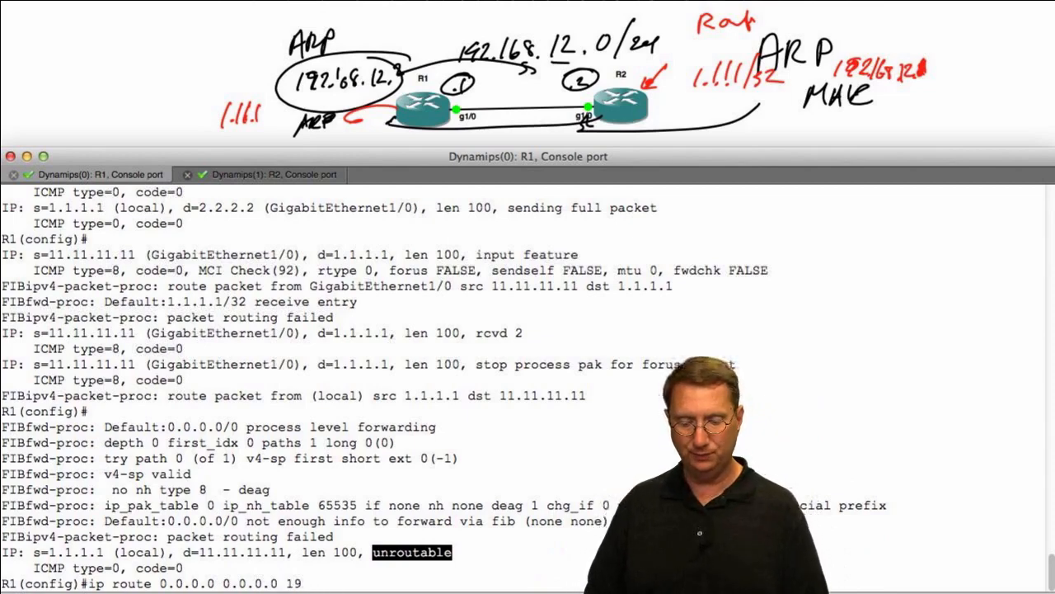
text(2.168.12.2)
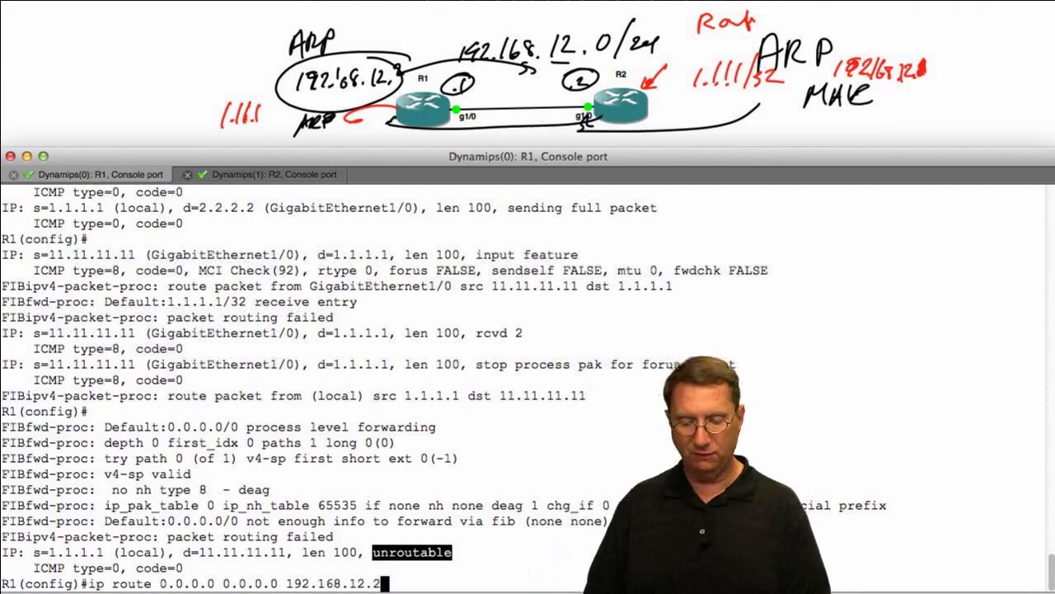
key(Return)
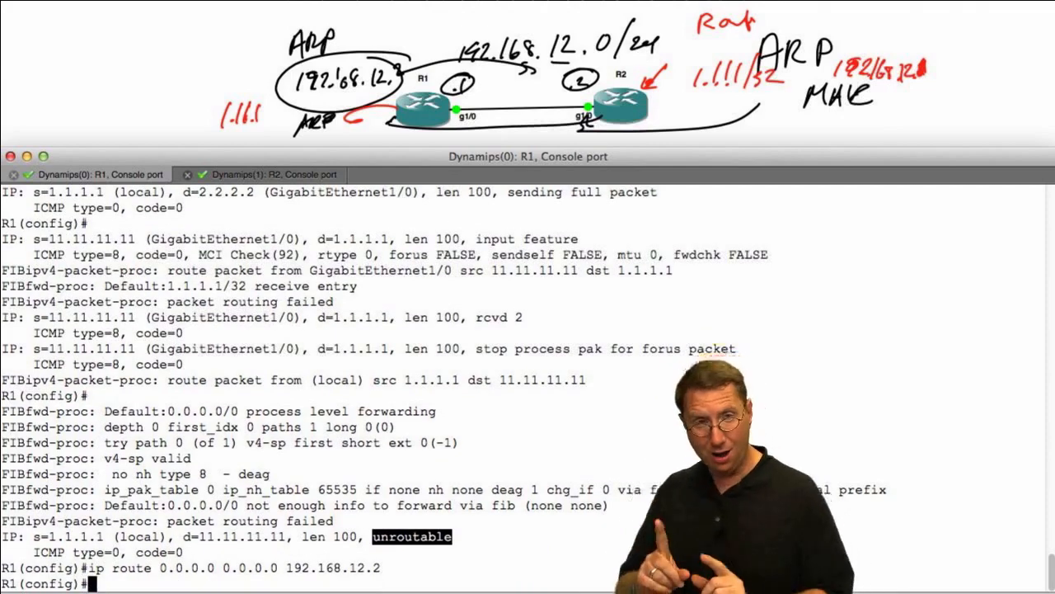
Show R1's full IP routing table from within configuration mode
text(do)
key(BackSpace)
key(BackSpace)
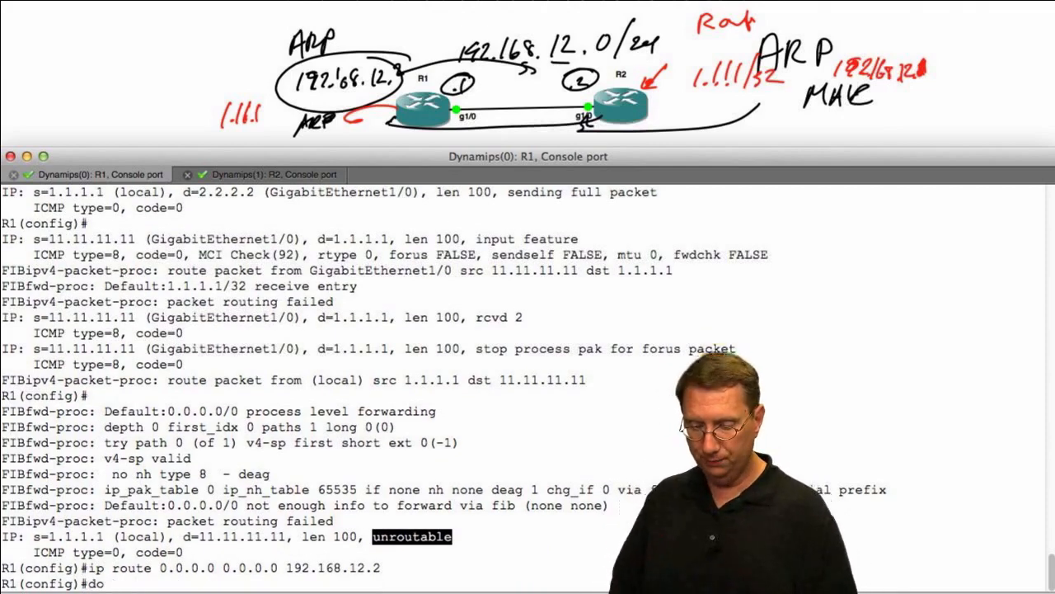
text(show ip route)
key(Return)
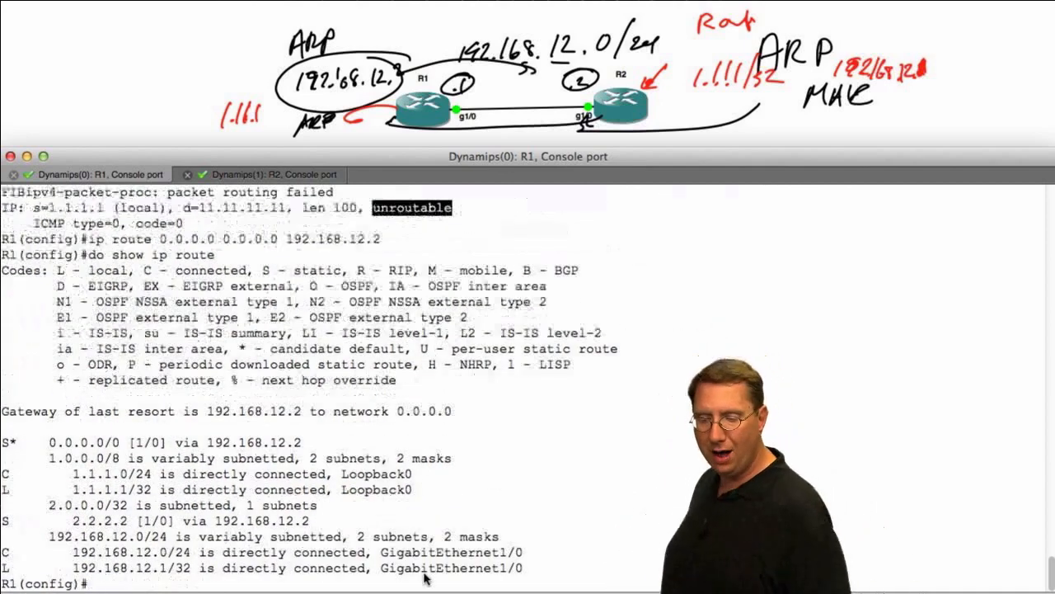
Highlight the S* code, gateway of last resort, candidate default legend, 2.2.2.2 route and 0.0.0.0/0 entry in R1's routing table
double_click(8, 443)
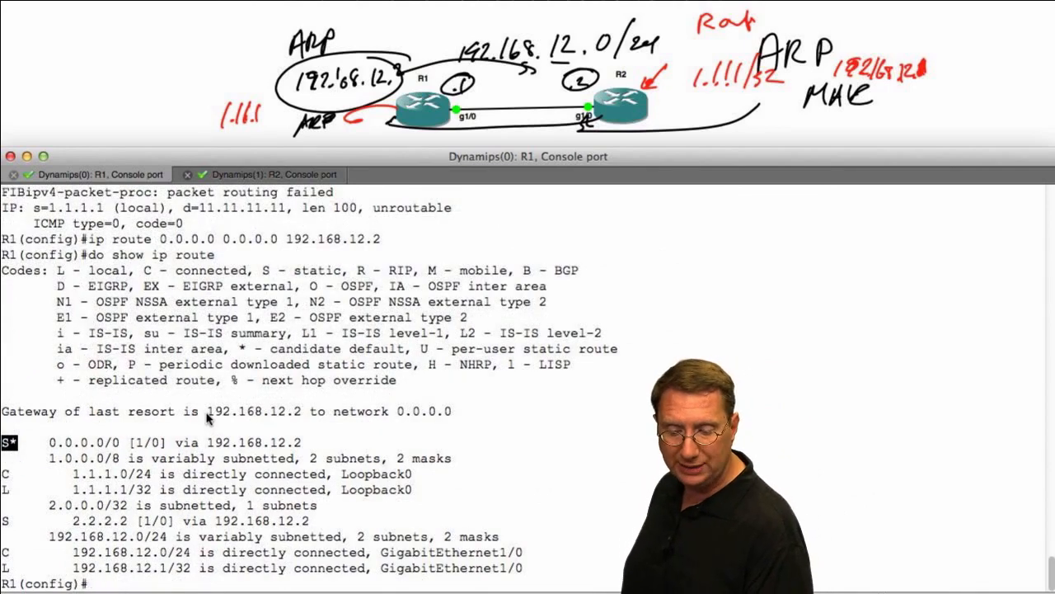
drag(206, 413, 478, 418)
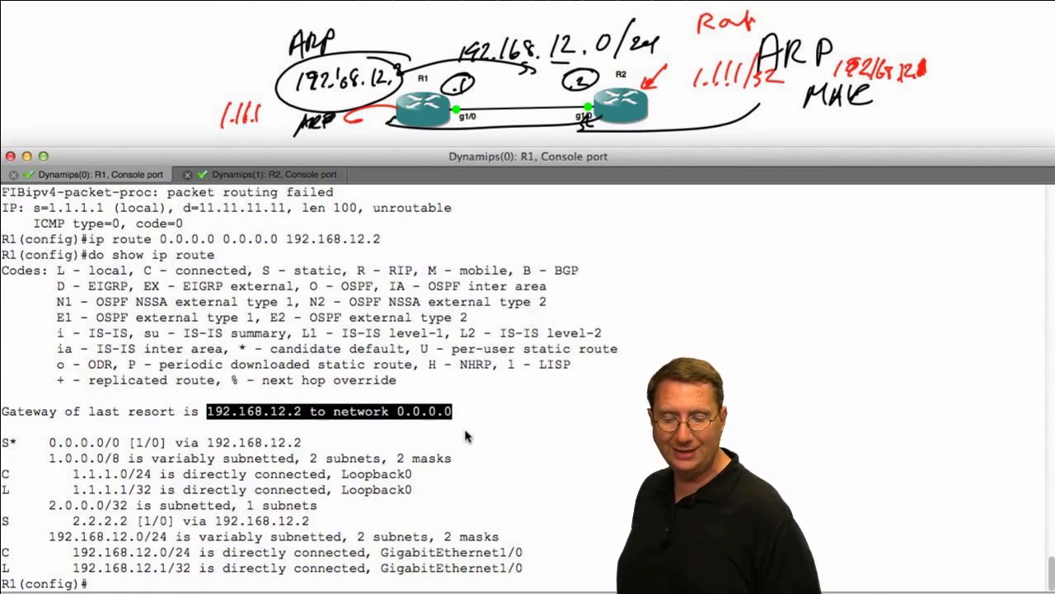
drag(3, 412, 64, 416)
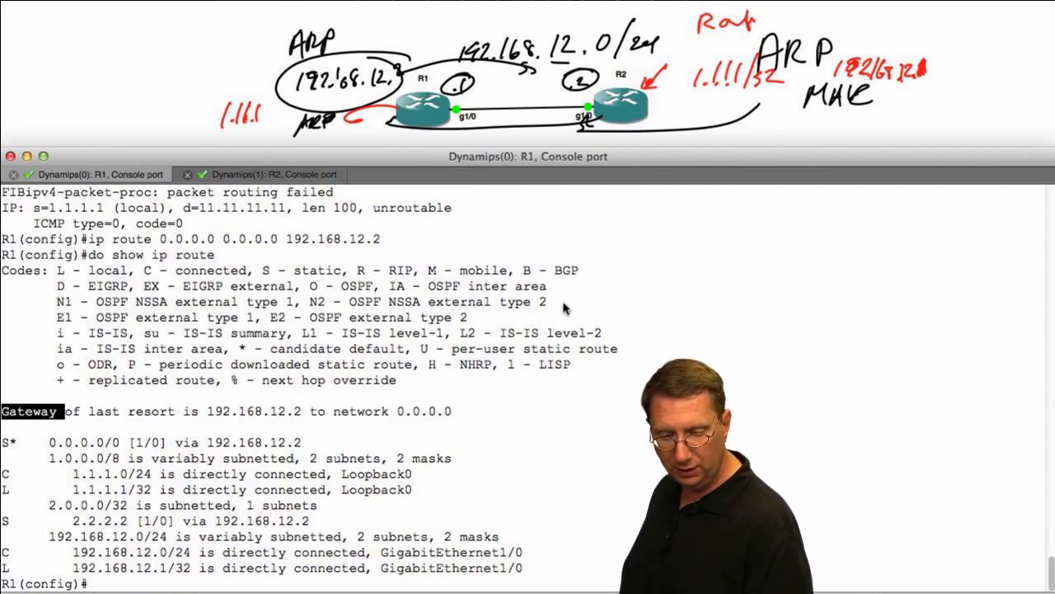
drag(232, 348, 410, 353)
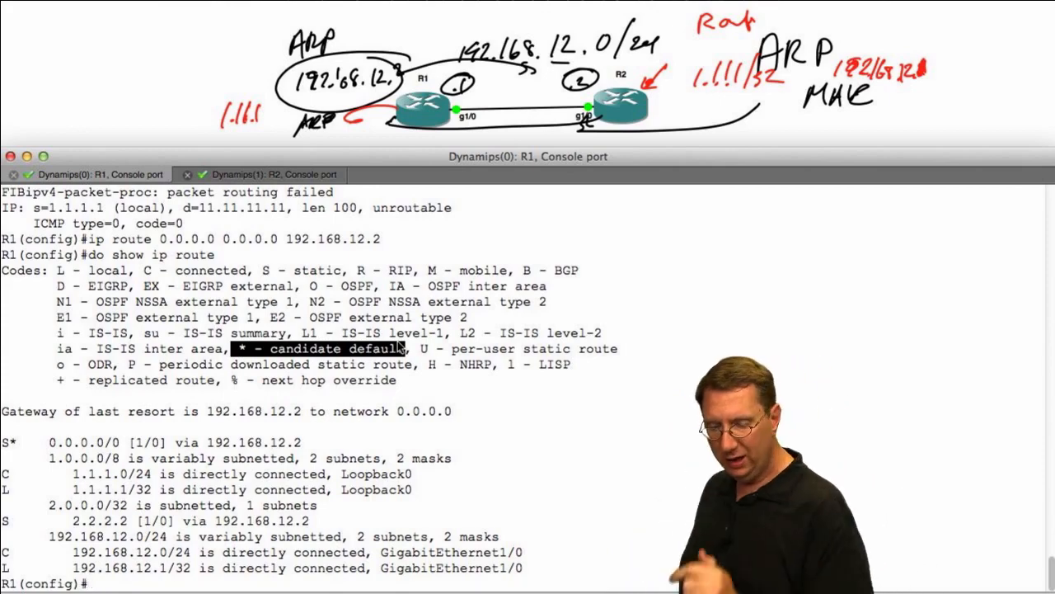
drag(71, 521, 125, 532)
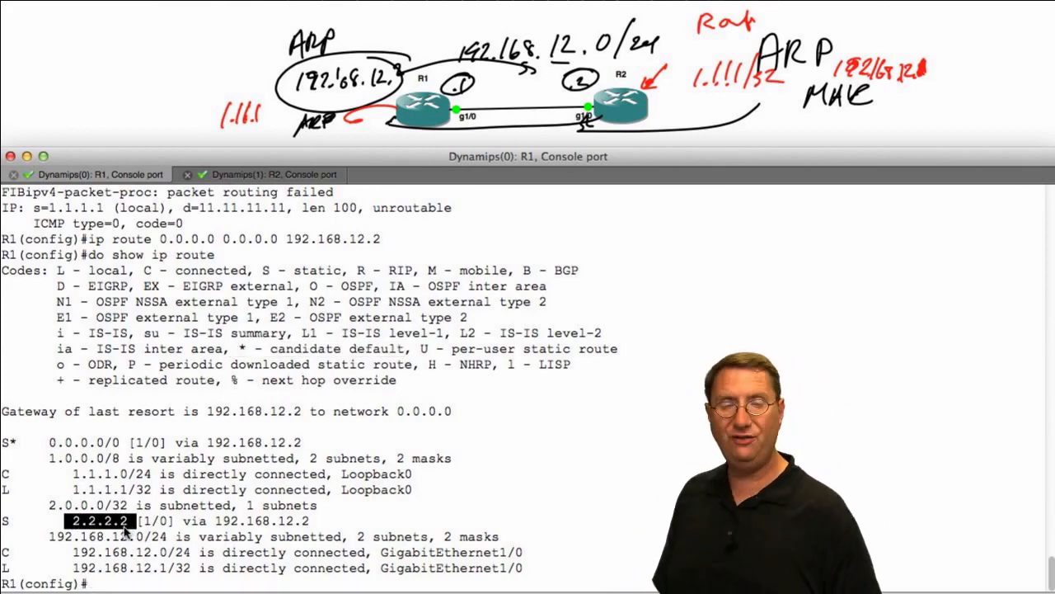
drag(41, 443, 127, 445)
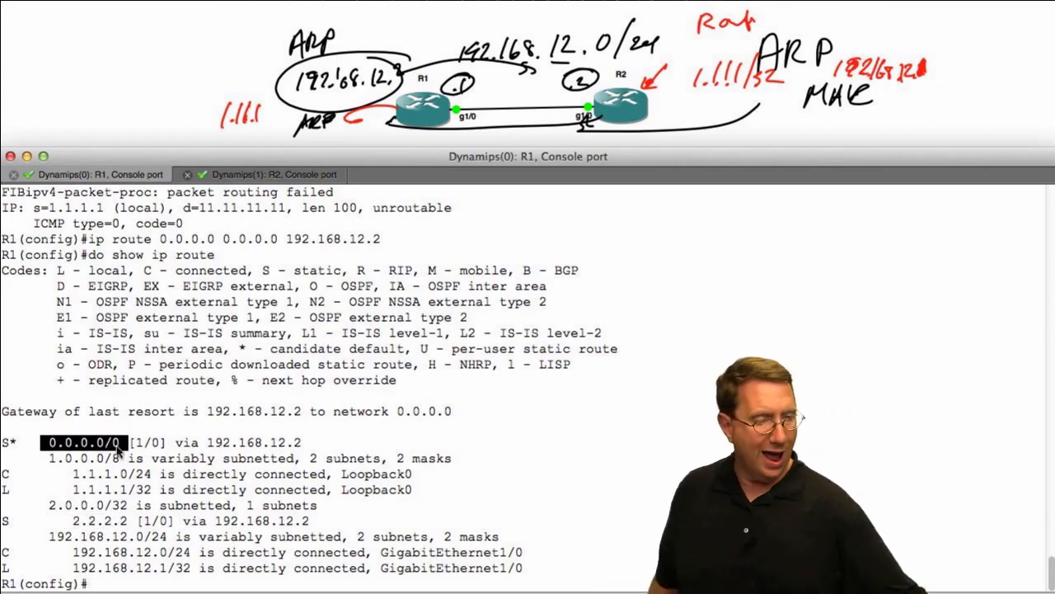
Exit R1's configuration mode back to the privileged prompt
text(exit)
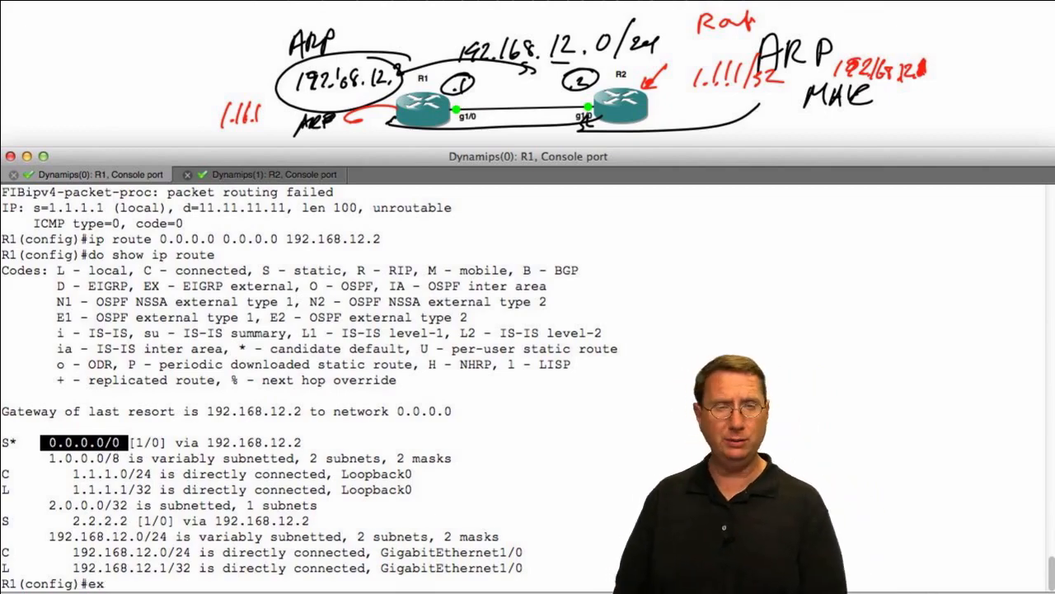
key(Return)
key(Return)
key(Return)
key(Return)
key(Return)
key(Return)
Look up the specific route to 11.11.11.11 in R1's routing table
text(sh)
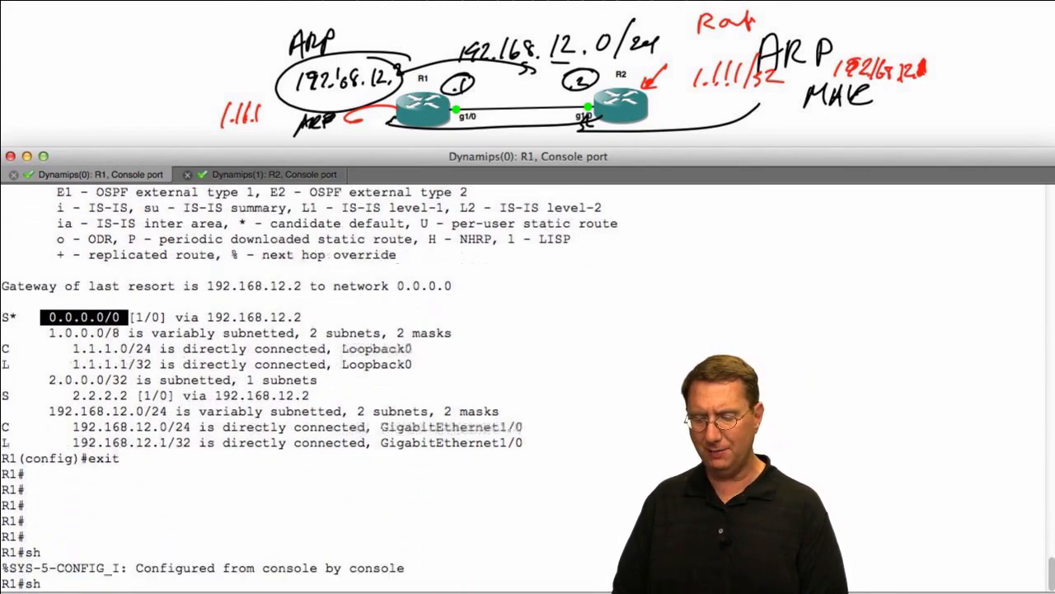
text(ow ip route )
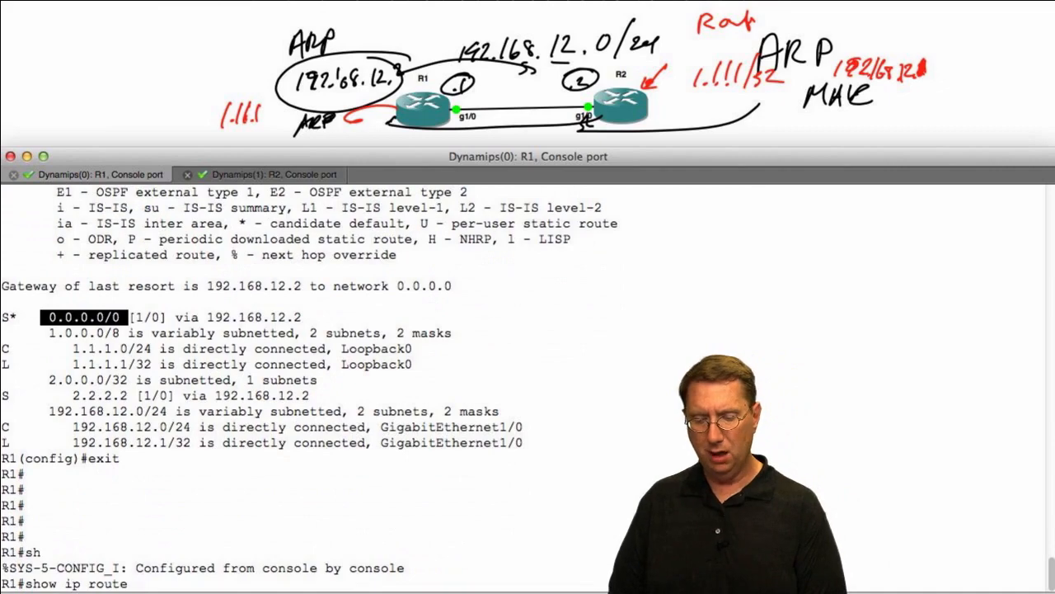
text(11.11.11.11)
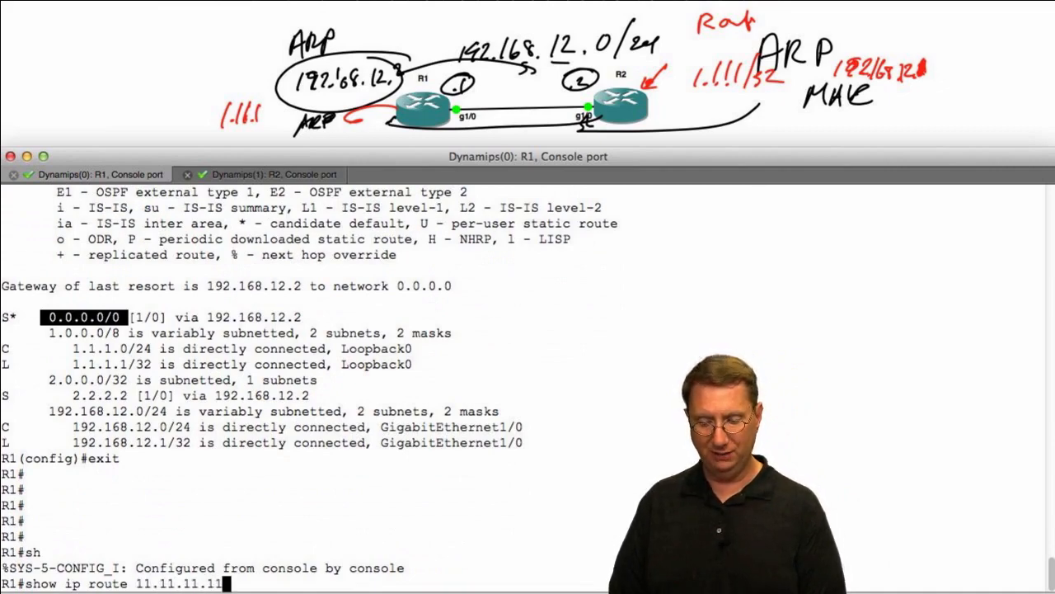
key(Return)
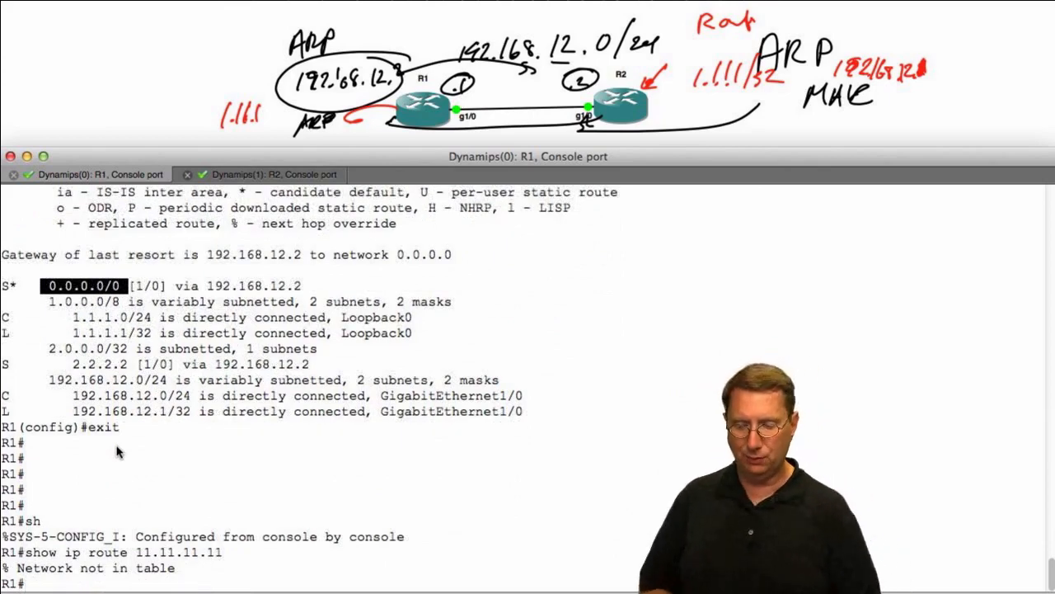
Repeat the route lookup on R1 for network 11.11.11.0 instead of the host address
key(Up)
key(BackSpace)
key(BackSpace)
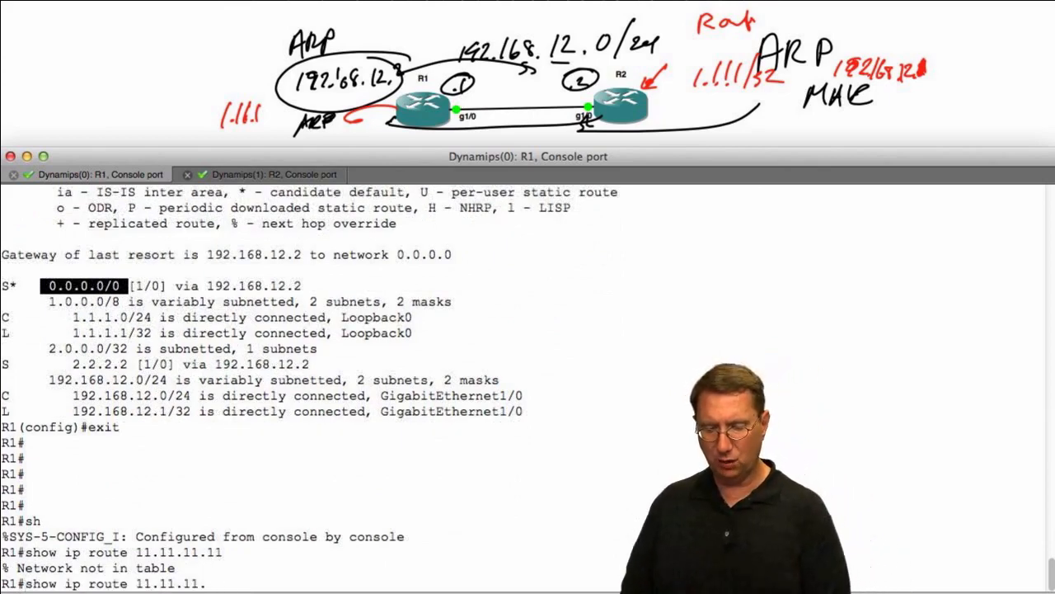
text(0)
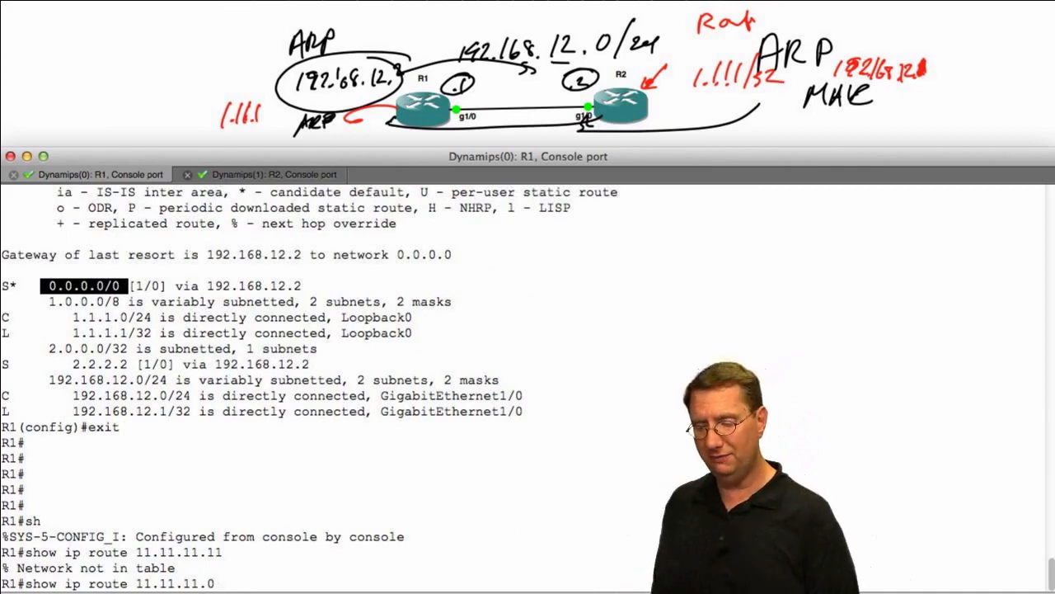
key(Return)
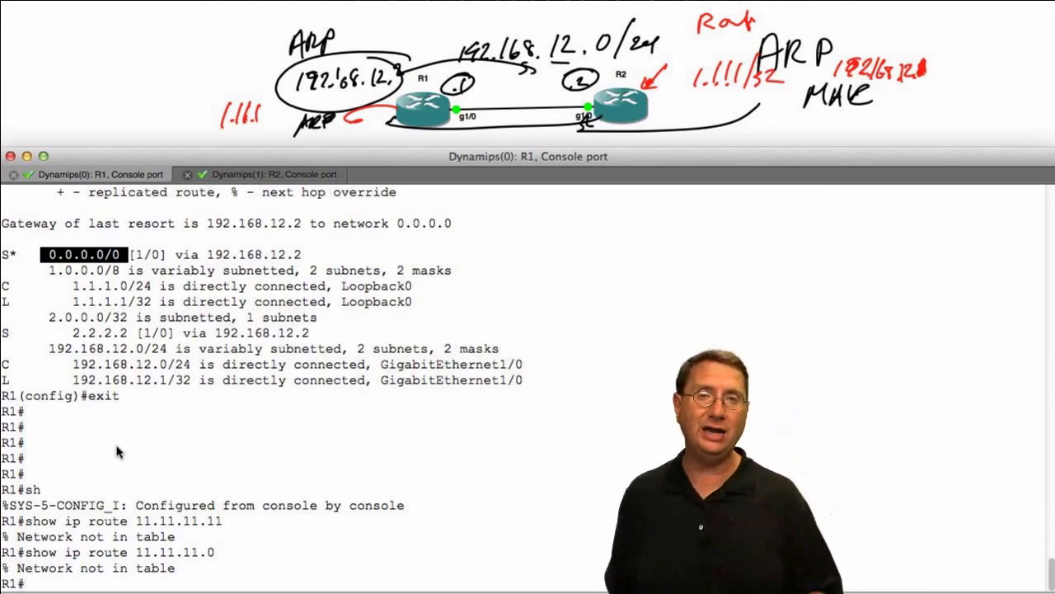
Show R1's complete IP routing table again, without specifying a destination
text(sh)
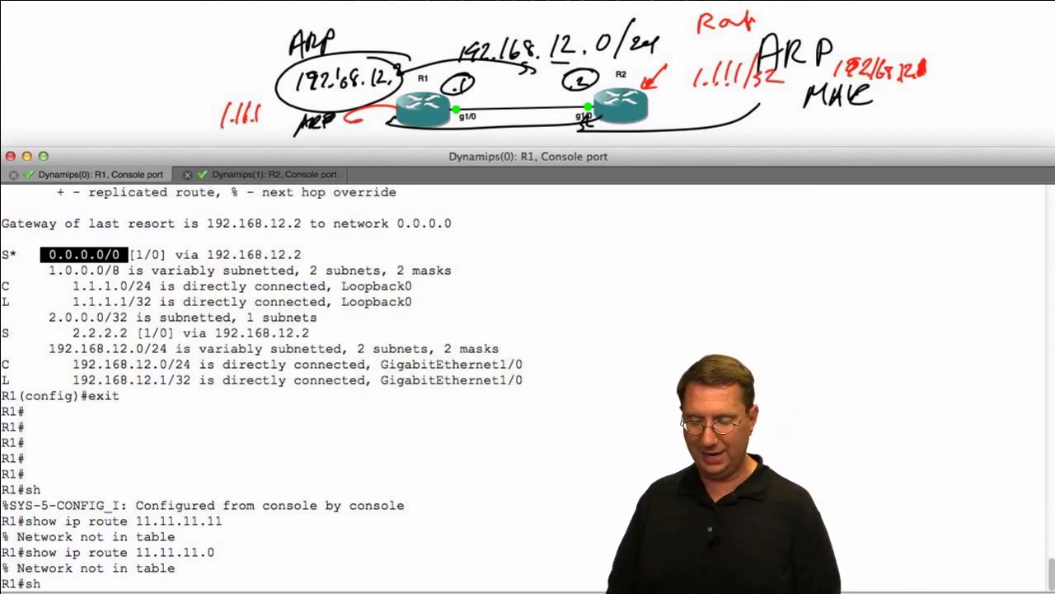
text(ow ip route)
key(Return)
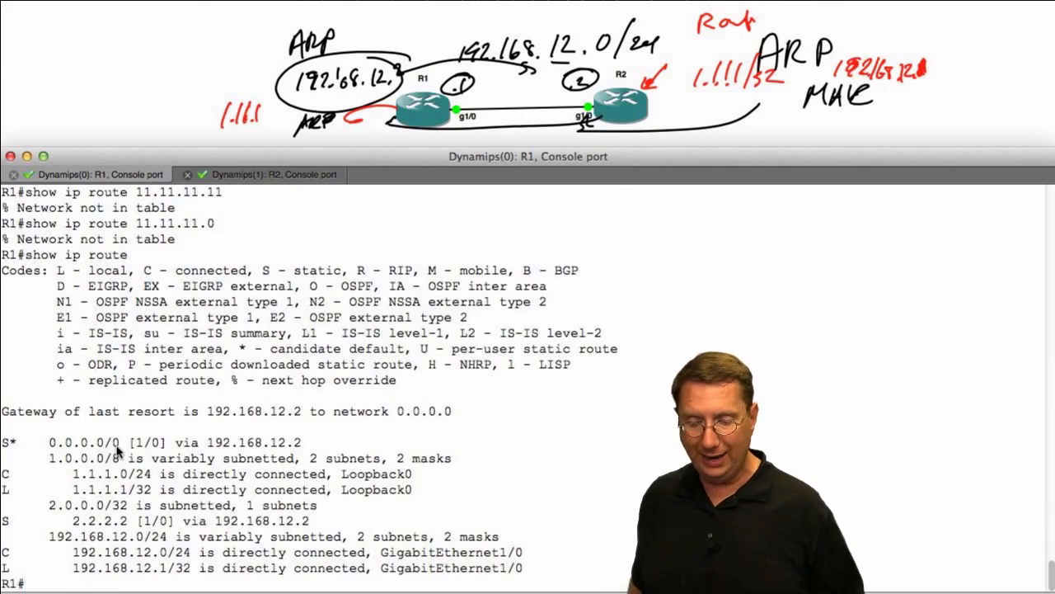
Highlight R1's route entries one after another, from the 192.168.12.0 networks up to the 1.0.0.0/8 entry, checking for a specific match
drag(58, 566, 153, 552)
drag(51, 536, 127, 536)
click(67, 507)
drag(66, 505, 128, 506)
double_click(71, 489)
triple_click(116, 473)
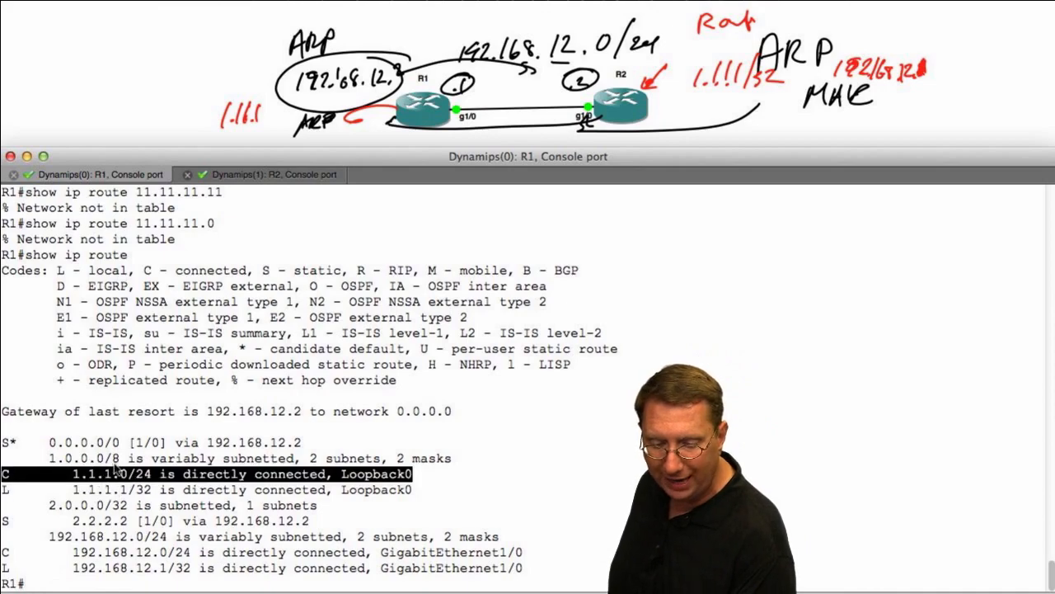
drag(50, 457, 104, 457)
Highlight the gateway of last resort line in R1's routing table, marking 192.168.12.2 to network 0.0.0.0
drag(207, 409, 488, 402)
drag(293, 415, 2, 411)
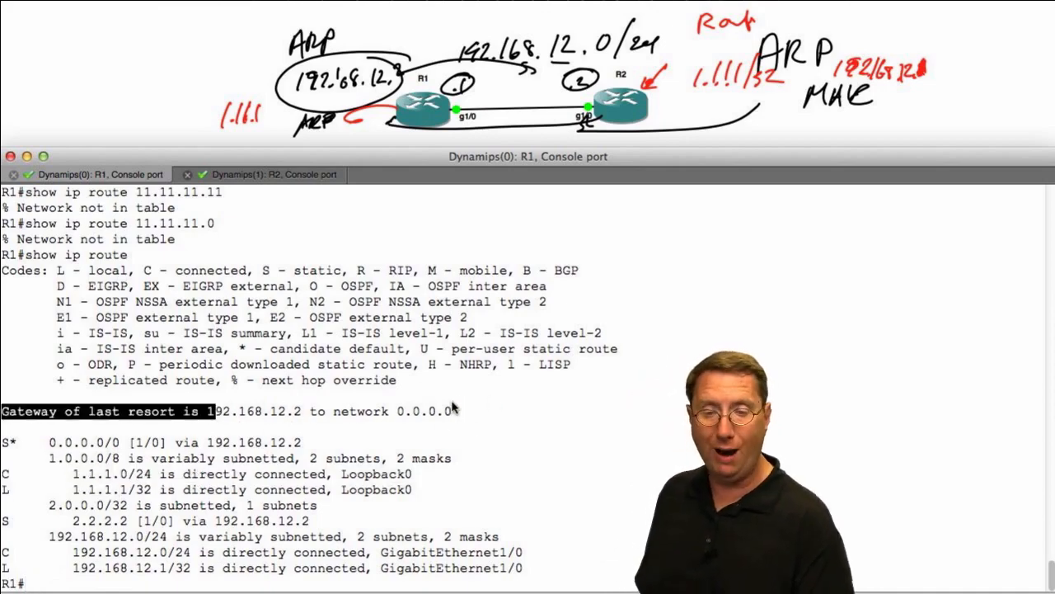
drag(452, 410, 206, 404)
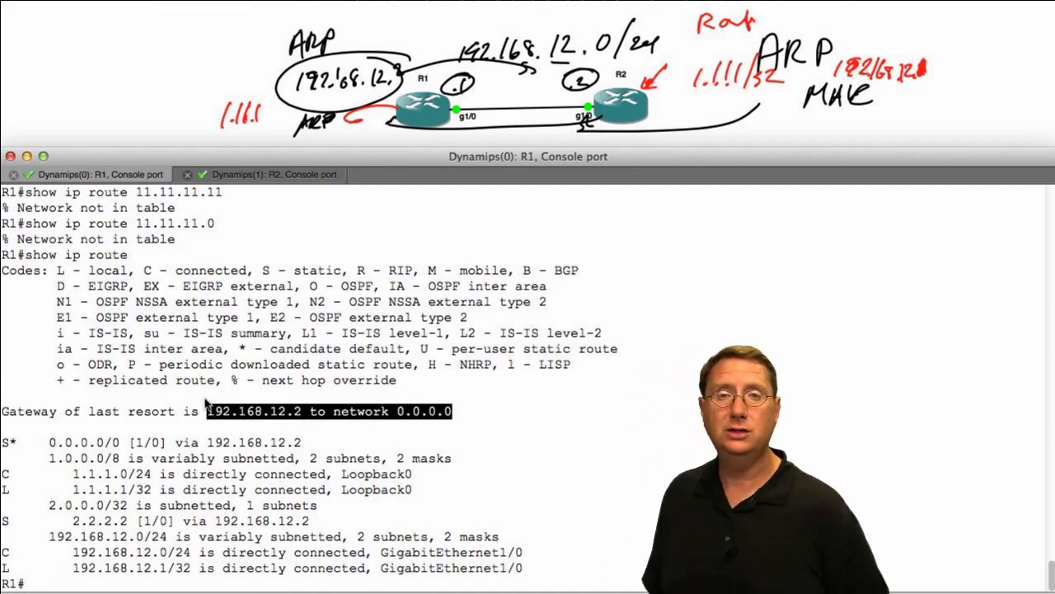
Repeat the single-packet ping from R2 to 1.1.1.1, sourced from loopback 100
click(244, 174)
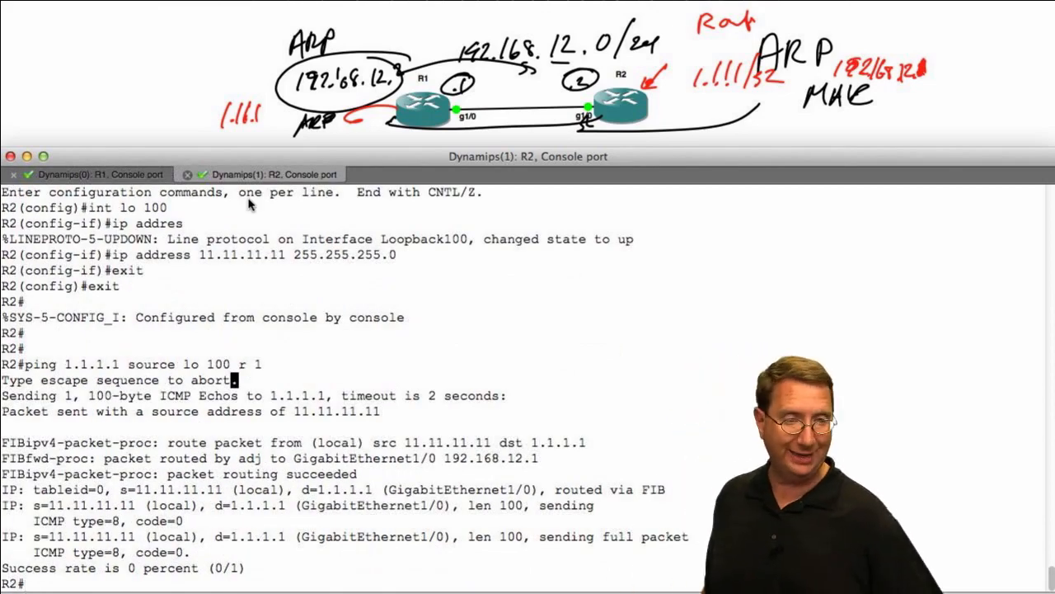
key(Up)
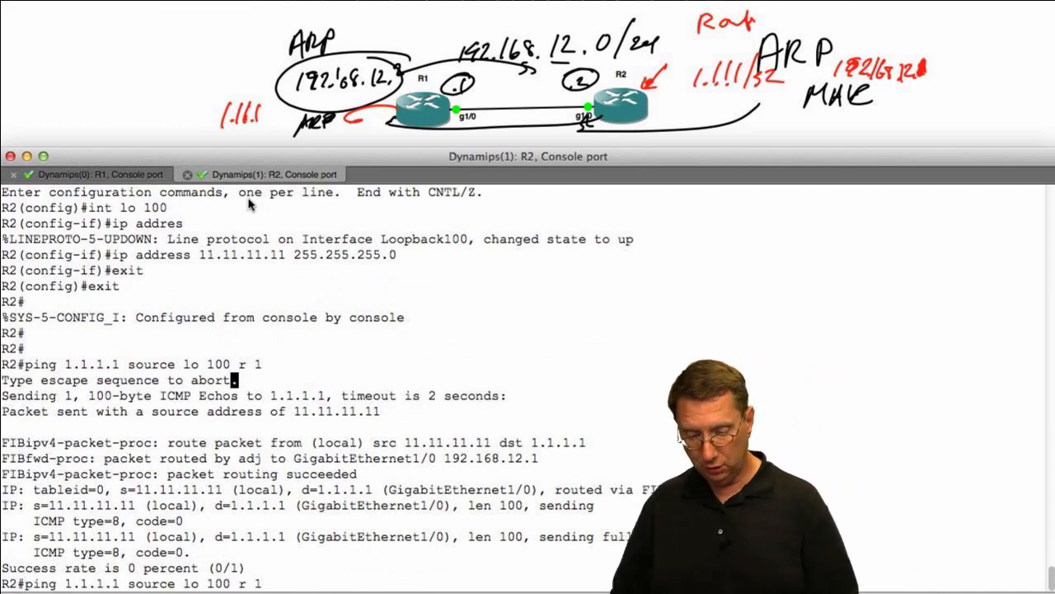
key(Return)
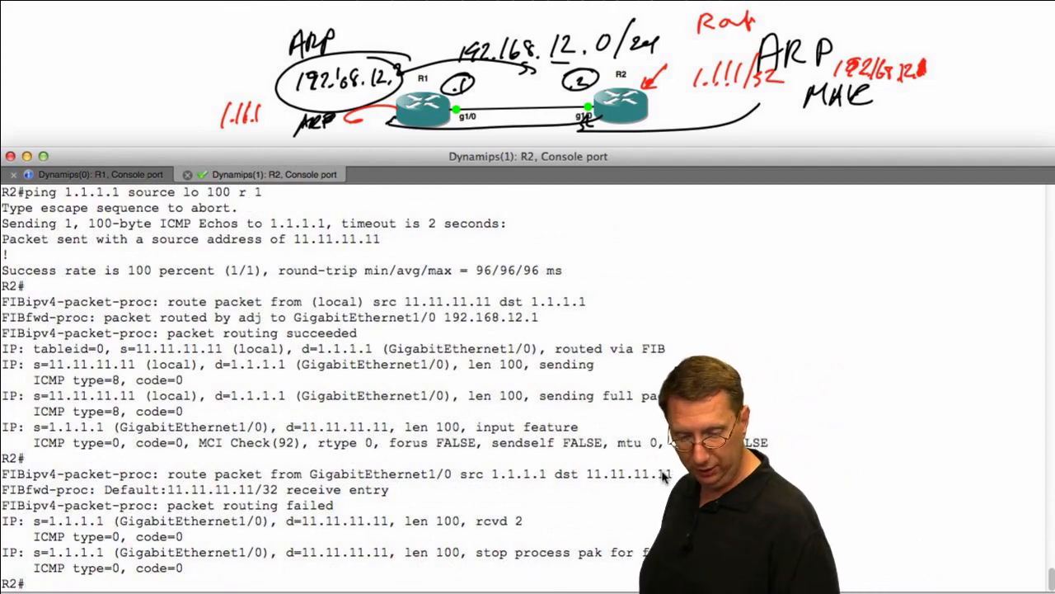
Highlight the ping's reply mark and the debug texts "packet routing failed", "11.11.11.11/32 receive entry" and "stop process pak" in R2's output
drag(168, 506, 333, 508)
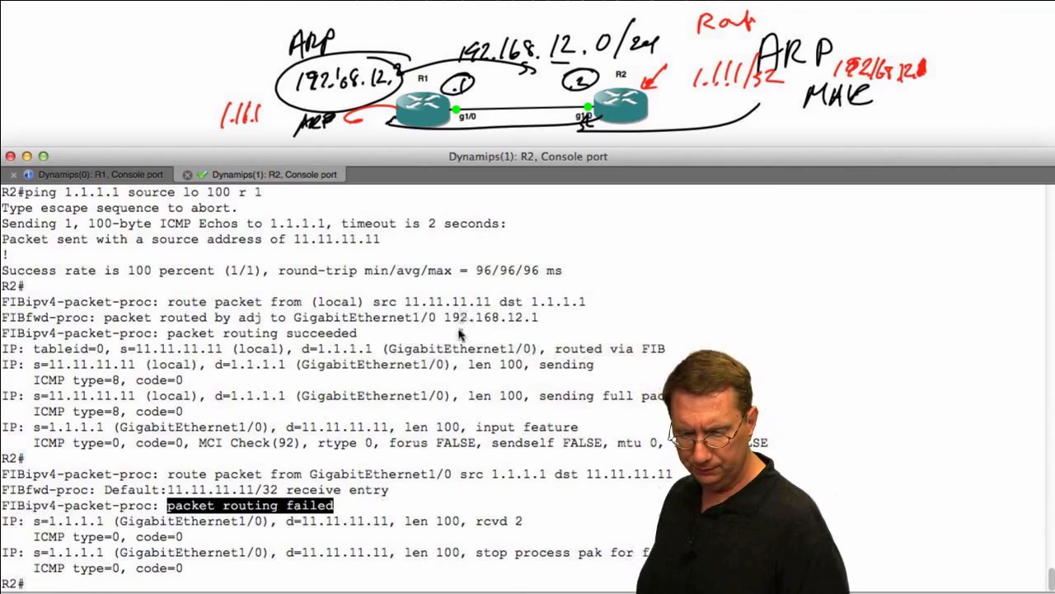
double_click(6, 255)
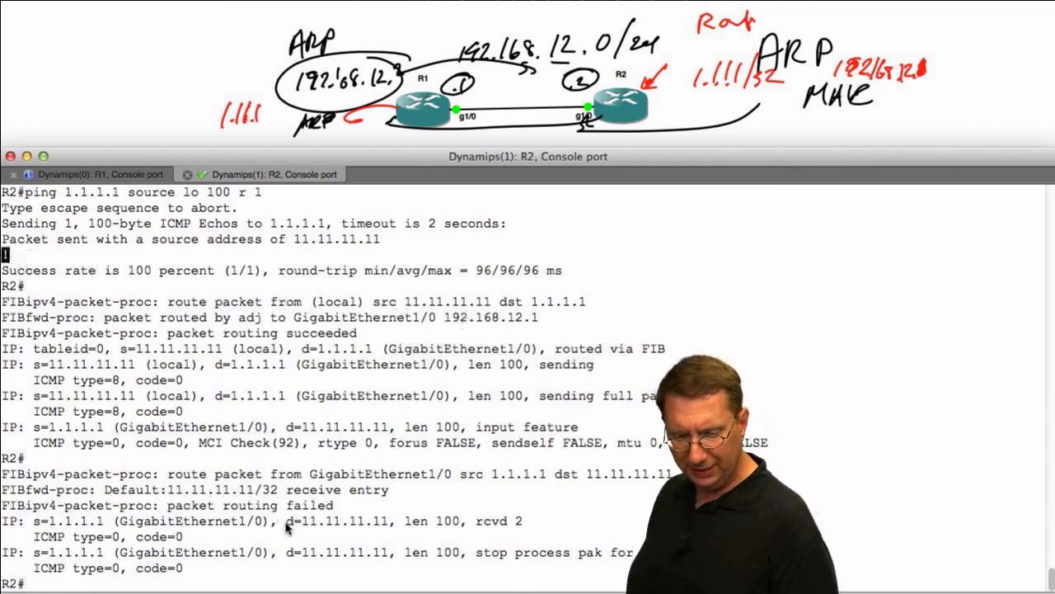
drag(169, 507, 328, 515)
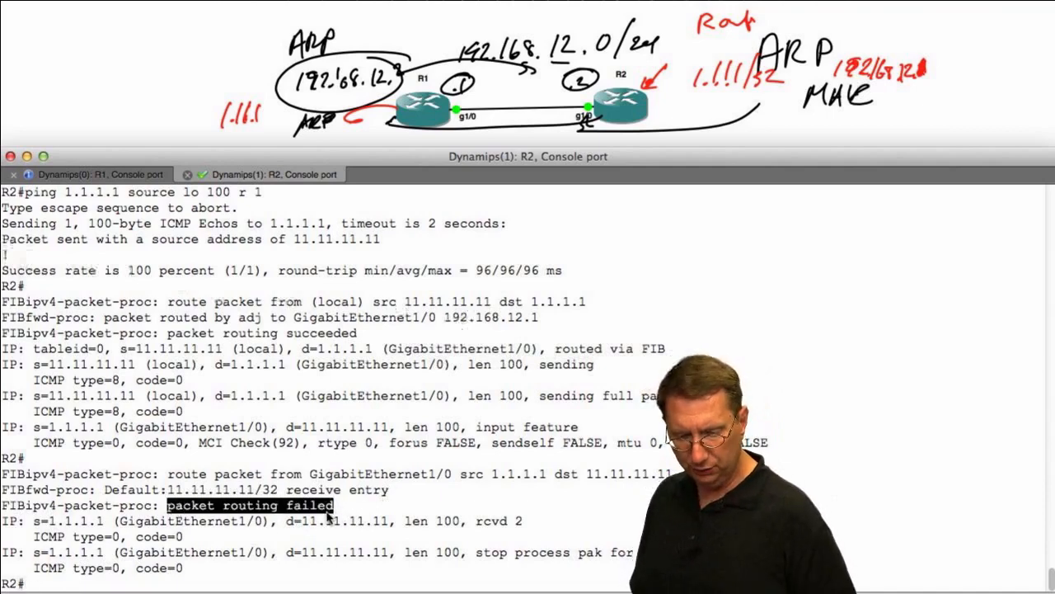
drag(169, 490, 368, 505)
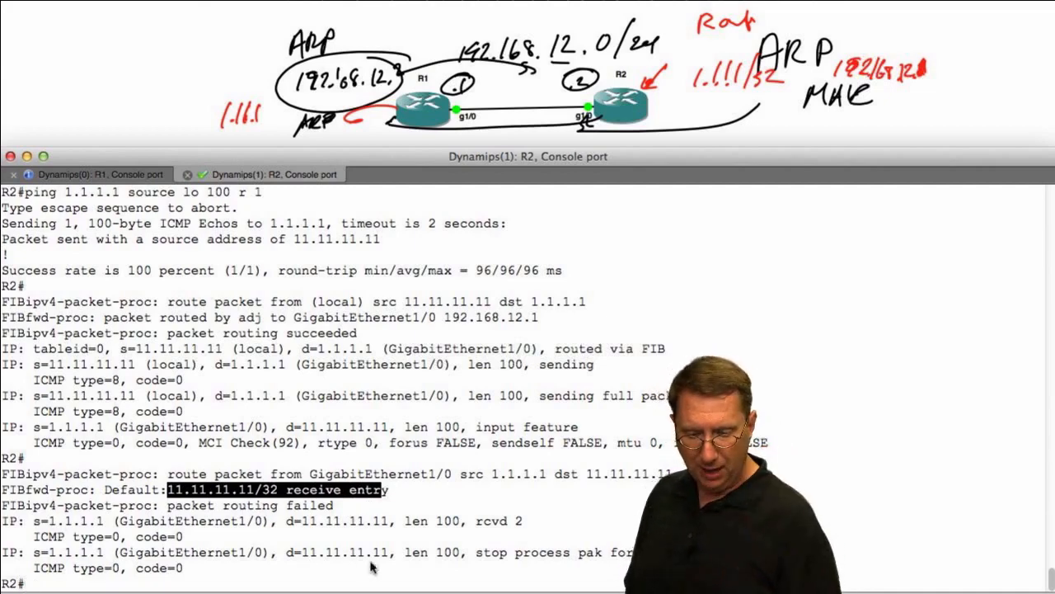
drag(492, 554, 733, 555)
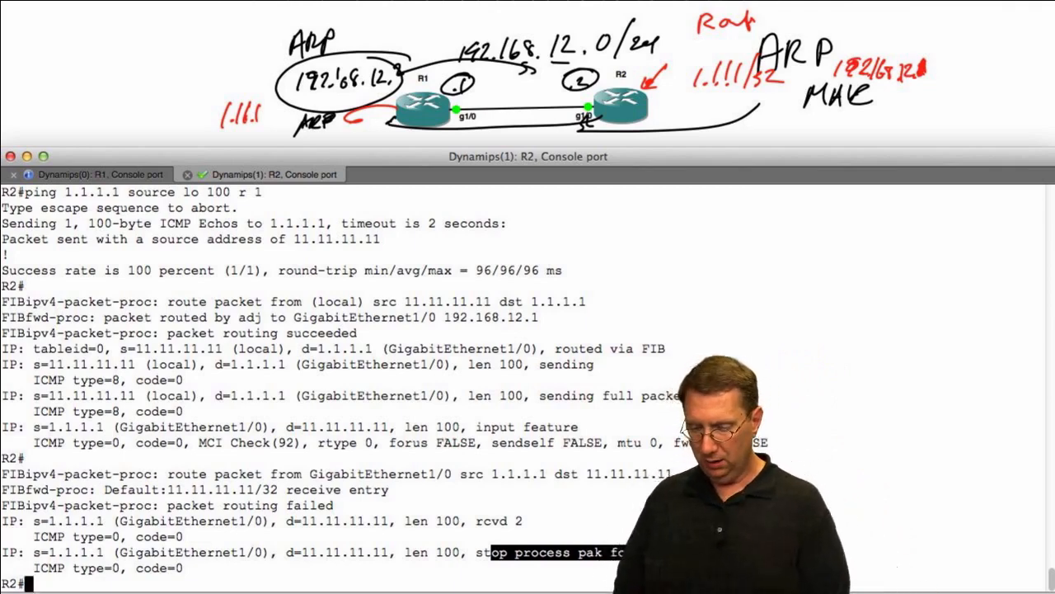
Turn off all debugging on R2
text(u all)
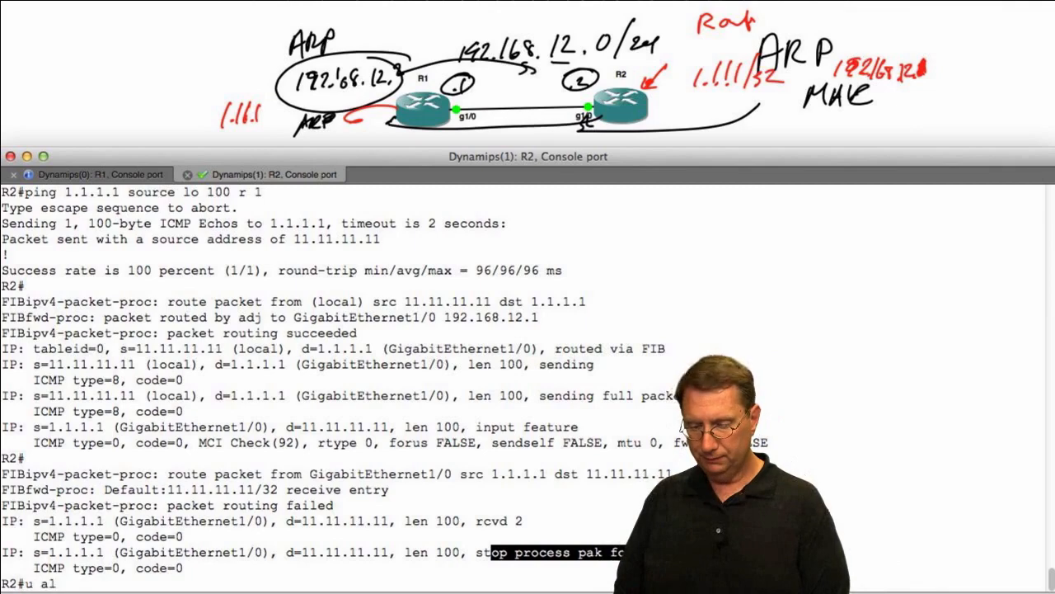
key(Return)
key(Return)
key(Return)
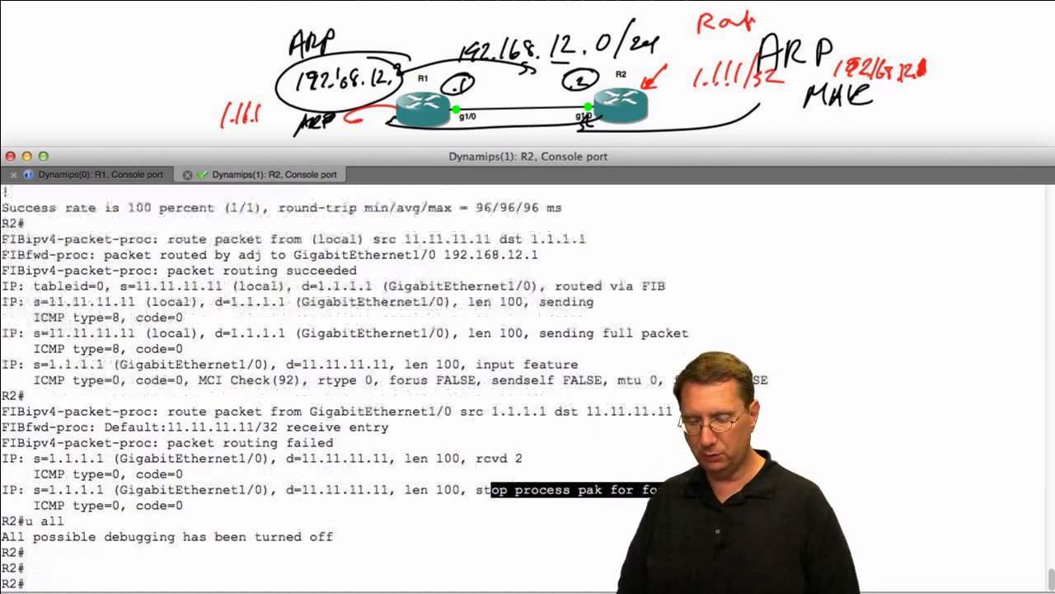
text(u all)
Ping 1.1.1.1 from R2's loopback 100 without the repeat option and highlight the row of reply marks
key(Up)
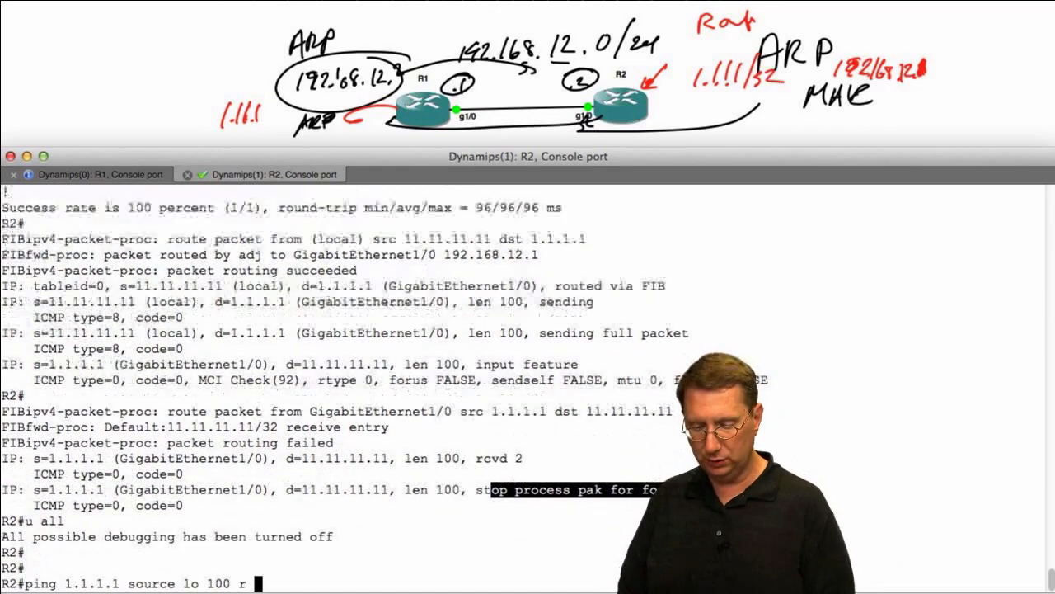
key(BackSpace)
key(BackSpace)
key(BackSpace)
key(Return)
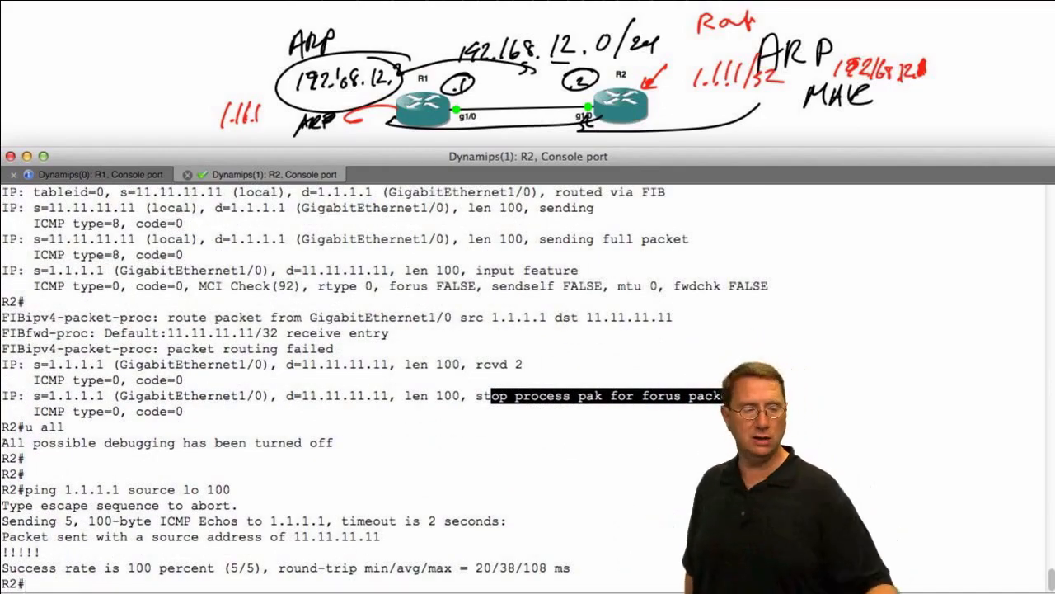
drag(41, 550, 3, 551)
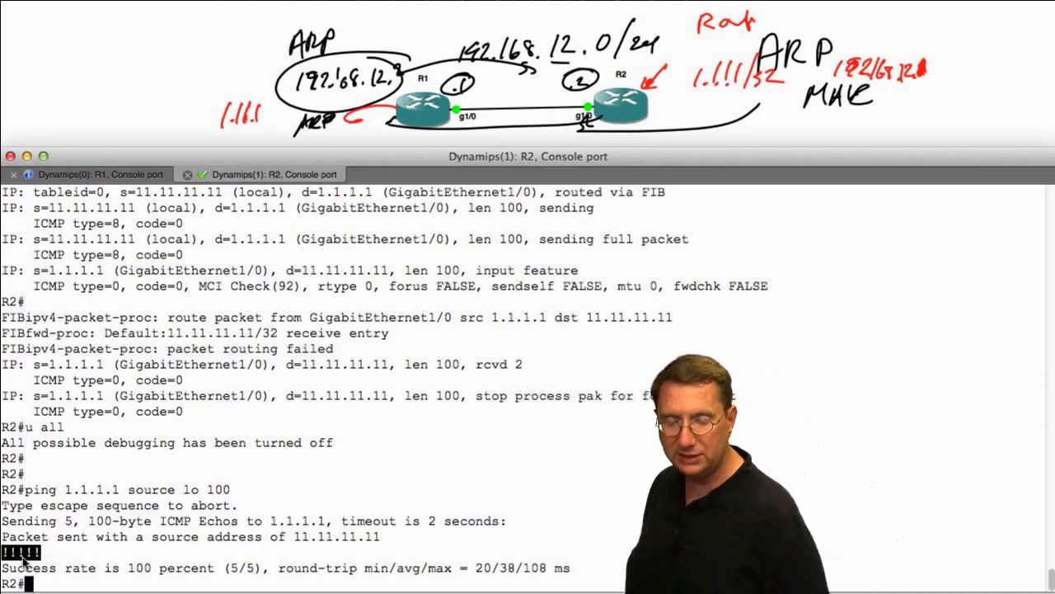